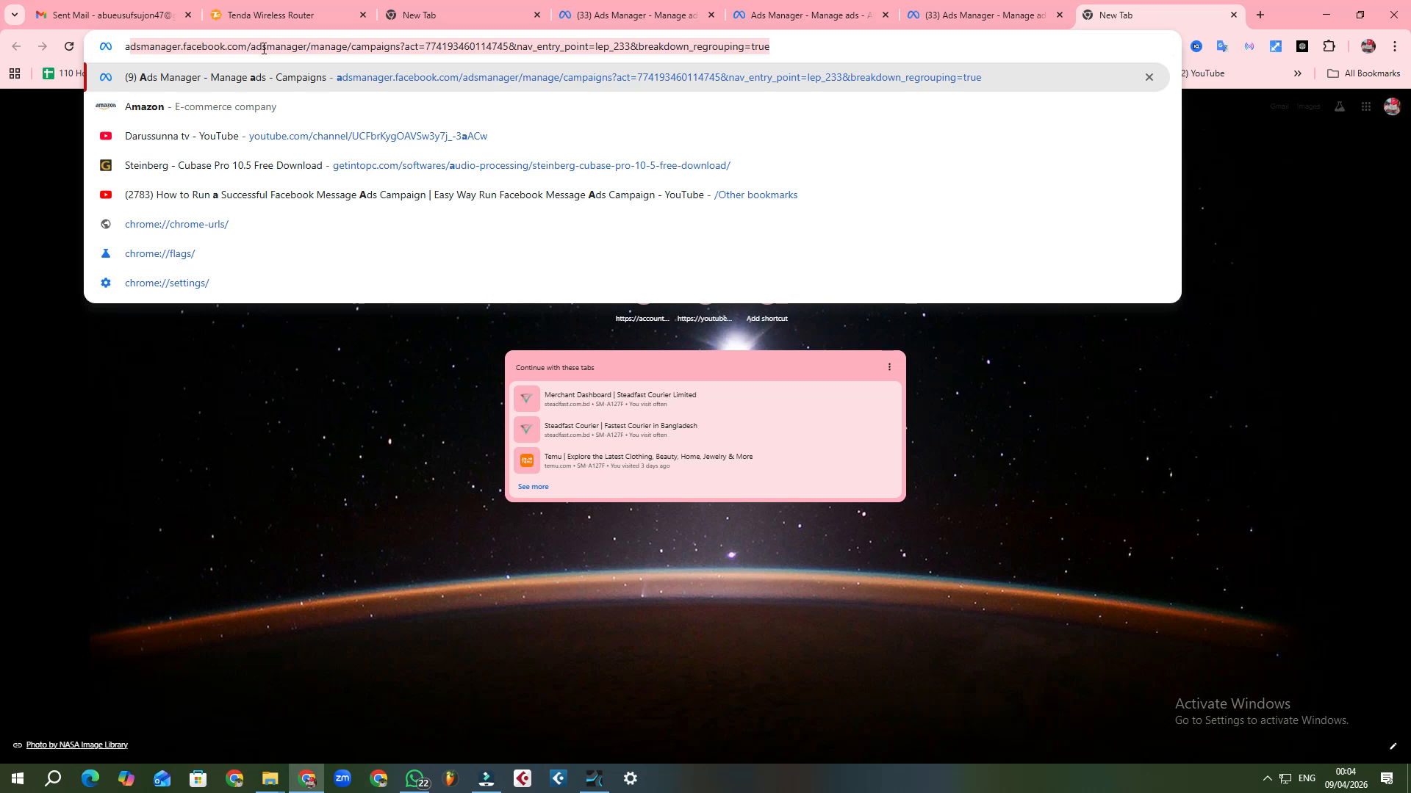
Step: Open the Ads Manager campaigns page and switch to the Food energy 1 ad account of the Your business portfolio
{"action": "key", "text": "Return"}
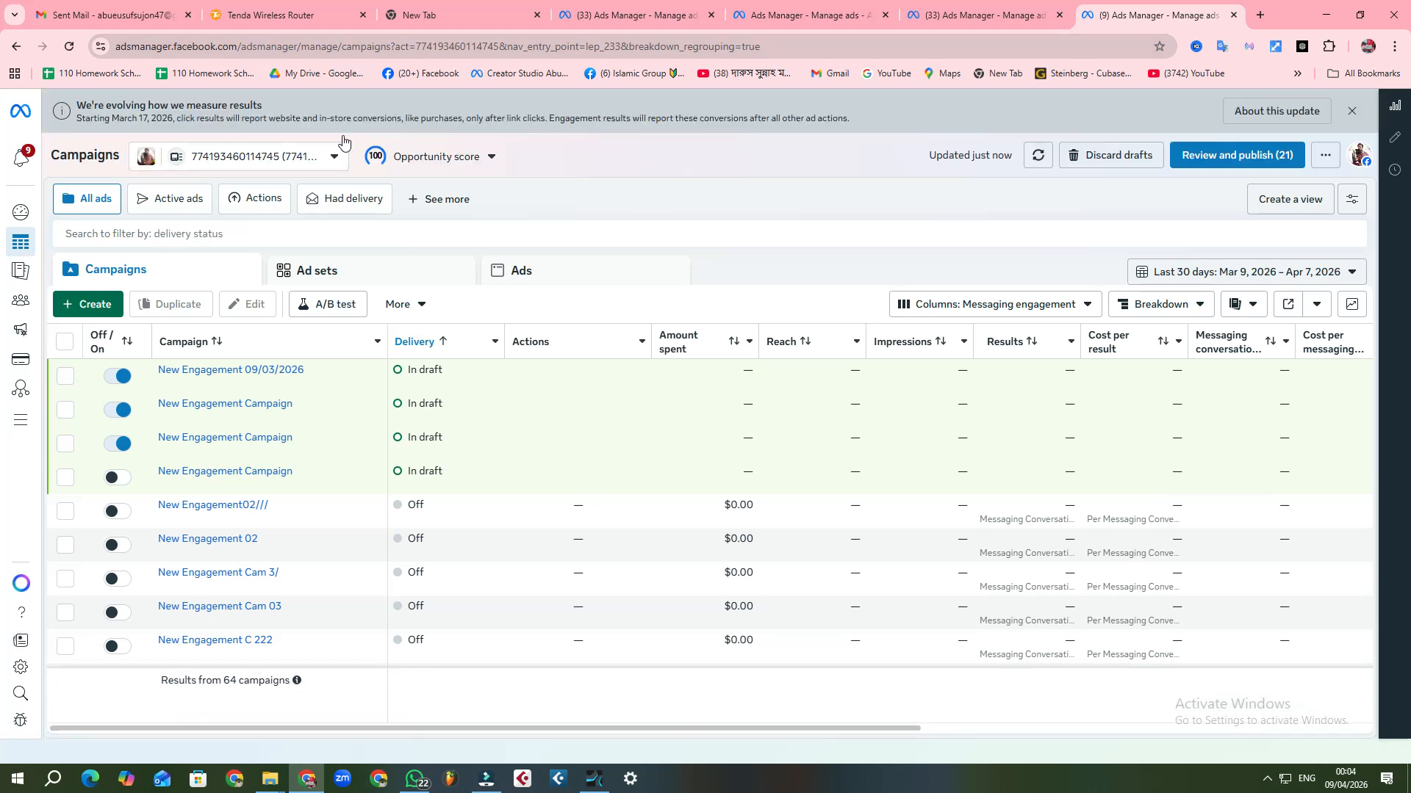
{"action": "left_click", "coordinate": [335, 156]}
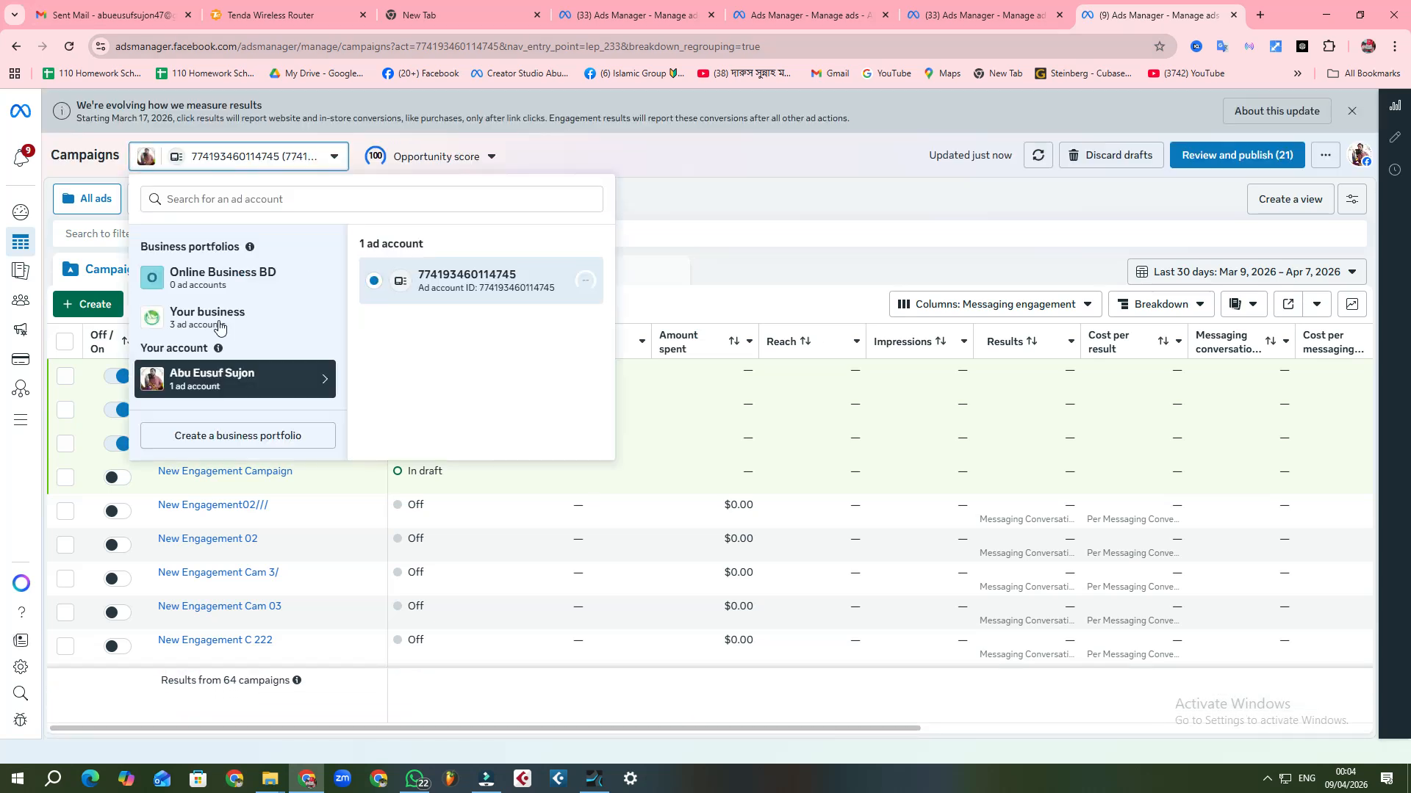
{"action": "left_click", "coordinate": [255, 309]}
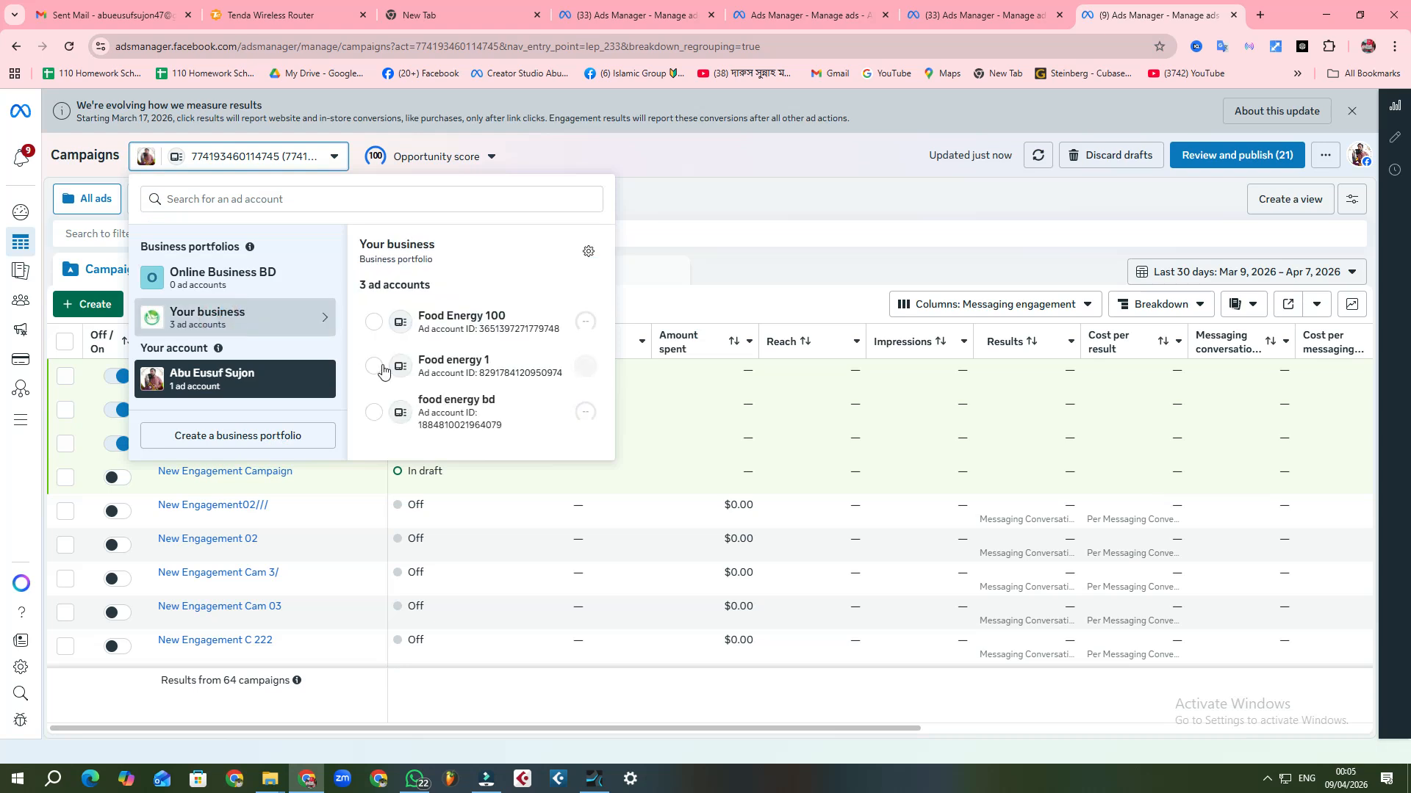
{"action": "left_click", "coordinate": [373, 367]}
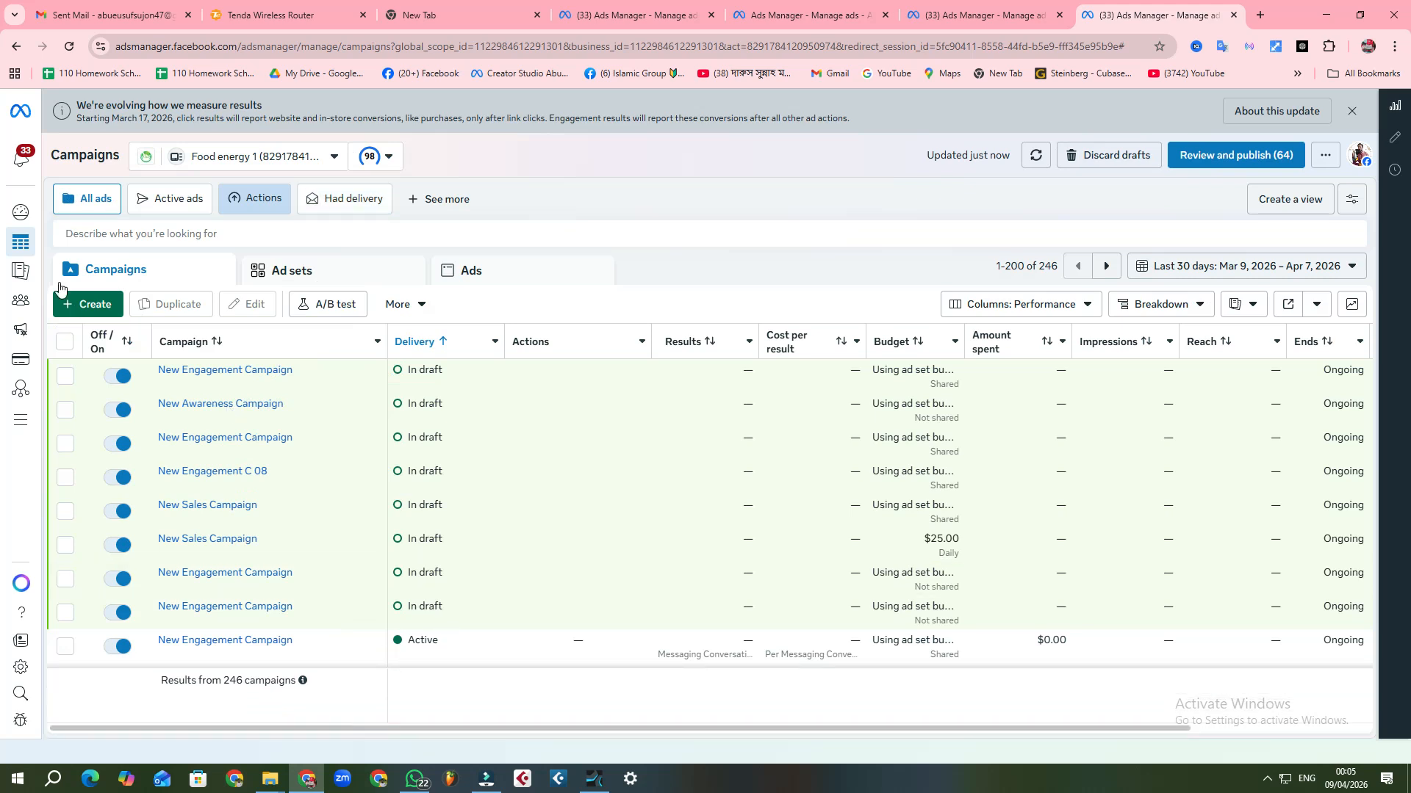
Step: Create a new auction campaign with the Engagement objective, using the manual engagement campaign setup
{"action": "left_click", "coordinate": [76, 304]}
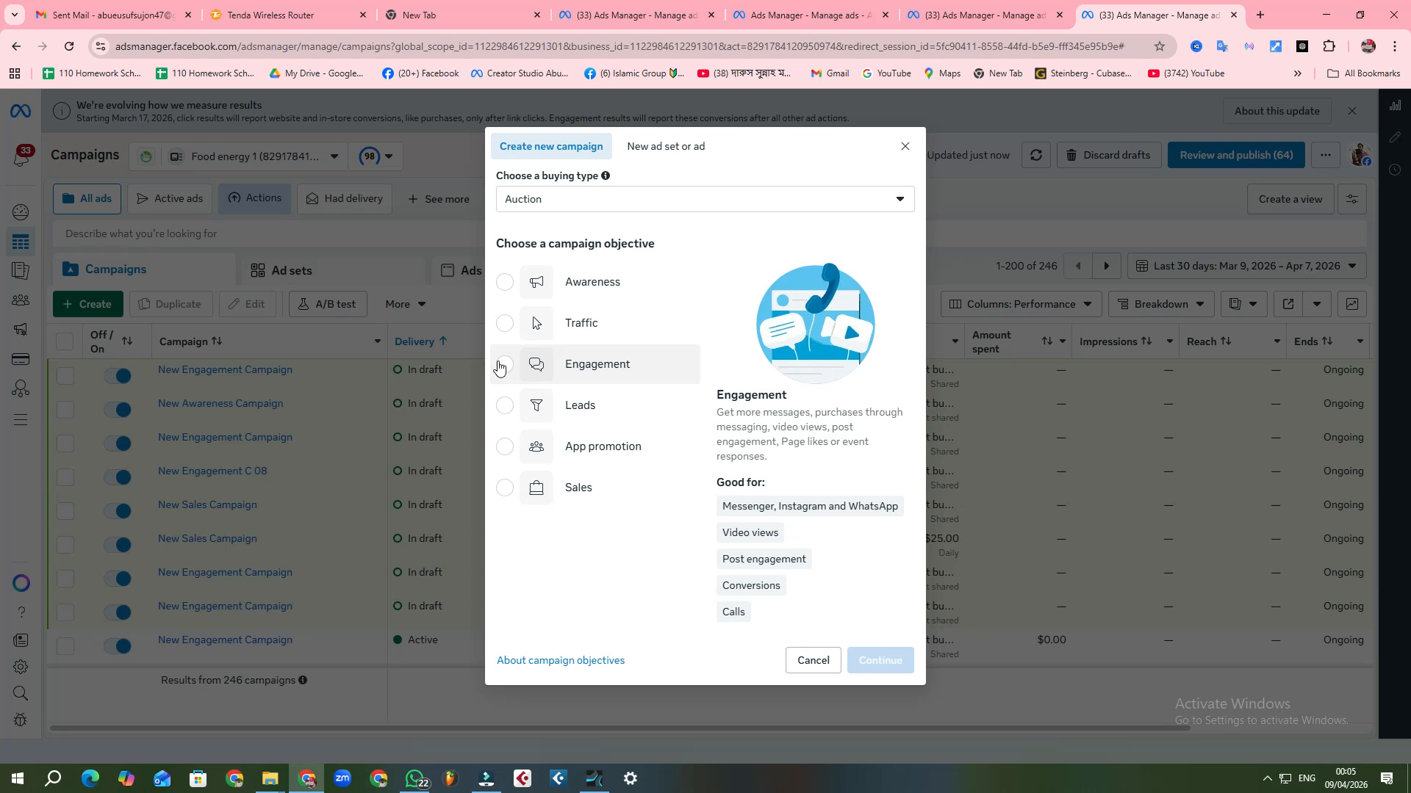
{"action": "left_click", "coordinate": [500, 366]}
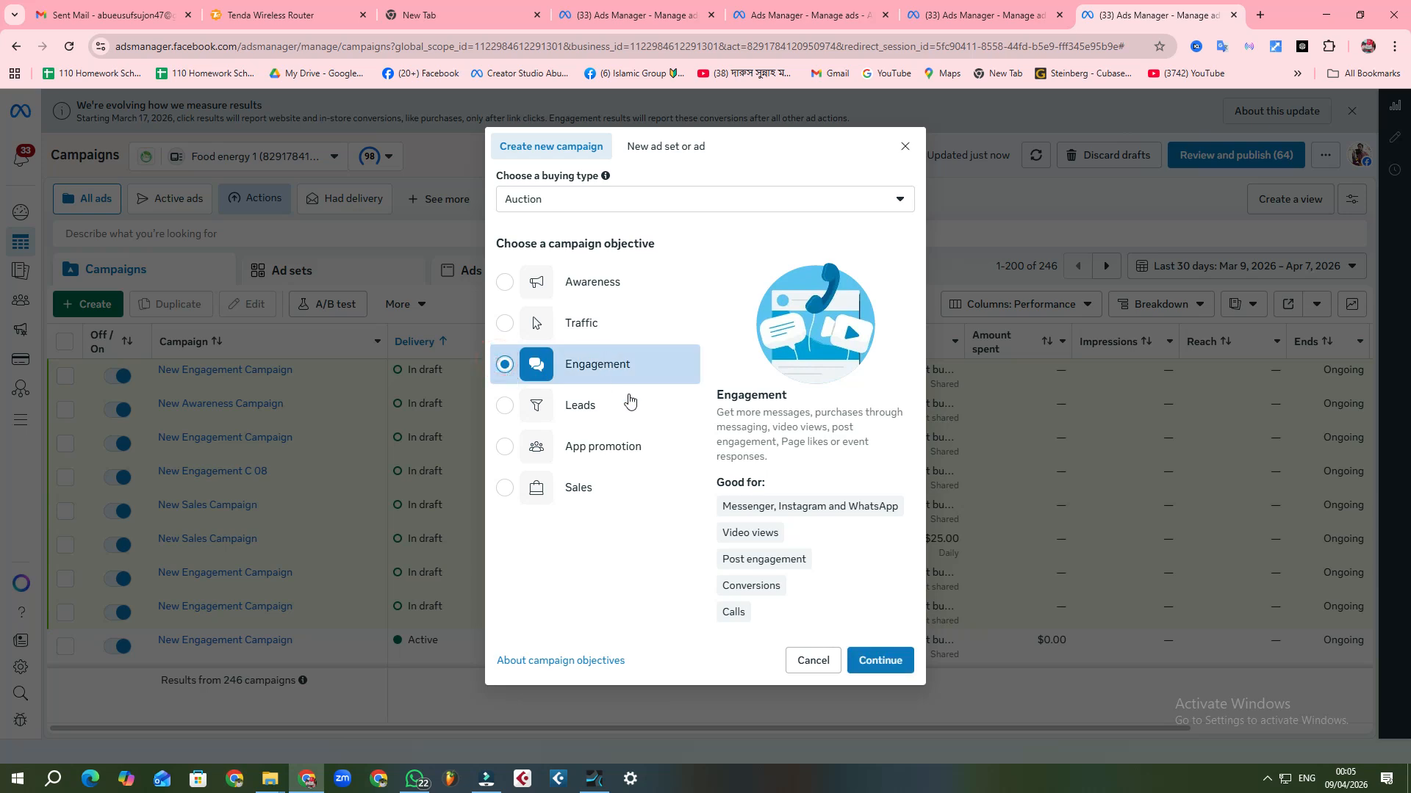
{"action": "left_click", "coordinate": [878, 659]}
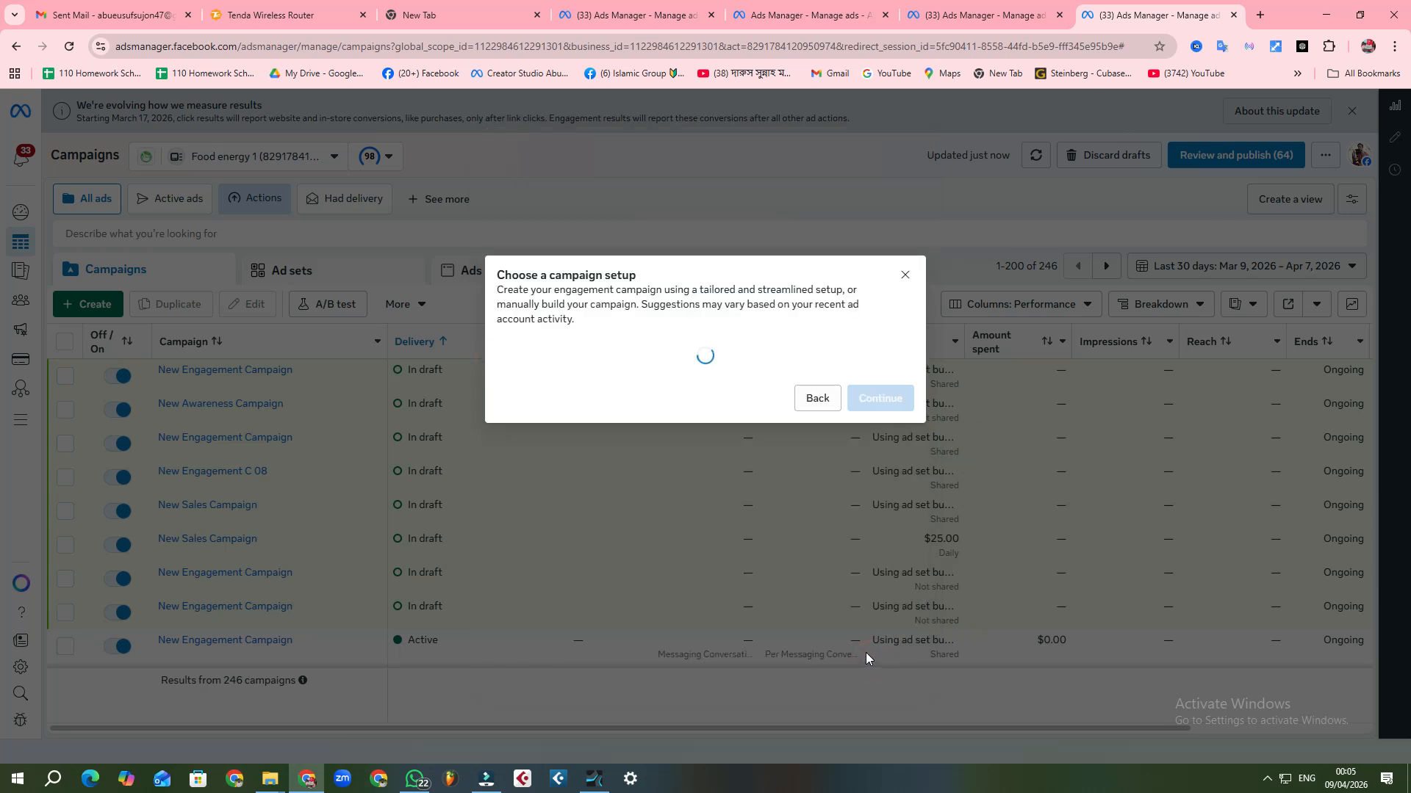
{"action": "left_click", "coordinate": [508, 463]}
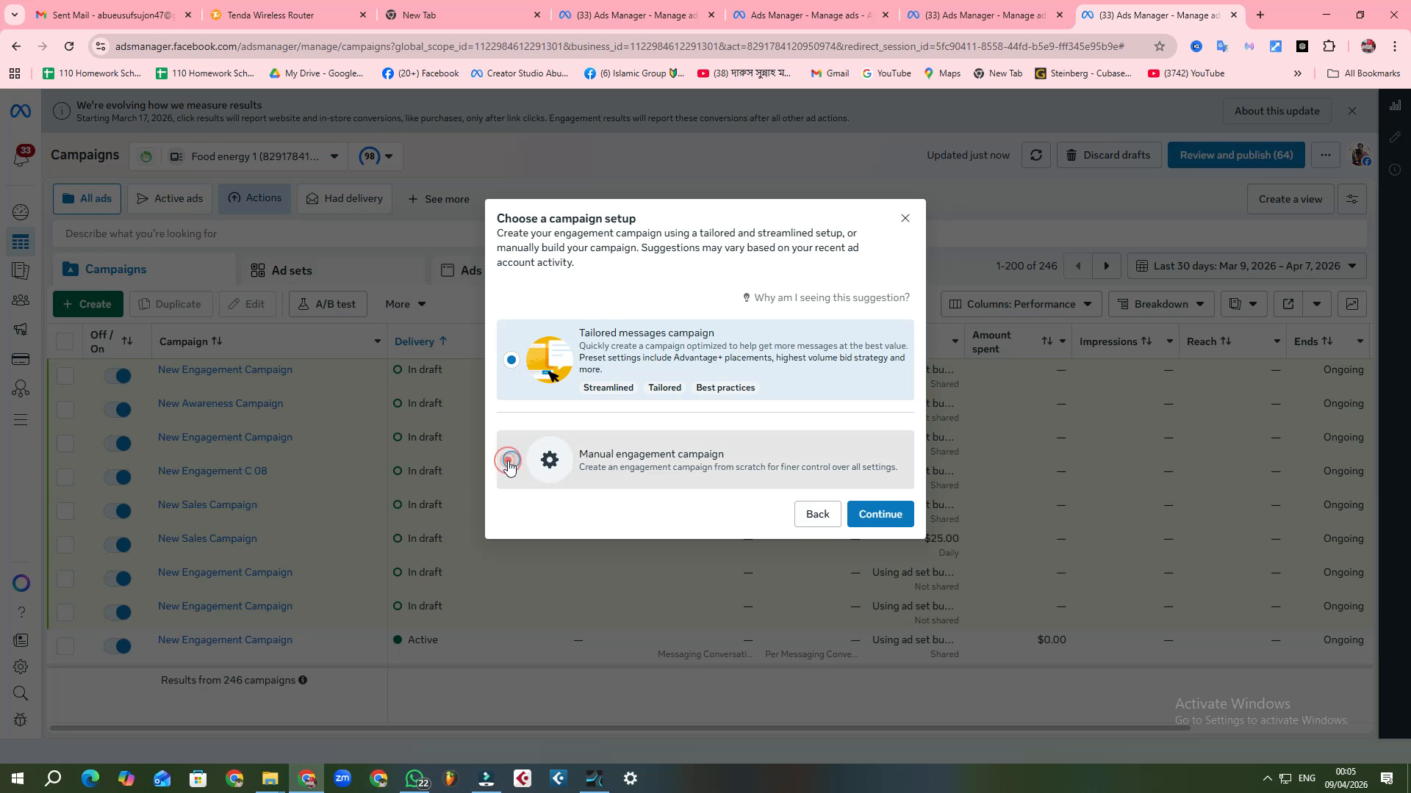
{"action": "left_click", "coordinate": [509, 463]}
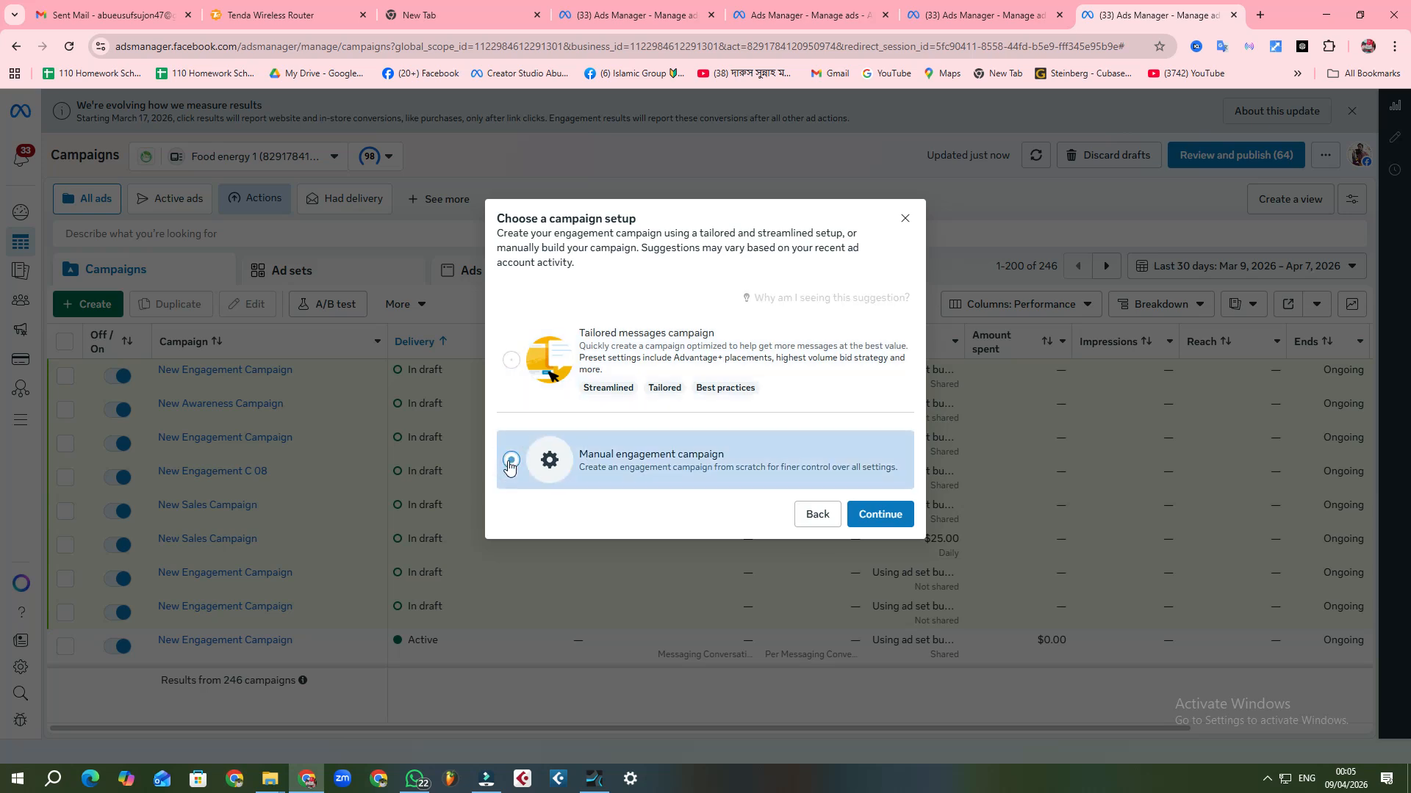
{"action": "left_click", "coordinate": [884, 514]}
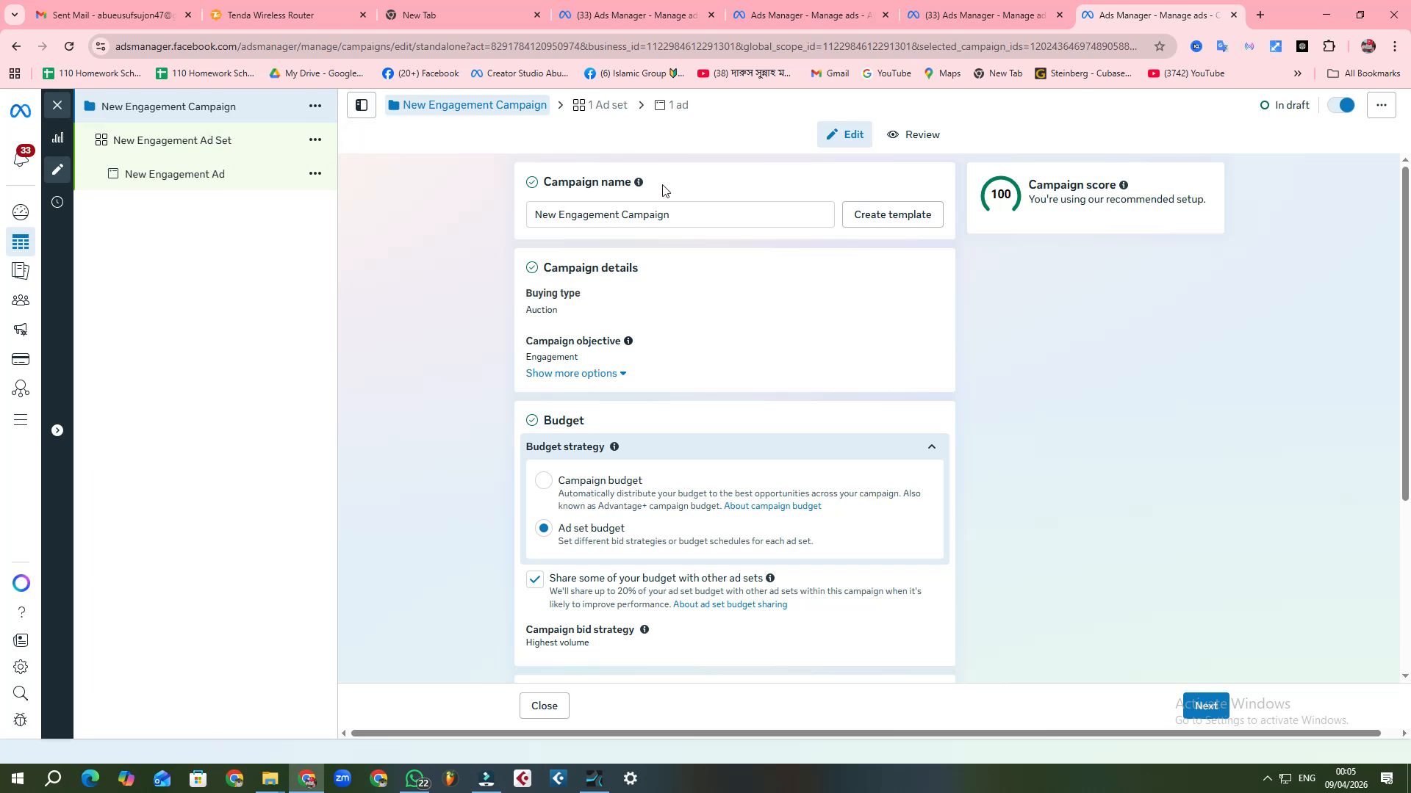
Step: Shorten the campaign name to "New Engagement C"
{"action": "triple_click", "coordinate": [705, 215]}
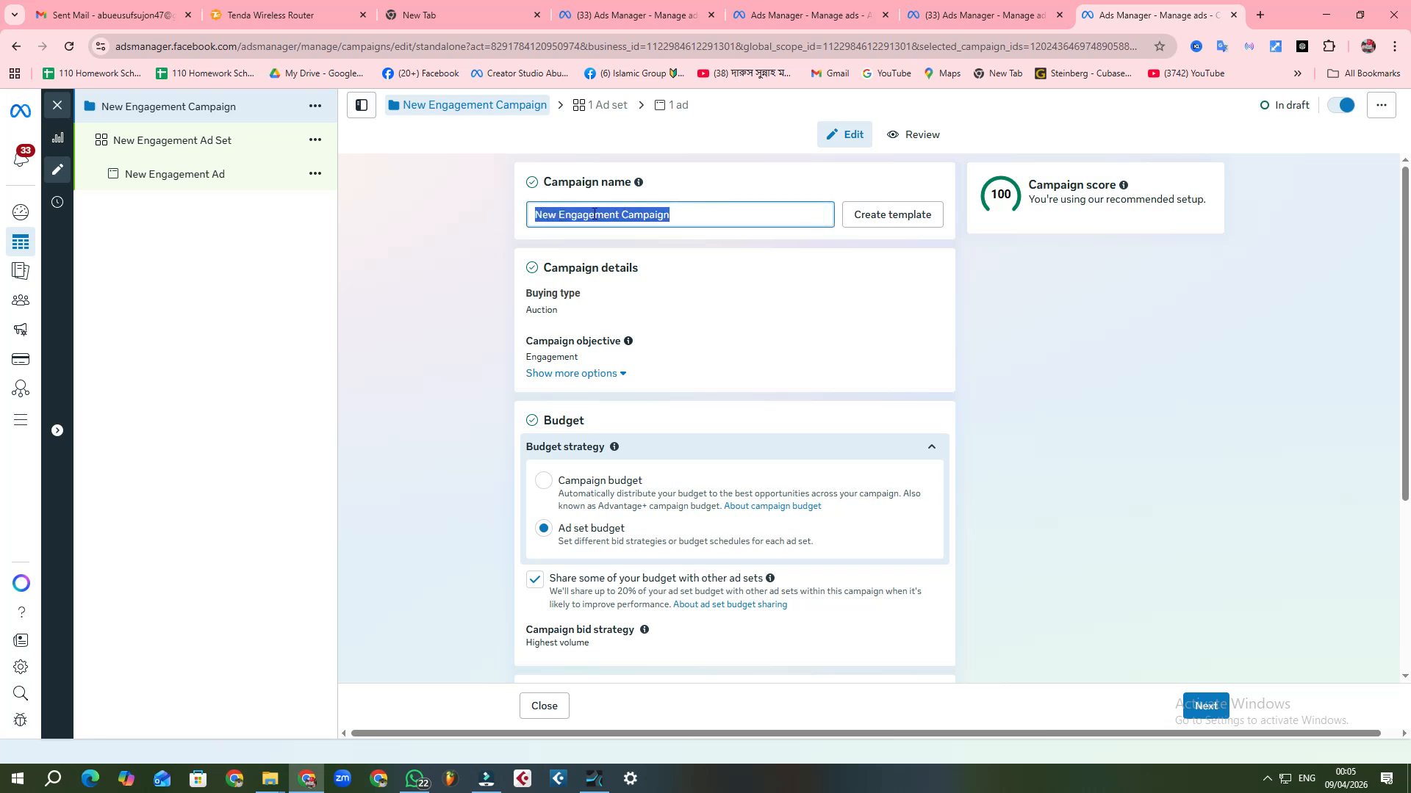
{"action": "left_click", "coordinate": [740, 212]}
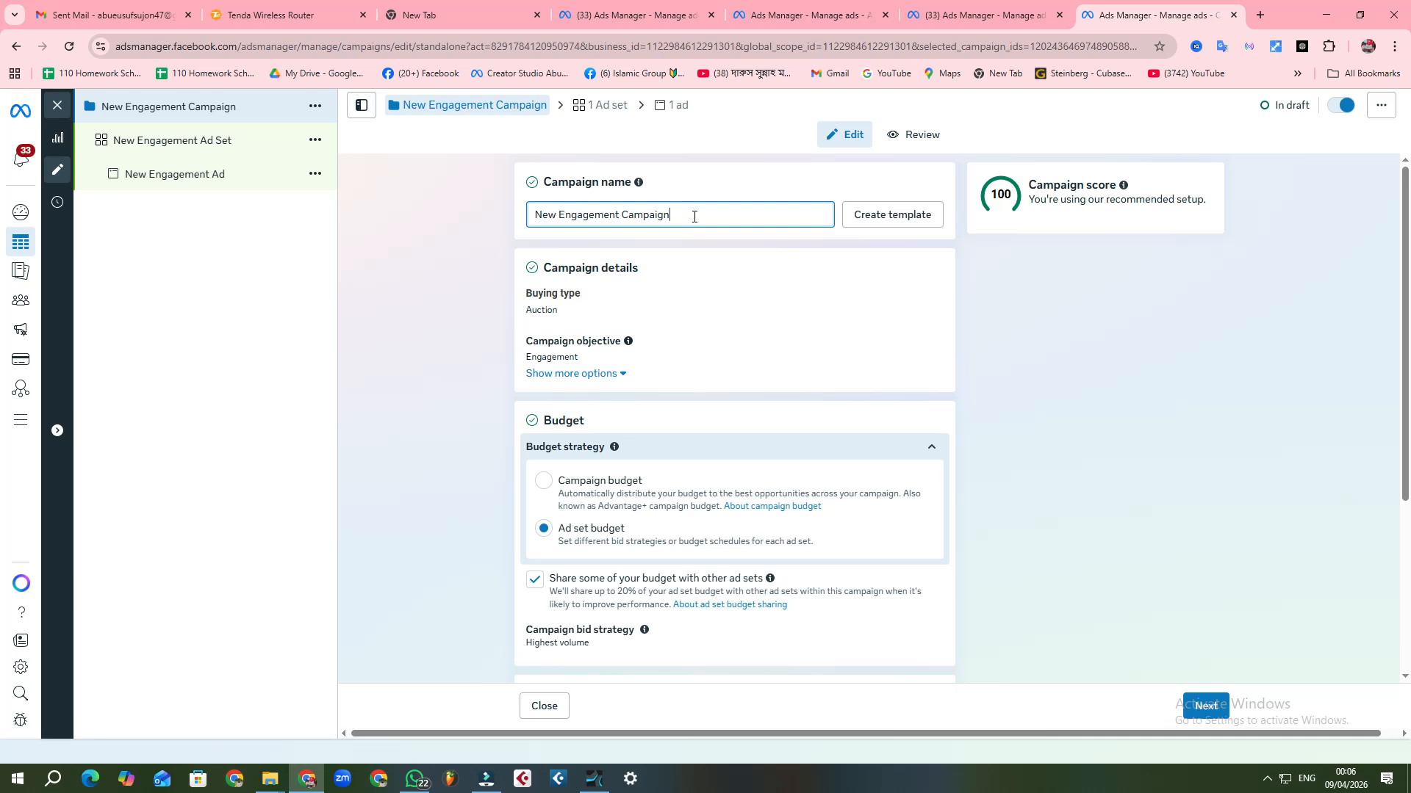
{"action": "left_click_drag", "start_coordinate": [694, 217], "coordinate": [630, 231]}
{"action": "key", "text": "BackSpace"}
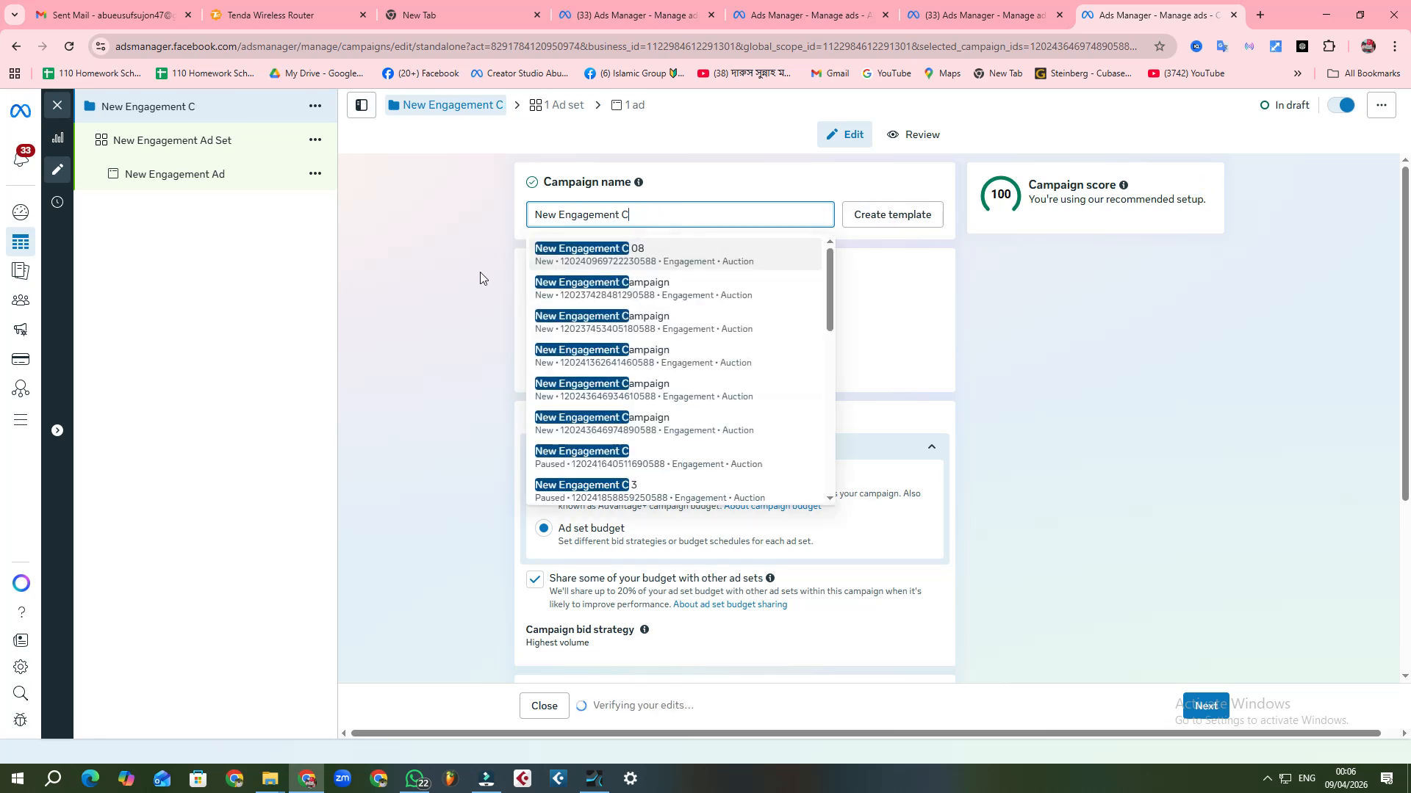
{"action": "left_click", "coordinate": [471, 276]}
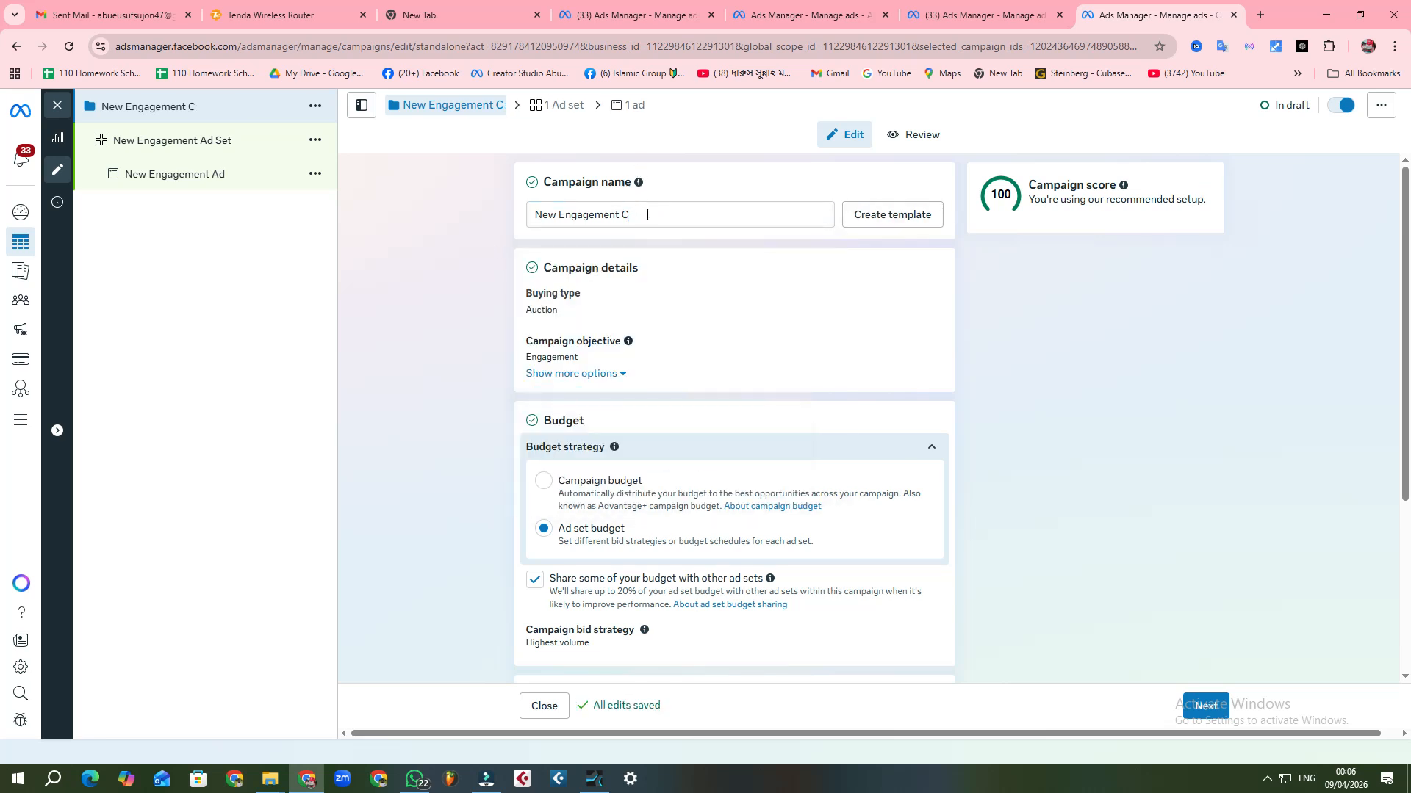
Step: Open the new campaign's ad set and expand its Facebook Page selection
{"action": "scroll", "coordinate": [687, 321], "scroll_direction": "down", "scroll_amount": 3}
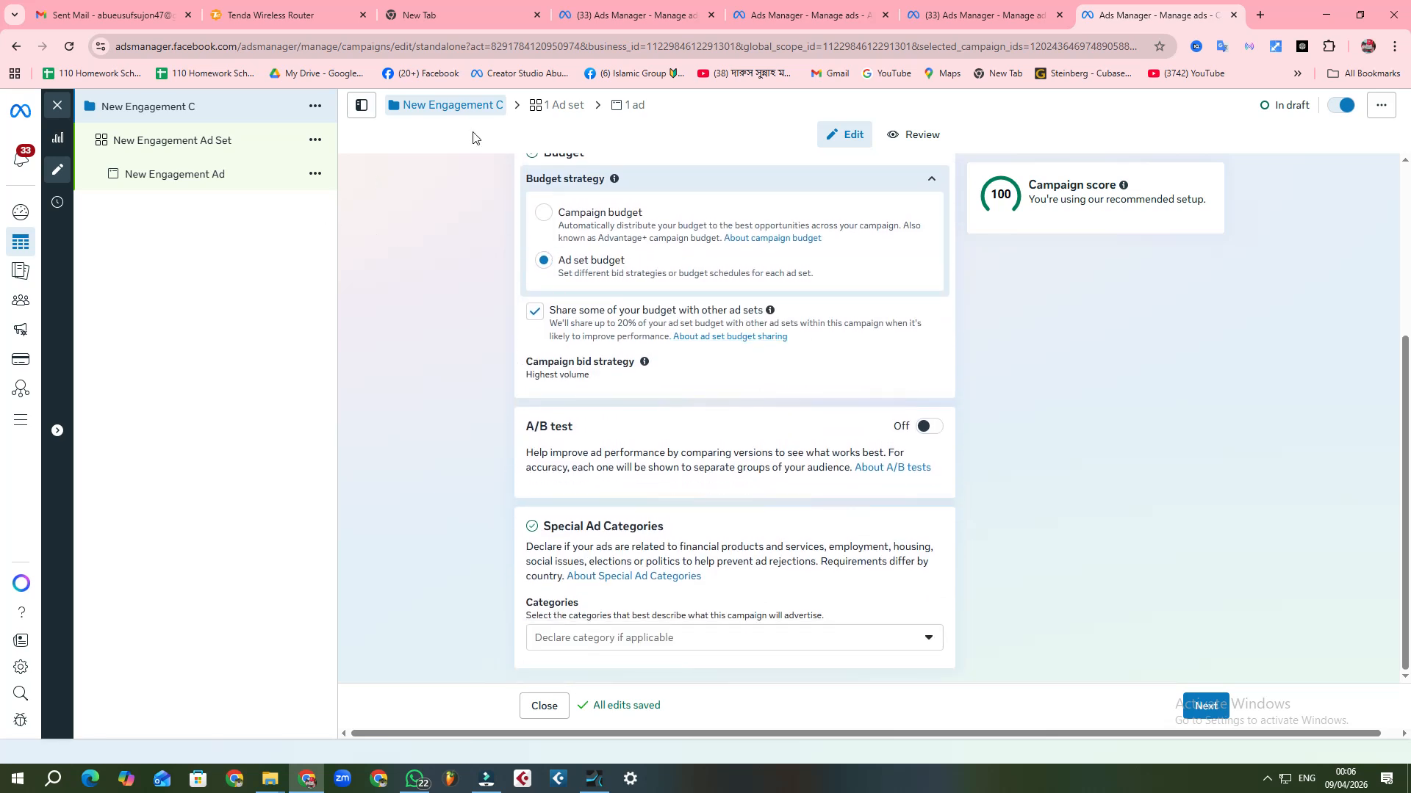
{"action": "scroll", "coordinate": [748, 371], "scroll_direction": "up", "scroll_amount": 2}
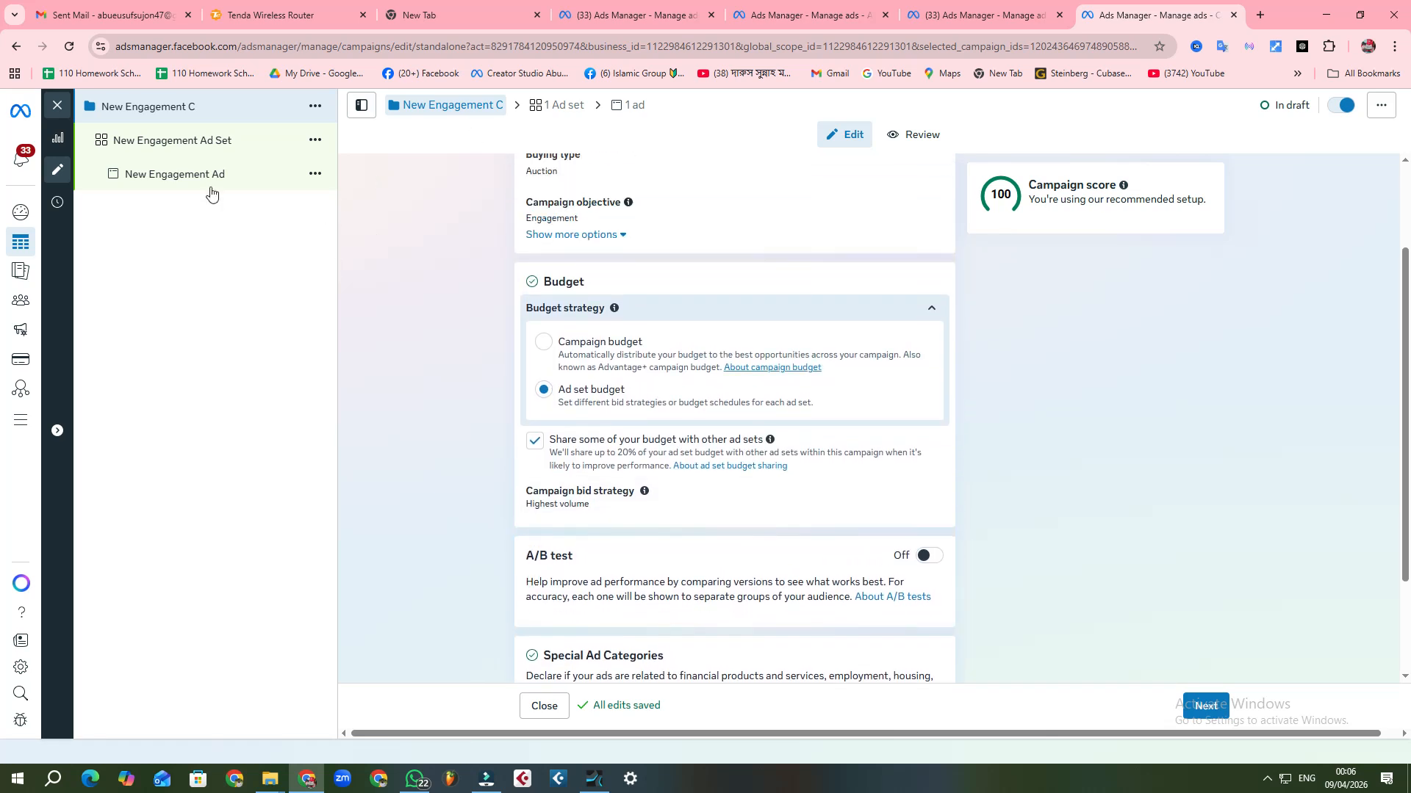
{"action": "left_click", "coordinate": [140, 141]}
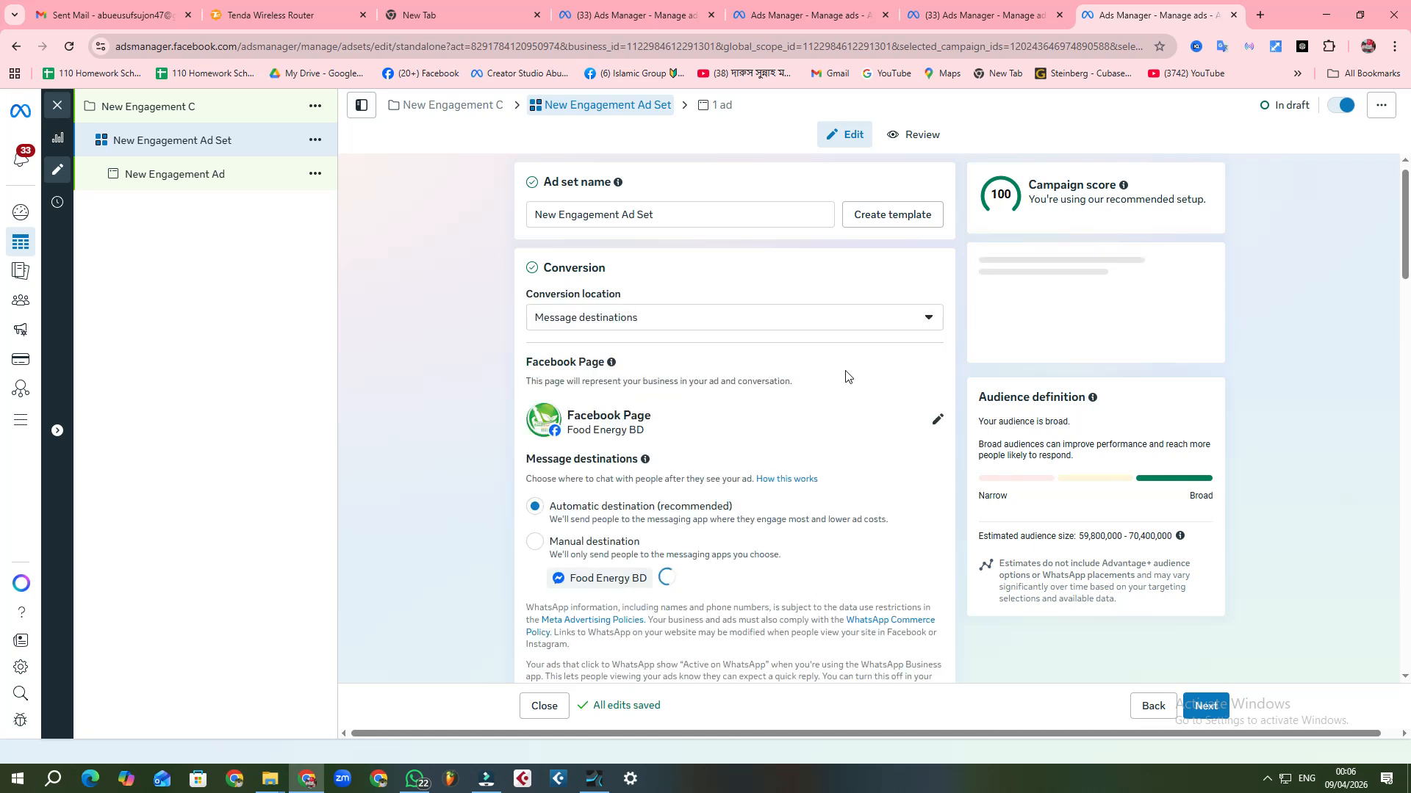
{"action": "scroll", "coordinate": [841, 374], "scroll_direction": "down", "scroll_amount": 4}
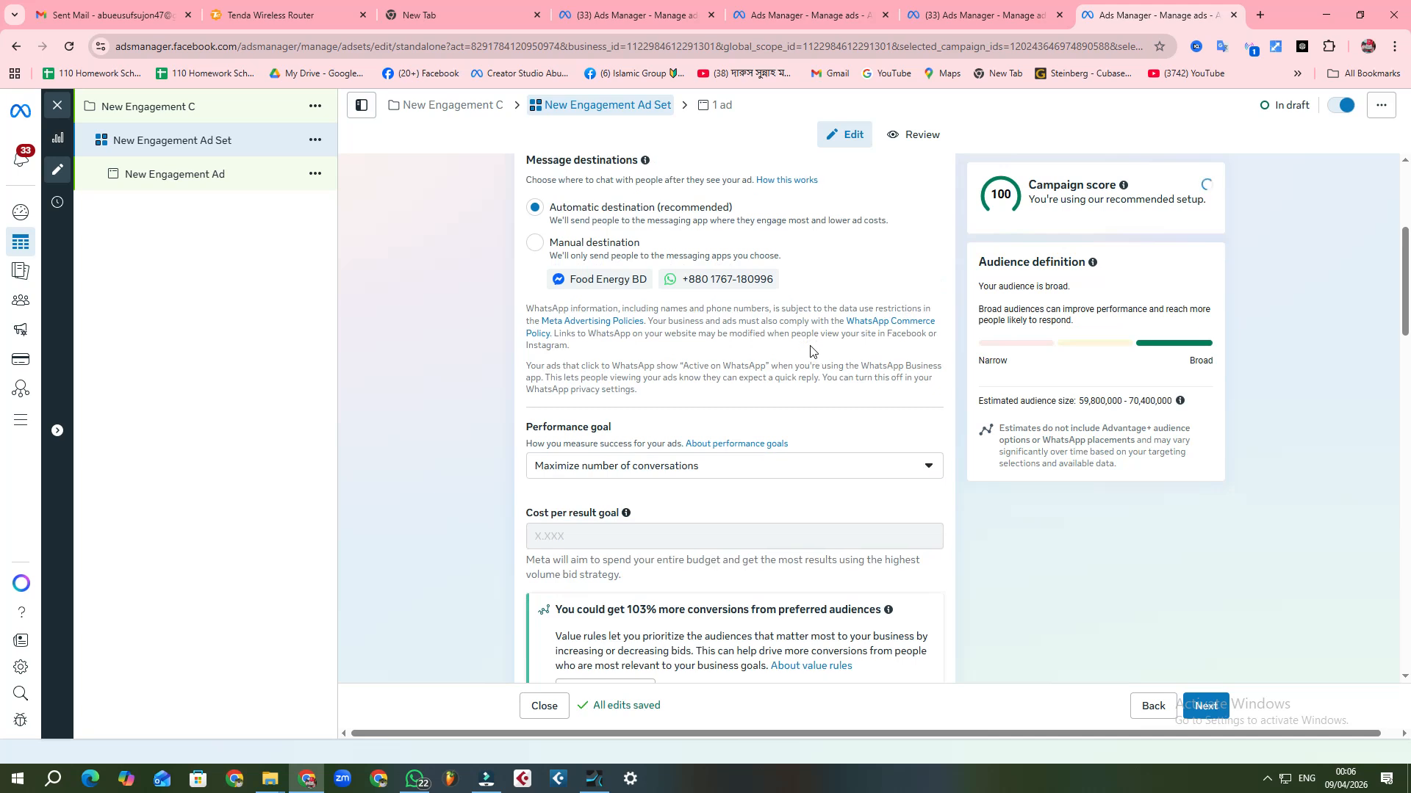
{"action": "scroll", "coordinate": [739, 337], "scroll_direction": "up", "scroll_amount": 1}
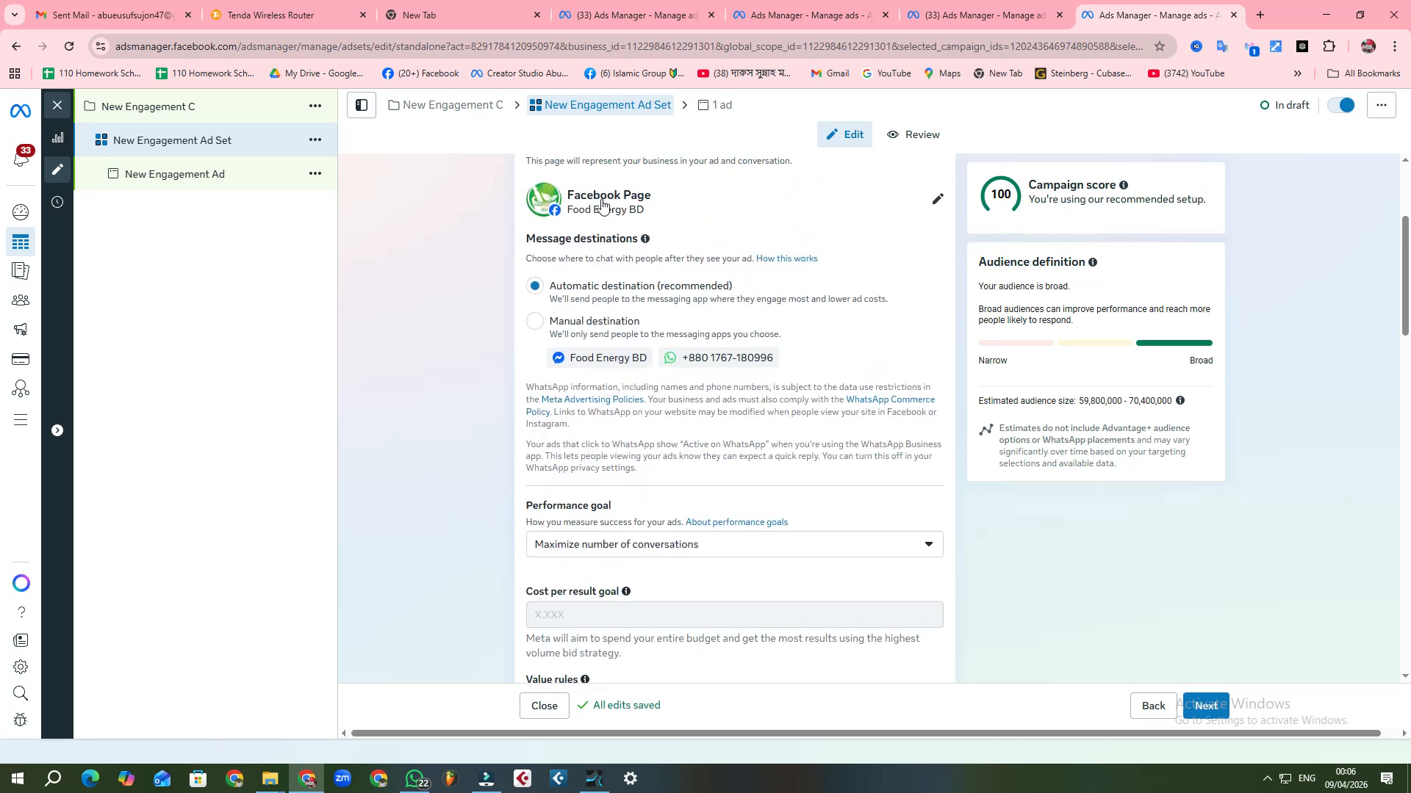
{"action": "left_click", "coordinate": [939, 200]}
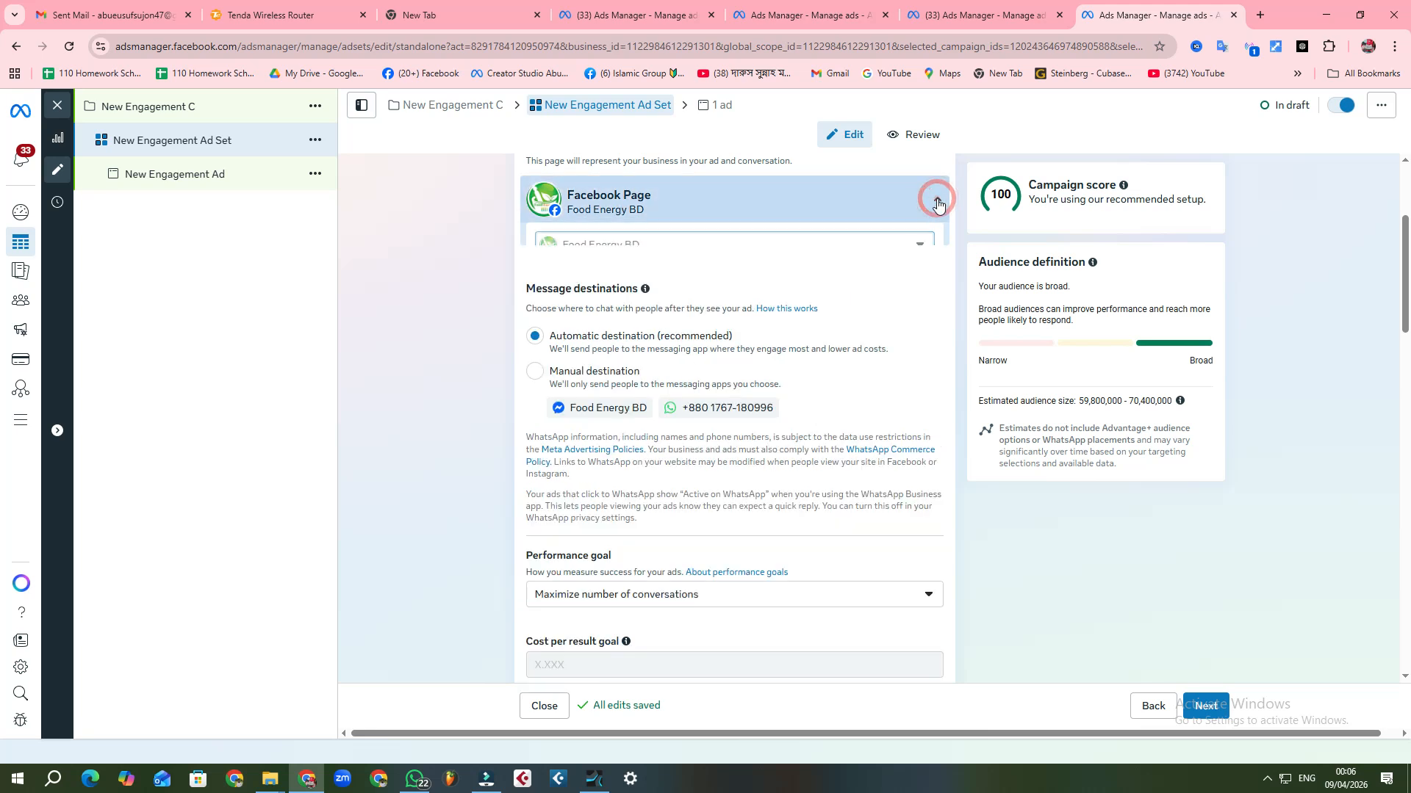
{"action": "left_click", "coordinate": [395, 313]}
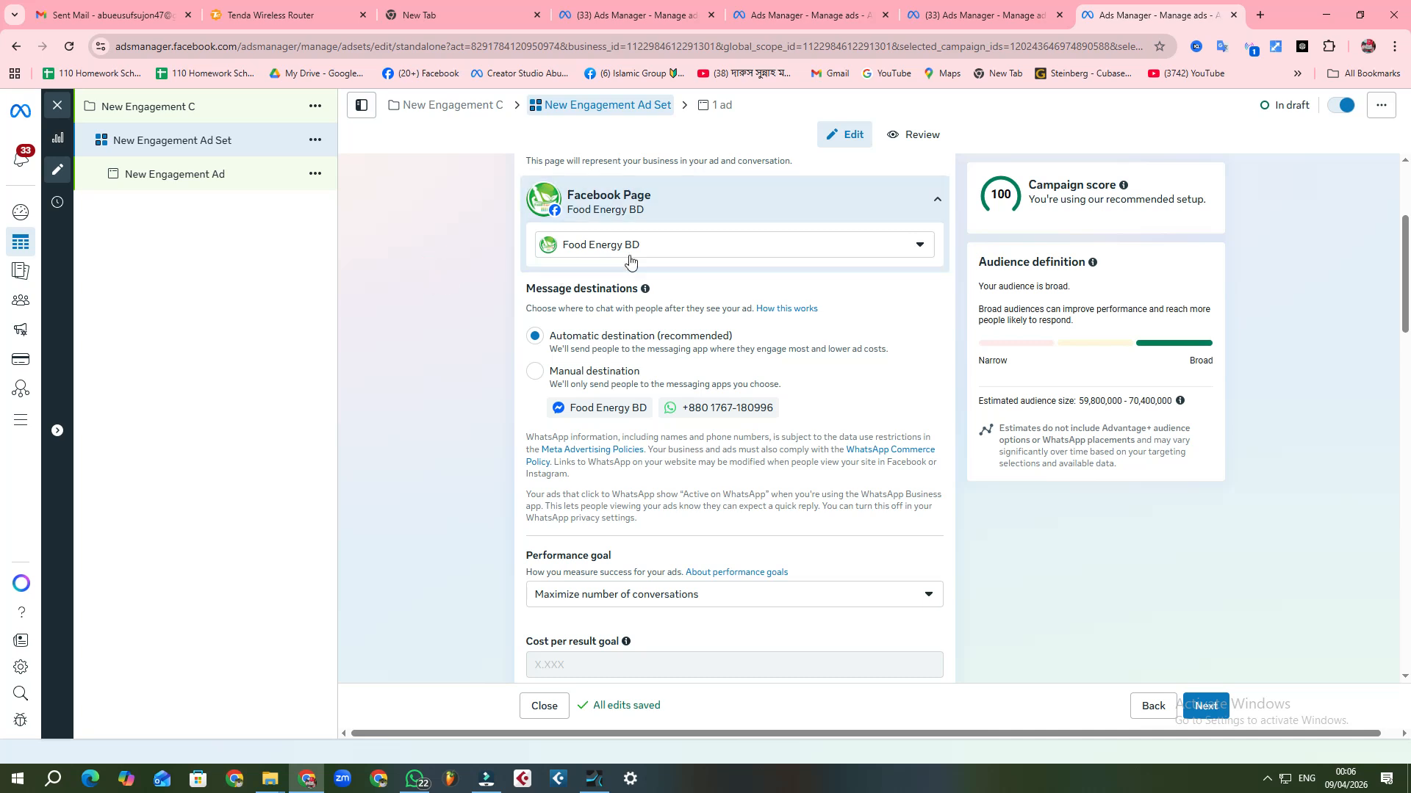
Step: Set the ad set's daily budget to $3.00
{"action": "scroll", "coordinate": [808, 403], "scroll_direction": "down", "scroll_amount": 5}
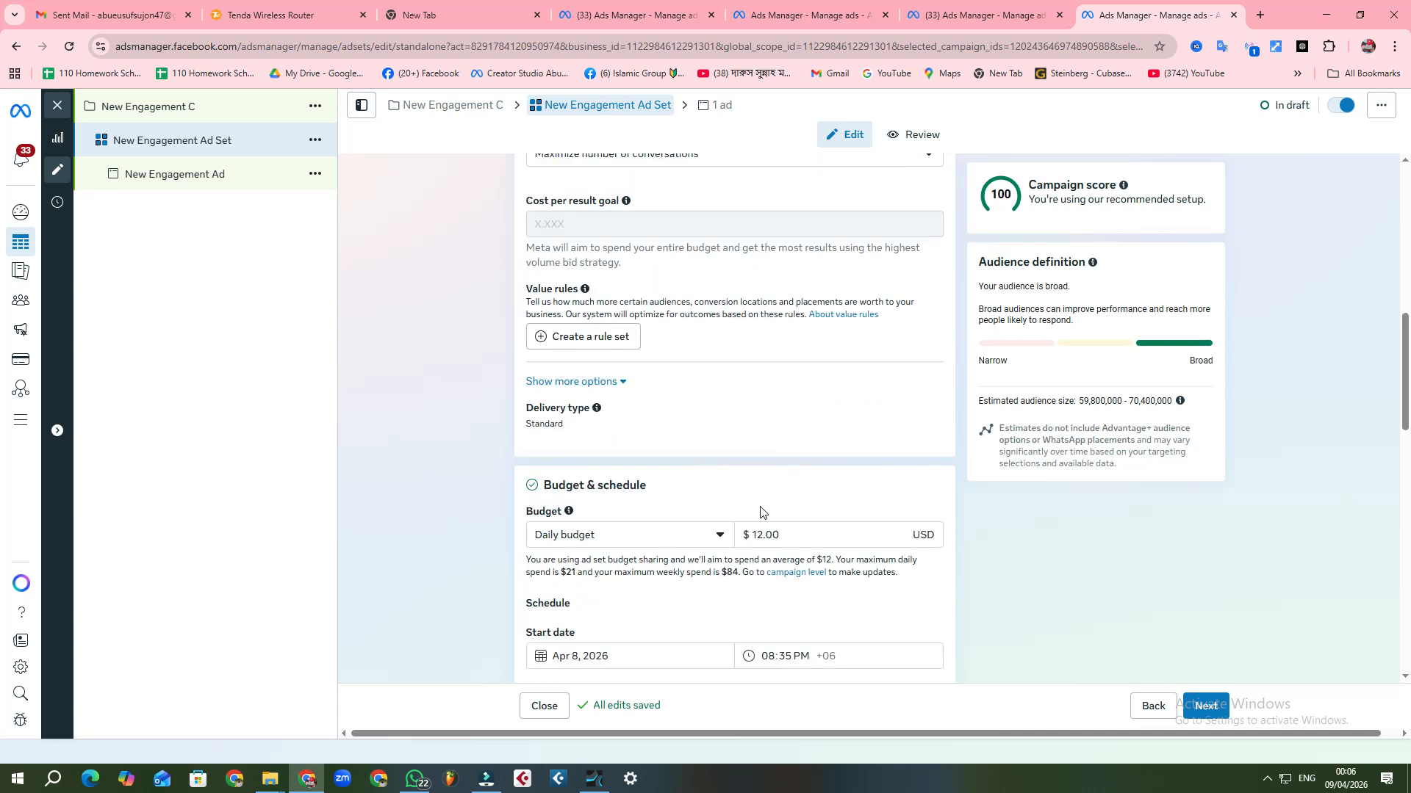
{"action": "left_click", "coordinate": [791, 537]}
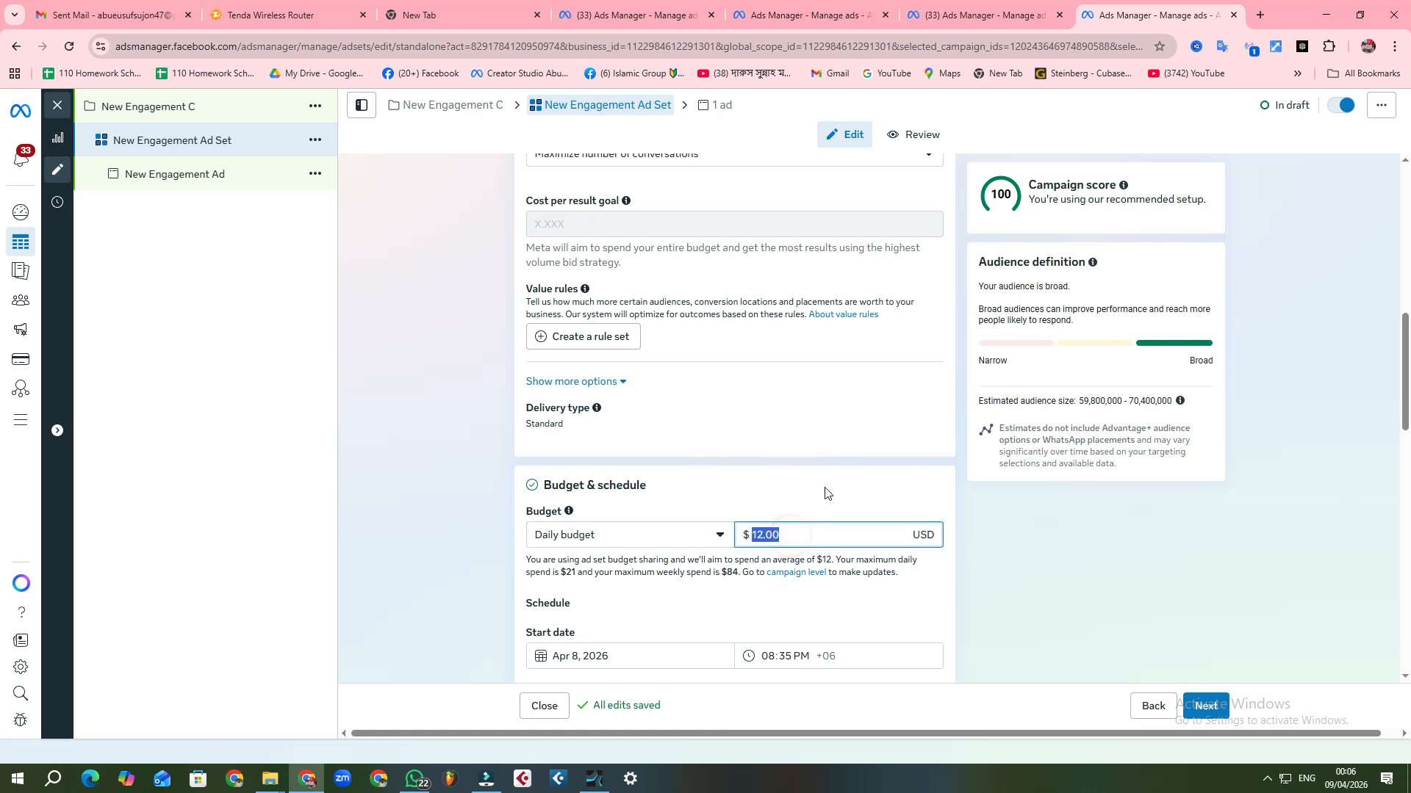
{"action": "key", "text": "BackSpace"}
{"action": "type", "text": "3"}
{"action": "left_click", "coordinate": [432, 334]}
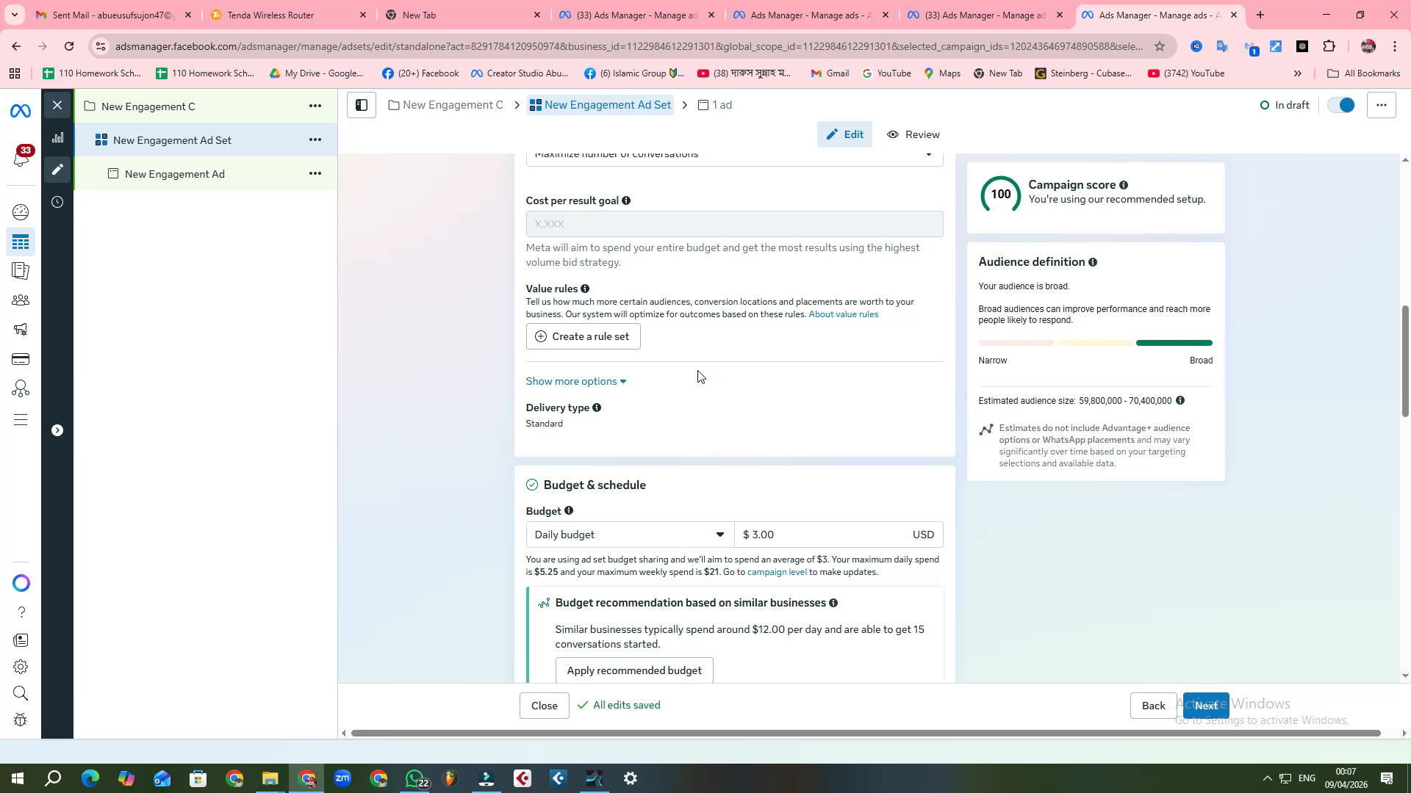
Step: Open the ad set's locations for editing and check the include and exclude choices
{"action": "scroll", "coordinate": [727, 408], "scroll_direction": "down", "scroll_amount": 4}
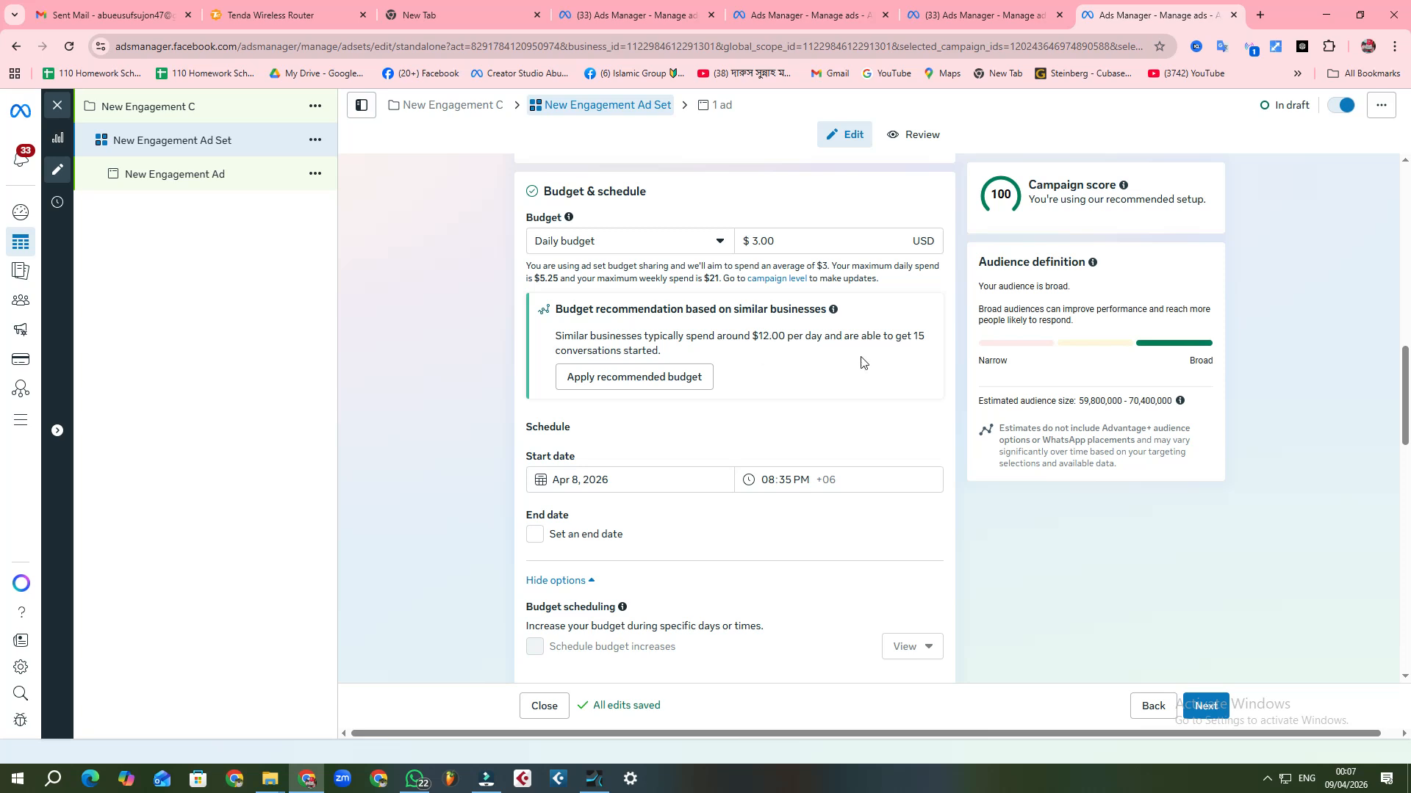
{"action": "scroll", "coordinate": [861, 364], "scroll_direction": "down", "scroll_amount": 2}
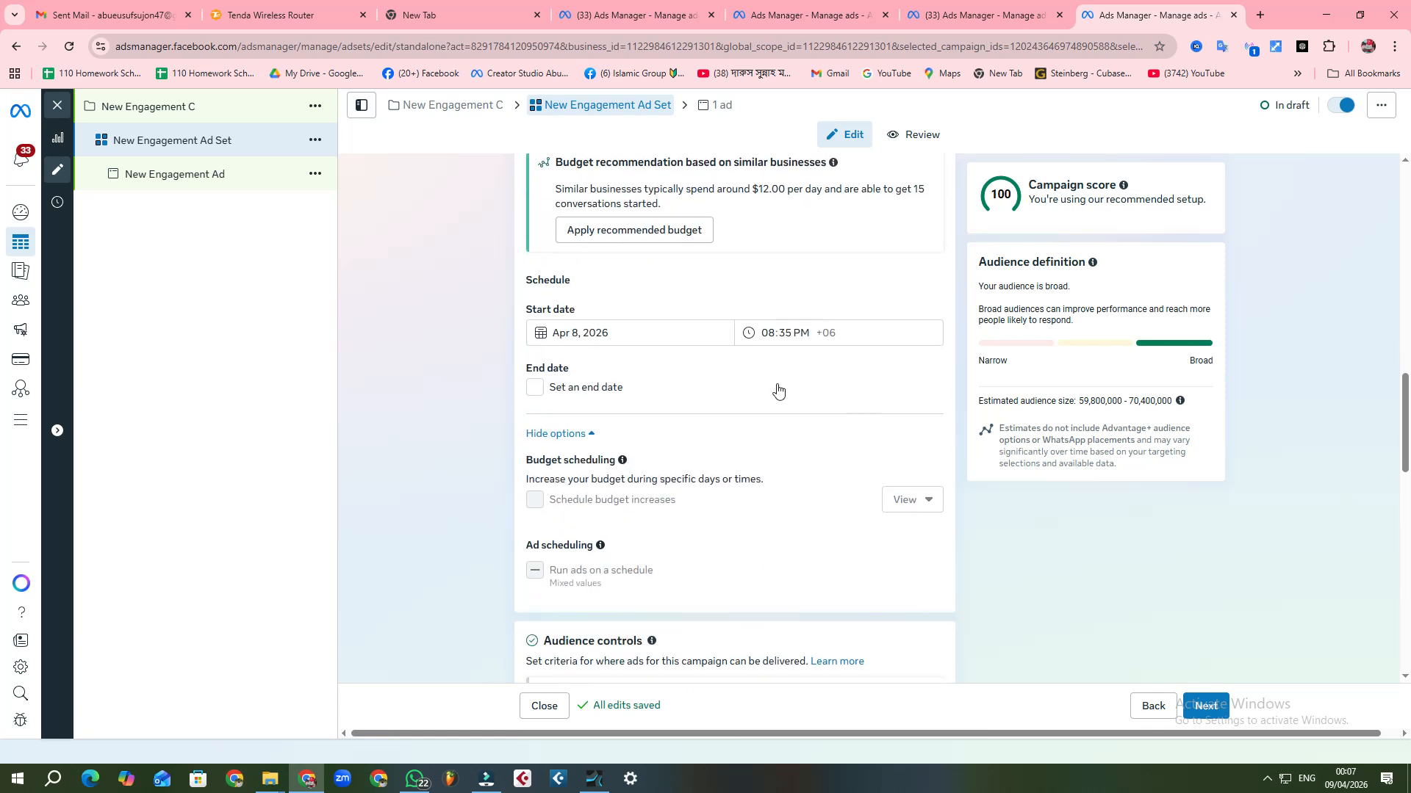
{"action": "scroll", "coordinate": [778, 386], "scroll_direction": "down", "scroll_amount": 6}
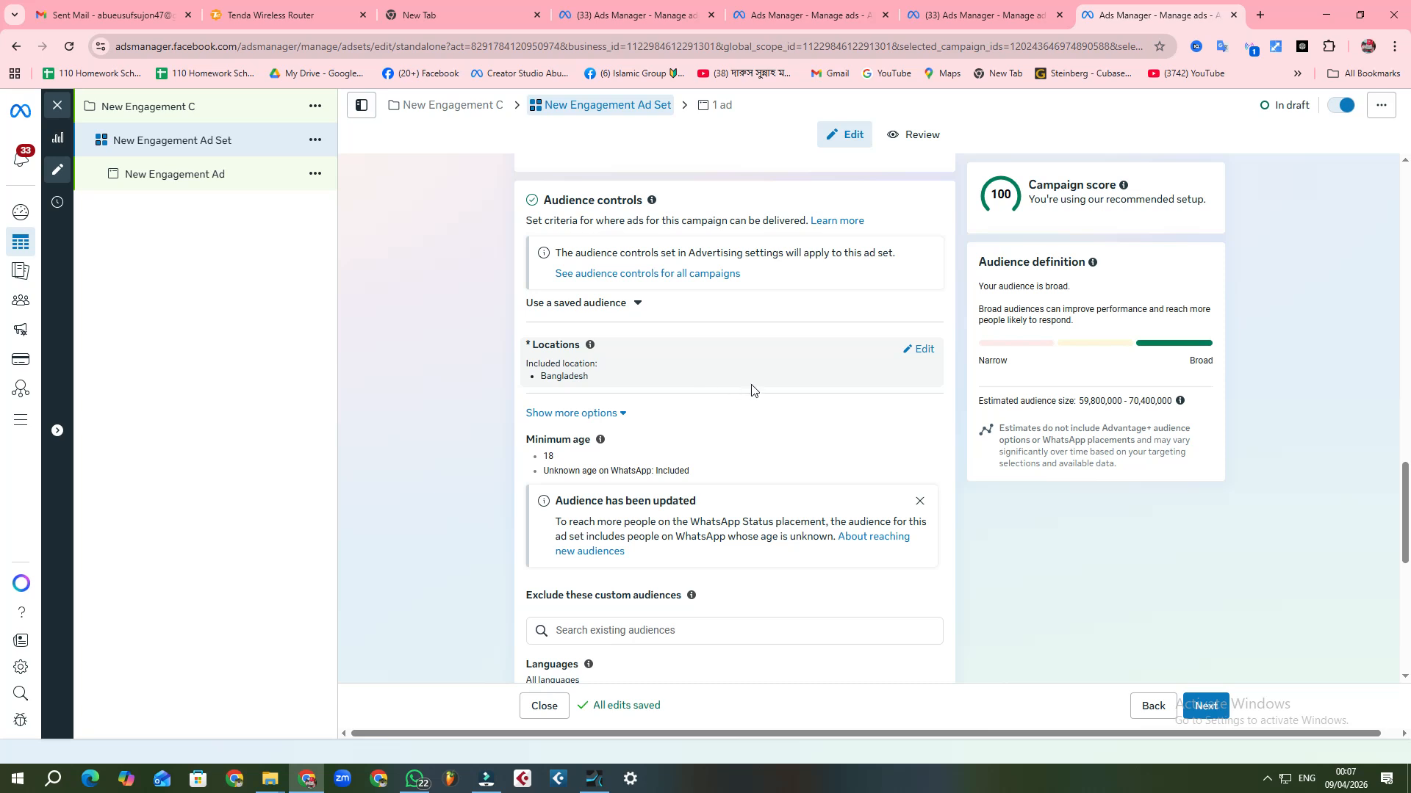
{"action": "left_click", "coordinate": [921, 349]}
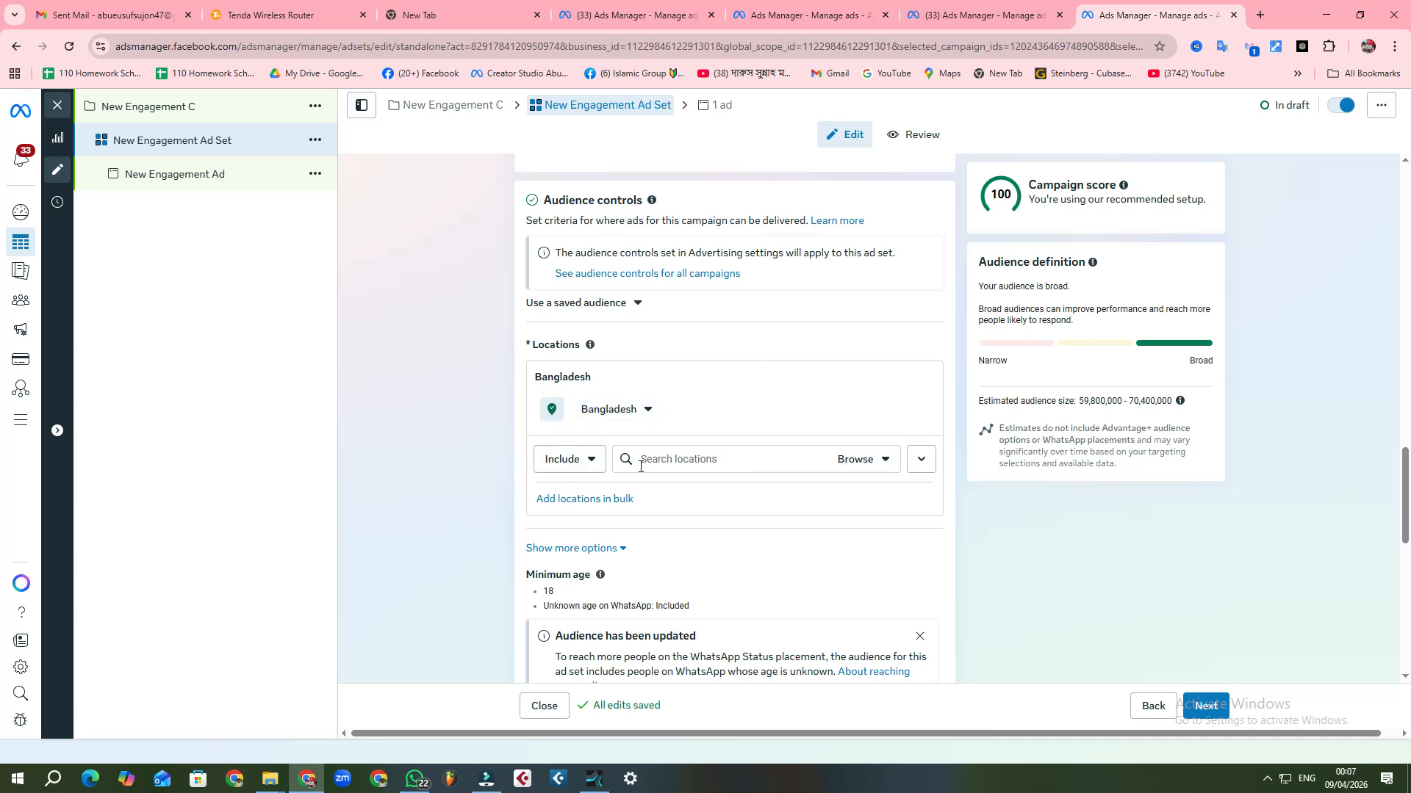
{"action": "scroll", "coordinate": [714, 448], "scroll_direction": "down", "scroll_amount": 4}
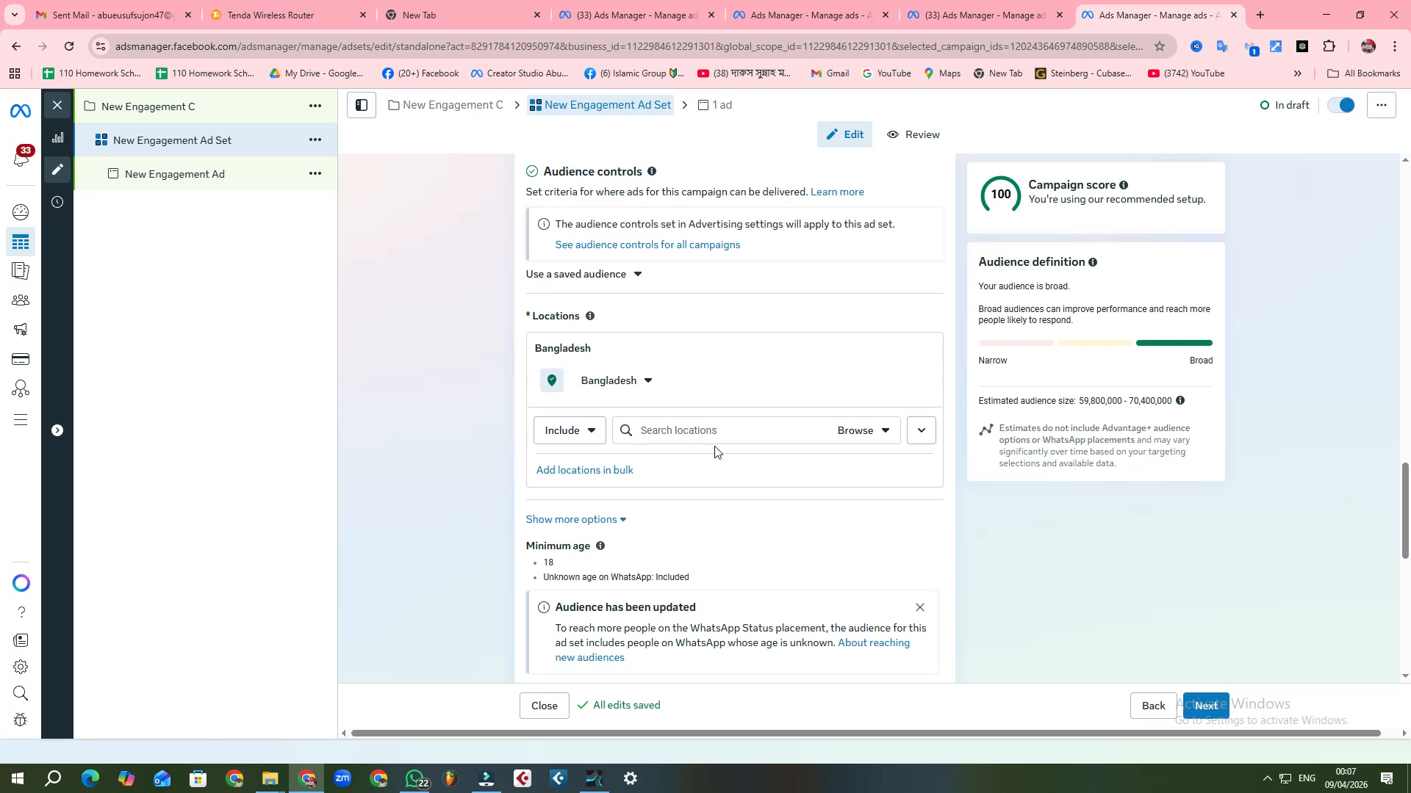
{"action": "scroll", "coordinate": [714, 447], "scroll_direction": "up", "scroll_amount": 4}
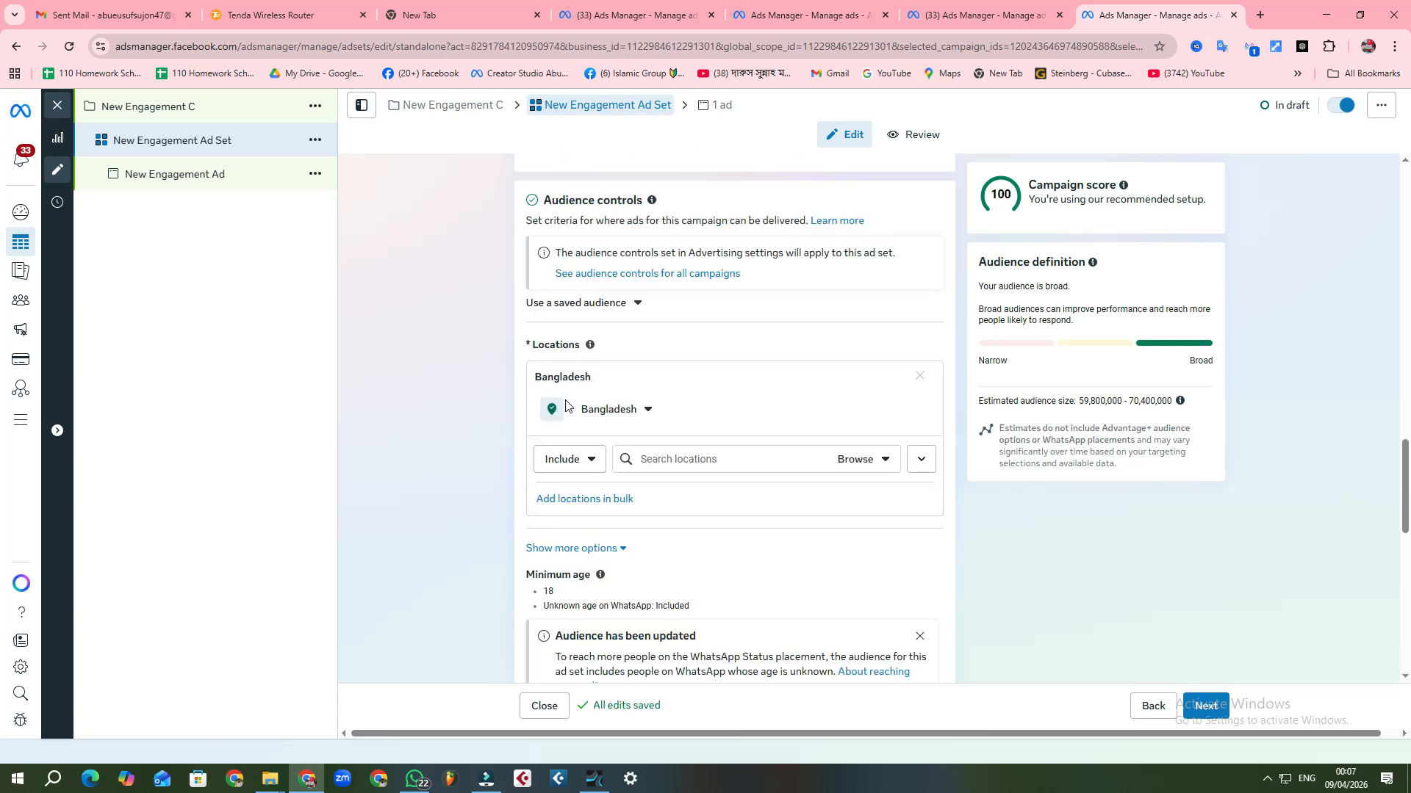
{"action": "left_click", "coordinate": [585, 461]}
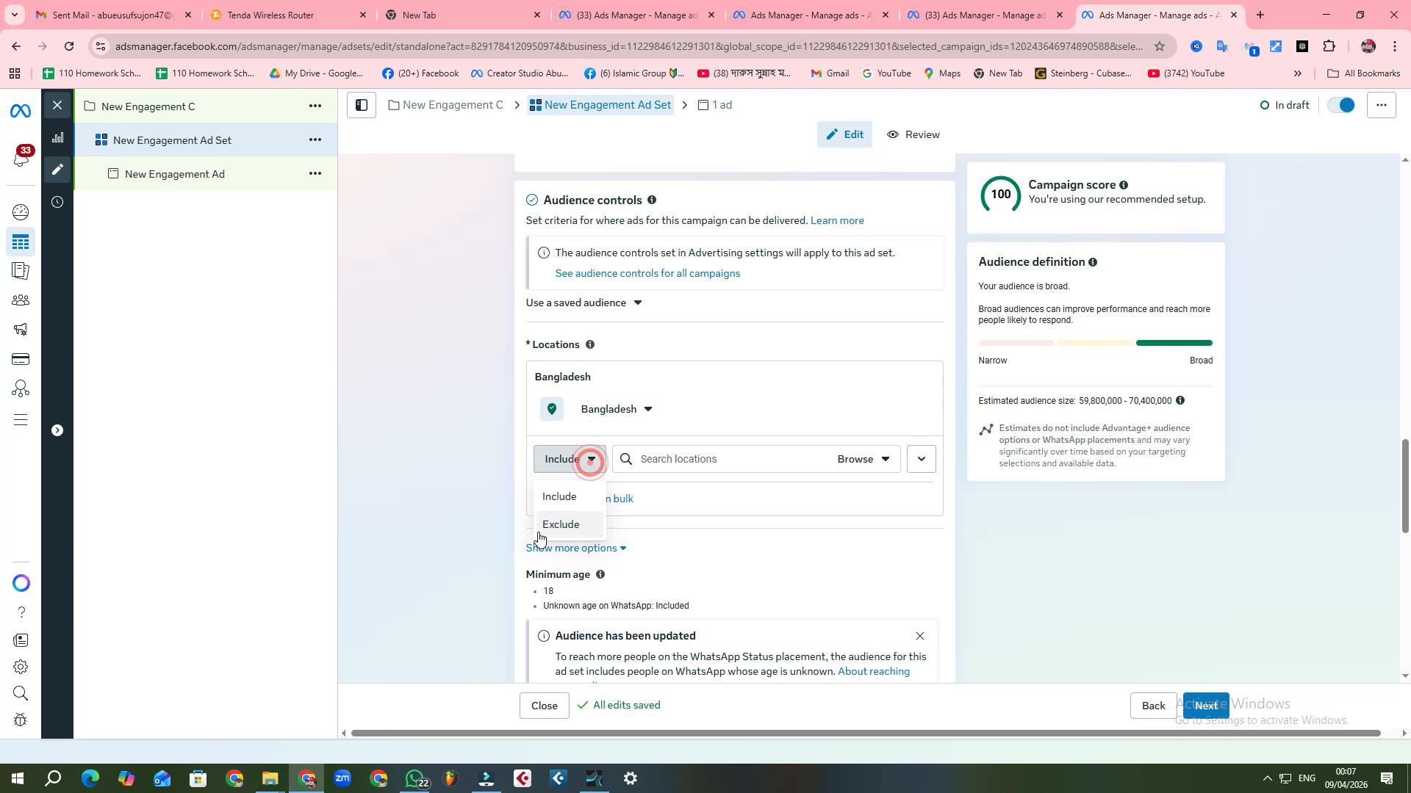
{"action": "left_click", "coordinate": [444, 483]}
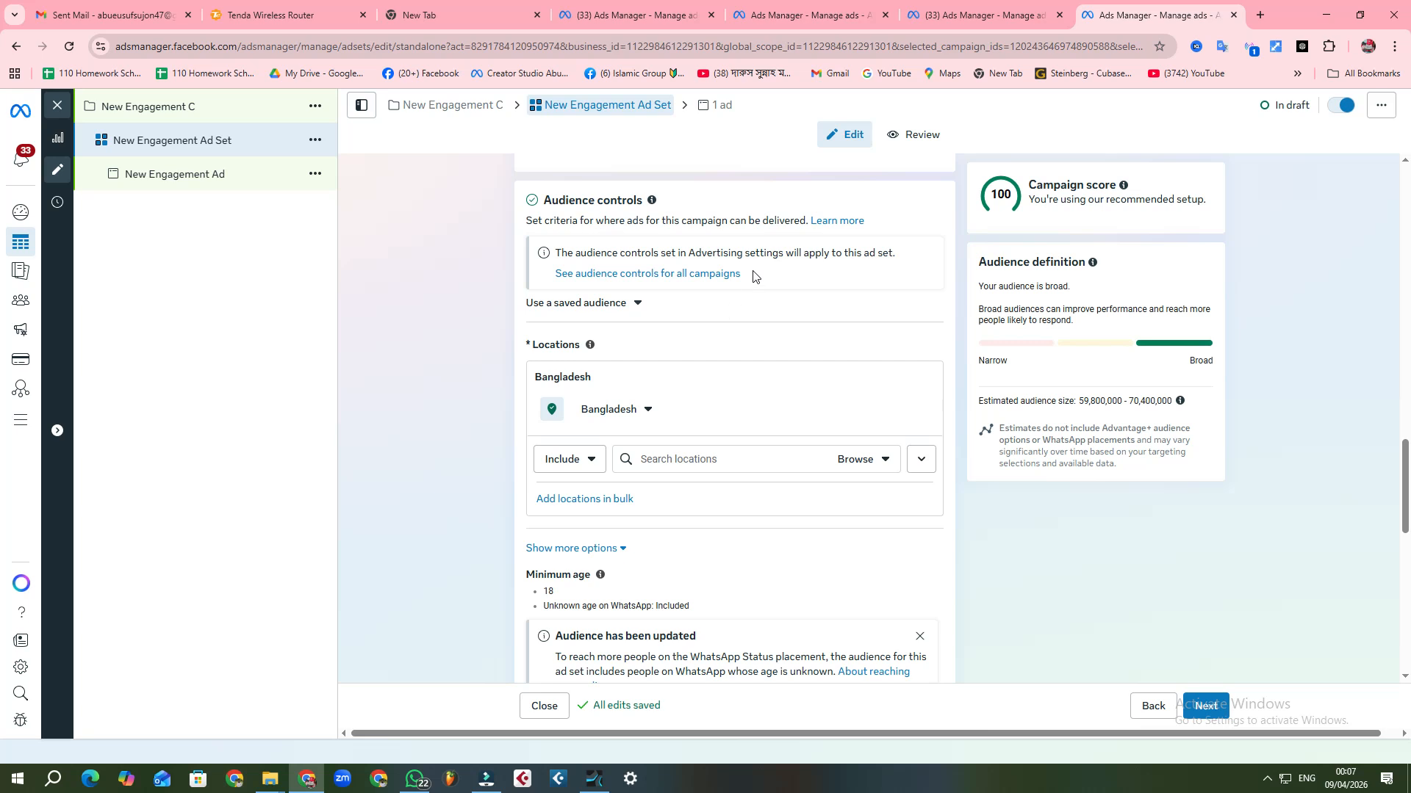
Step: Set the ad set's minimum audience age to 25
{"action": "scroll", "coordinate": [762, 396], "scroll_direction": "down", "scroll_amount": 1}
{"action": "scroll", "coordinate": [762, 396], "scroll_direction": "down", "scroll_amount": 5}
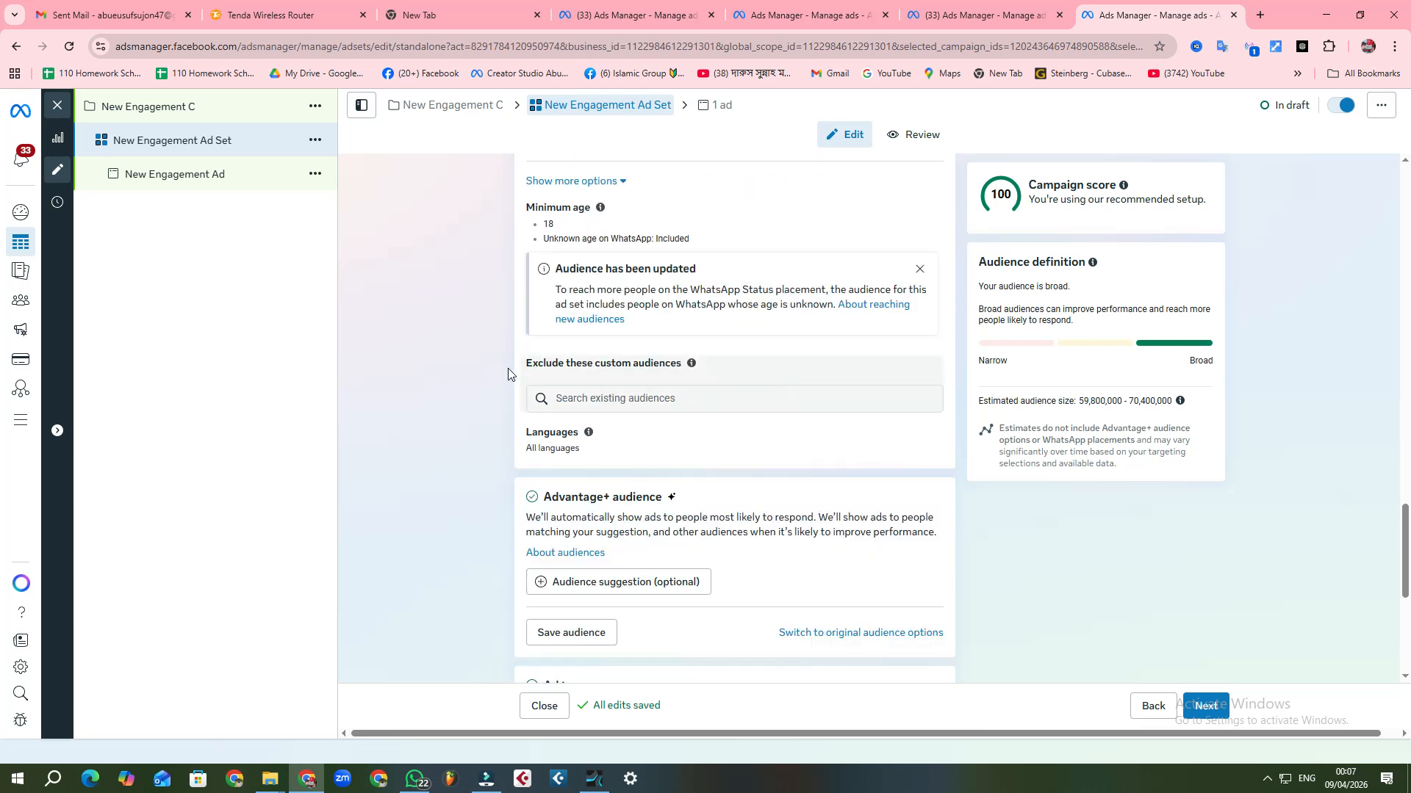
{"action": "scroll", "coordinate": [699, 353], "scroll_direction": "down", "scroll_amount": 1}
{"action": "scroll", "coordinate": [699, 348], "scroll_direction": "down", "scroll_amount": 1}
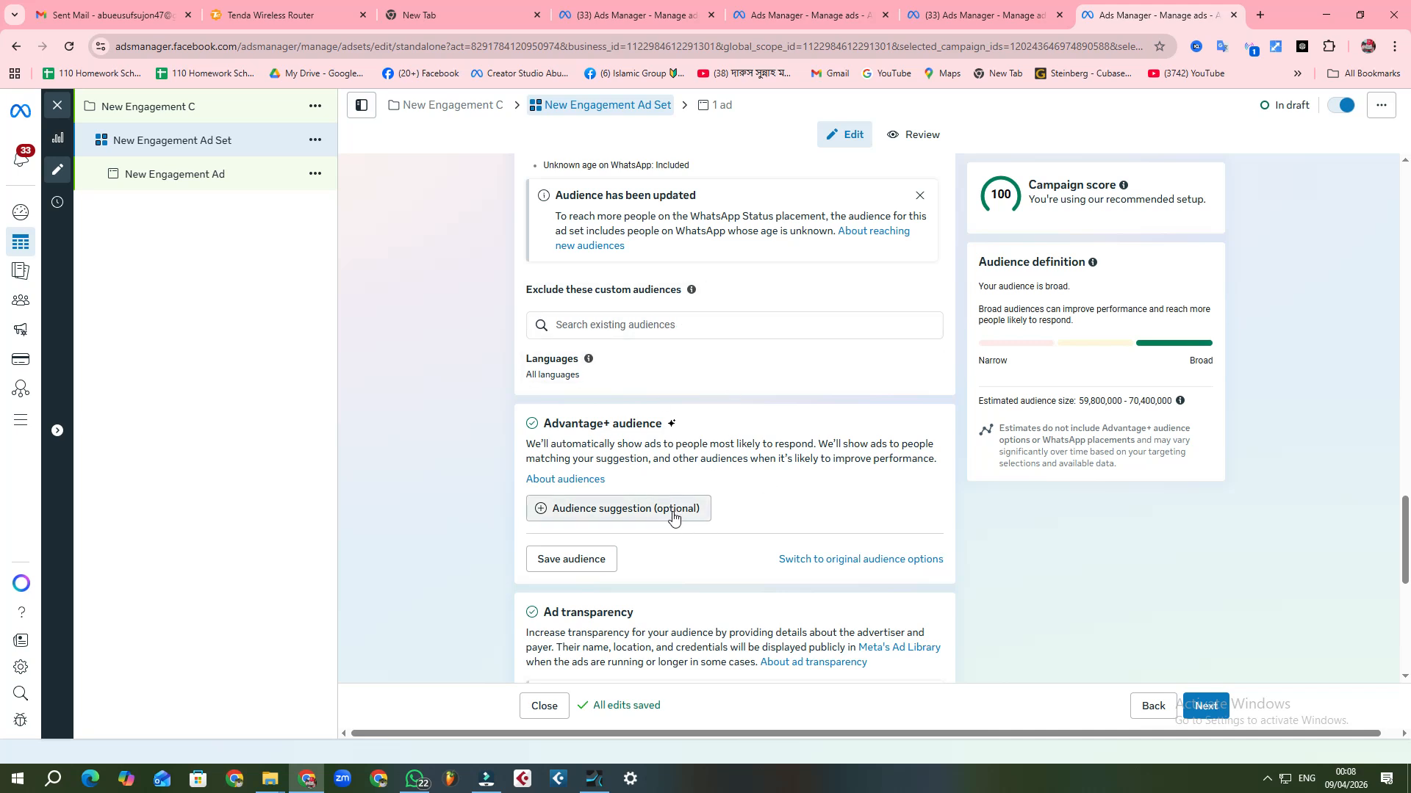
{"action": "scroll", "coordinate": [720, 353], "scroll_direction": "up", "scroll_amount": 1}
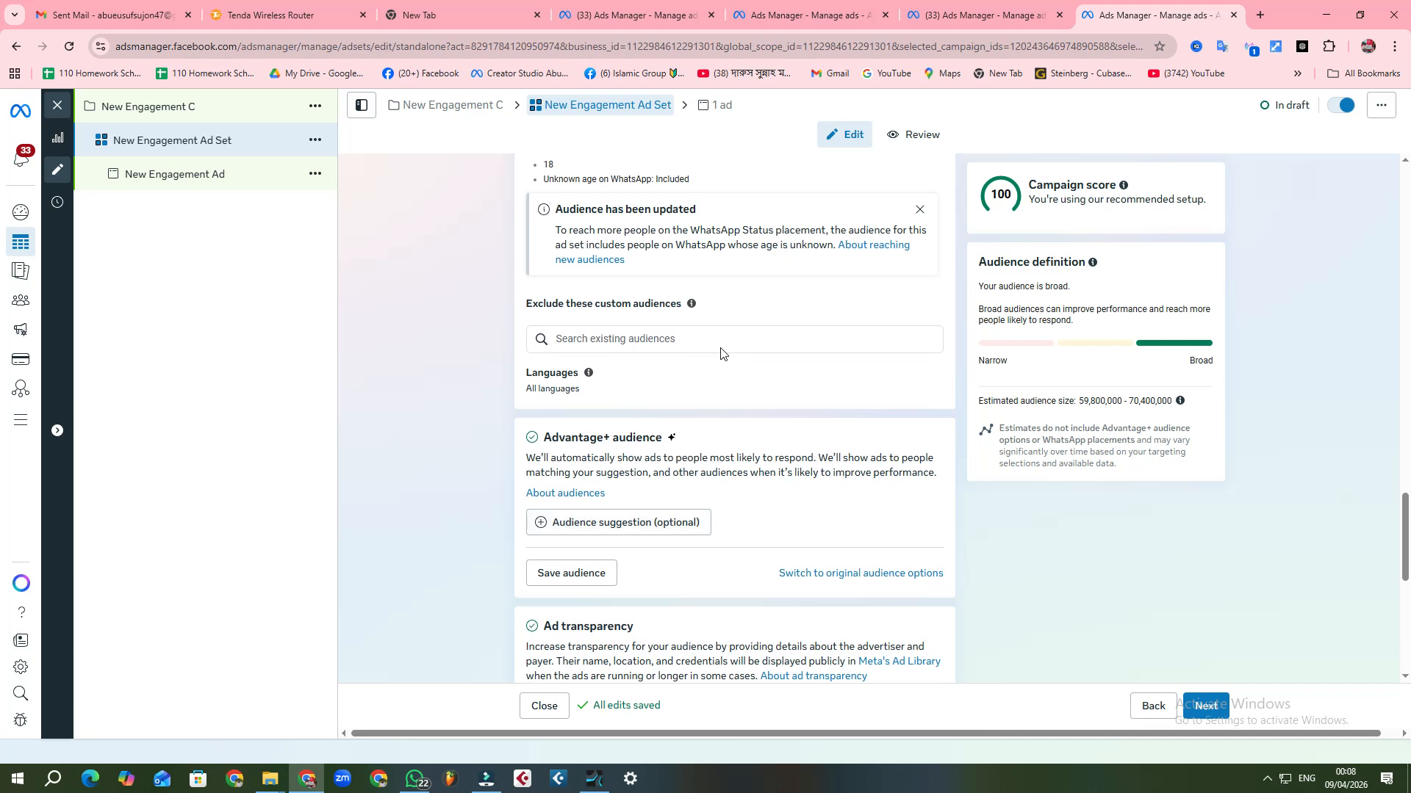
{"action": "scroll", "coordinate": [721, 354], "scroll_direction": "up", "scroll_amount": 4}
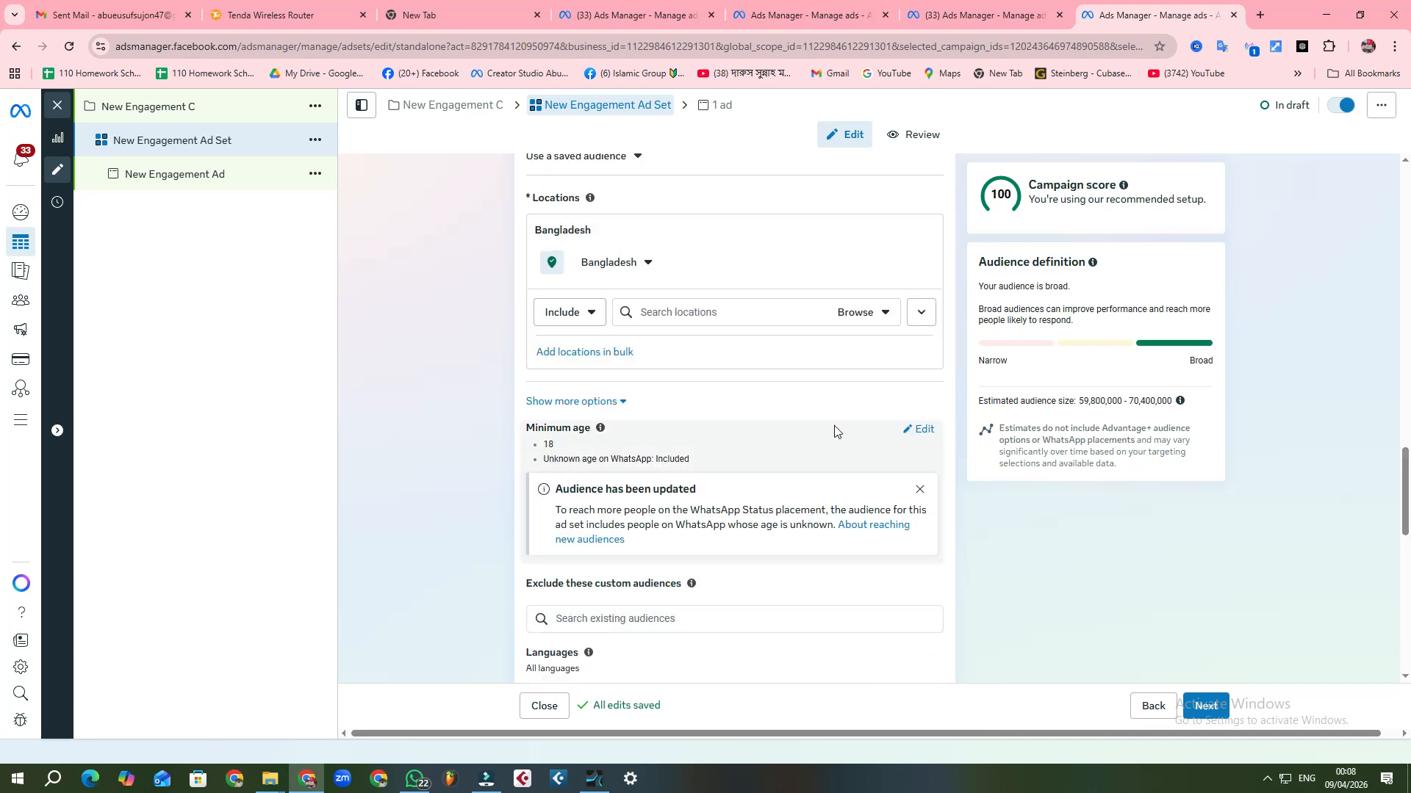
{"action": "left_click", "coordinate": [919, 429]}
{"action": "left_click", "coordinate": [564, 451]}
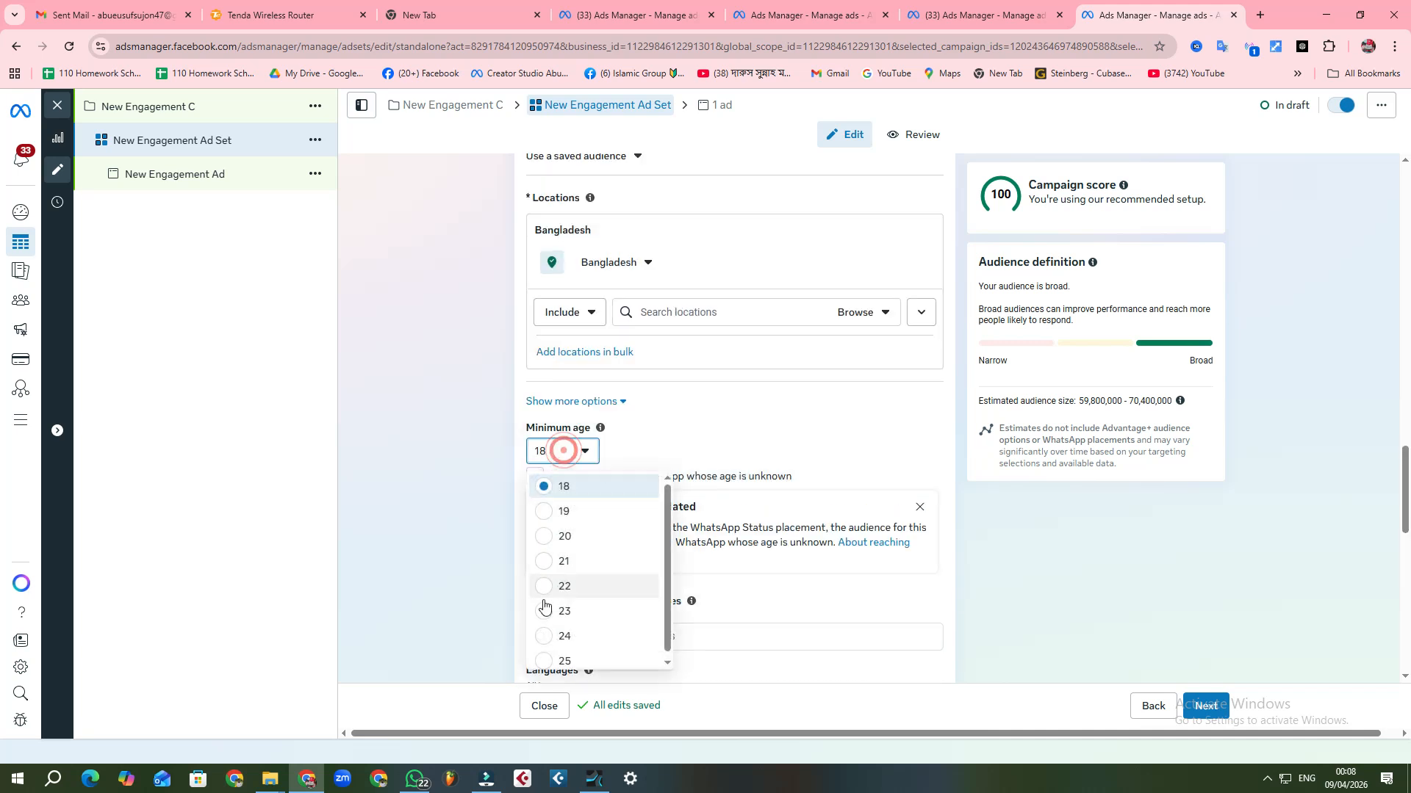
{"action": "left_click", "coordinate": [545, 661]}
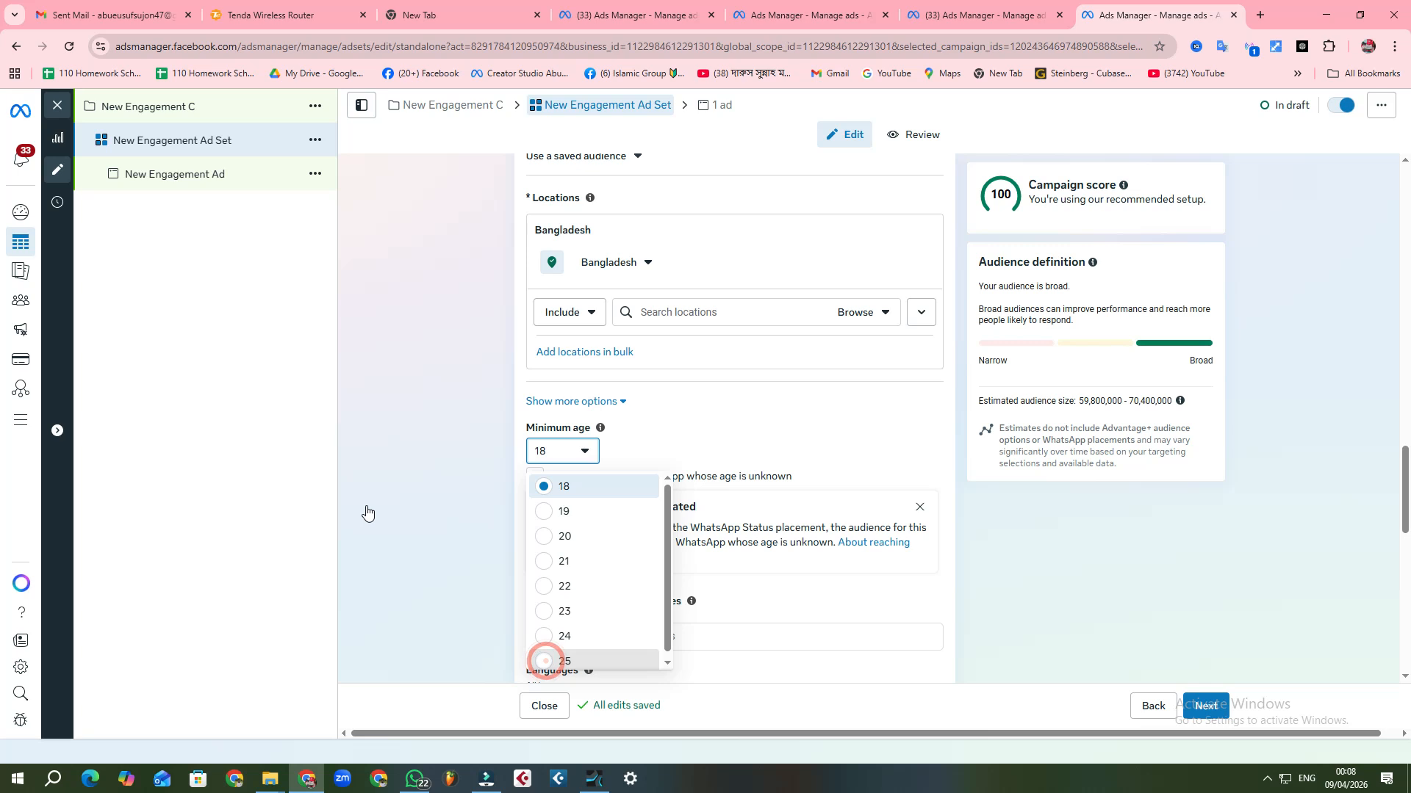
{"action": "left_click", "coordinate": [364, 507]}
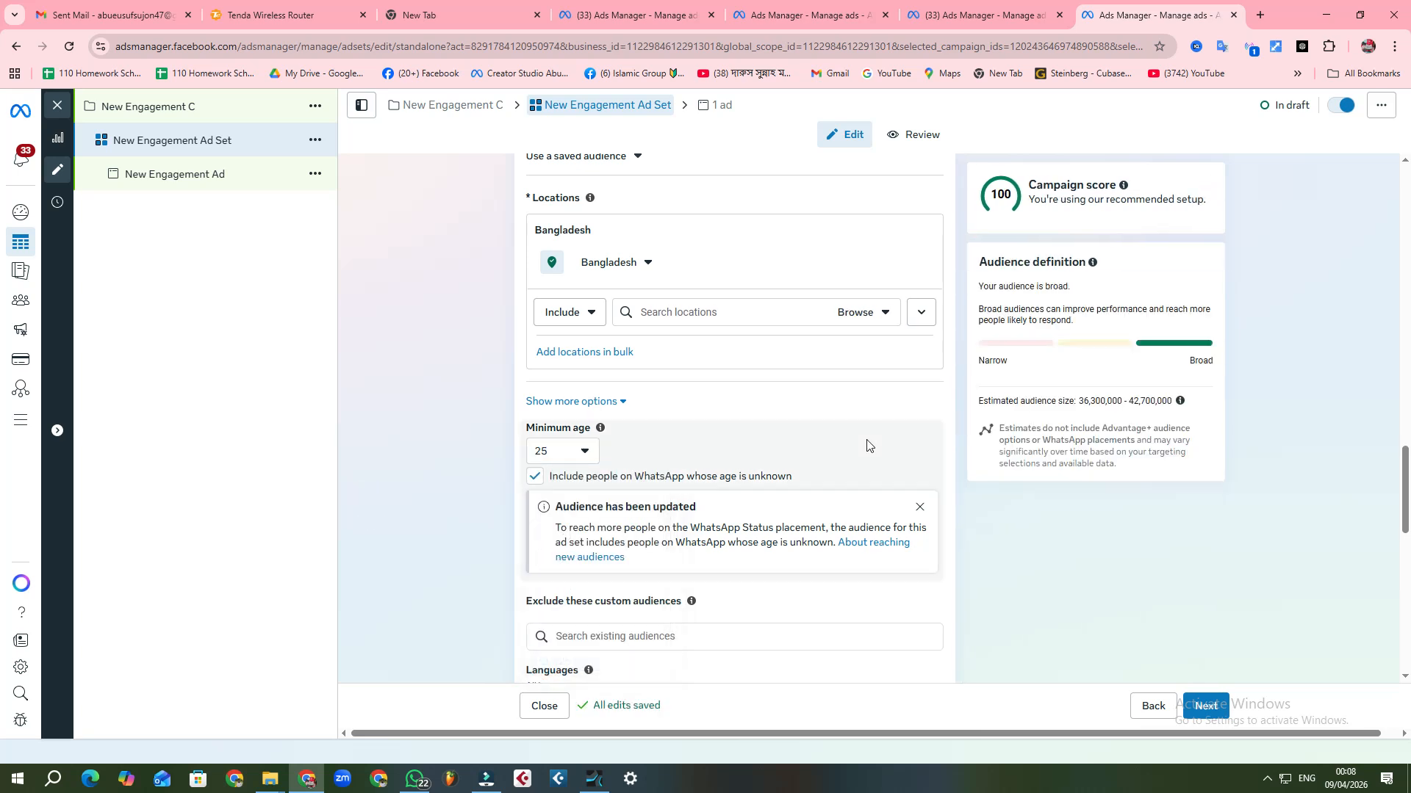
Step: Expand the optional audience suggestion settings for the Advantage+ audience
{"action": "scroll", "coordinate": [867, 445], "scroll_direction": "down", "scroll_amount": 5}
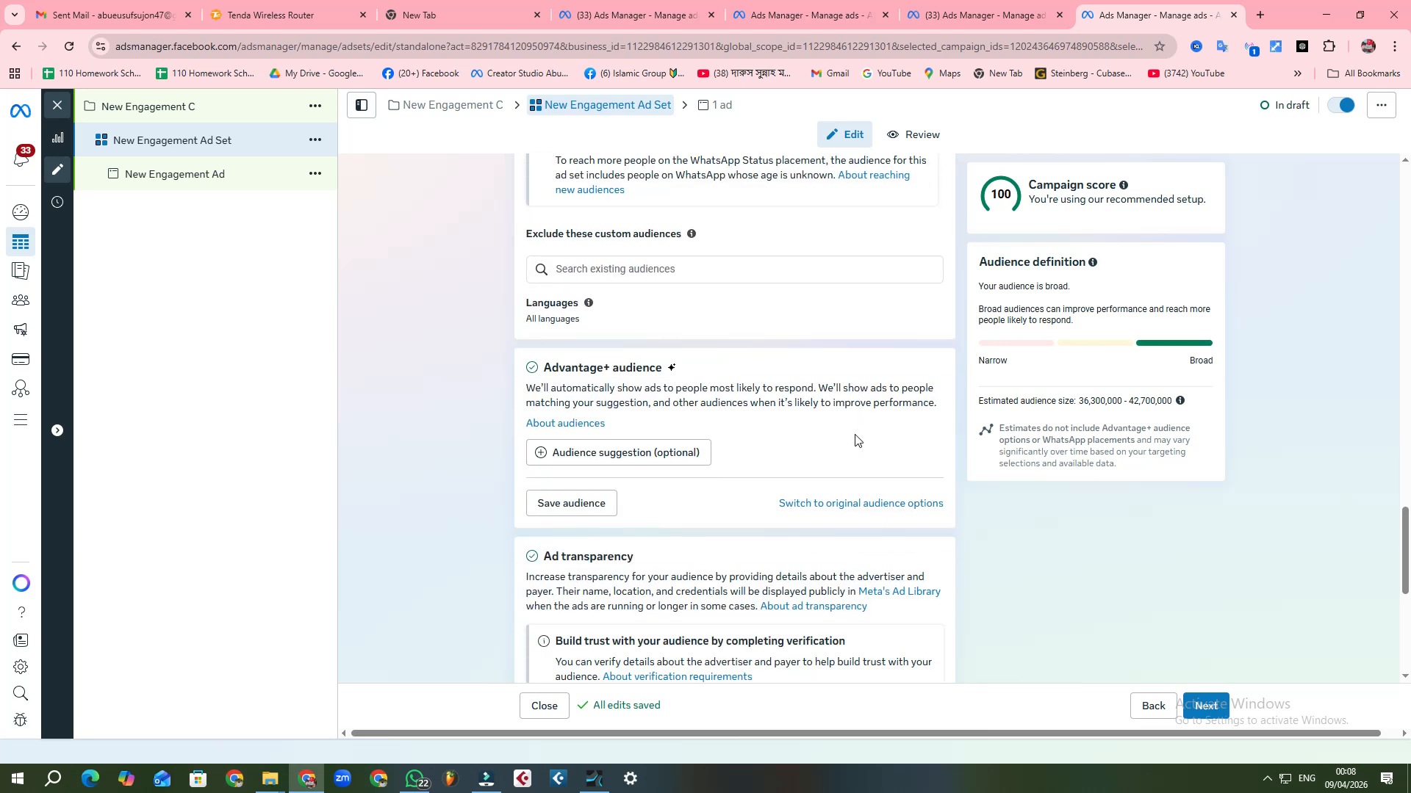
{"action": "scroll", "coordinate": [825, 440], "scroll_direction": "down", "scroll_amount": 1}
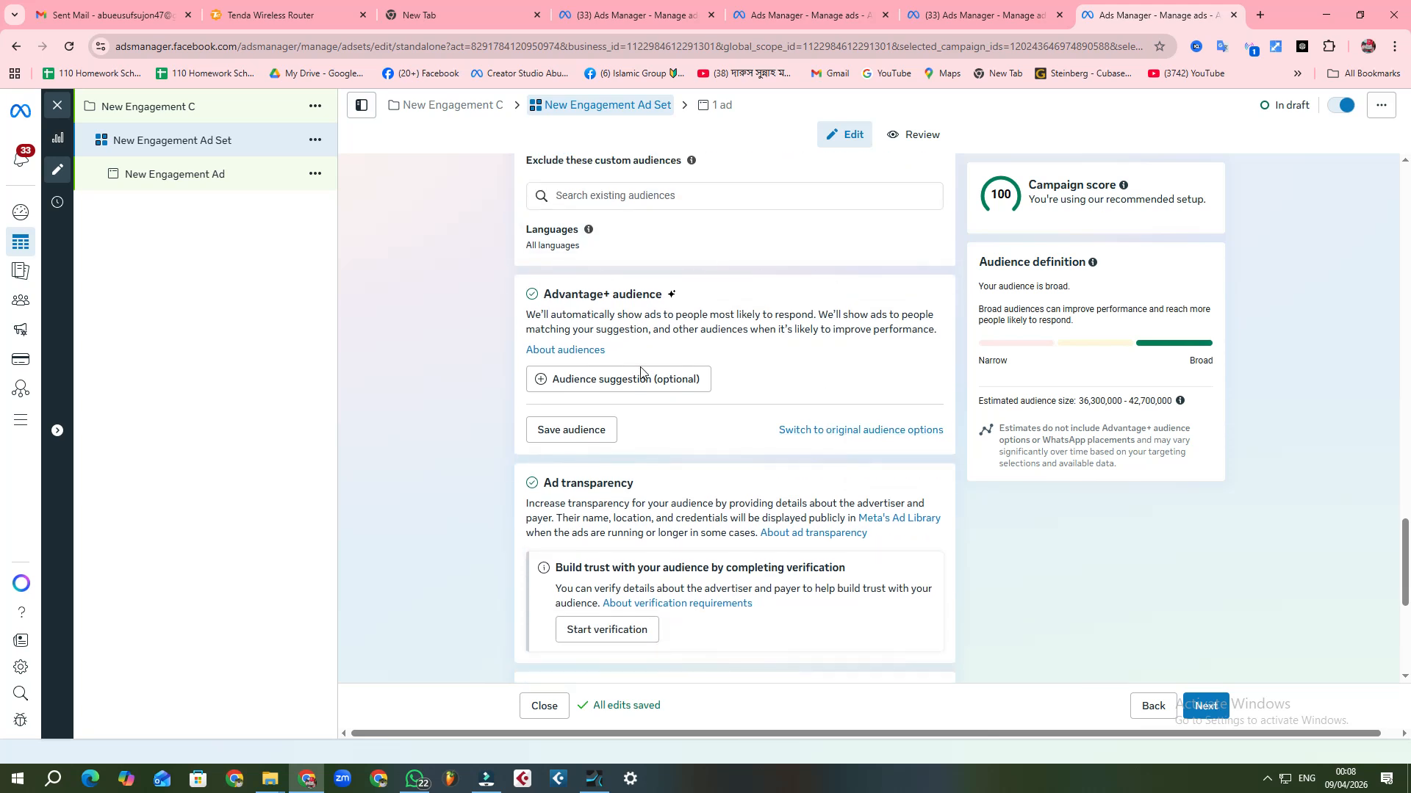
{"action": "left_click", "coordinate": [691, 379]}
{"action": "mouse_move", "coordinate": [676, 380]}
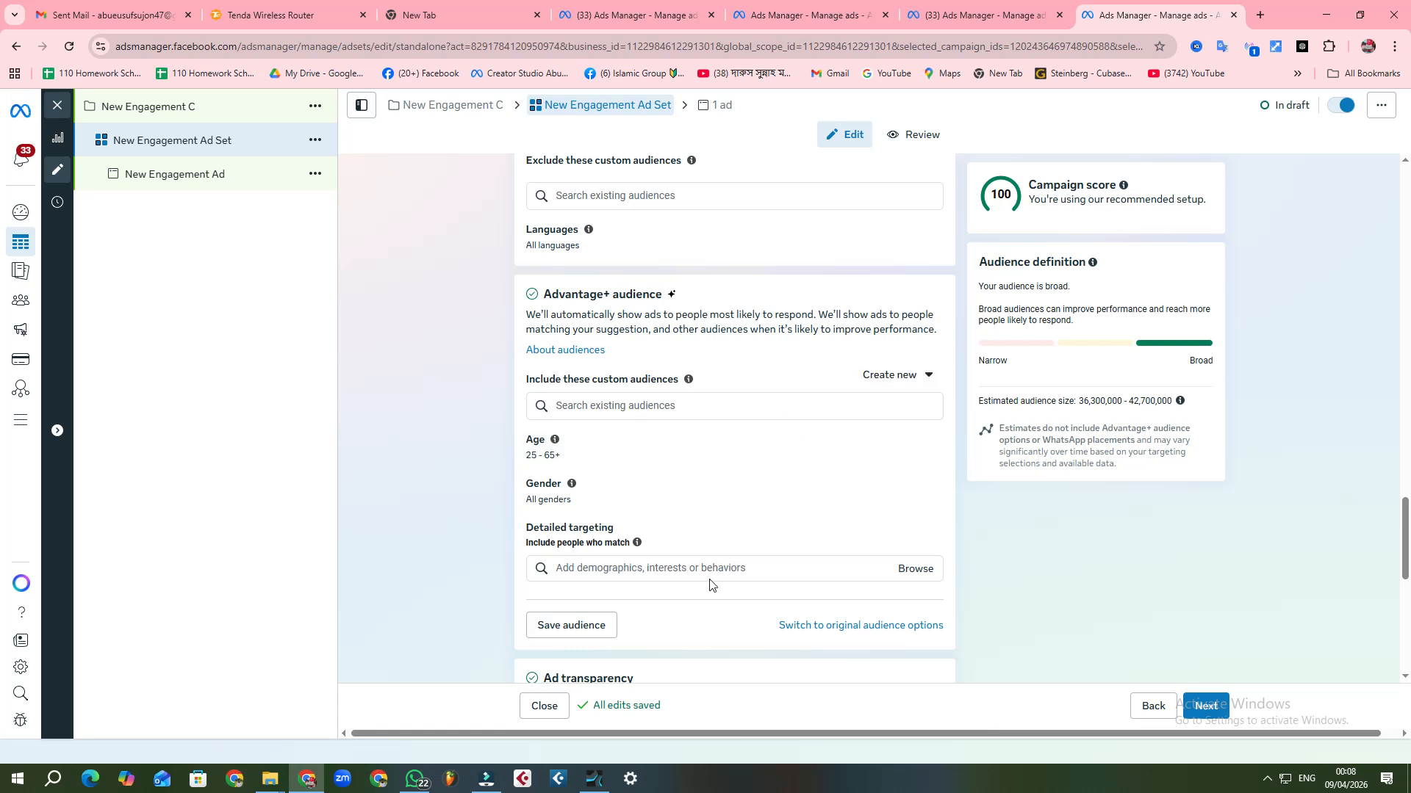
Step: Add the interests Natural foods (food & drink) and Local food (food & drink) to the detailed targeting
{"action": "scroll", "coordinate": [720, 543], "scroll_direction": "down", "scroll_amount": 1}
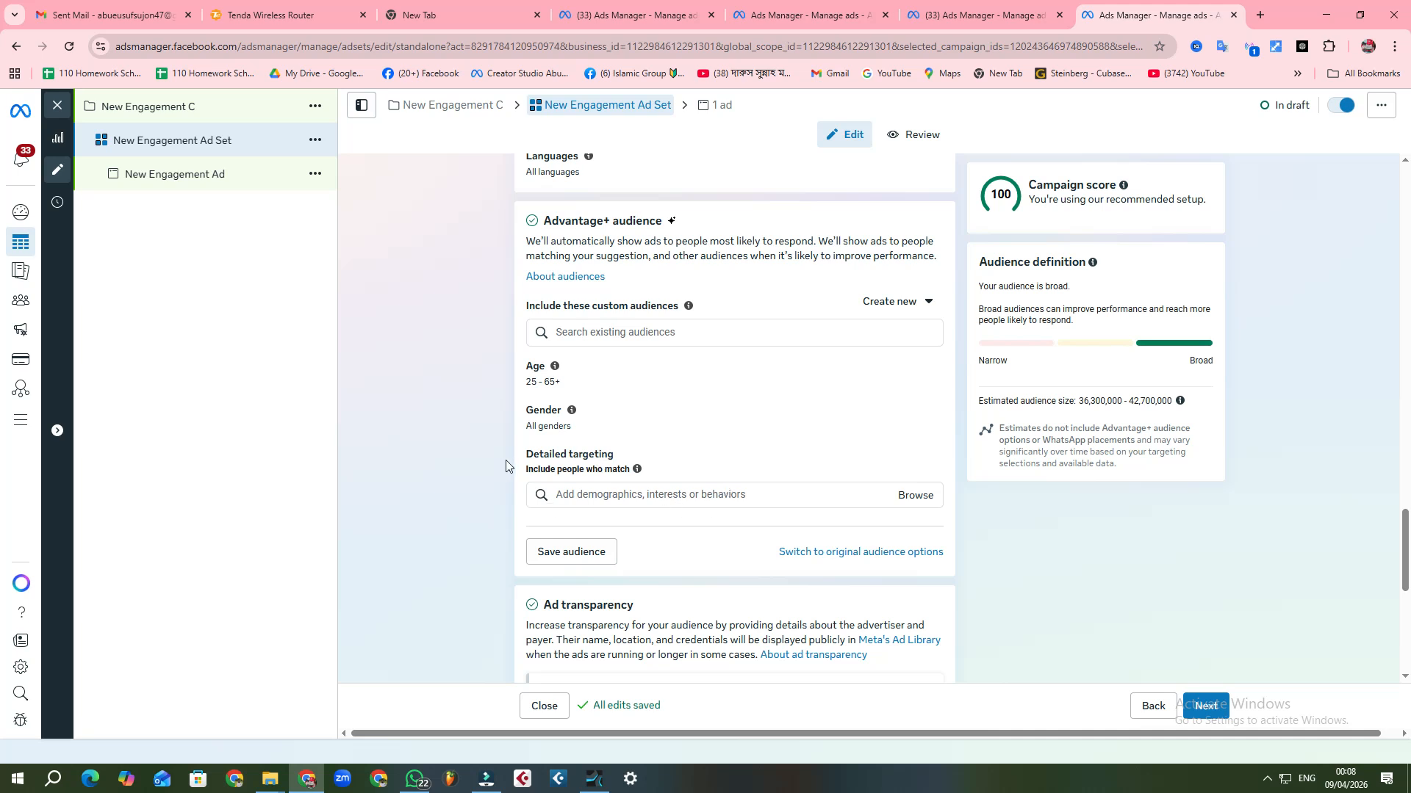
{"action": "left_click", "coordinate": [707, 494]}
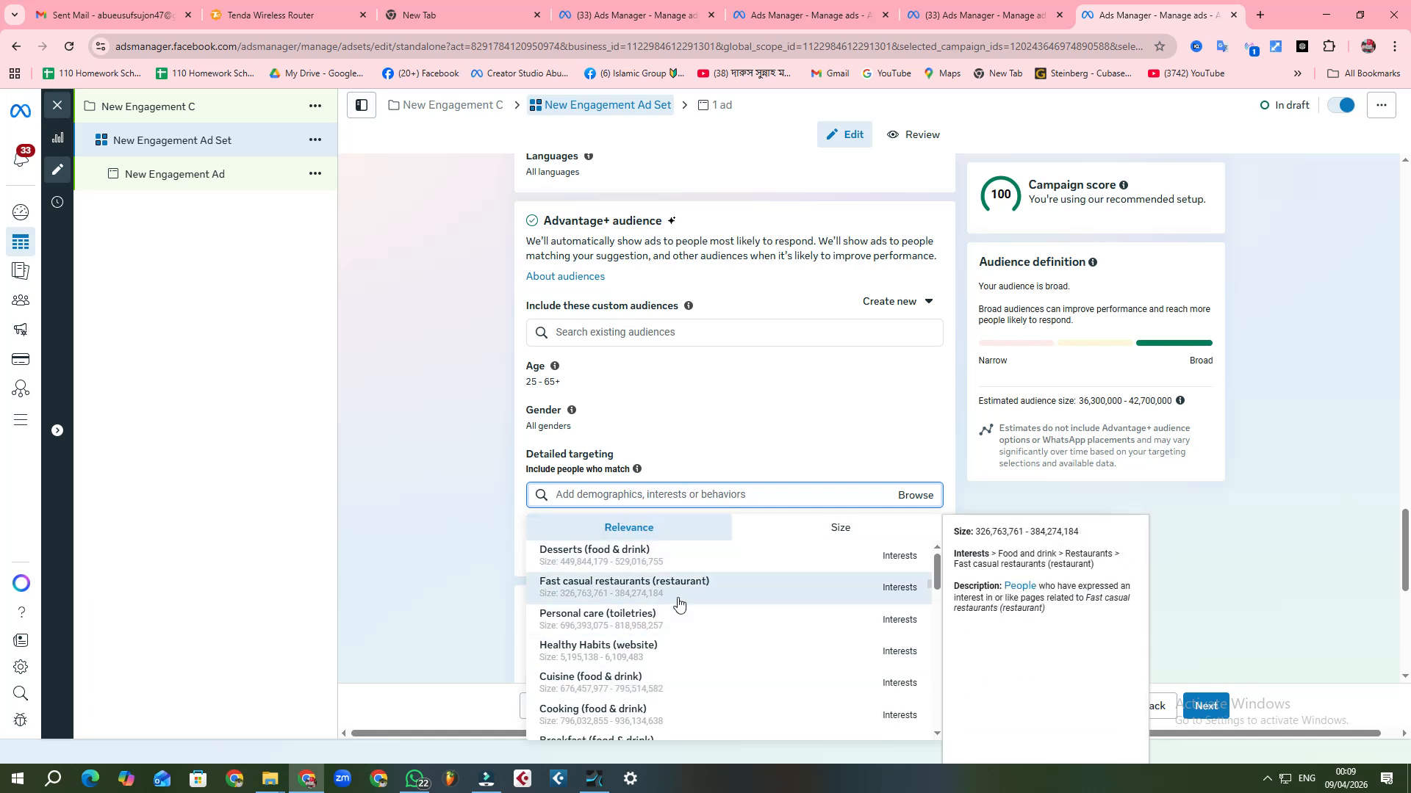
{"action": "scroll", "coordinate": [679, 603], "scroll_direction": "down", "scroll_amount": 4}
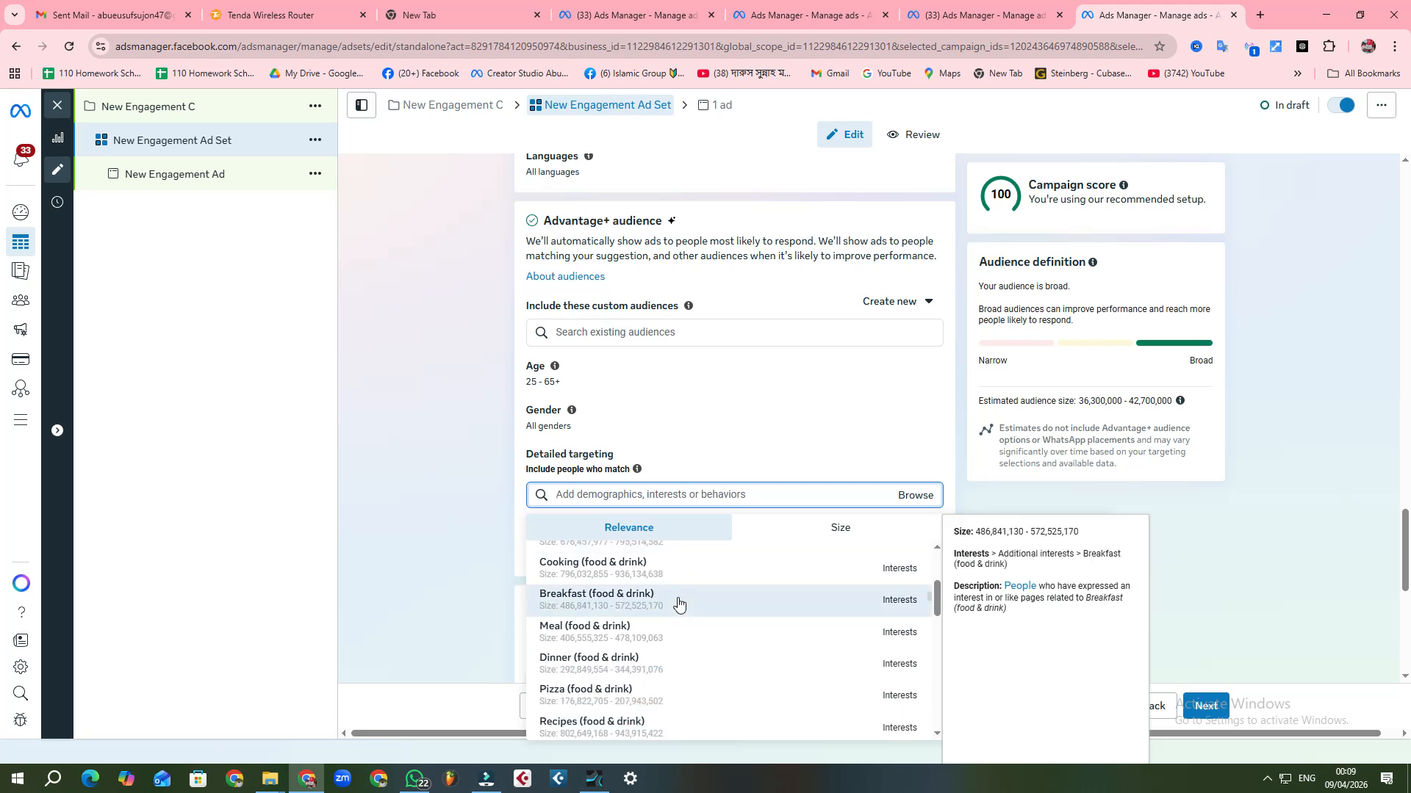
{"action": "scroll", "coordinate": [679, 602], "scroll_direction": "down", "scroll_amount": 4}
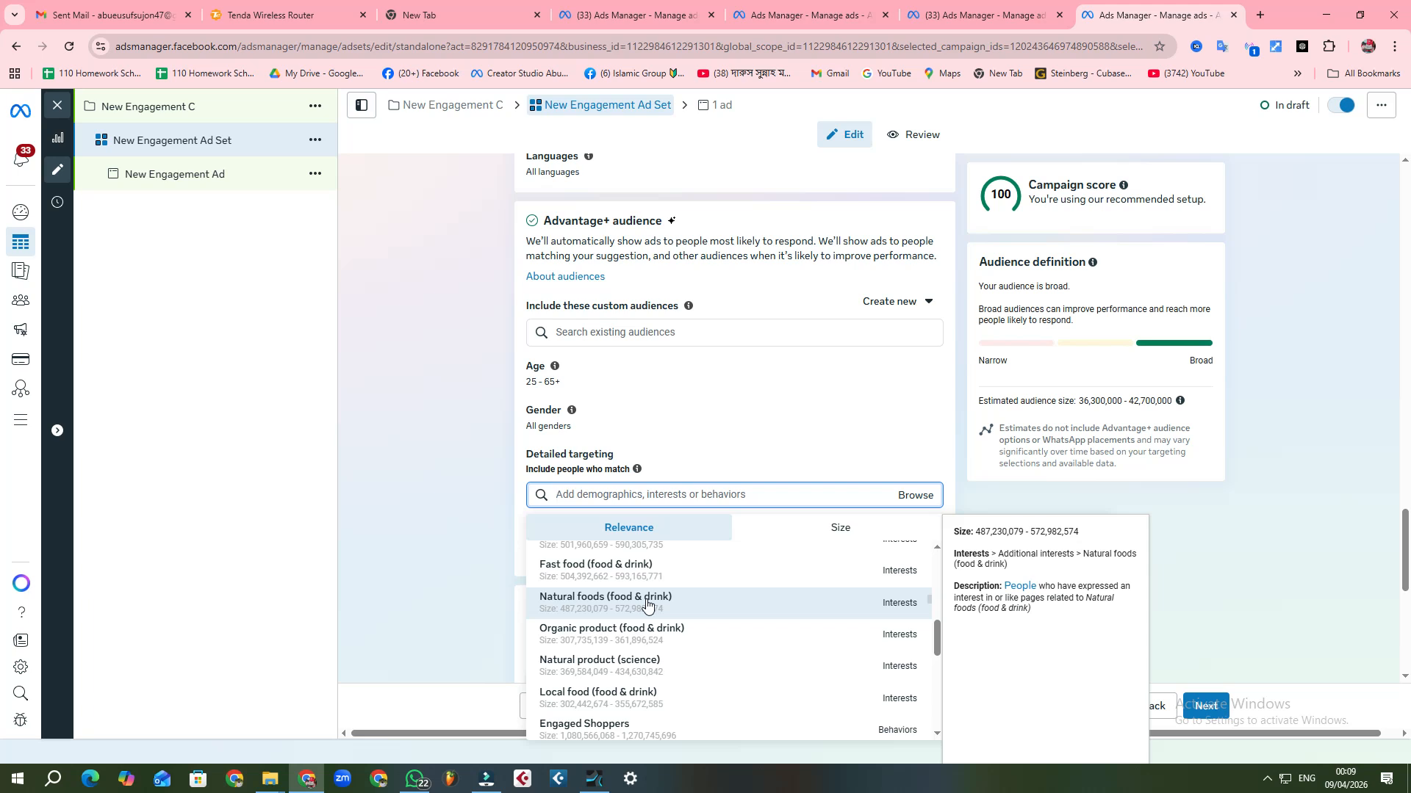
{"action": "left_click", "coordinate": [647, 603]}
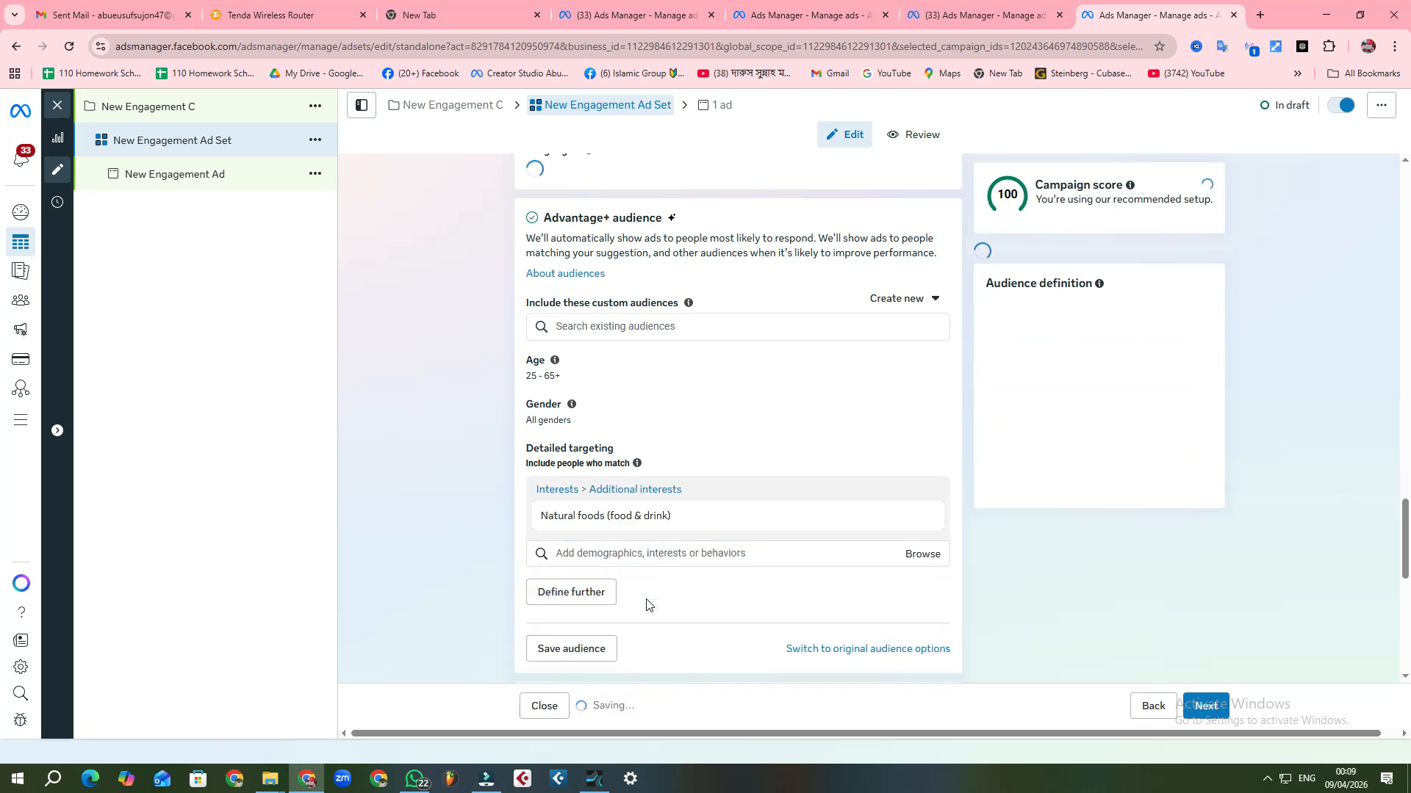
{"action": "left_click", "coordinate": [677, 557]}
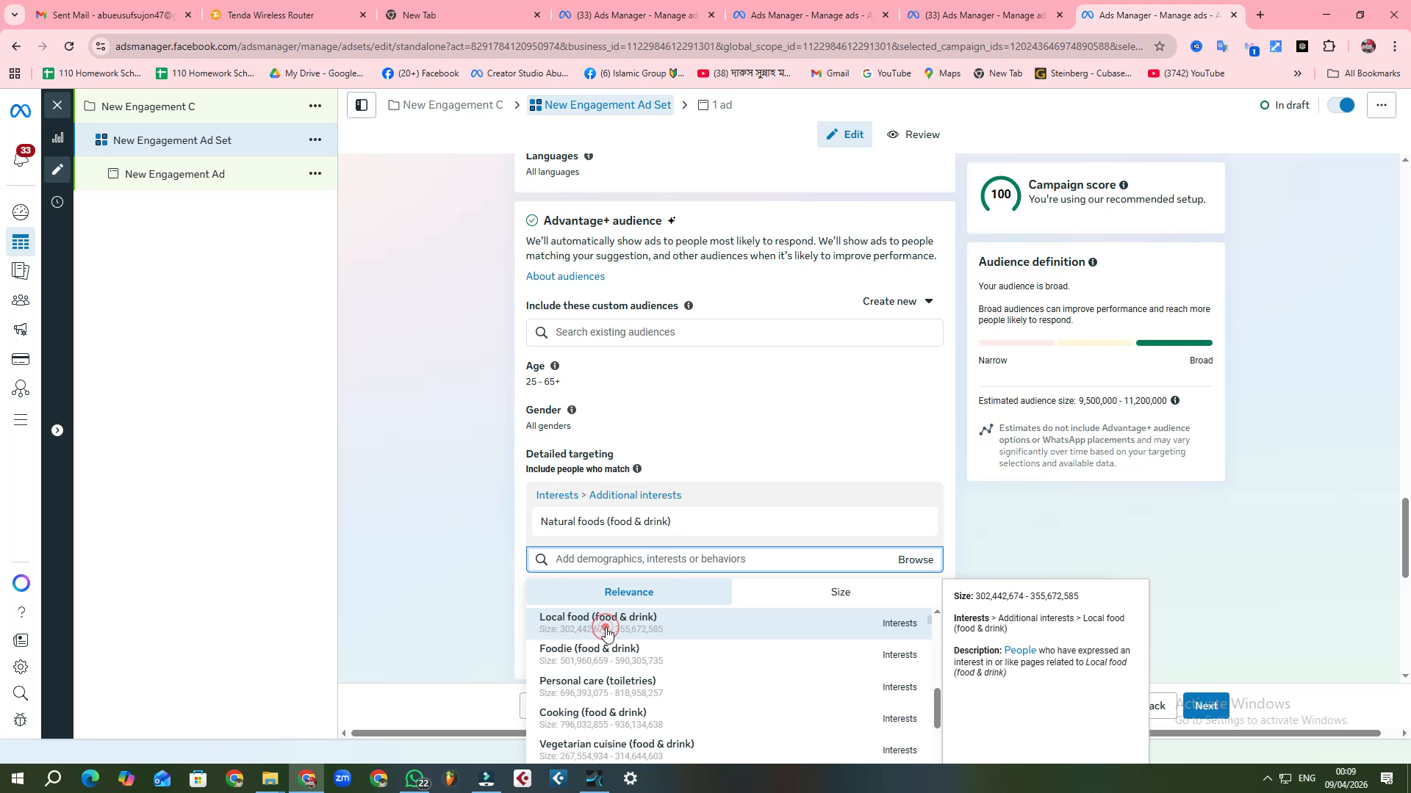
{"action": "left_click", "coordinate": [606, 623]}
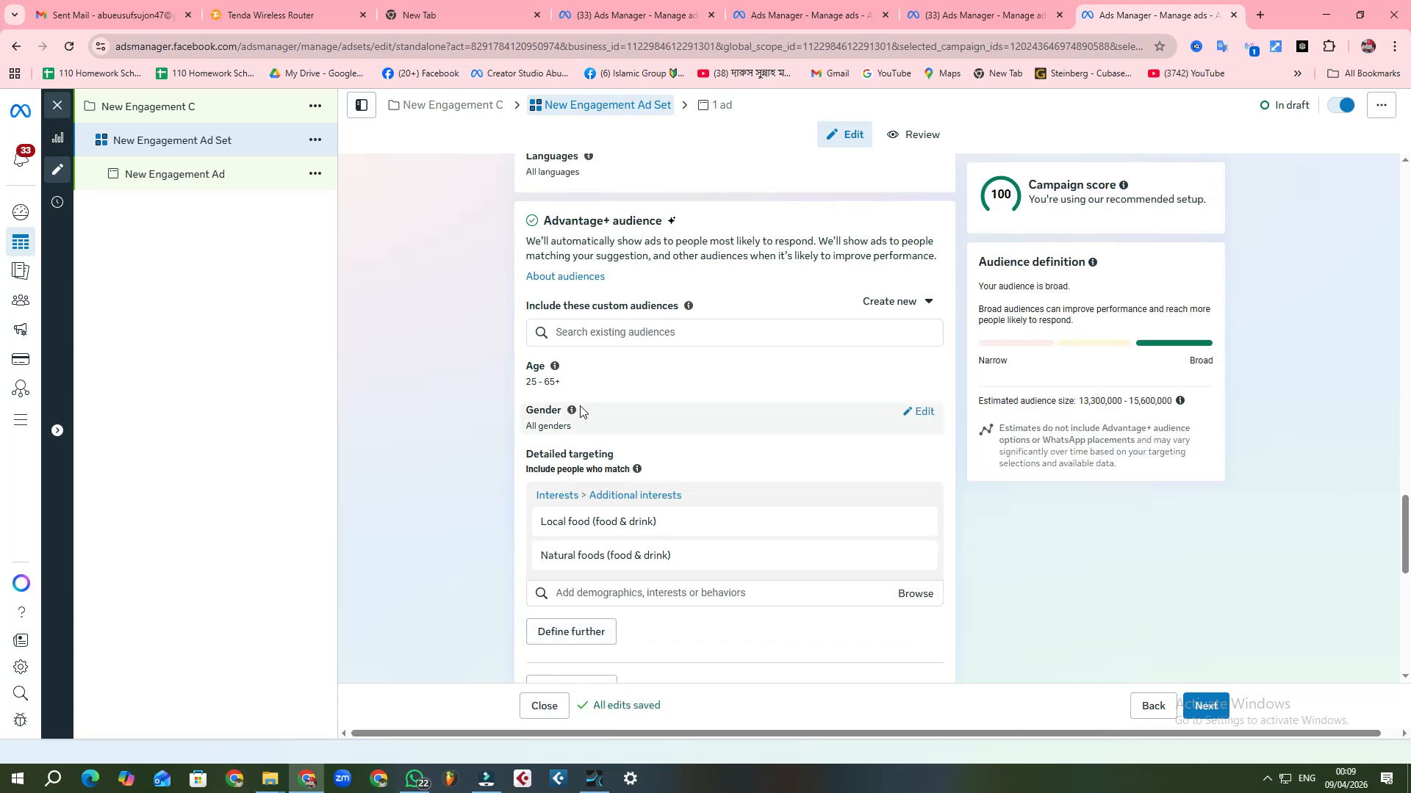
Step: Add the Engaged Shoppers purchase behavior to the detailed targeting
{"action": "scroll", "coordinate": [796, 355], "scroll_direction": "down", "scroll_amount": 6}
{"action": "scroll", "coordinate": [671, 318], "scroll_direction": "up", "scroll_amount": 1}
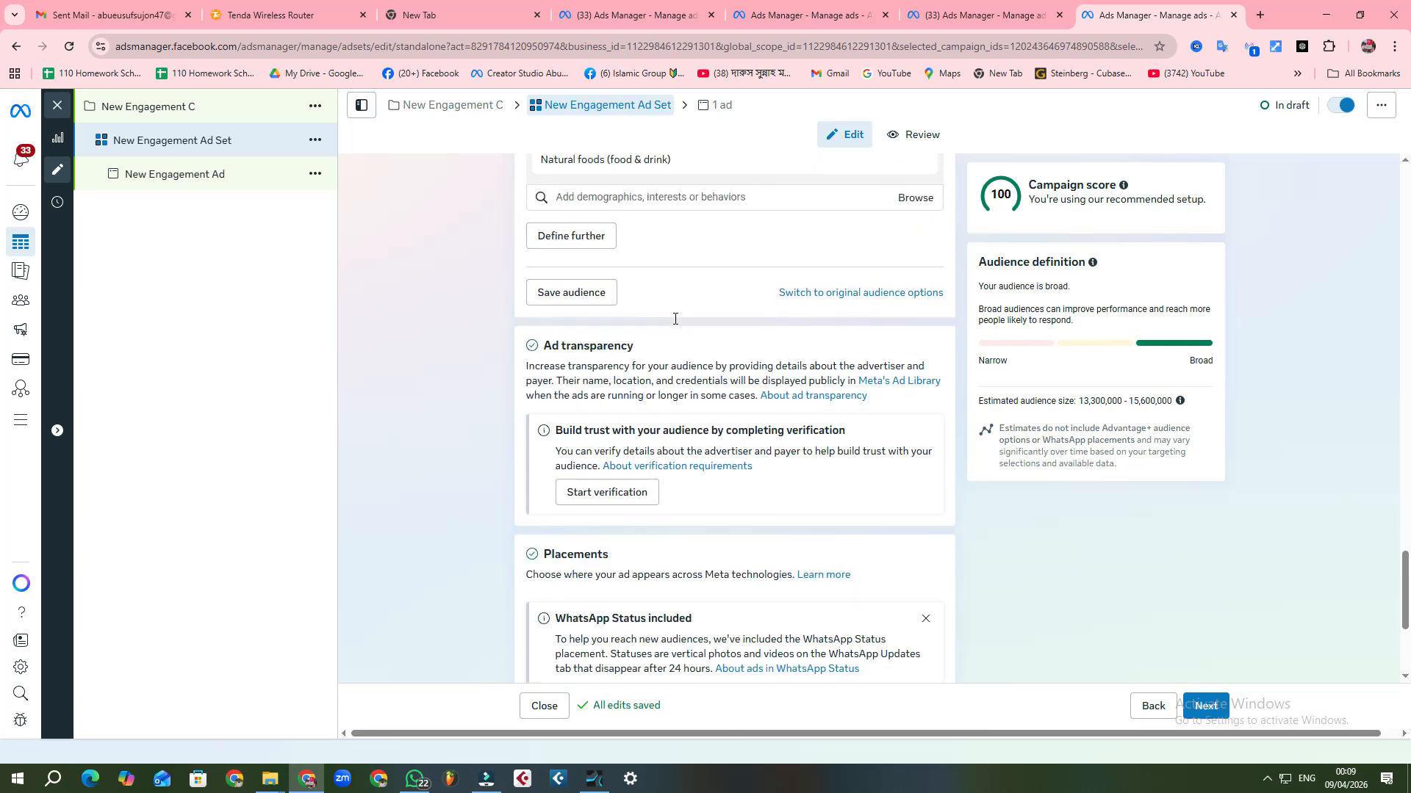
{"action": "left_click", "coordinate": [693, 228]}
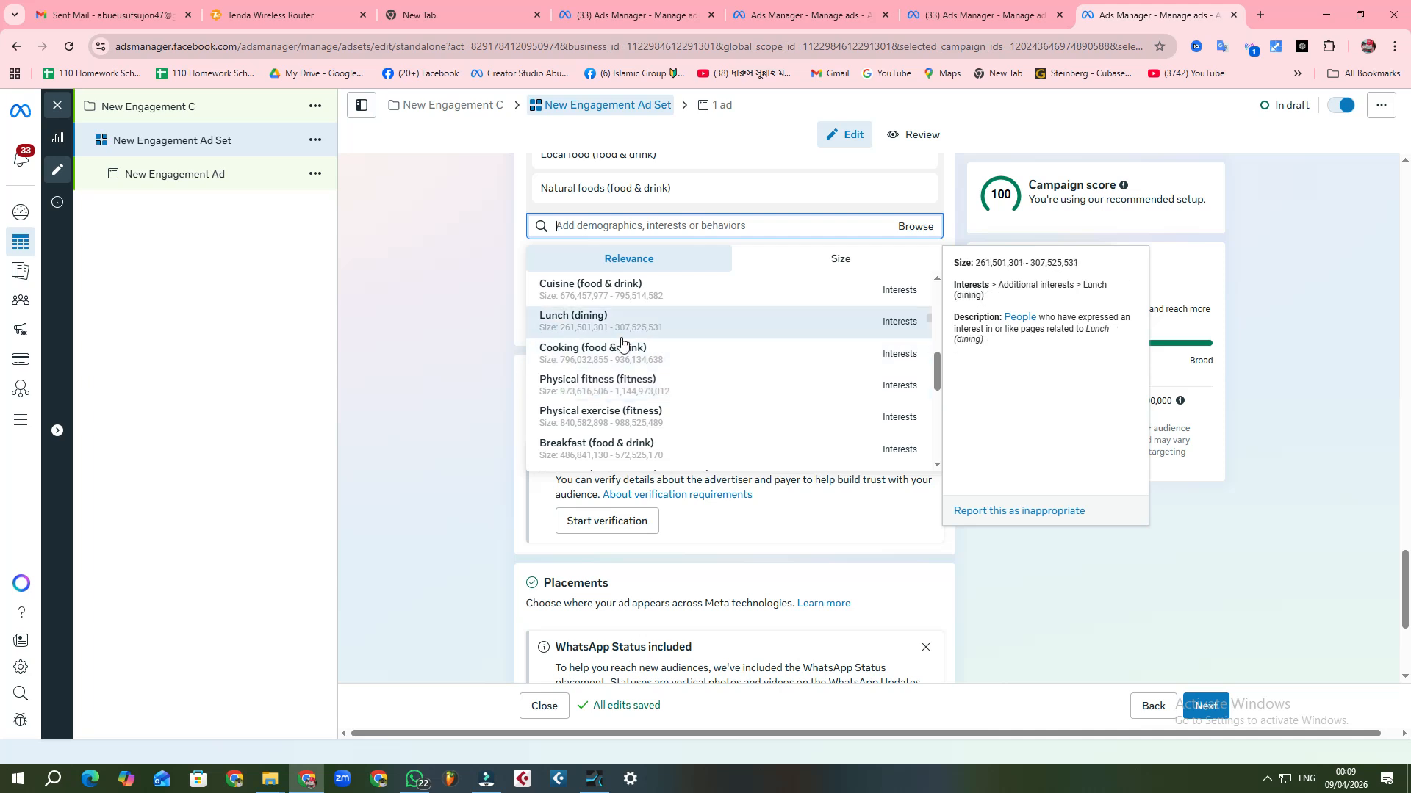
{"action": "scroll", "coordinate": [632, 400], "scroll_direction": "down", "scroll_amount": 3}
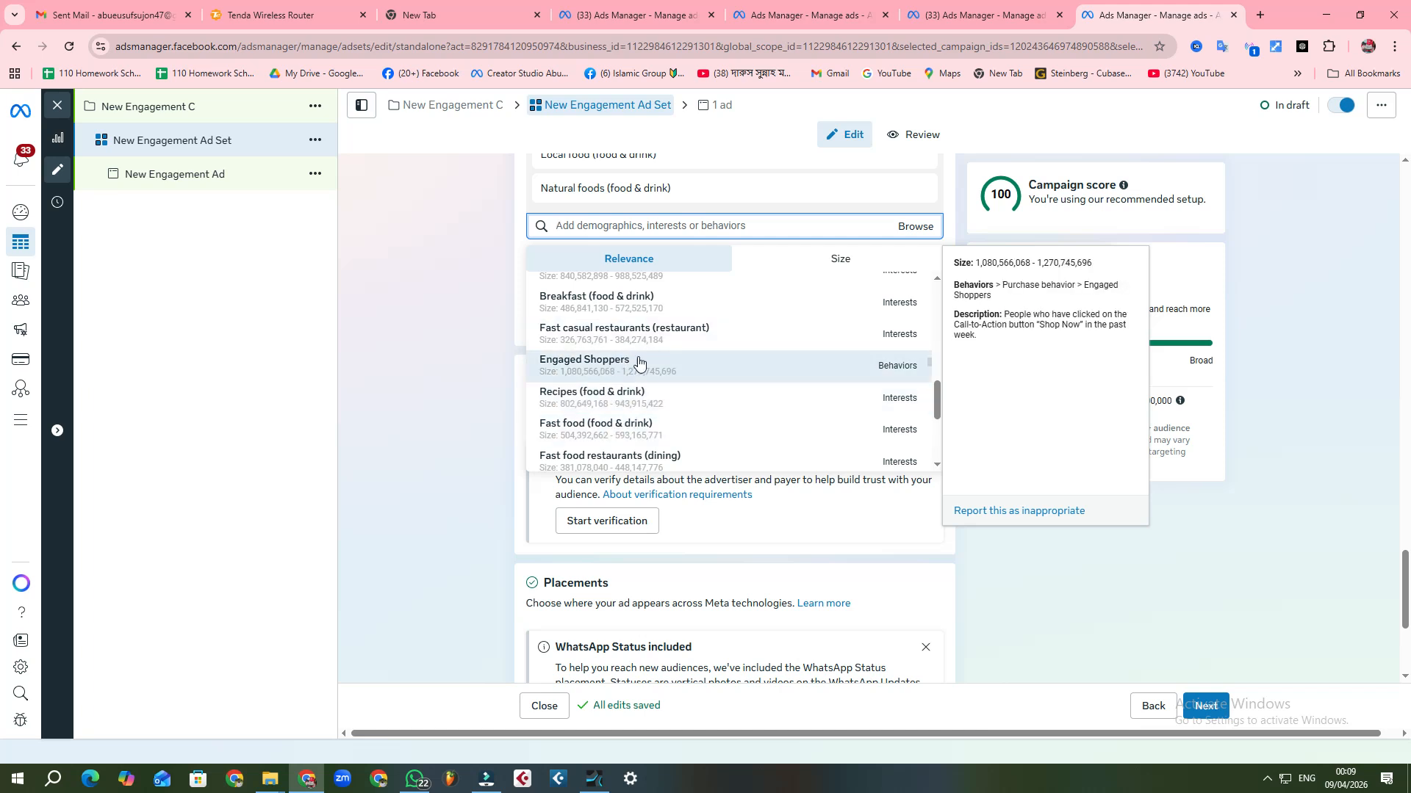
{"action": "left_click", "coordinate": [618, 362]}
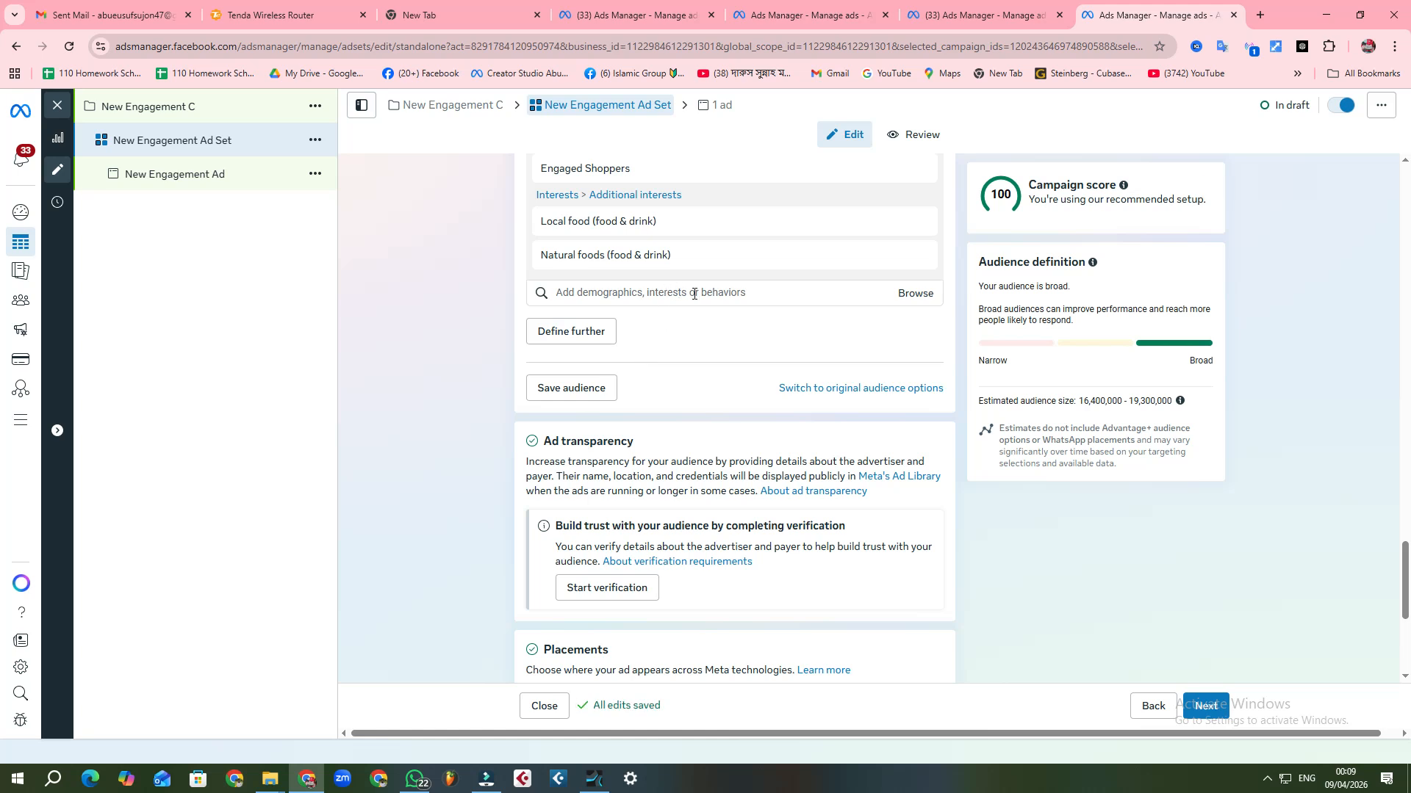
Step: Add the interest Fast food (food & drink) to the detailed targeting
{"action": "left_click", "coordinate": [694, 294]}
{"action": "scroll", "coordinate": [632, 455], "scroll_direction": "up", "scroll_amount": 3}
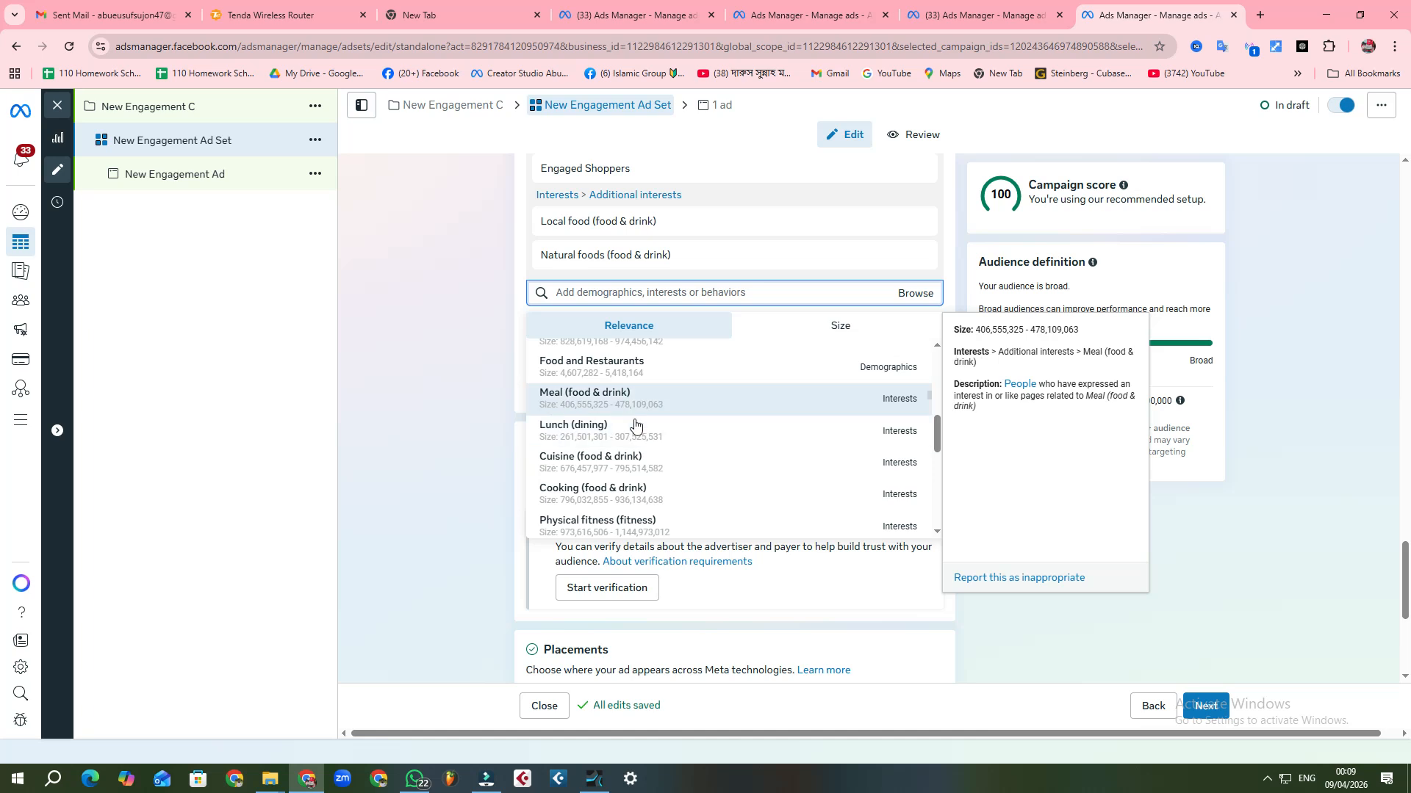
{"action": "scroll", "coordinate": [628, 413], "scroll_direction": "down", "scroll_amount": 3}
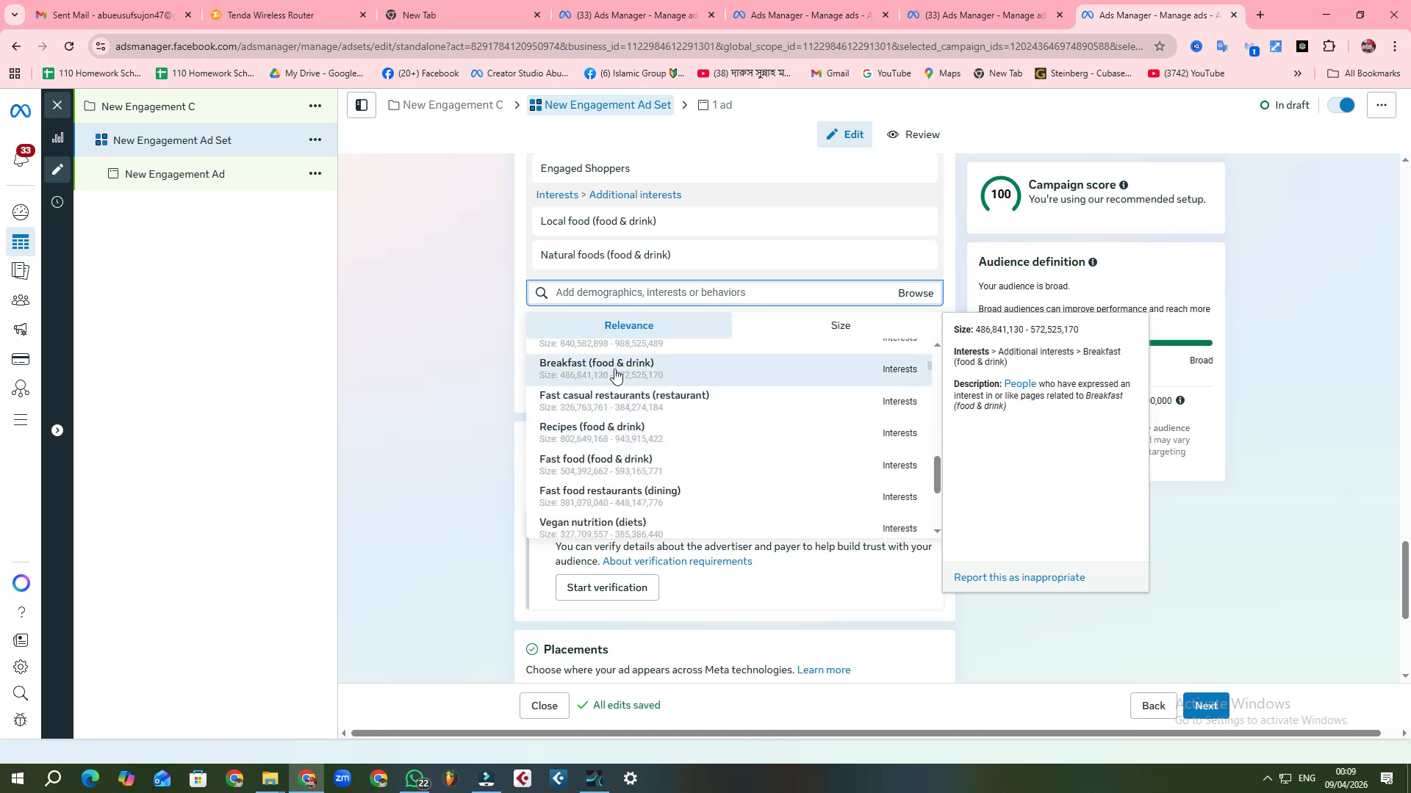
{"action": "scroll", "coordinate": [623, 473], "scroll_direction": "down", "scroll_amount": 3}
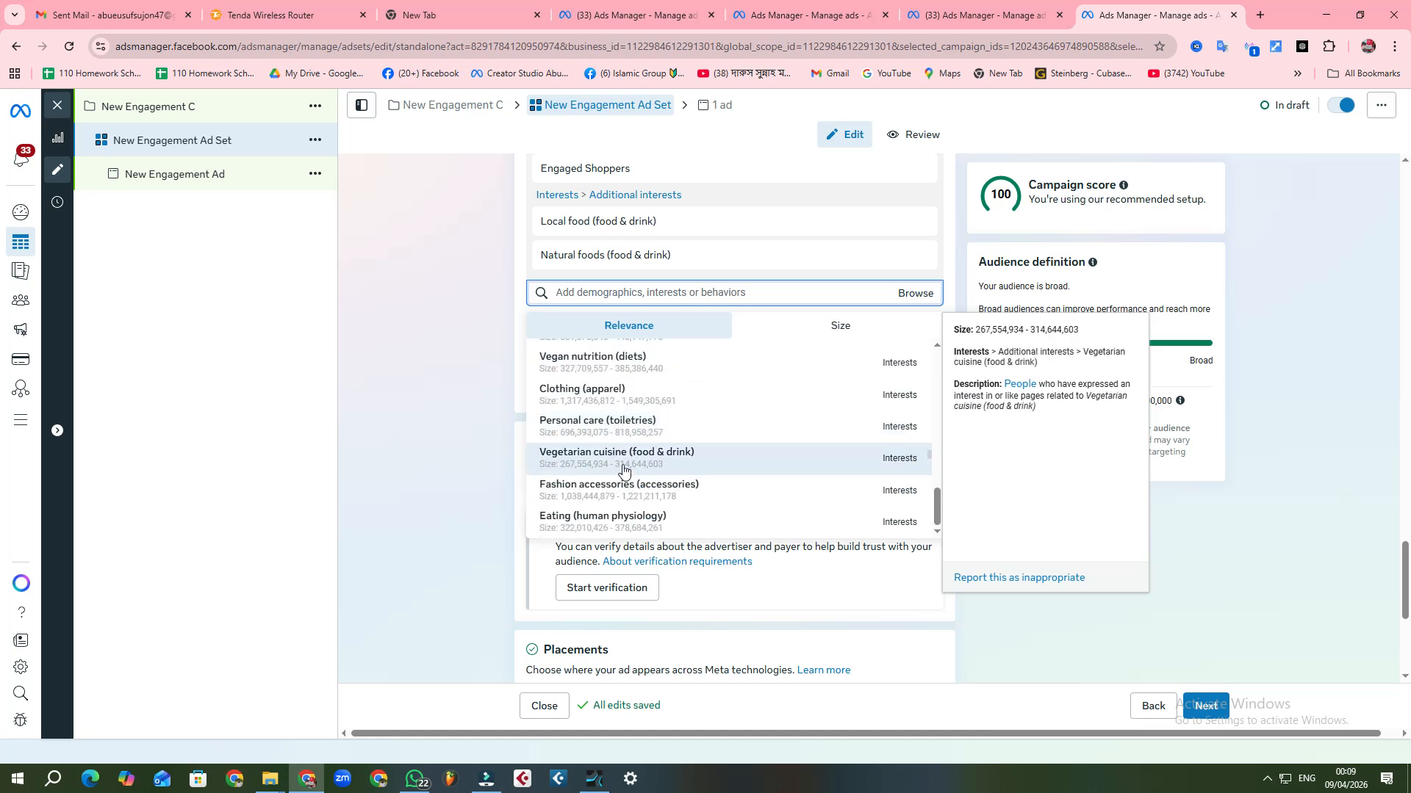
{"action": "scroll", "coordinate": [623, 488], "scroll_direction": "up", "scroll_amount": 1}
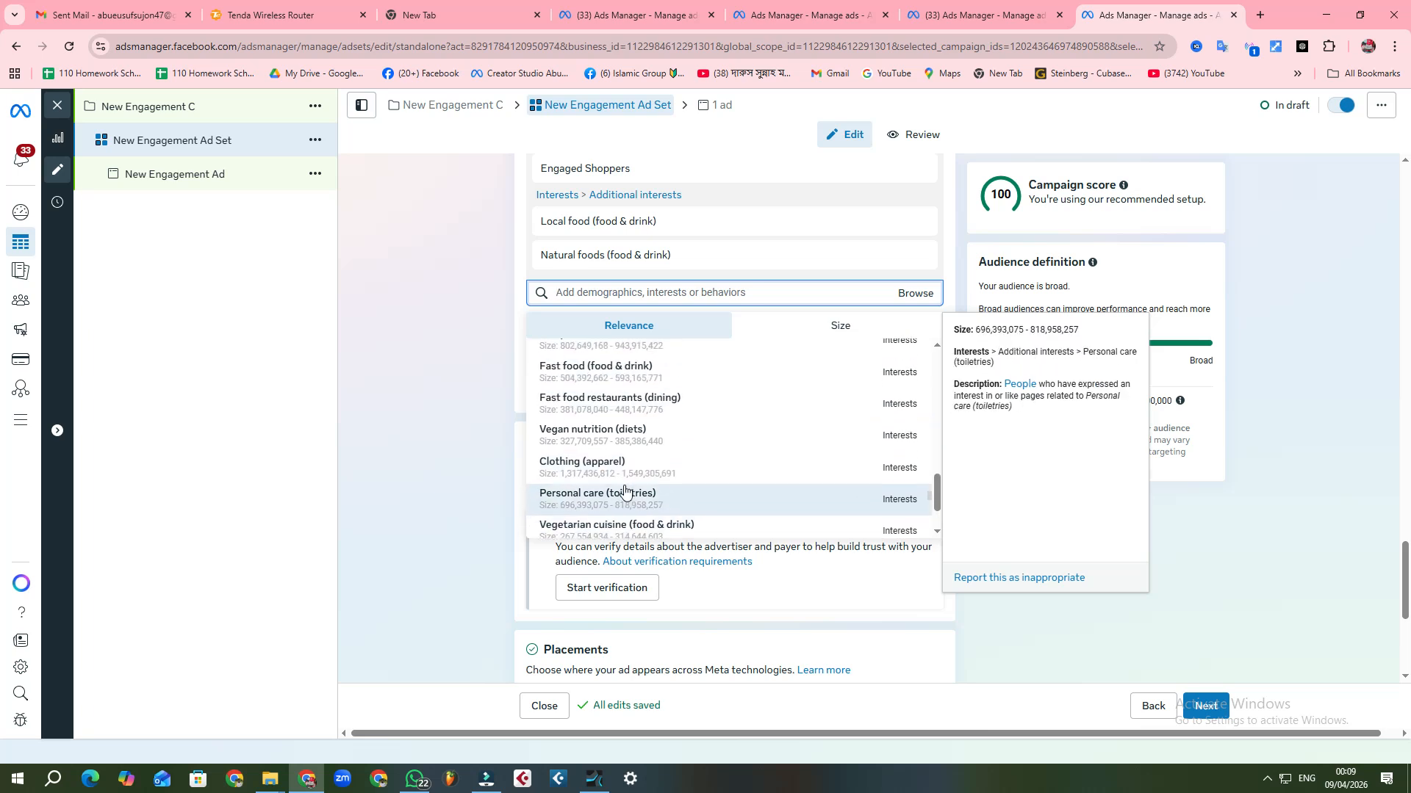
{"action": "left_click", "coordinate": [634, 377]}
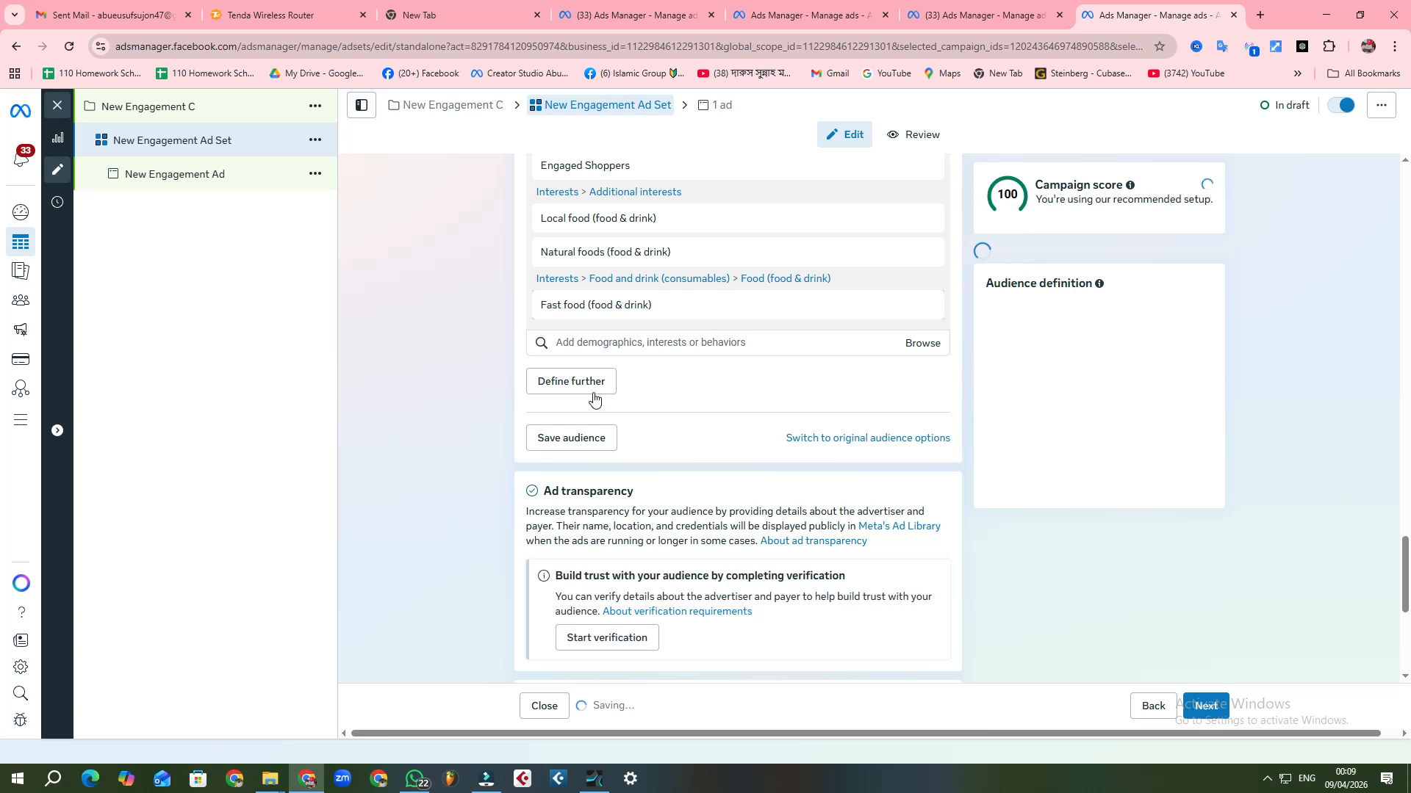
Step: Look through the suggested interests and add Food (food & drink) to the detailed targeting
{"action": "left_click", "coordinate": [659, 349]}
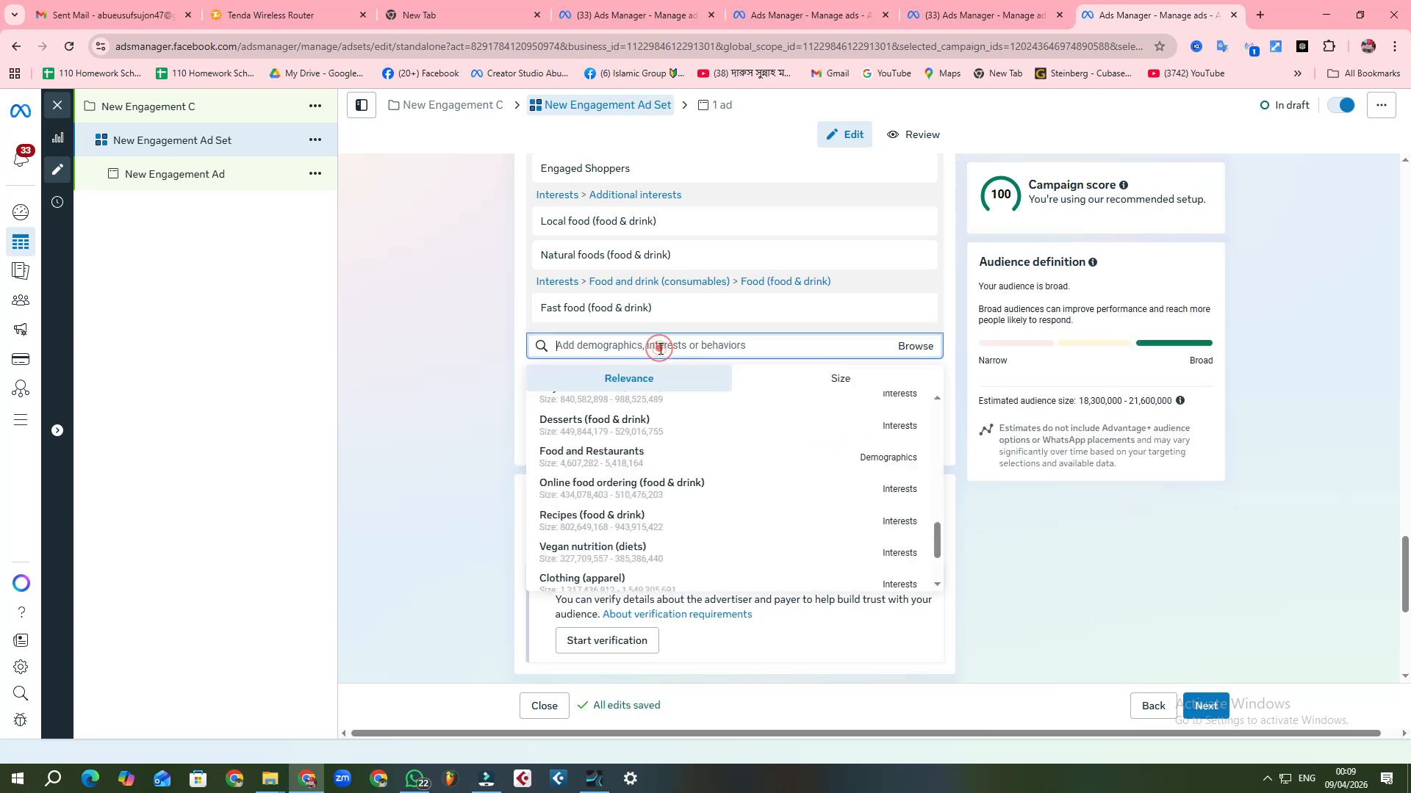
{"action": "scroll", "coordinate": [629, 455], "scroll_direction": "up", "scroll_amount": 3}
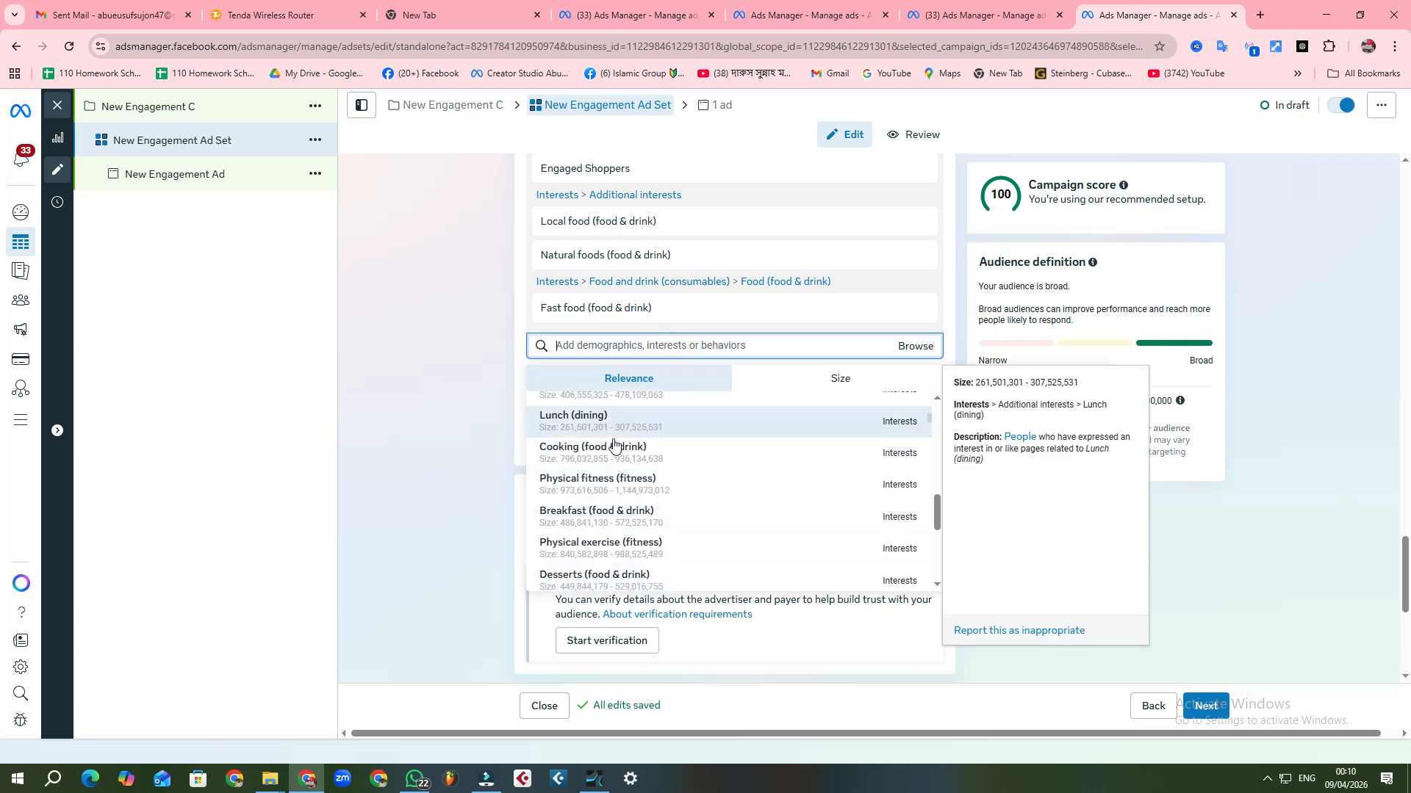
{"action": "scroll", "coordinate": [620, 445], "scroll_direction": "down", "scroll_amount": 3}
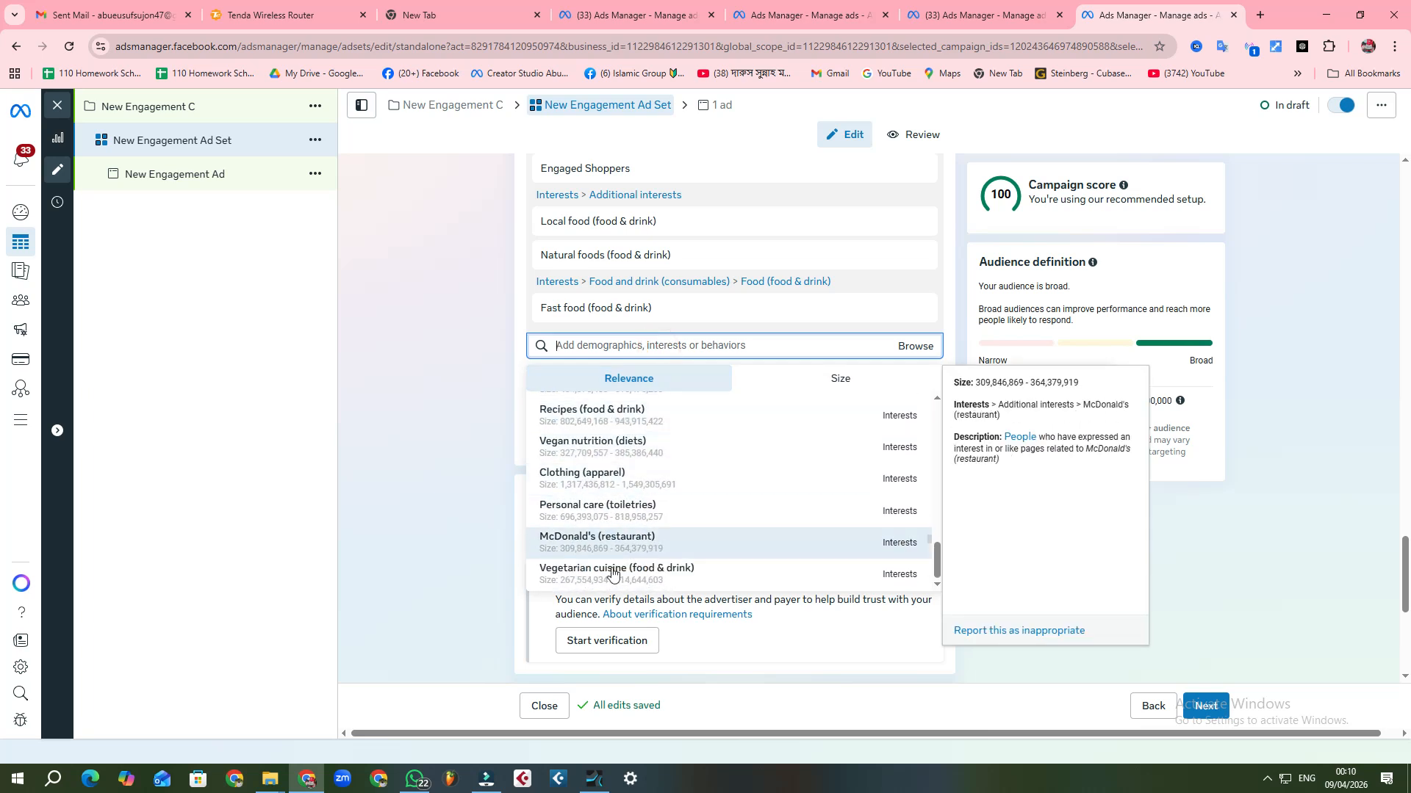
{"action": "scroll", "coordinate": [646, 478], "scroll_direction": "up", "scroll_amount": 3}
{"action": "scroll", "coordinate": [640, 477], "scroll_direction": "up", "scroll_amount": 3}
{"action": "scroll", "coordinate": [640, 478], "scroll_direction": "up", "scroll_amount": 3}
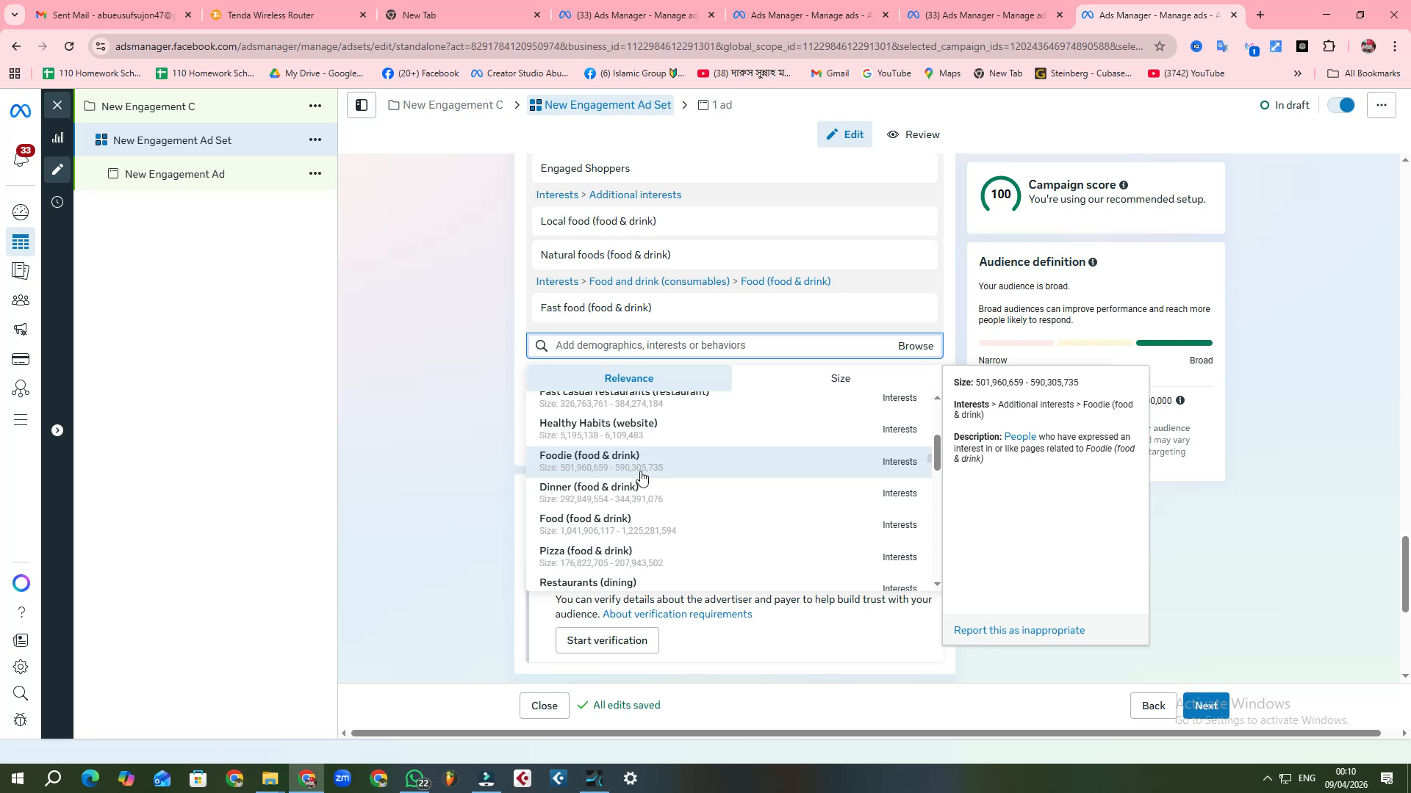
{"action": "left_click", "coordinate": [587, 522]}
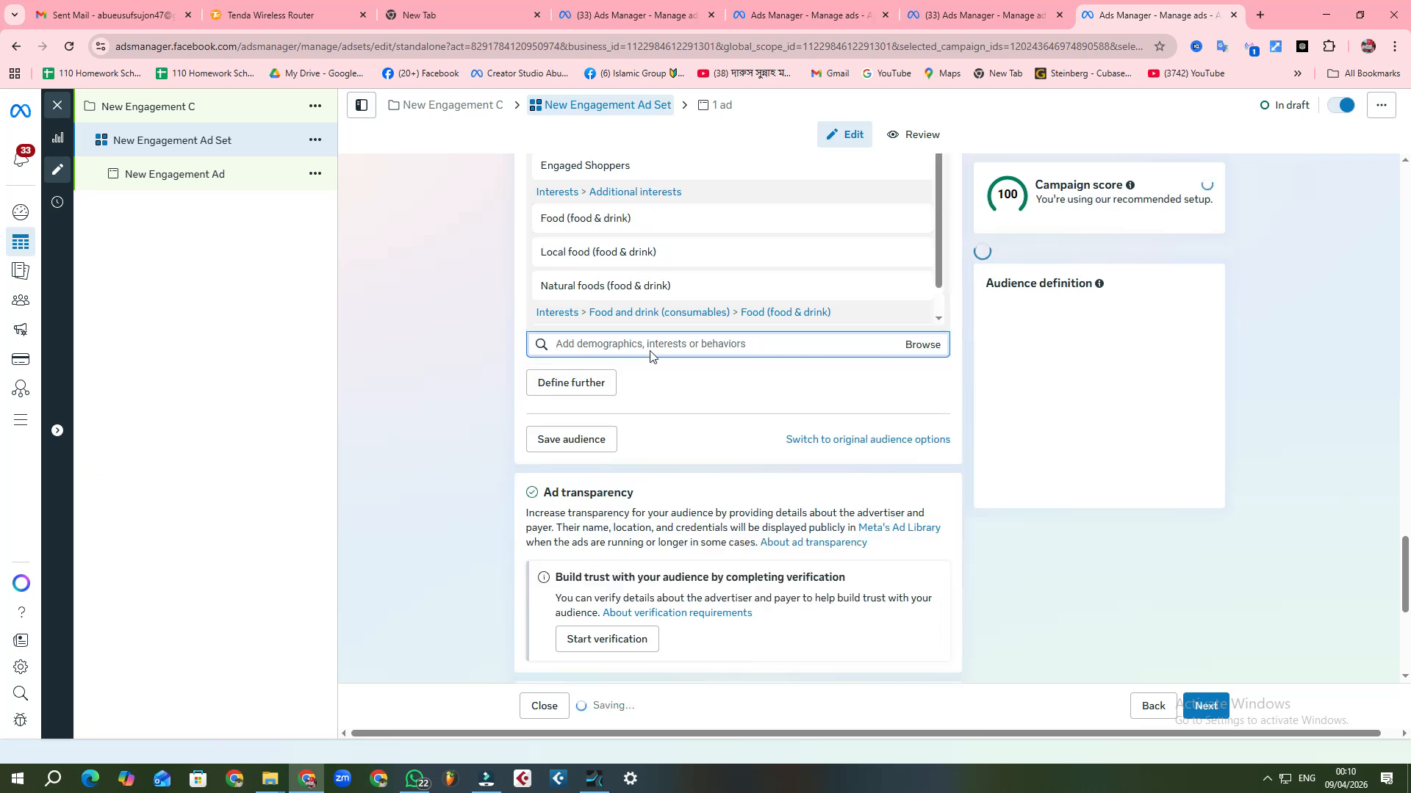
Step: Add the interests Organic product (food & drink) and Organic food (food & drink) to the detailed targeting
{"action": "left_click", "coordinate": [651, 347]}
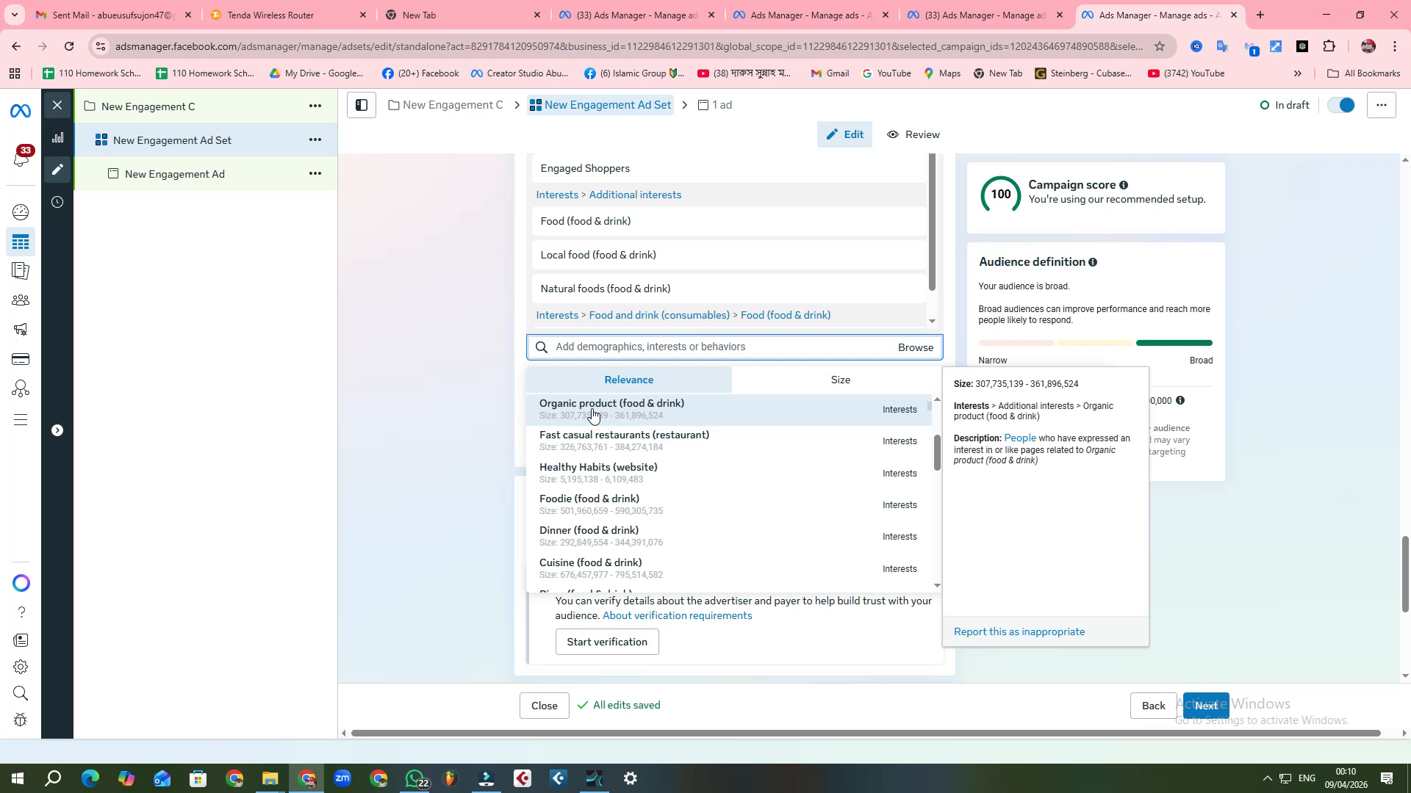
{"action": "left_click", "coordinate": [625, 412]}
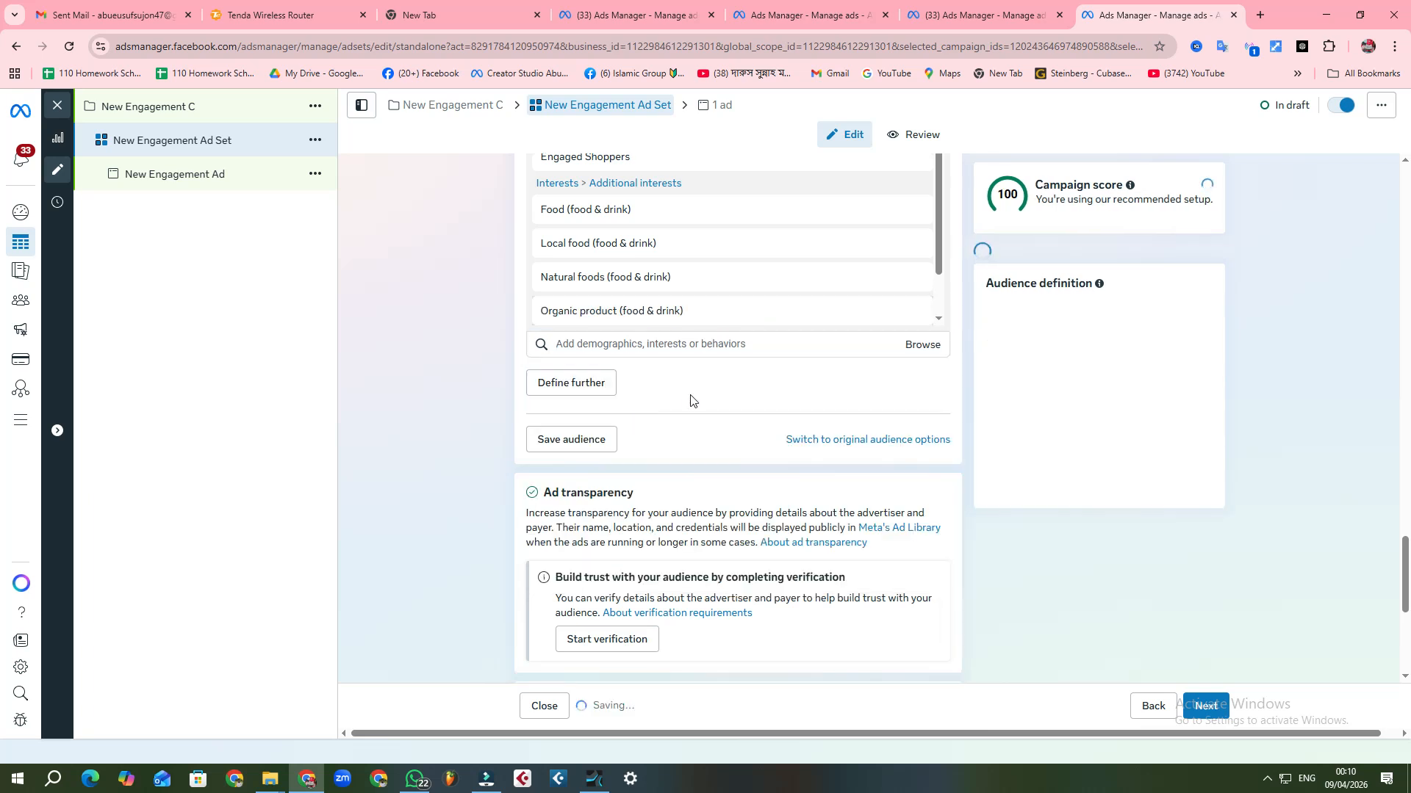
{"action": "left_click", "coordinate": [688, 347]}
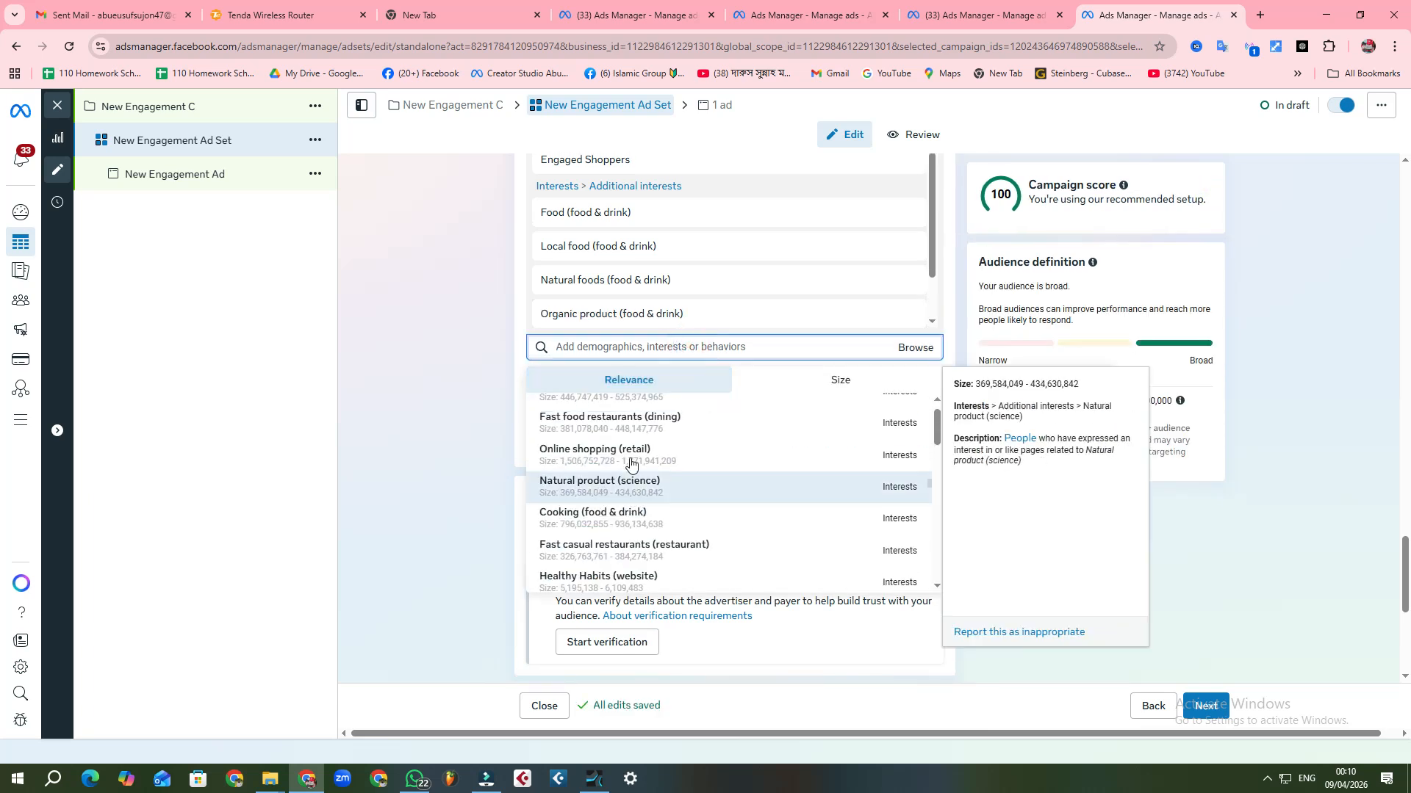
{"action": "left_click", "coordinate": [612, 412]}
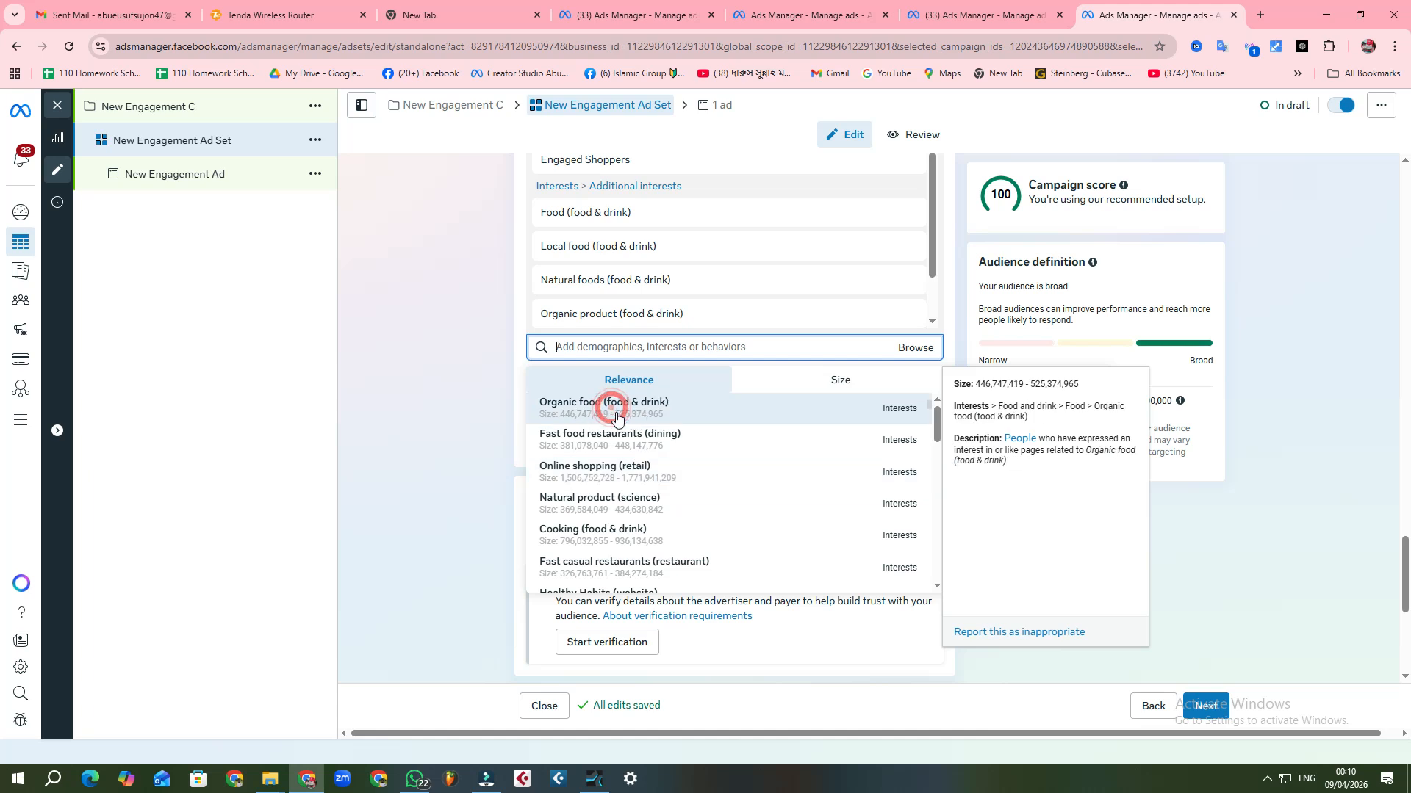
Step: Look through the suggested interests and add Online food ordering (food & drink) to the detailed targeting
{"action": "left_click", "coordinate": [675, 346]}
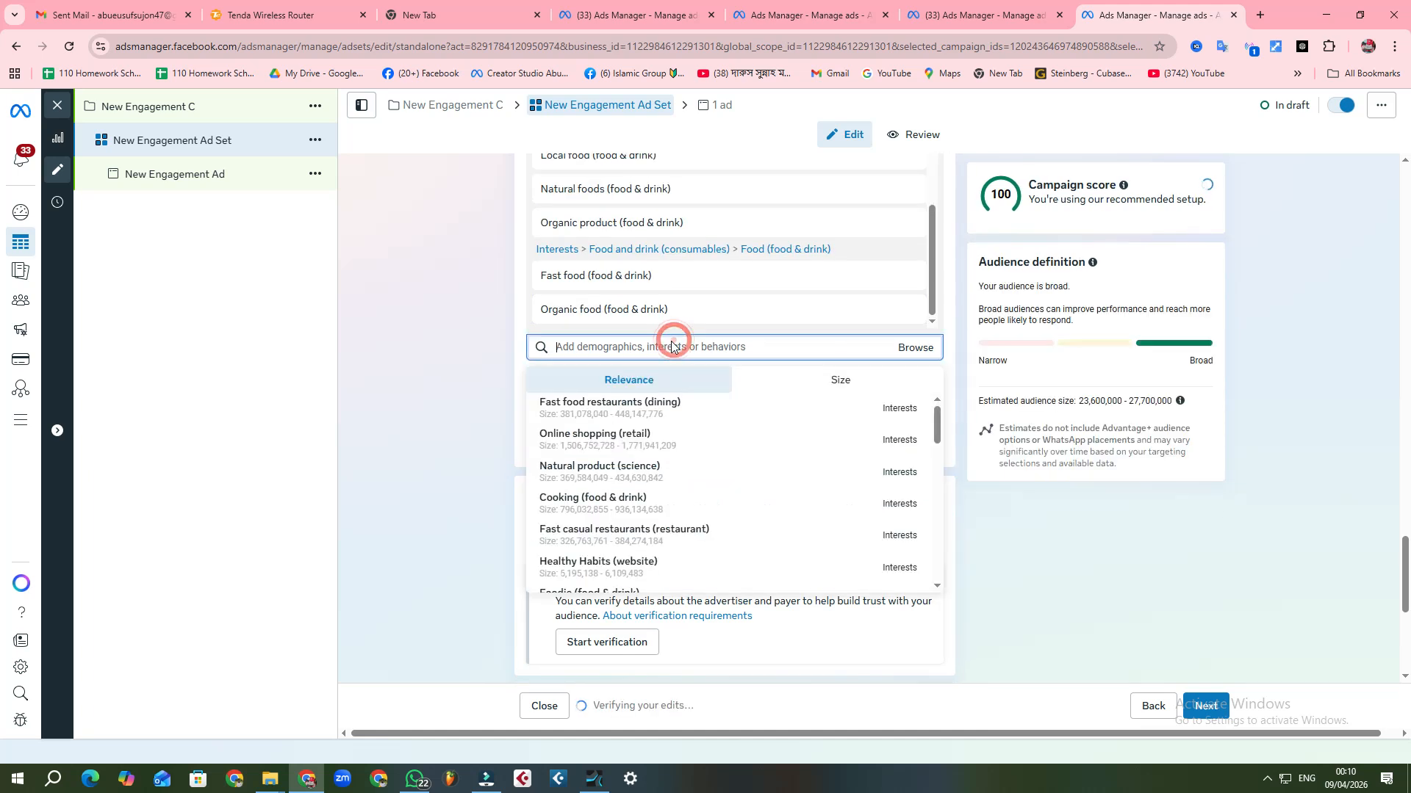
{"action": "scroll", "coordinate": [619, 450], "scroll_direction": "down", "scroll_amount": 5}
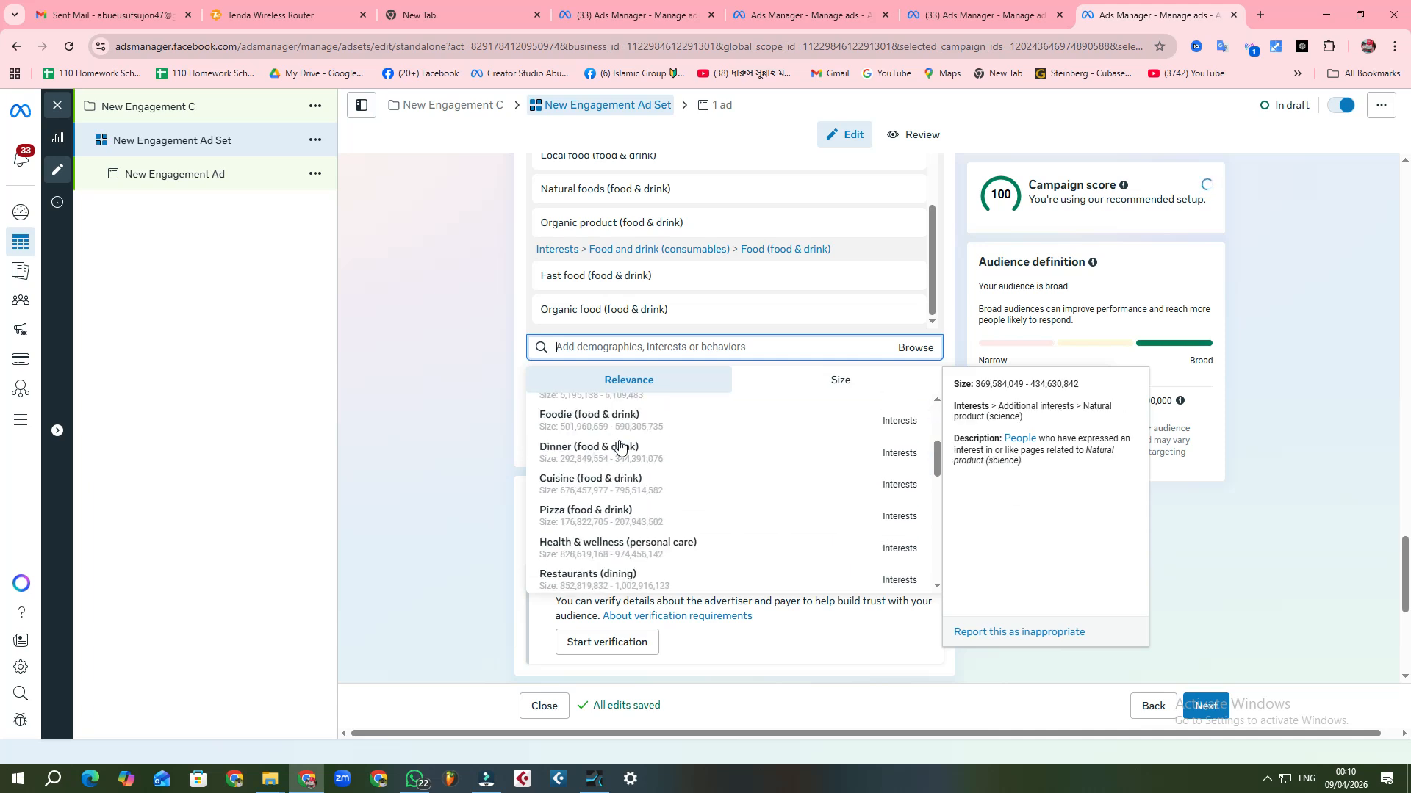
{"action": "scroll", "coordinate": [621, 460], "scroll_direction": "down", "scroll_amount": 5}
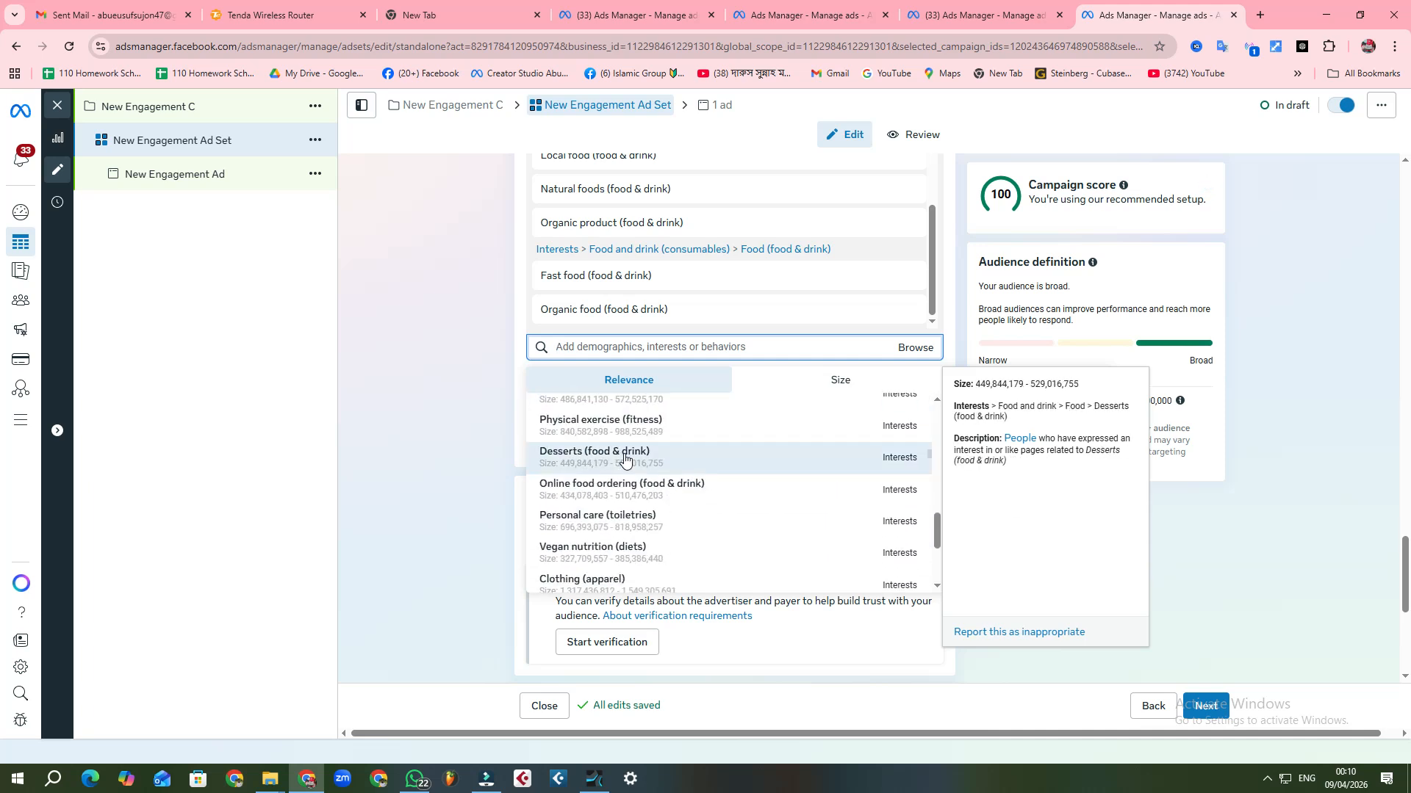
{"action": "scroll", "coordinate": [625, 470], "scroll_direction": "up", "scroll_amount": 6}
{"action": "scroll", "coordinate": [627, 471], "scroll_direction": "down", "scroll_amount": 5}
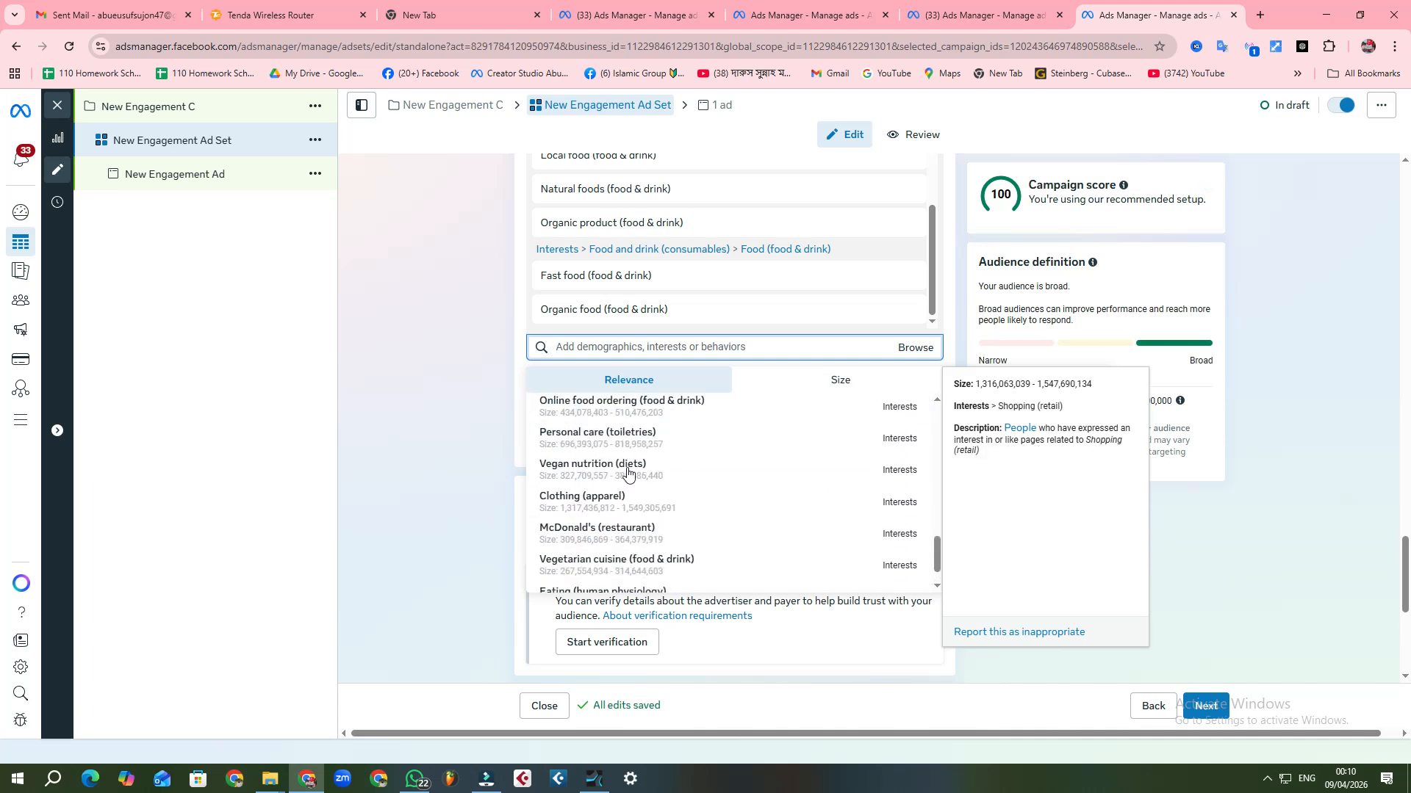
{"action": "scroll", "coordinate": [610, 468], "scroll_direction": "up", "scroll_amount": 2}
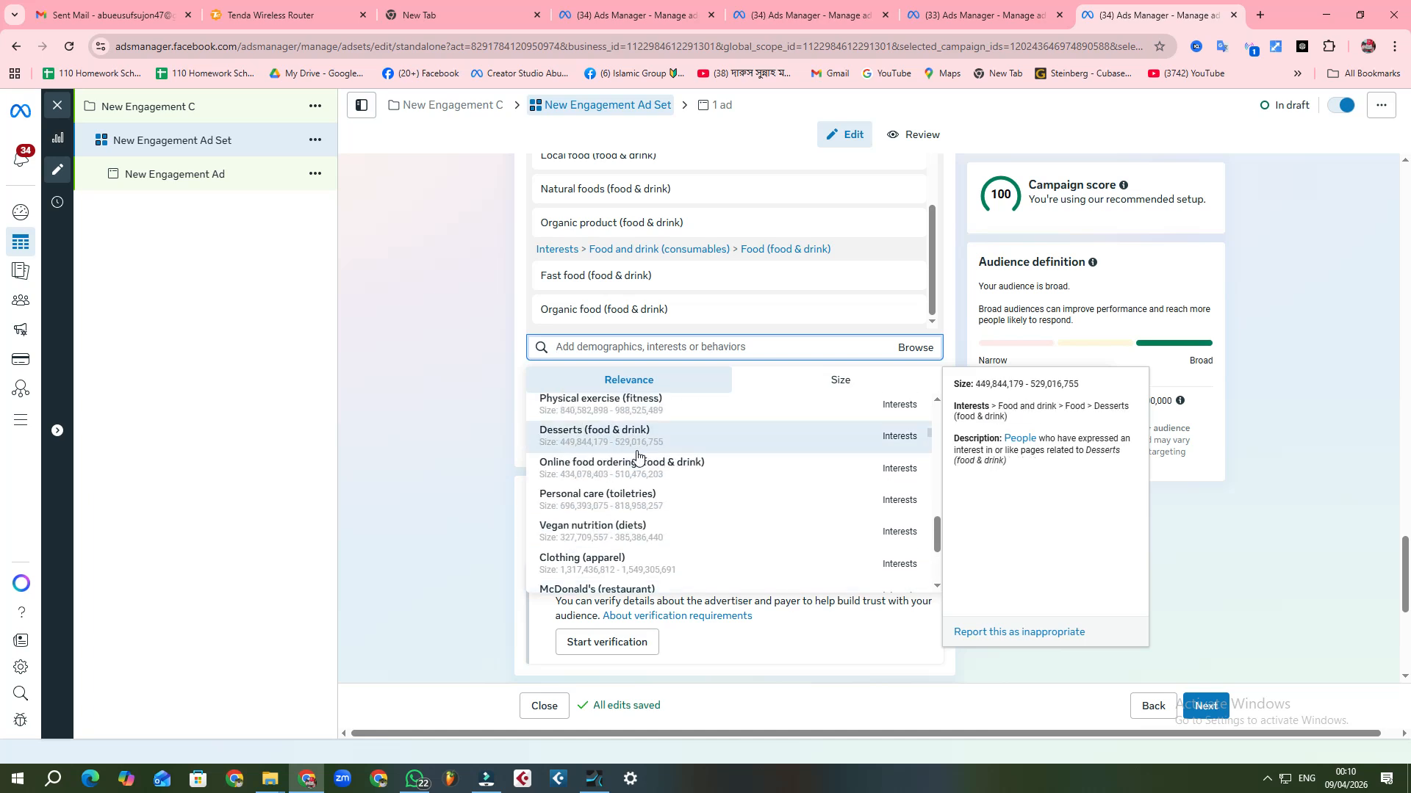
{"action": "left_click", "coordinate": [628, 458]}
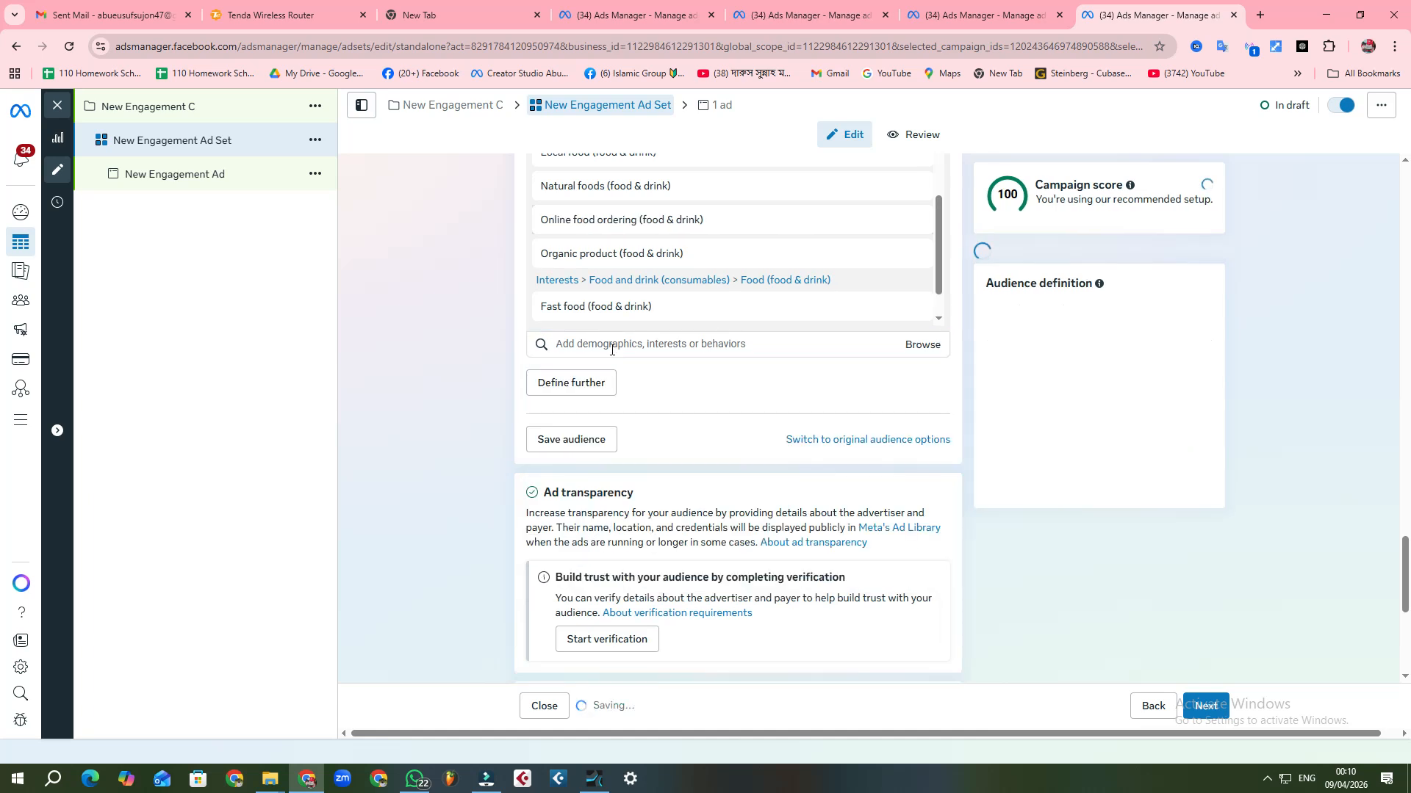
Step: Add the interest Fast food restaurants (dining) to the detailed targeting
{"action": "left_click", "coordinate": [604, 349]}
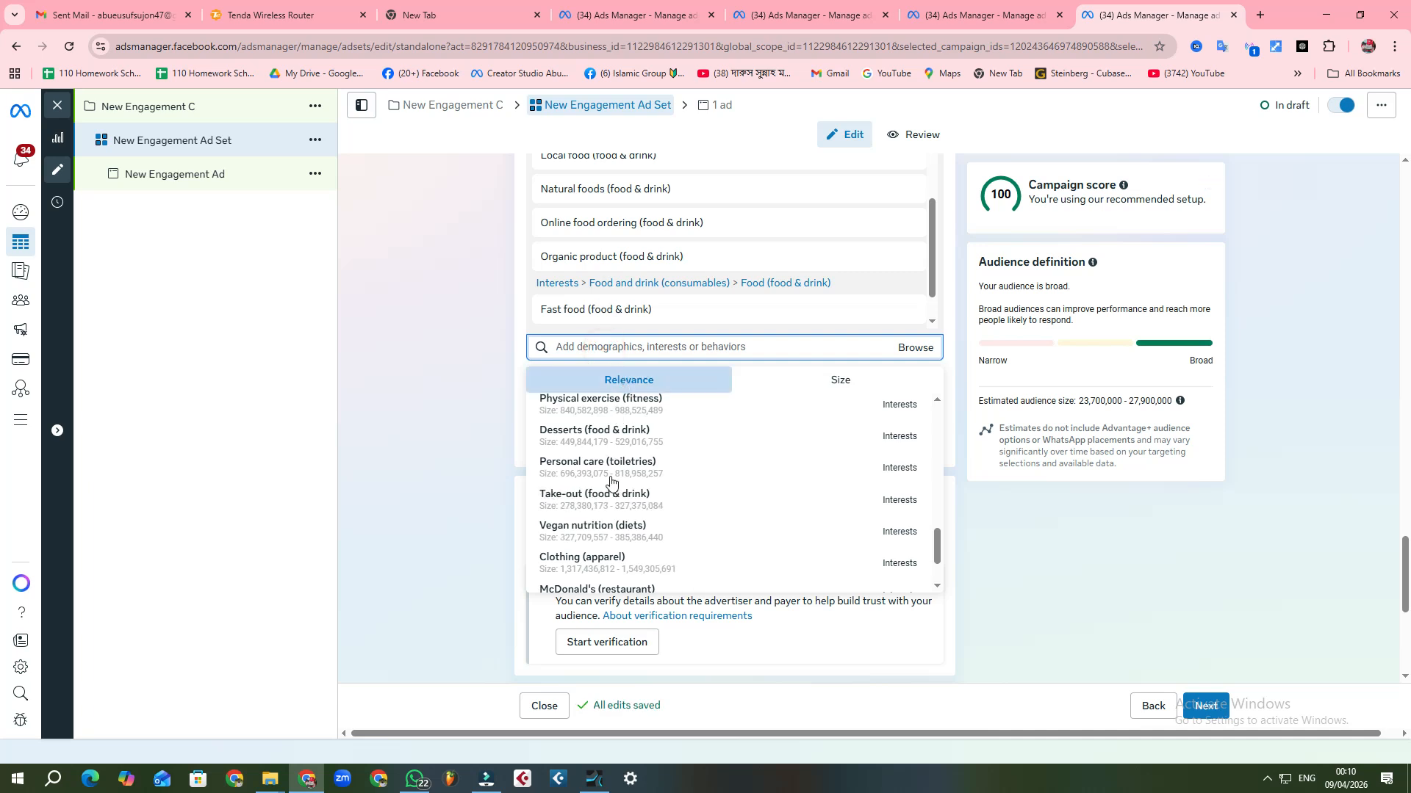
{"action": "scroll", "coordinate": [611, 478], "scroll_direction": "up", "scroll_amount": 3}
{"action": "scroll", "coordinate": [613, 488], "scroll_direction": "up", "scroll_amount": 2}
{"action": "scroll", "coordinate": [612, 488], "scroll_direction": "down", "scroll_amount": 6}
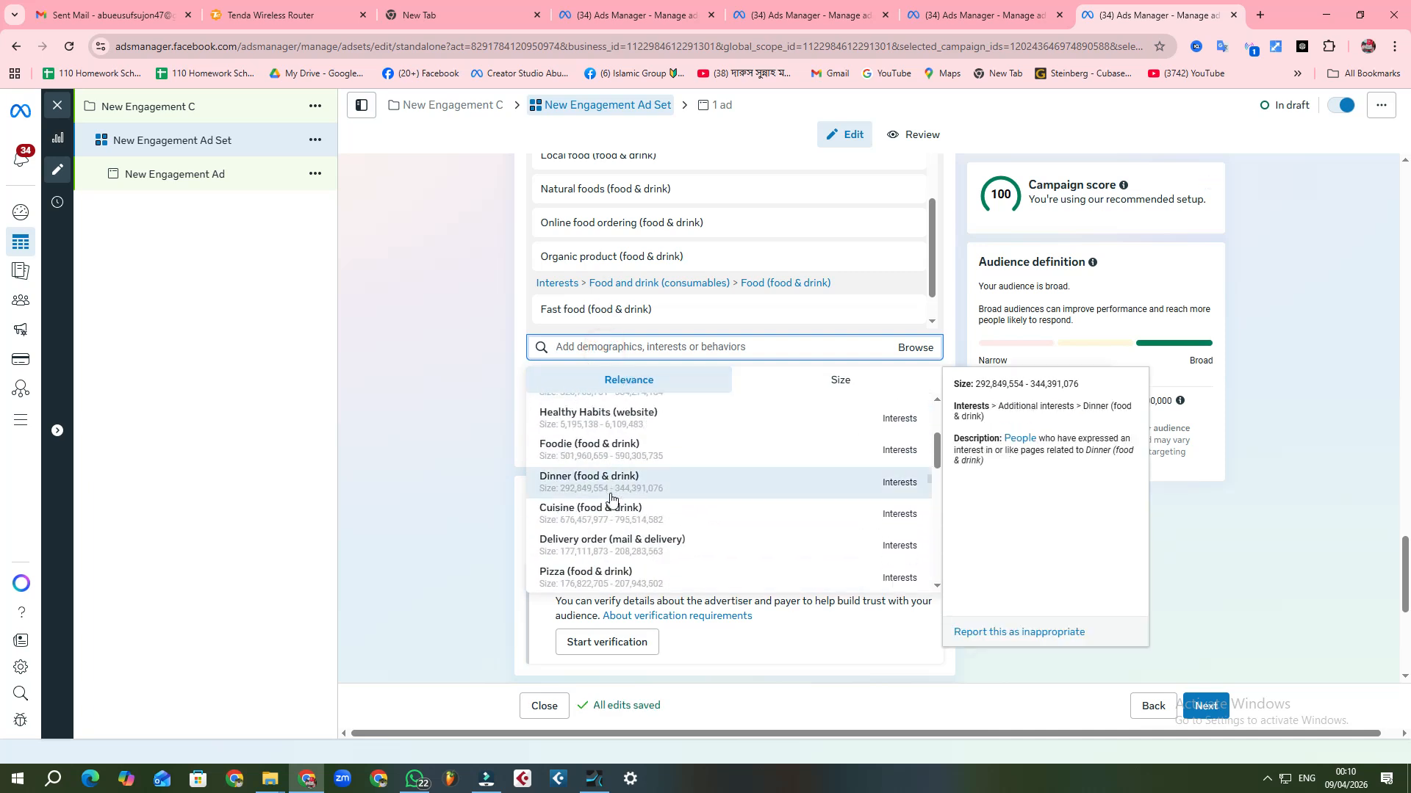
{"action": "scroll", "coordinate": [610, 499], "scroll_direction": "up", "scroll_amount": 2}
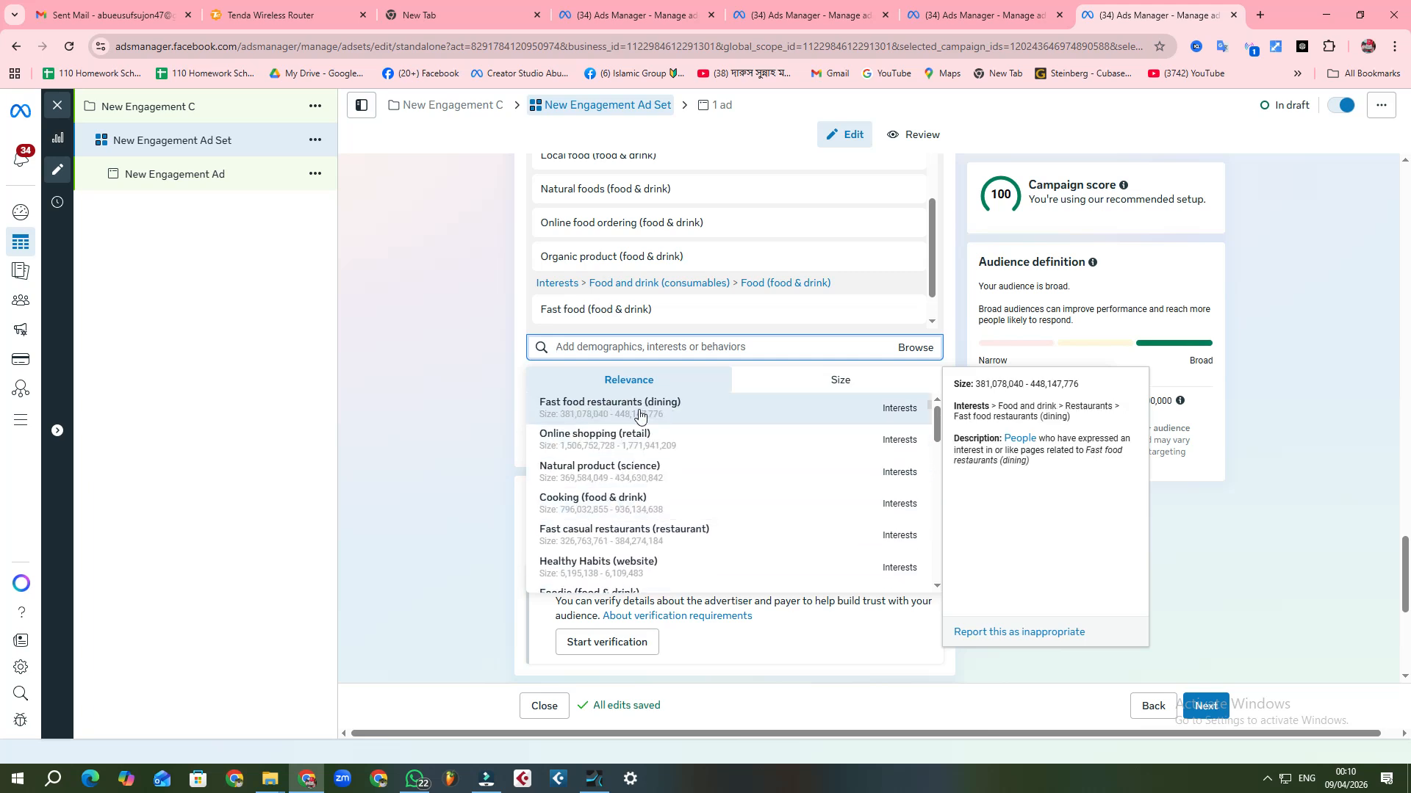
{"action": "left_click", "coordinate": [630, 420]}
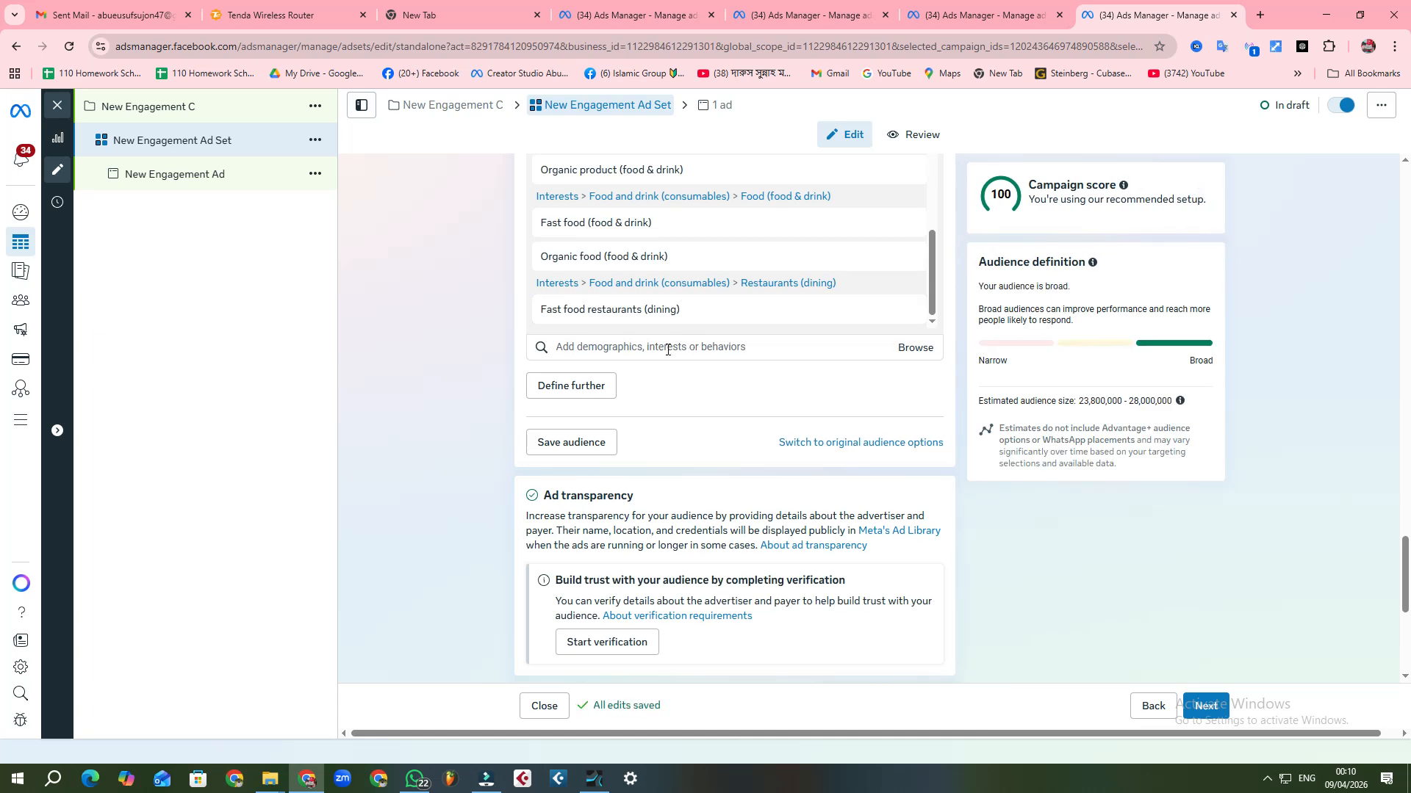
Step: Look through the suggested interests and add Physical fitness (fitness) to the detailed targeting
{"action": "left_click", "coordinate": [654, 347]}
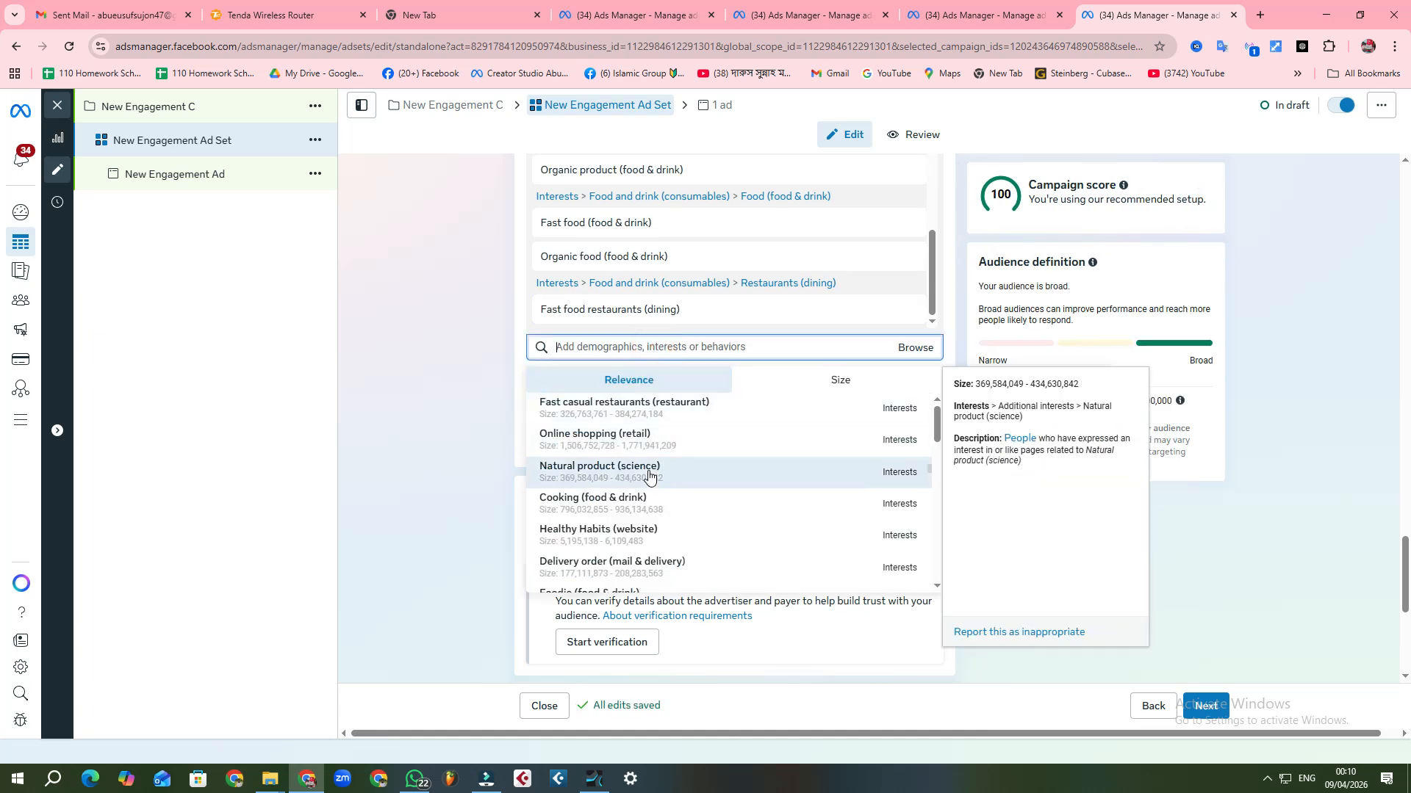
{"action": "scroll", "coordinate": [648, 480], "scroll_direction": "down", "scroll_amount": 2}
{"action": "scroll", "coordinate": [648, 480], "scroll_direction": "down", "scroll_amount": 5}
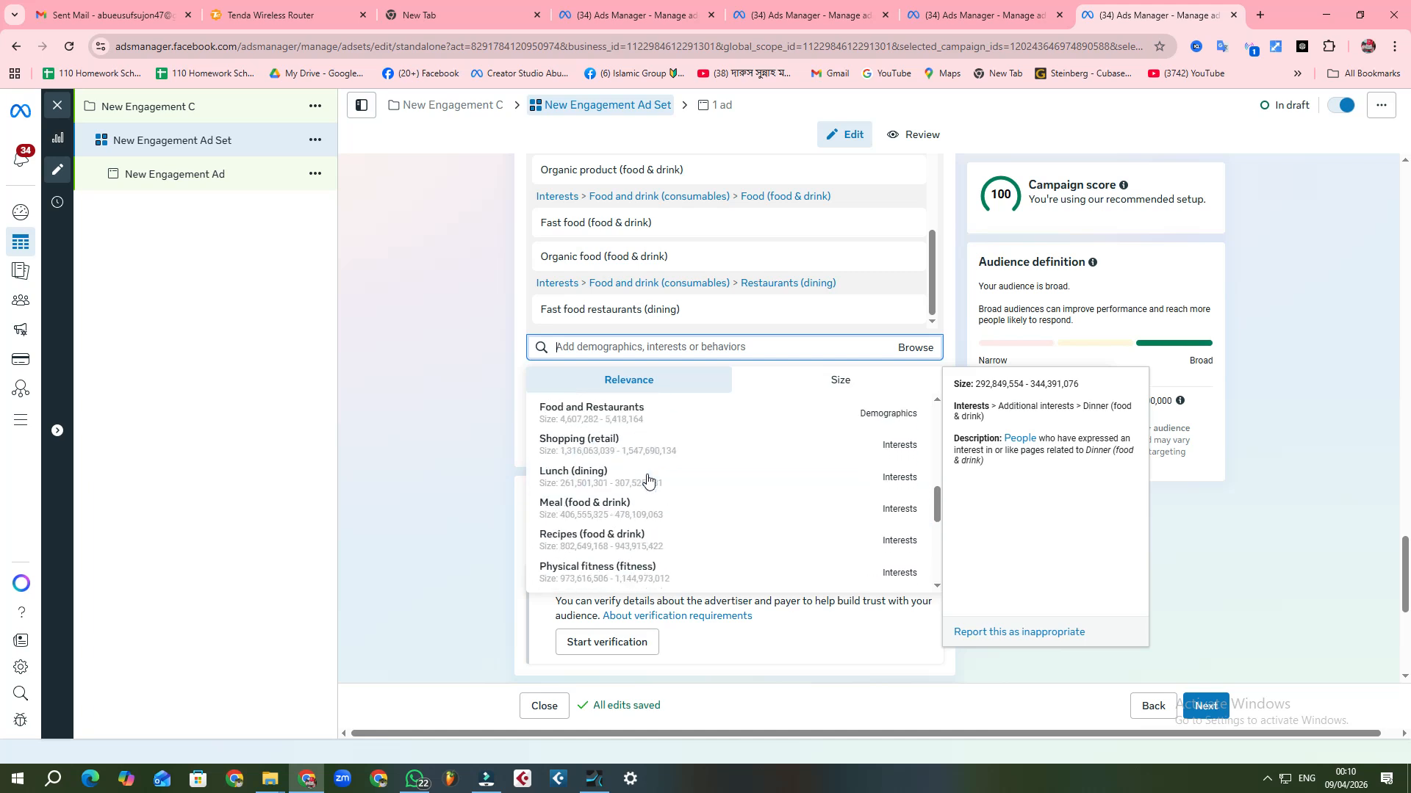
{"action": "scroll", "coordinate": [647, 480], "scroll_direction": "down", "scroll_amount": 2}
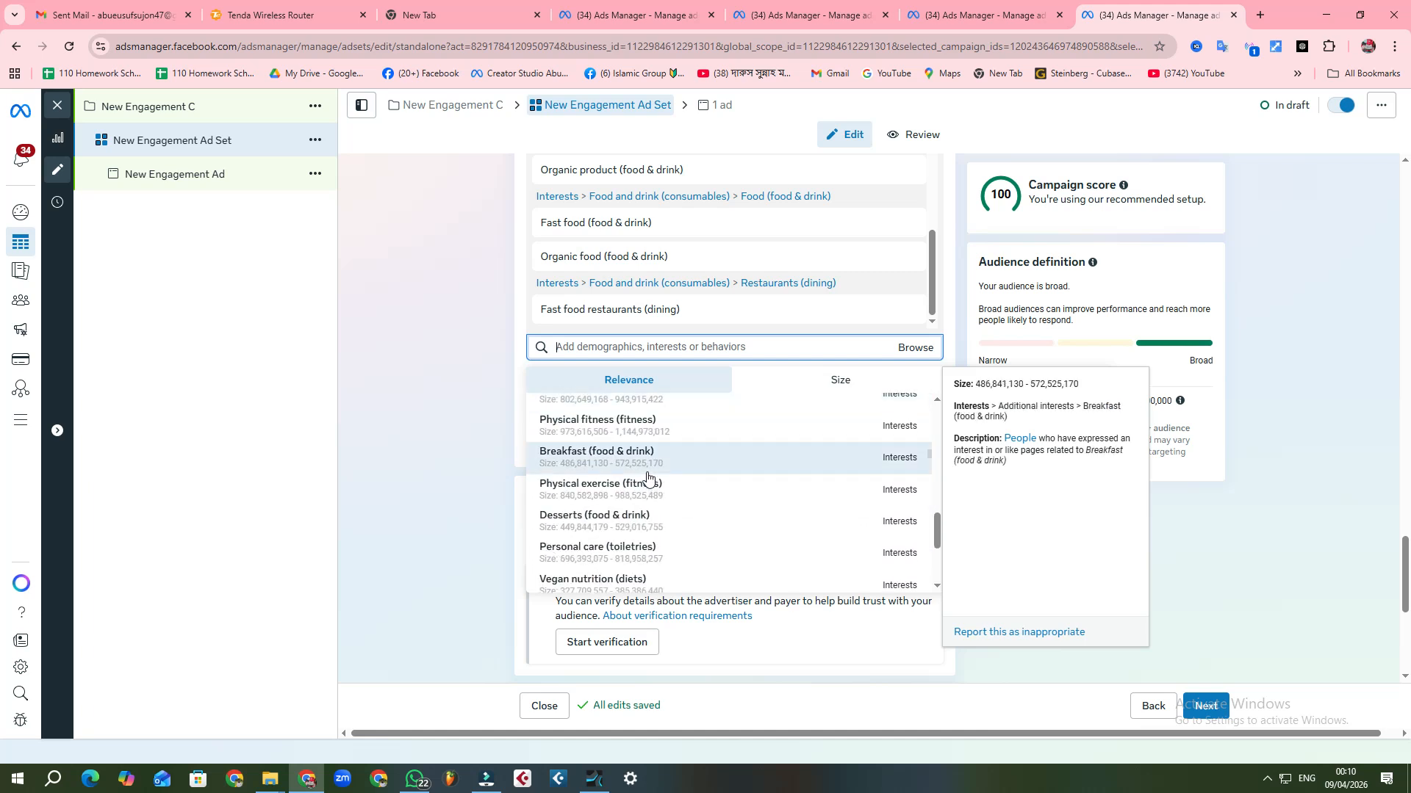
{"action": "scroll", "coordinate": [648, 478], "scroll_direction": "down", "scroll_amount": 2}
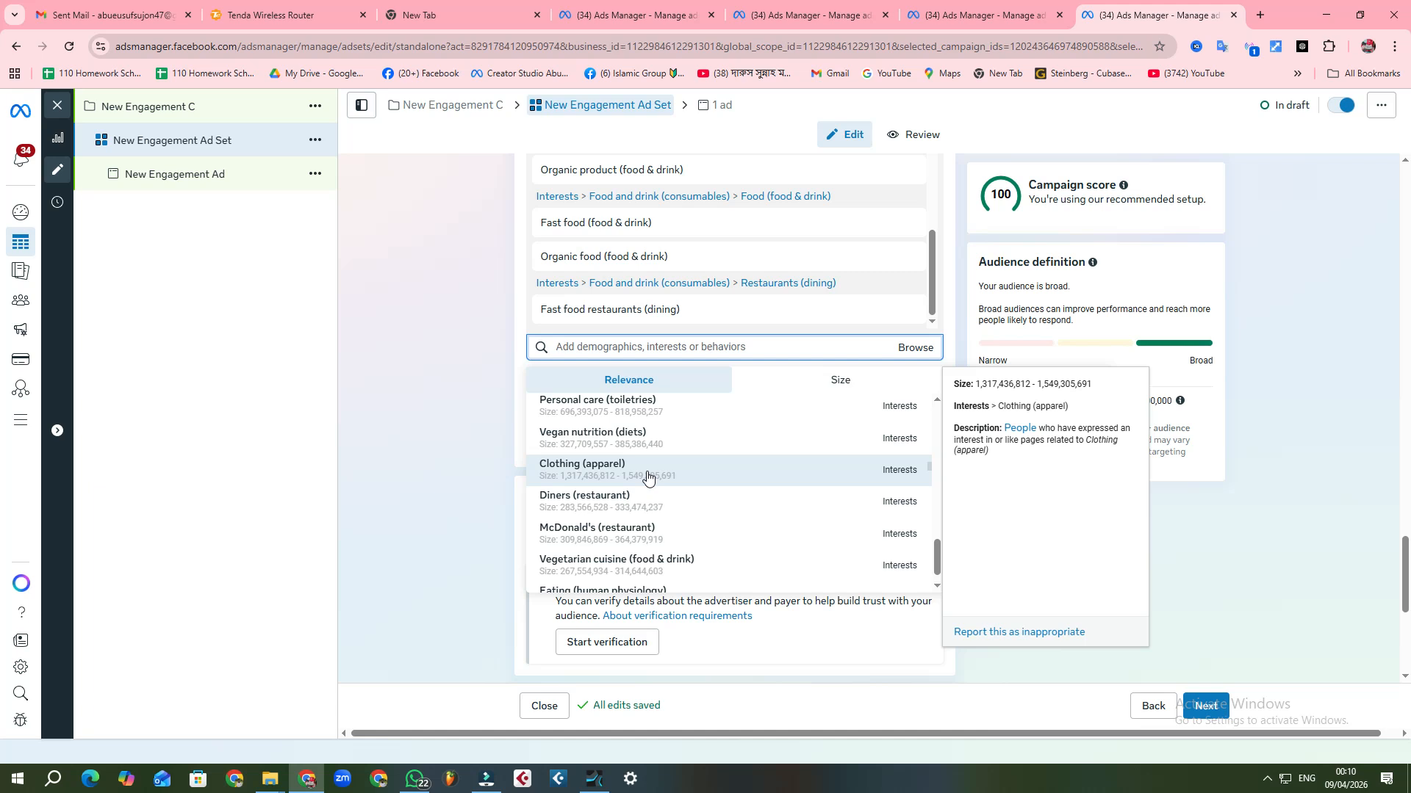
{"action": "scroll", "coordinate": [648, 478], "scroll_direction": "down", "scroll_amount": 1}
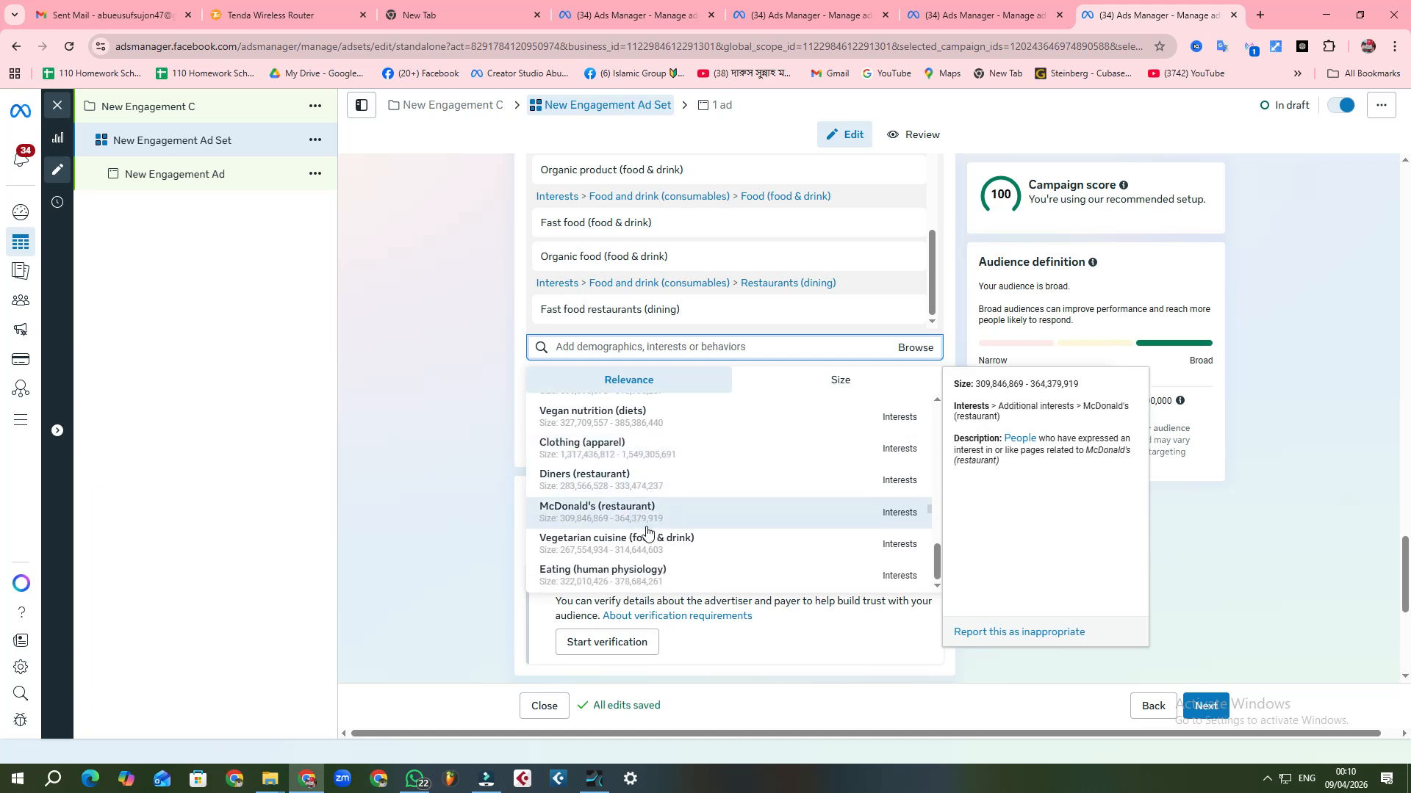
{"action": "scroll", "coordinate": [648, 537], "scroll_direction": "up", "scroll_amount": 3}
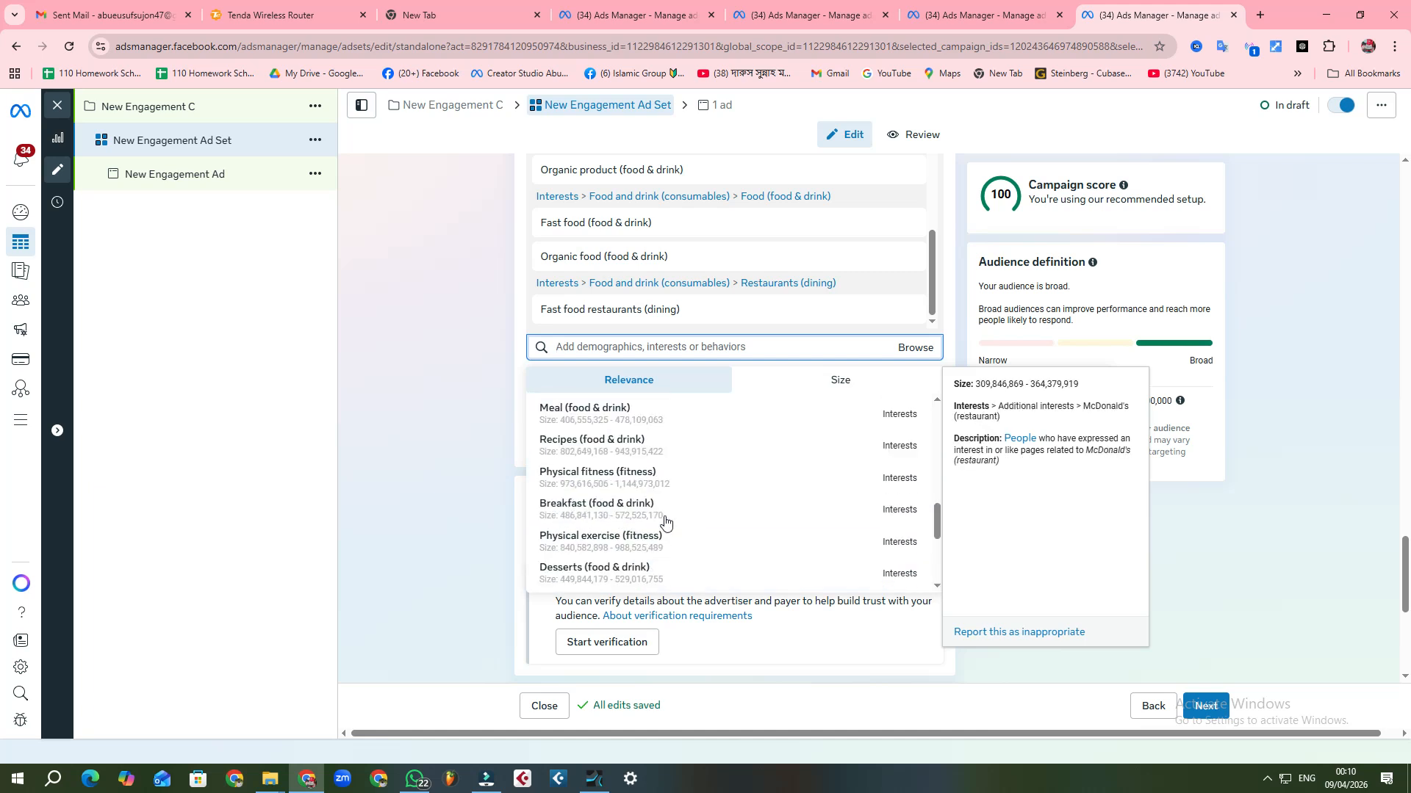
{"action": "scroll", "coordinate": [665, 522], "scroll_direction": "up", "scroll_amount": 2}
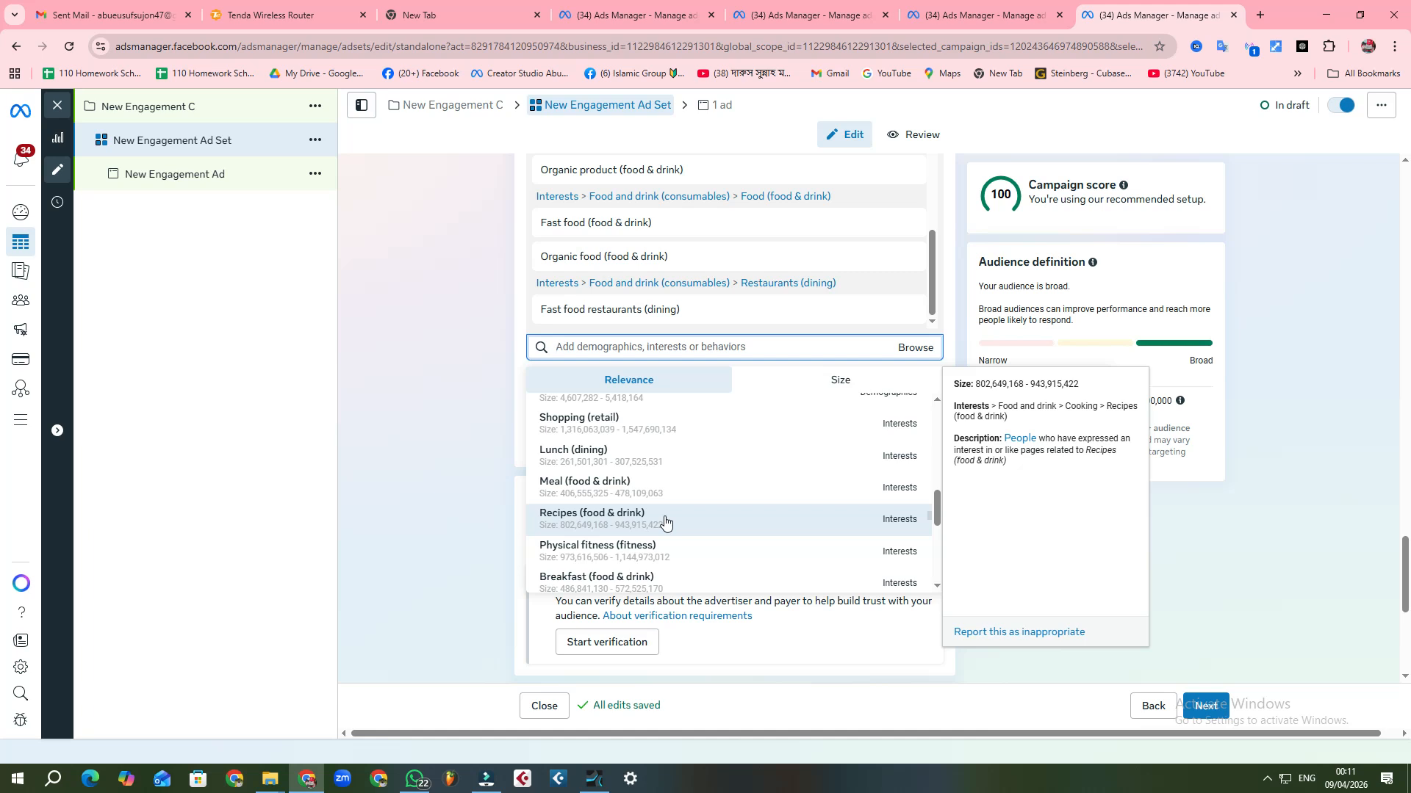
{"action": "left_click", "coordinate": [611, 551]}
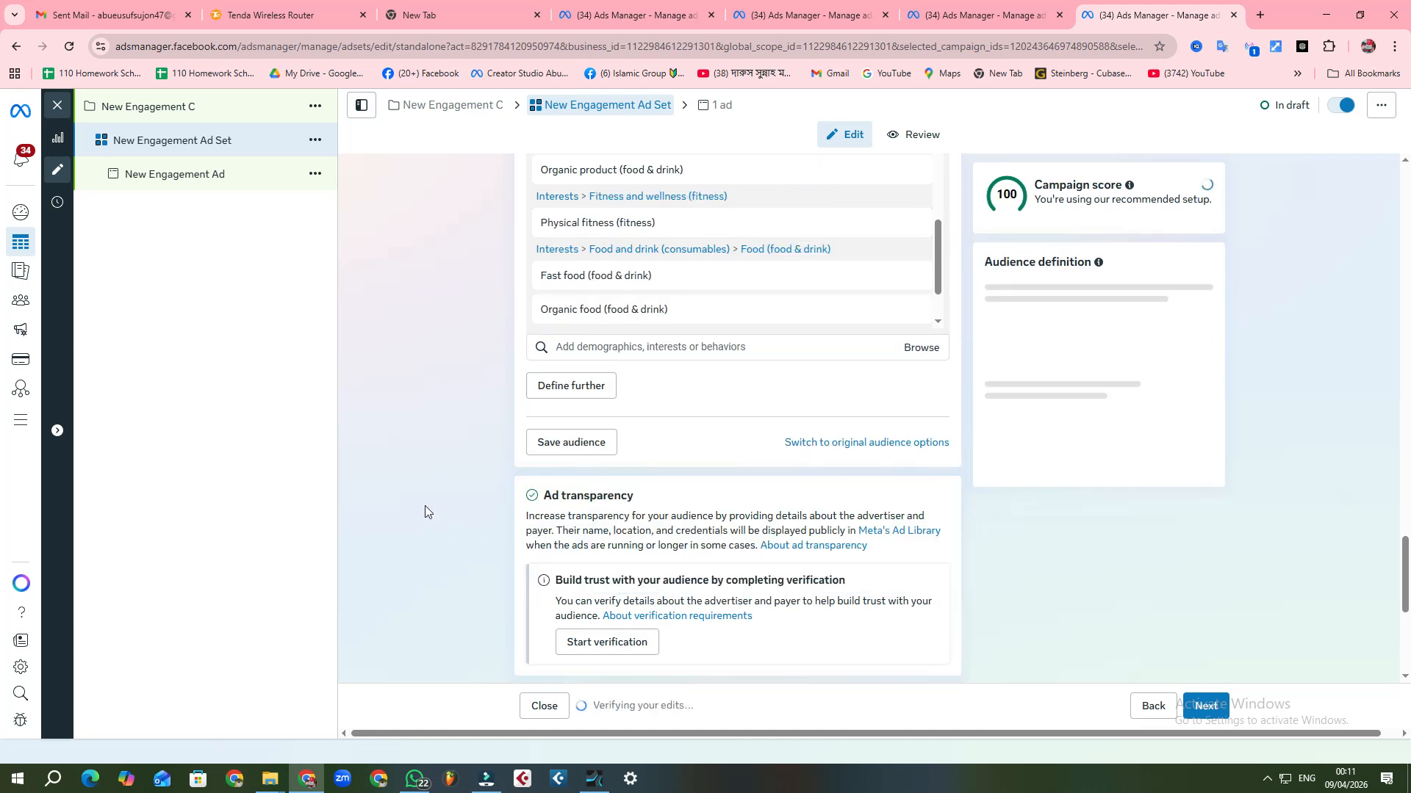
Step: Add the interest Health & wellness (personal care) to the detailed targeting and review the selected interests
{"action": "left_click", "coordinate": [594, 344]}
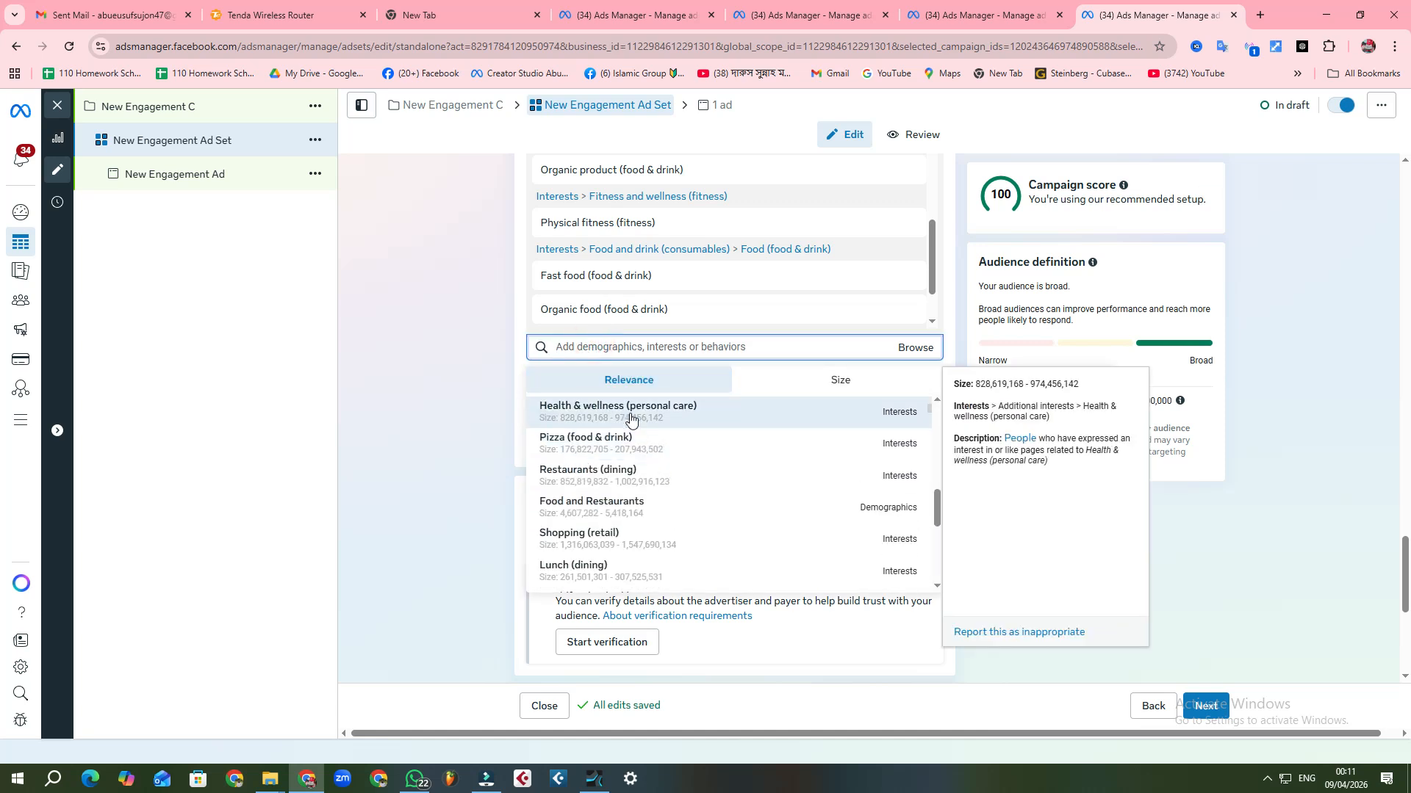
{"action": "left_click", "coordinate": [630, 411]}
{"action": "left_click", "coordinate": [432, 414]}
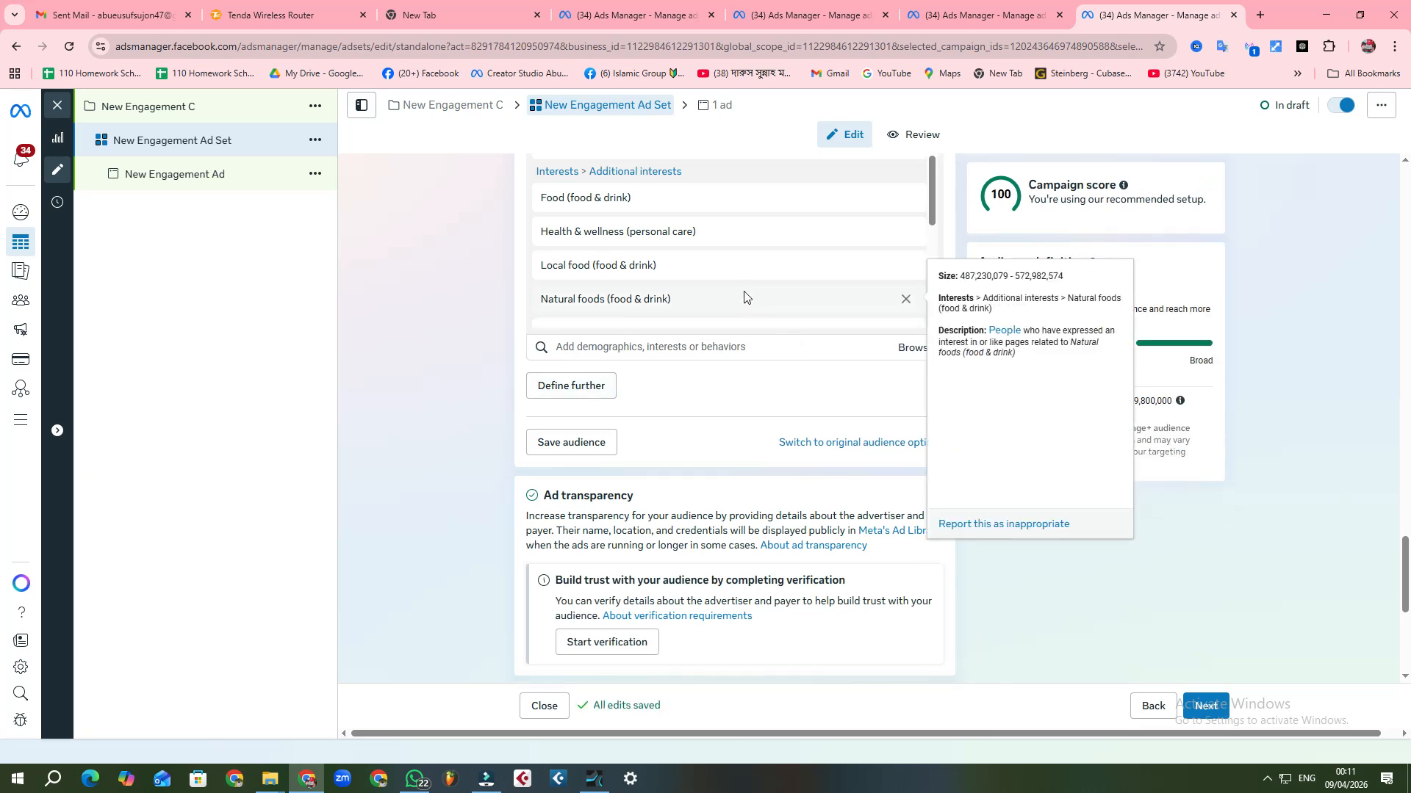
{"action": "scroll", "coordinate": [781, 264], "scroll_direction": "up", "scroll_amount": 1}
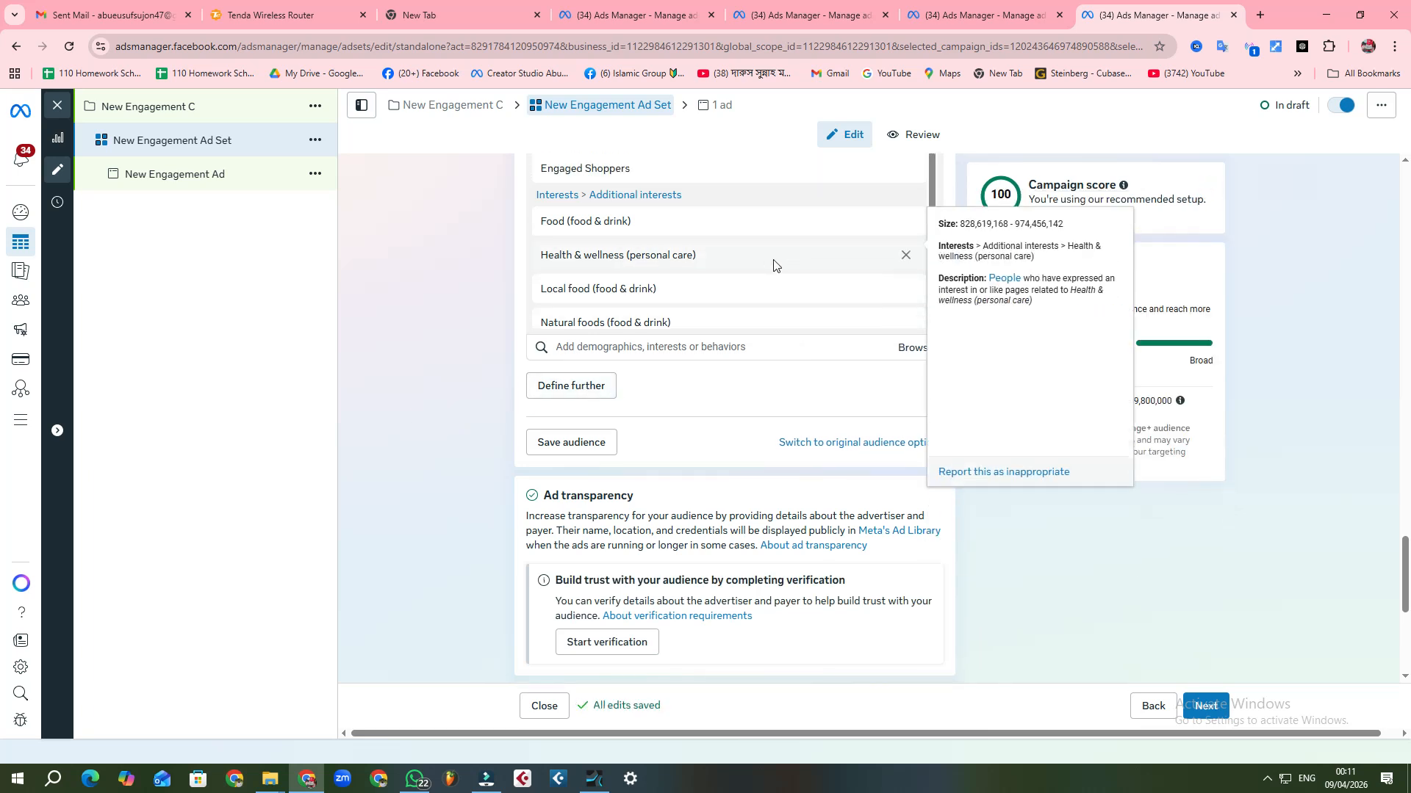
Step: Add the financial income demographic Household income: top 10% of ZIP codes (US) to the detailed targeting
{"action": "left_click", "coordinate": [913, 352]}
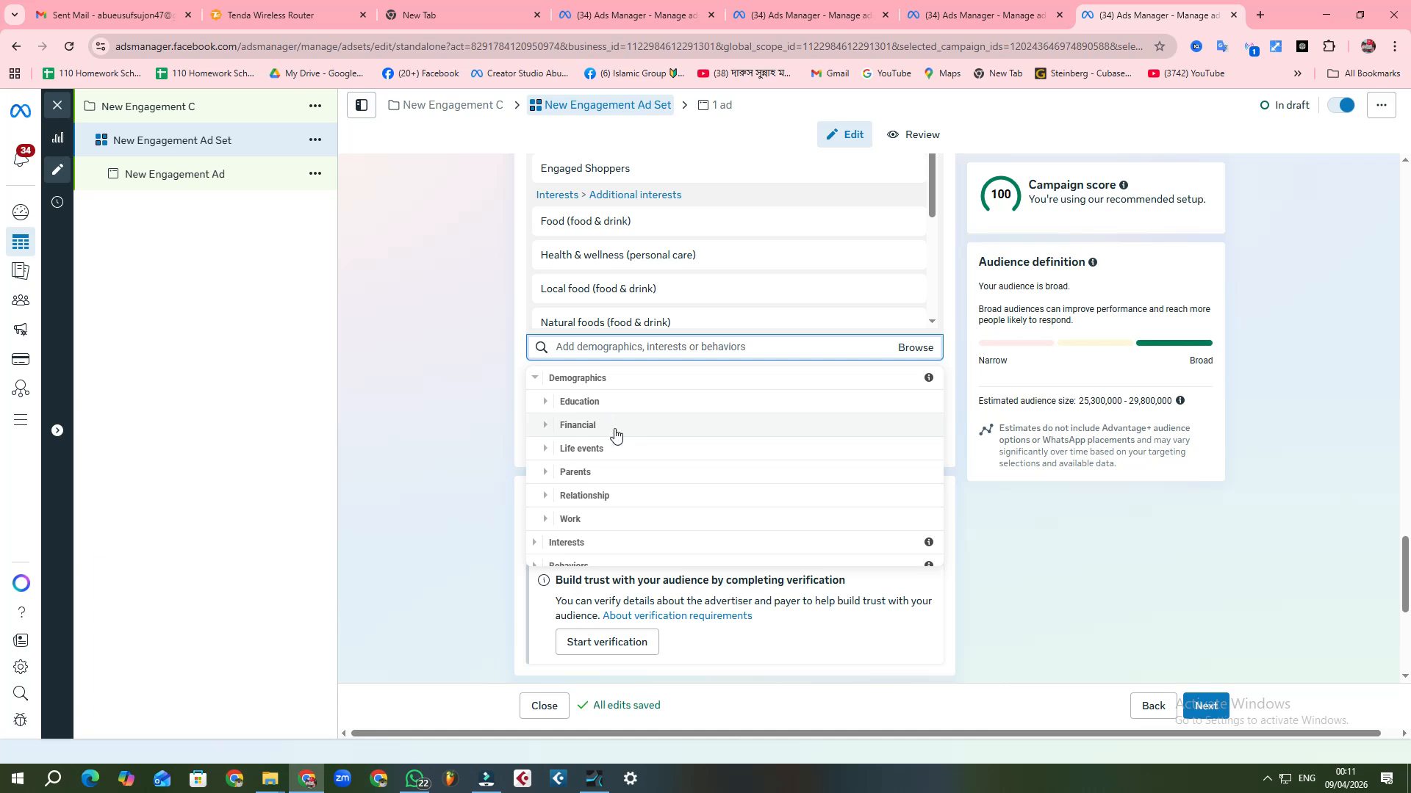
{"action": "left_click", "coordinate": [914, 351]}
{"action": "left_click", "coordinate": [918, 351]}
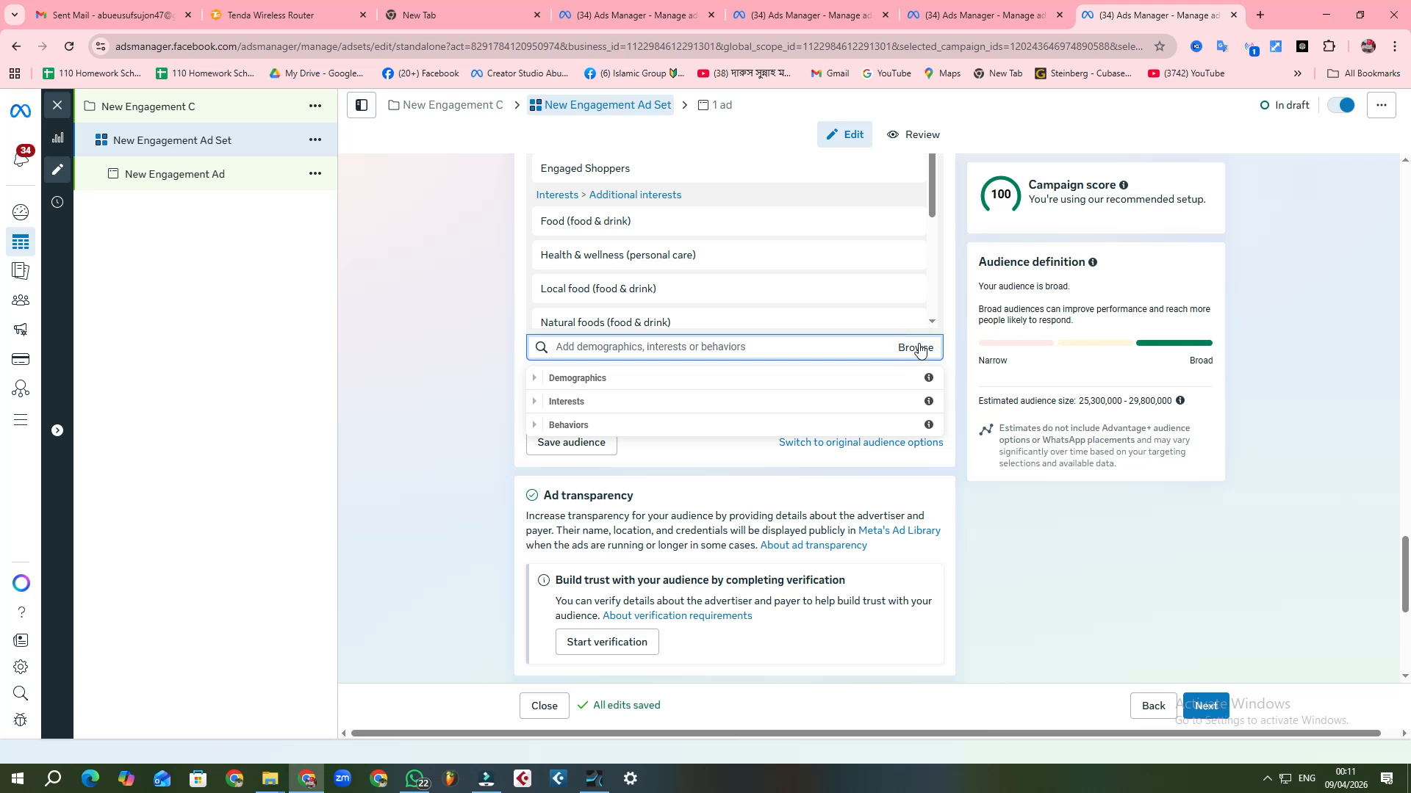
{"action": "left_click", "coordinate": [645, 378]}
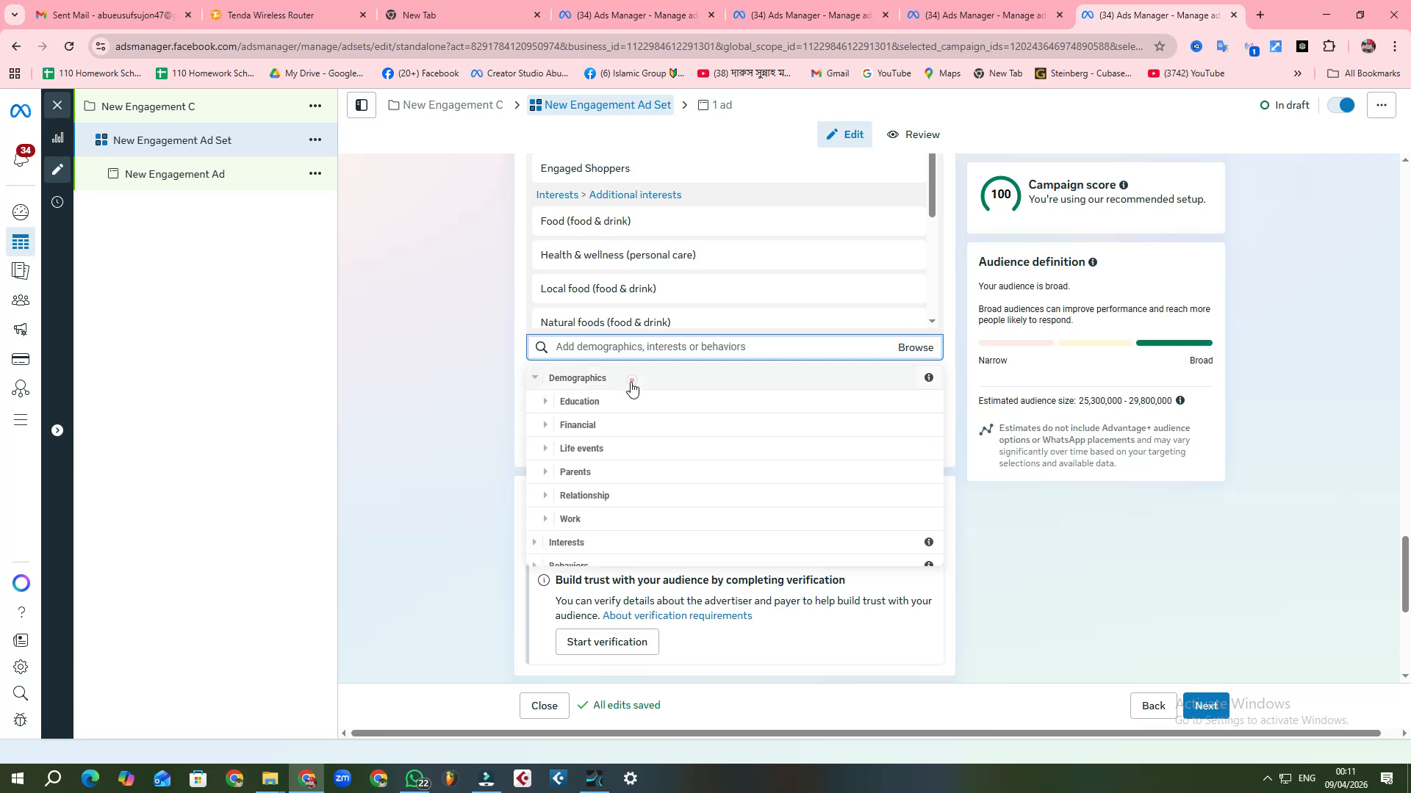
{"action": "left_click", "coordinate": [607, 423]}
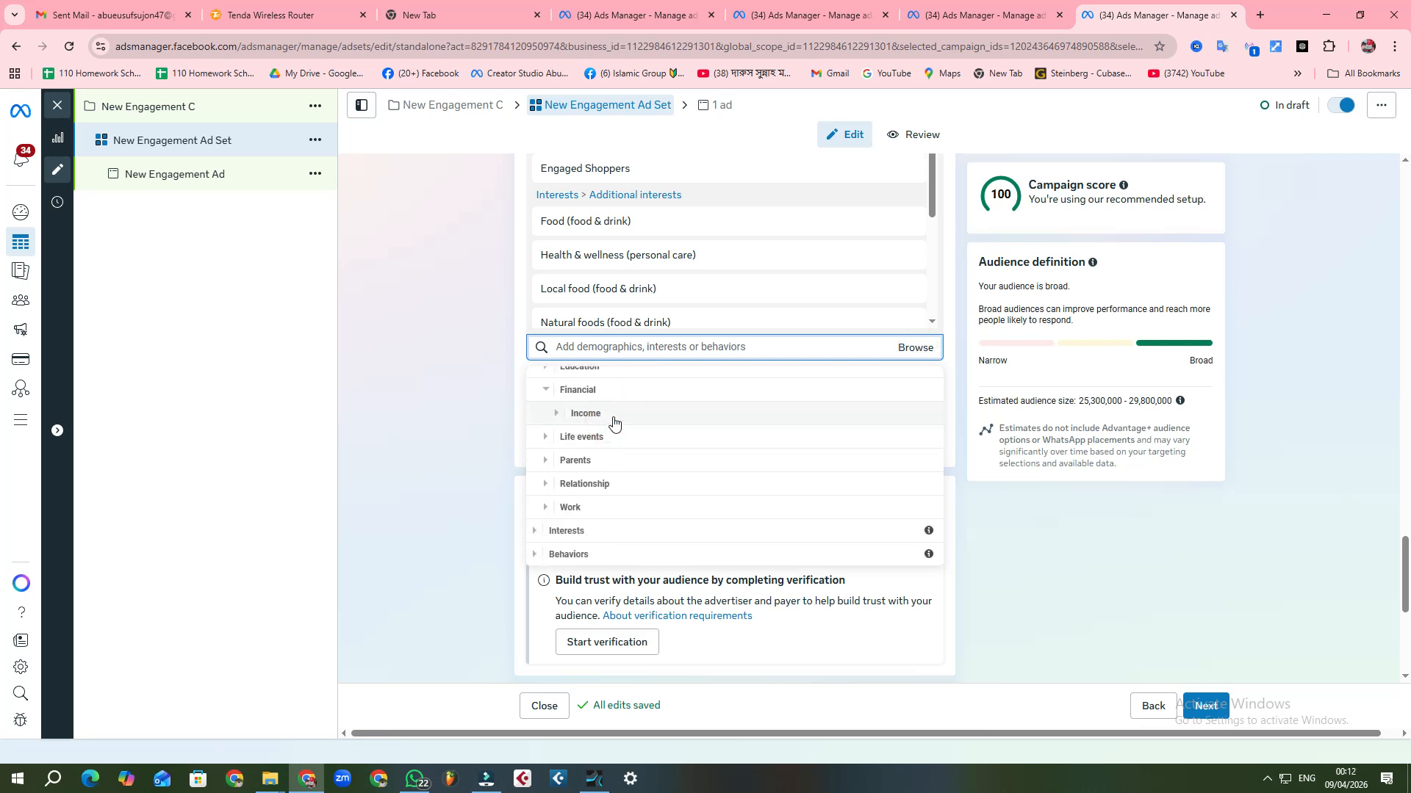
{"action": "left_click", "coordinate": [612, 429]}
{"action": "left_click", "coordinate": [644, 417]}
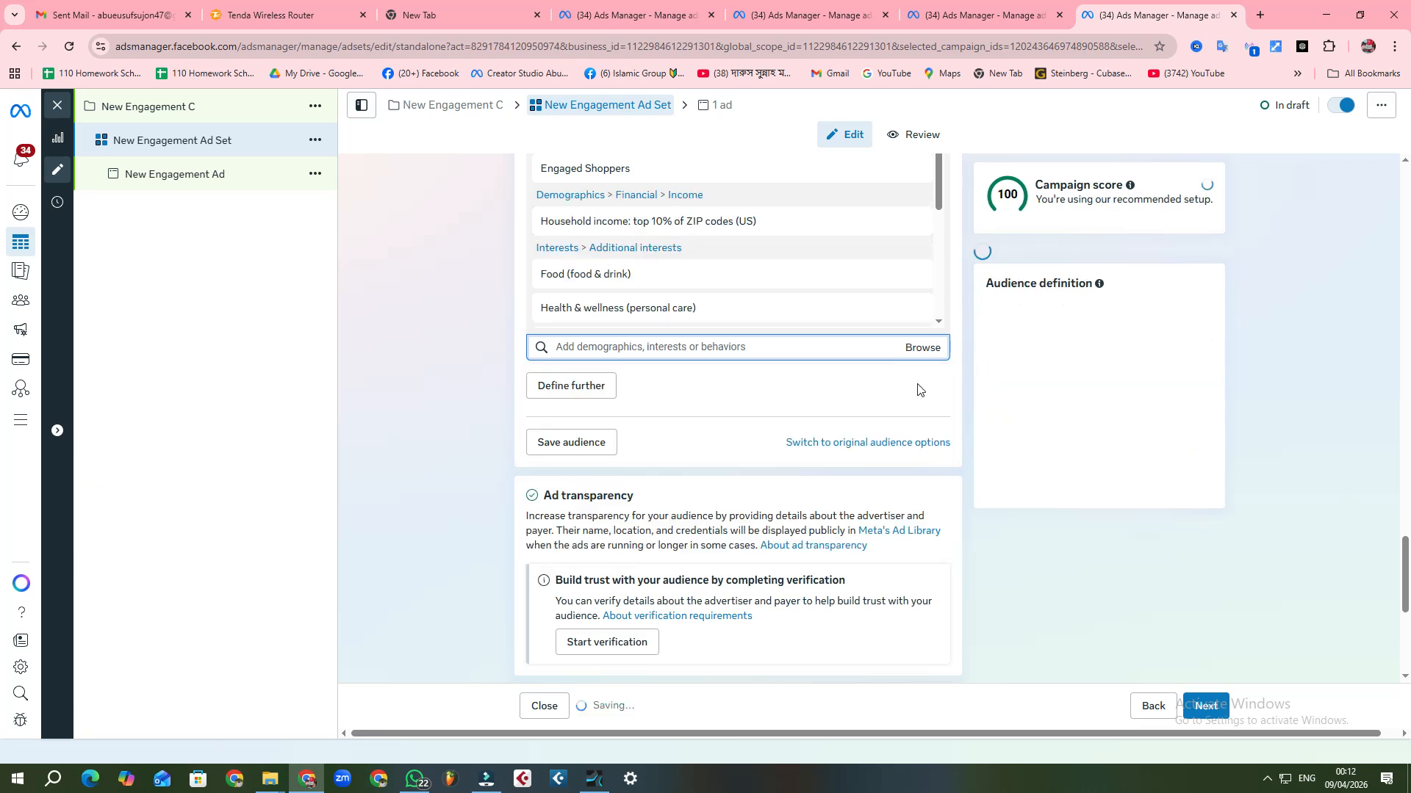
Step: Add the financial income demographic Household income: top 10%-25% of ZIP codes (US) to the detailed targeting
{"action": "left_click", "coordinate": [923, 351]}
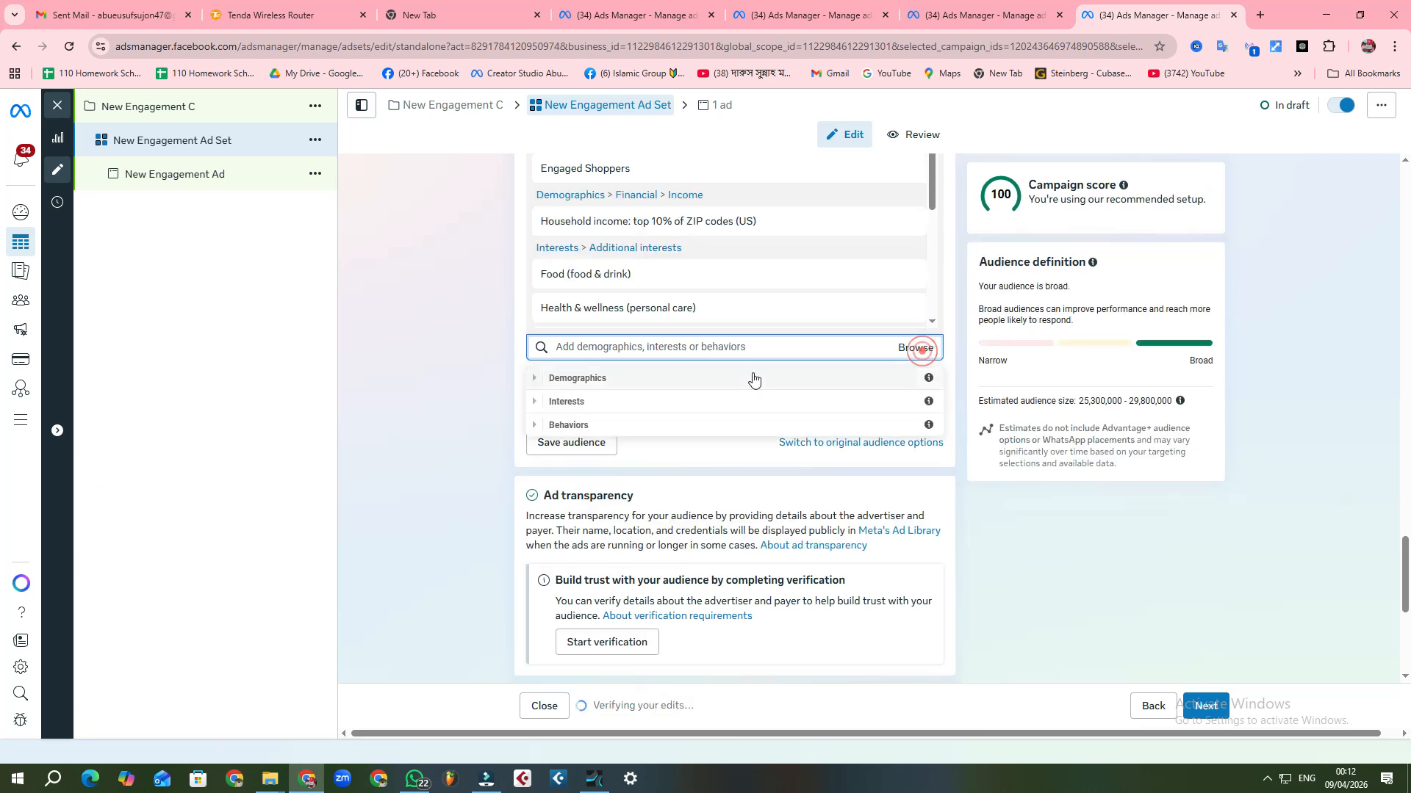
{"action": "left_click", "coordinate": [661, 378]}
{"action": "left_click", "coordinate": [592, 423]}
{"action": "left_click", "coordinate": [627, 434]}
{"action": "left_click", "coordinate": [797, 421]}
{"action": "left_click", "coordinate": [868, 440]}
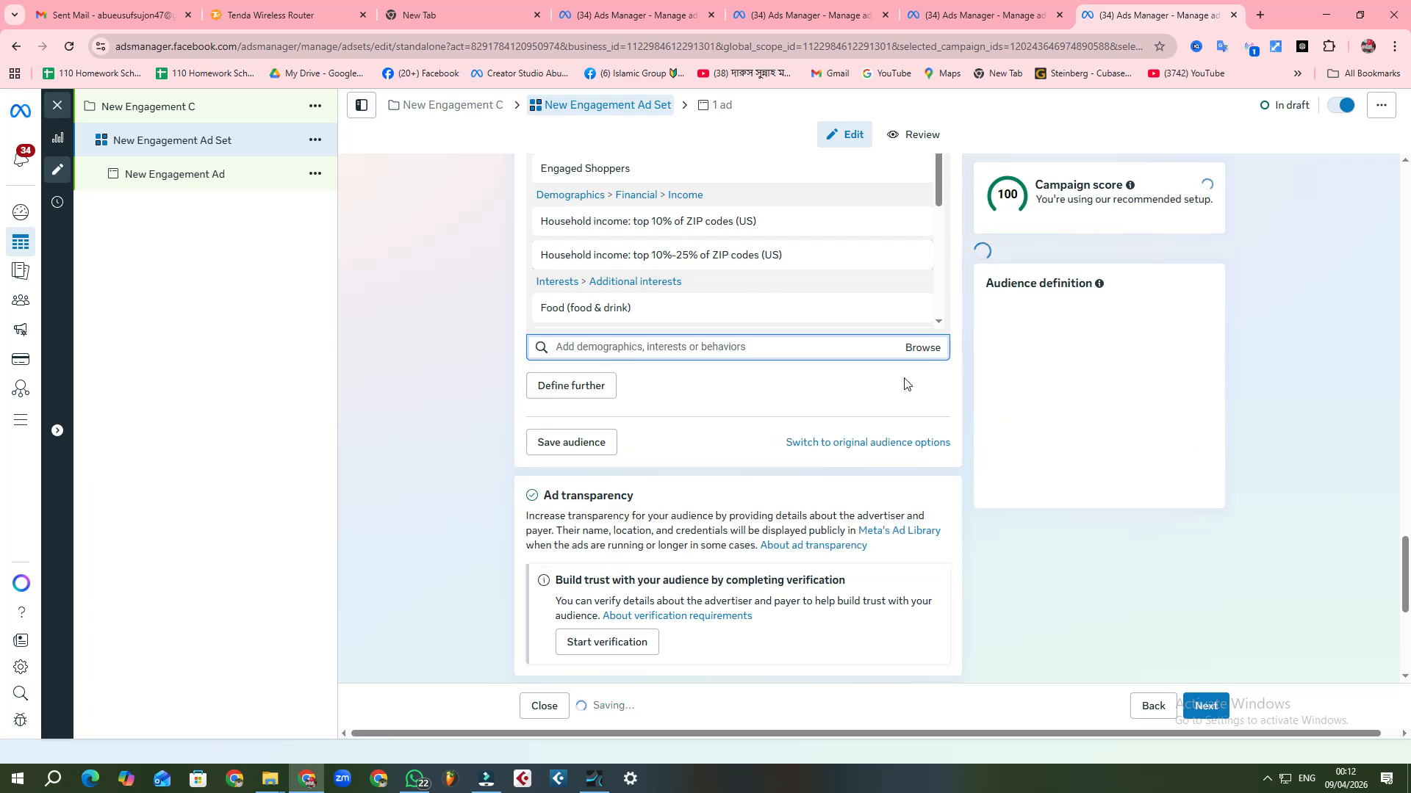
Step: Add the financial income demographic Household income: top 25%-50% of ZIP codes (US) to the detailed targeting
{"action": "left_click", "coordinate": [922, 349]}
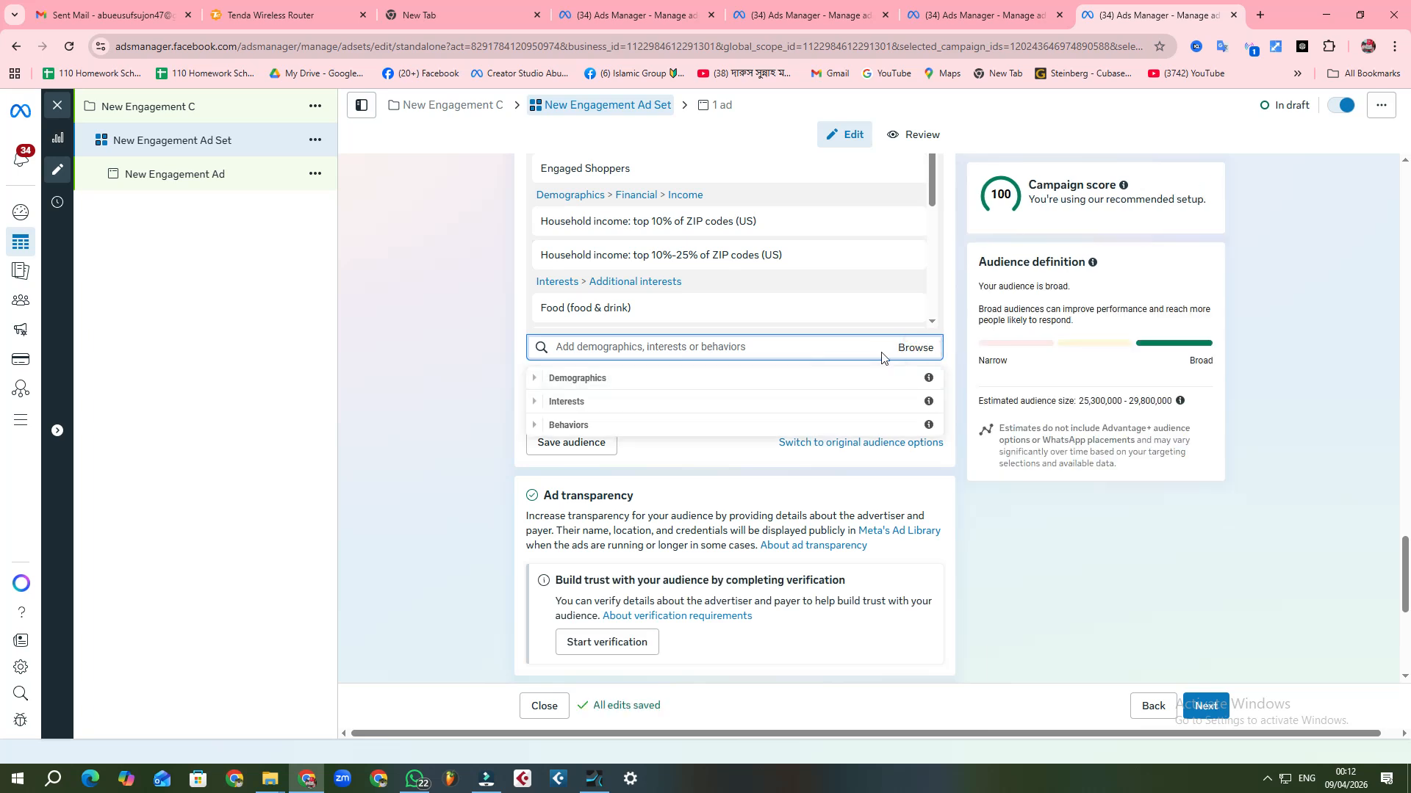
{"action": "left_click", "coordinate": [920, 348]}
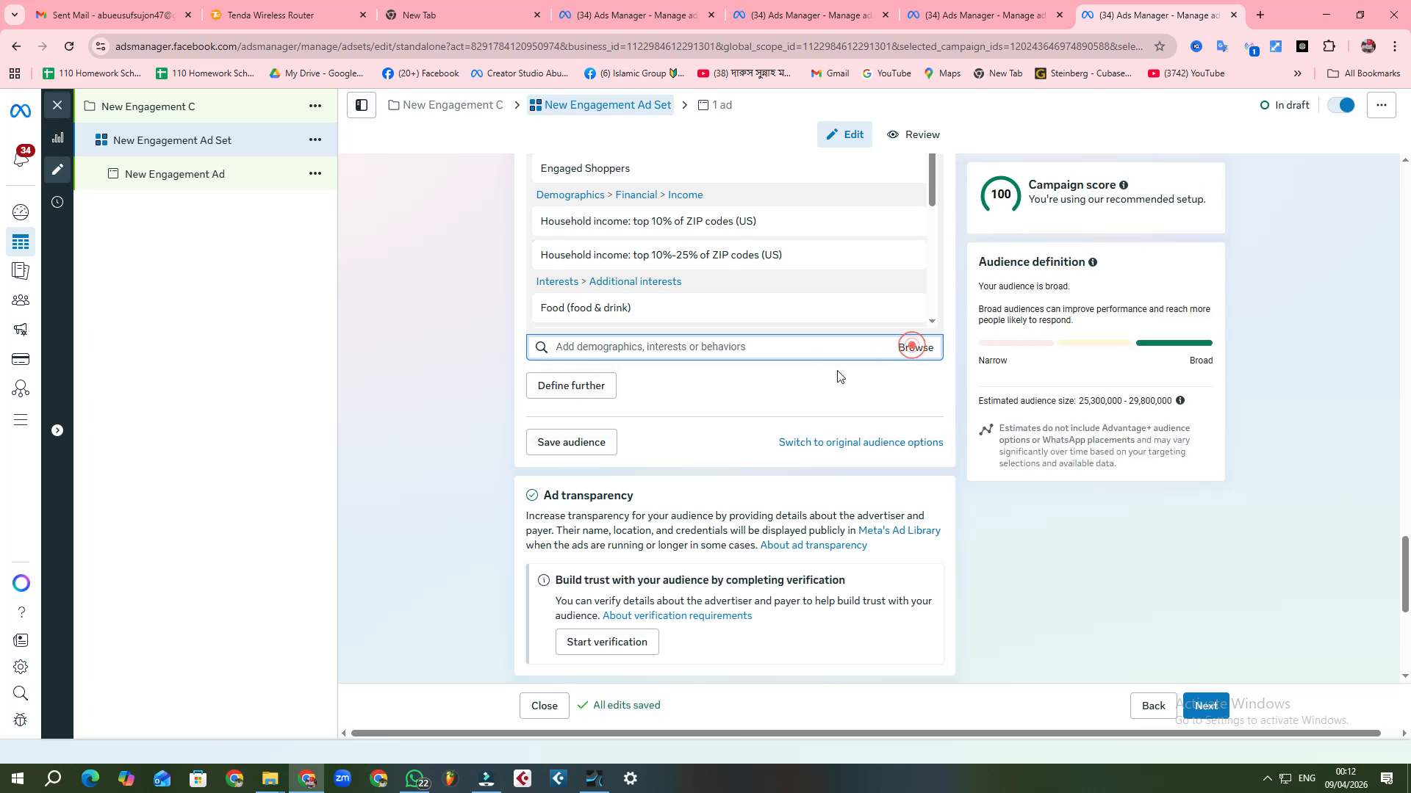
{"action": "left_click", "coordinate": [912, 350]}
{"action": "left_click", "coordinate": [662, 378]}
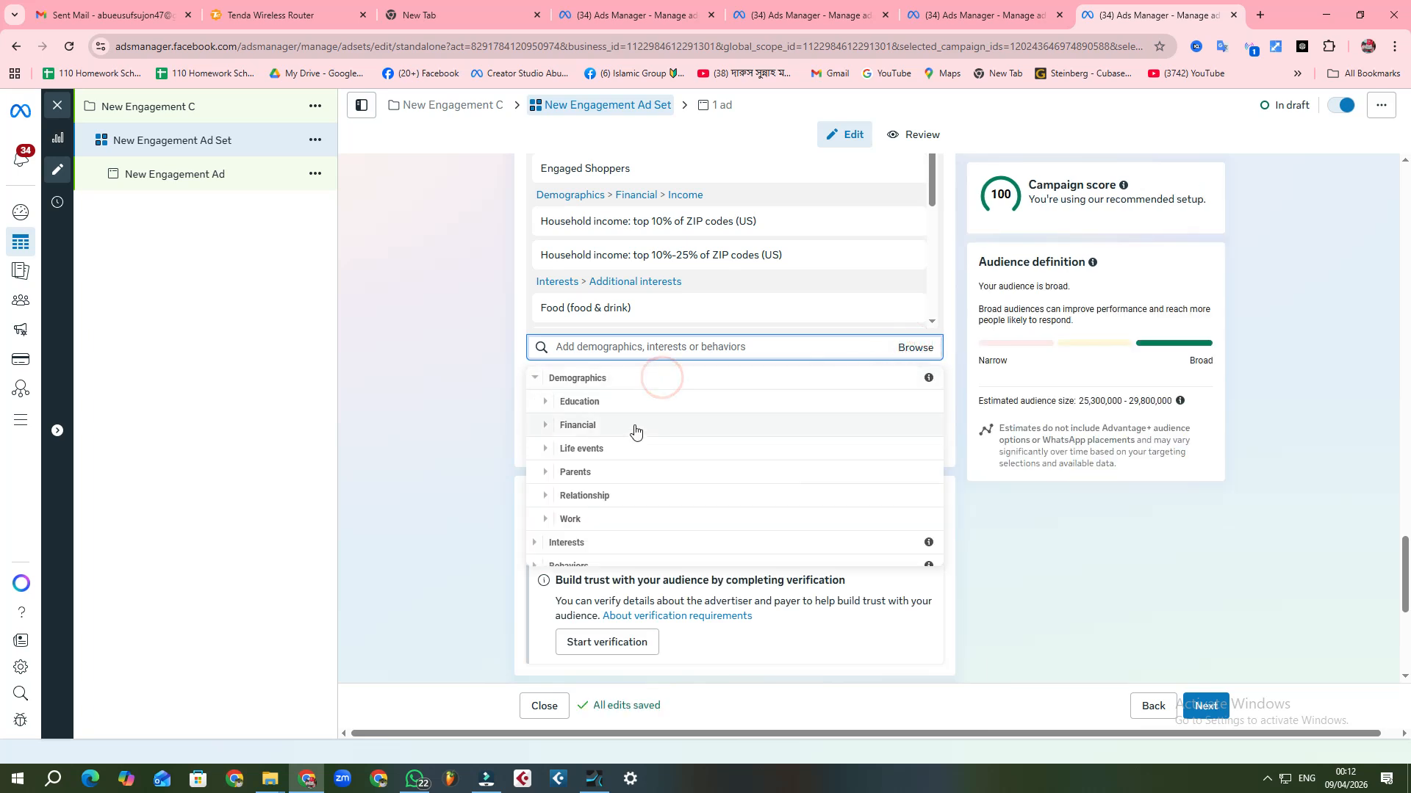
{"action": "left_click", "coordinate": [635, 429]}
{"action": "left_click", "coordinate": [633, 414]}
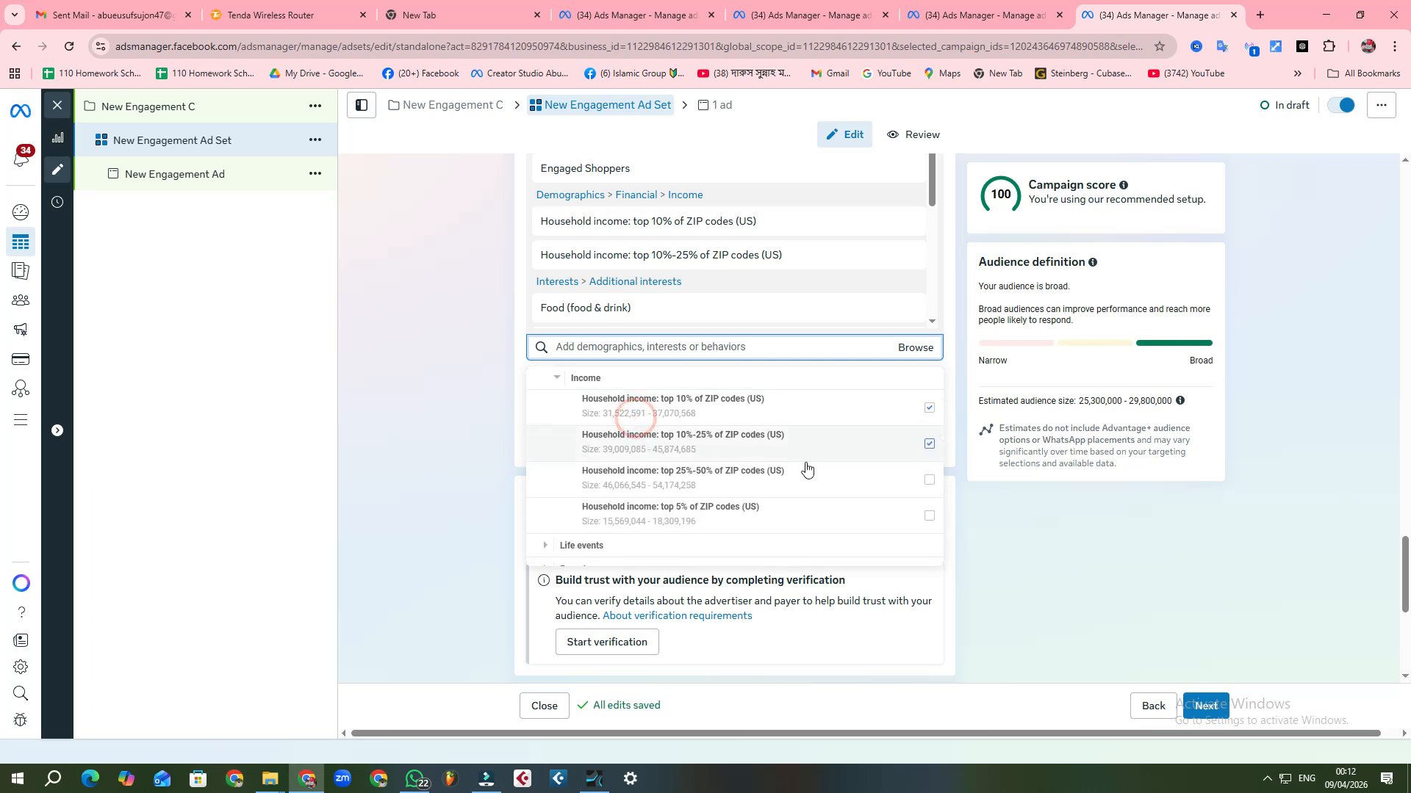
{"action": "left_click", "coordinate": [809, 470]}
Step: Add the financial income demographic Household income: top 5% of ZIP codes (US) to the detailed targeting
{"action": "left_click", "coordinate": [919, 350]}
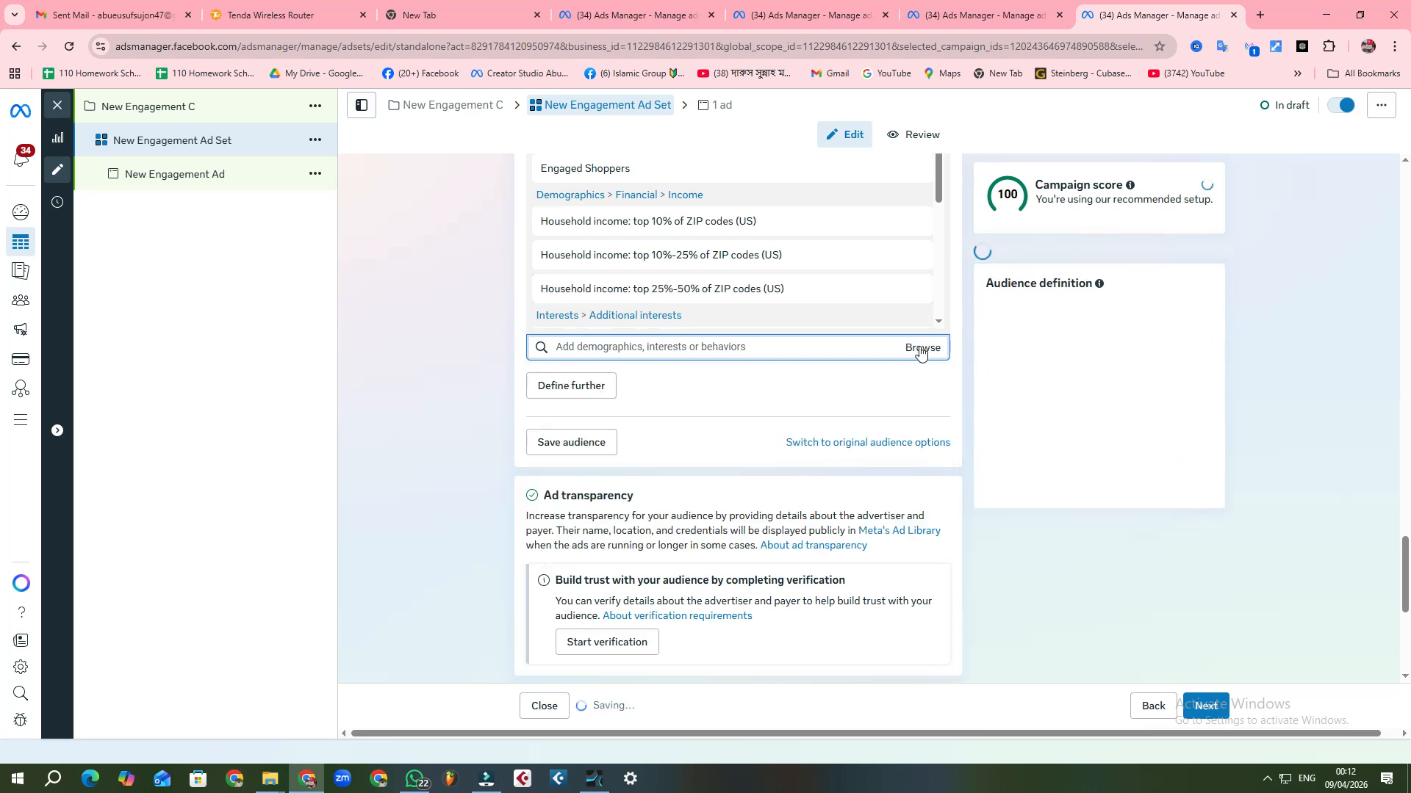
{"action": "left_click", "coordinate": [919, 351]}
{"action": "left_click", "coordinate": [919, 351]}
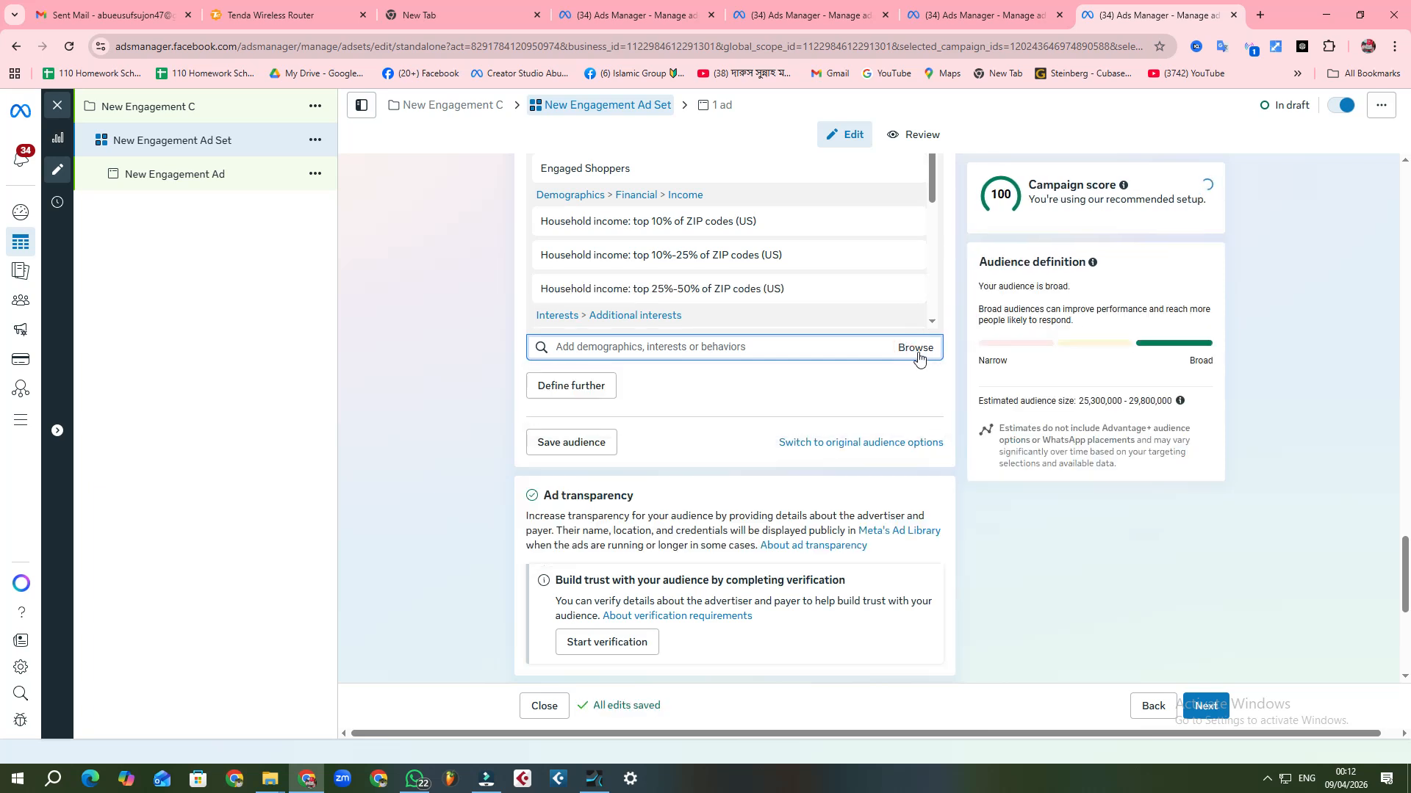
{"action": "left_click", "coordinate": [918, 357]}
{"action": "left_click", "coordinate": [915, 349]}
{"action": "left_click", "coordinate": [914, 350]}
{"action": "left_click", "coordinate": [637, 382]}
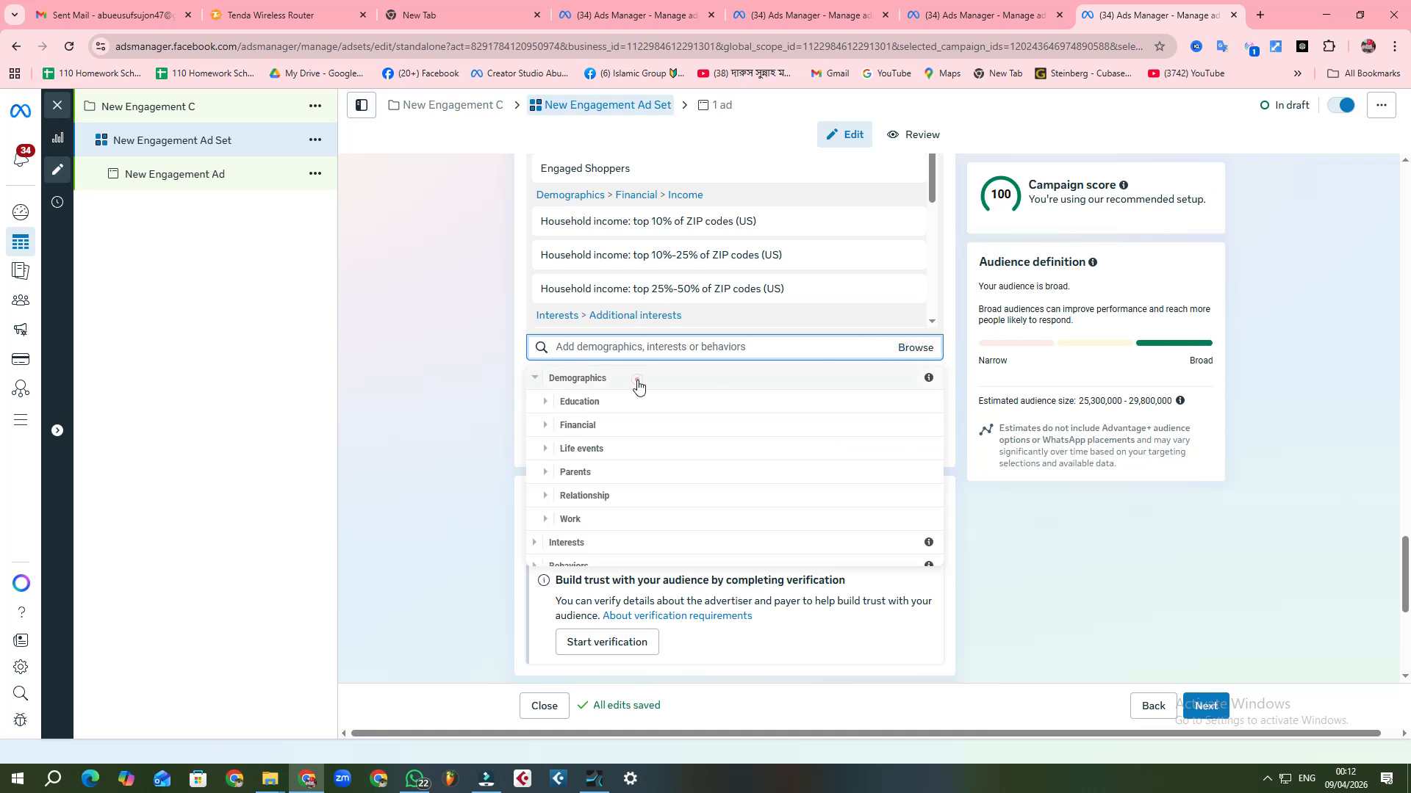
{"action": "left_click", "coordinate": [606, 425]}
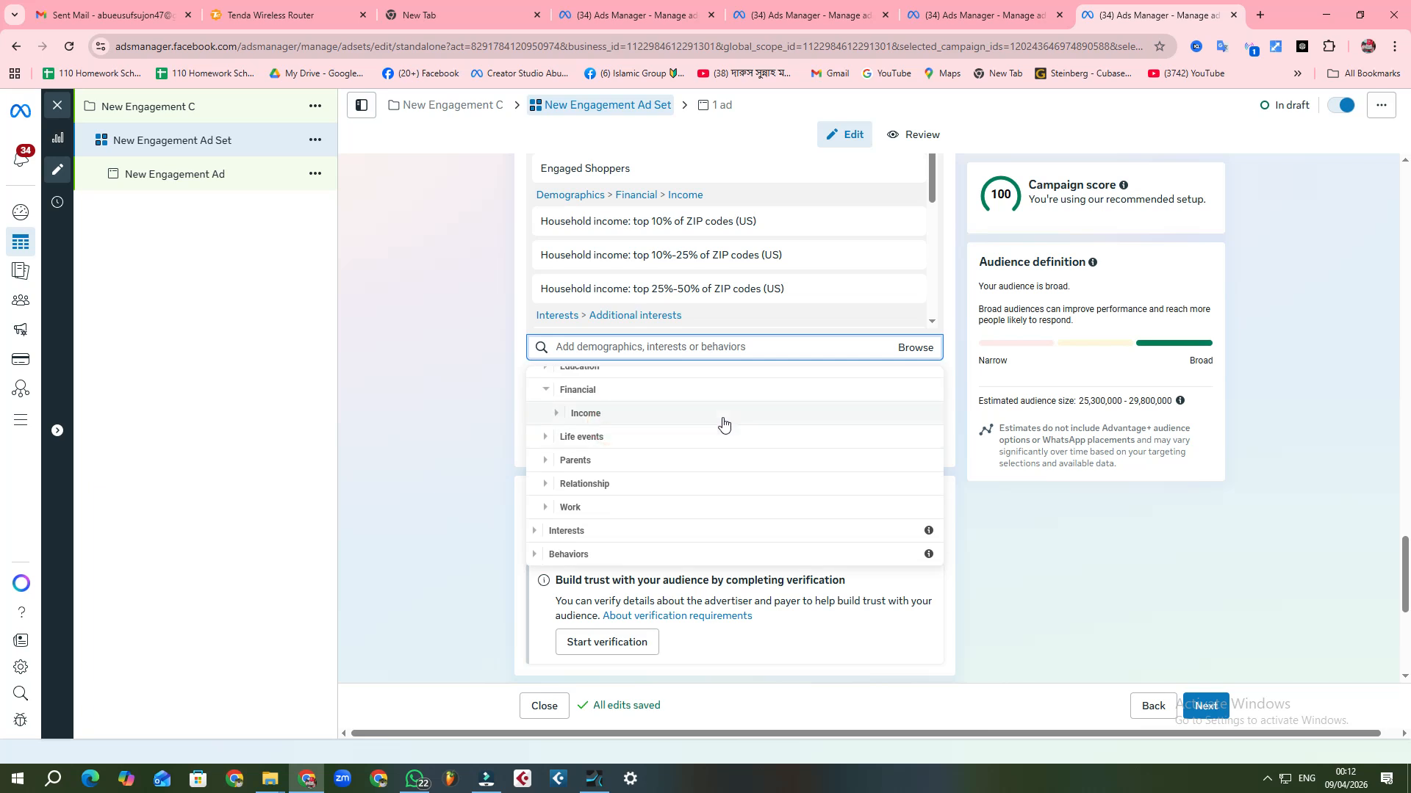
{"action": "left_click", "coordinate": [722, 417]}
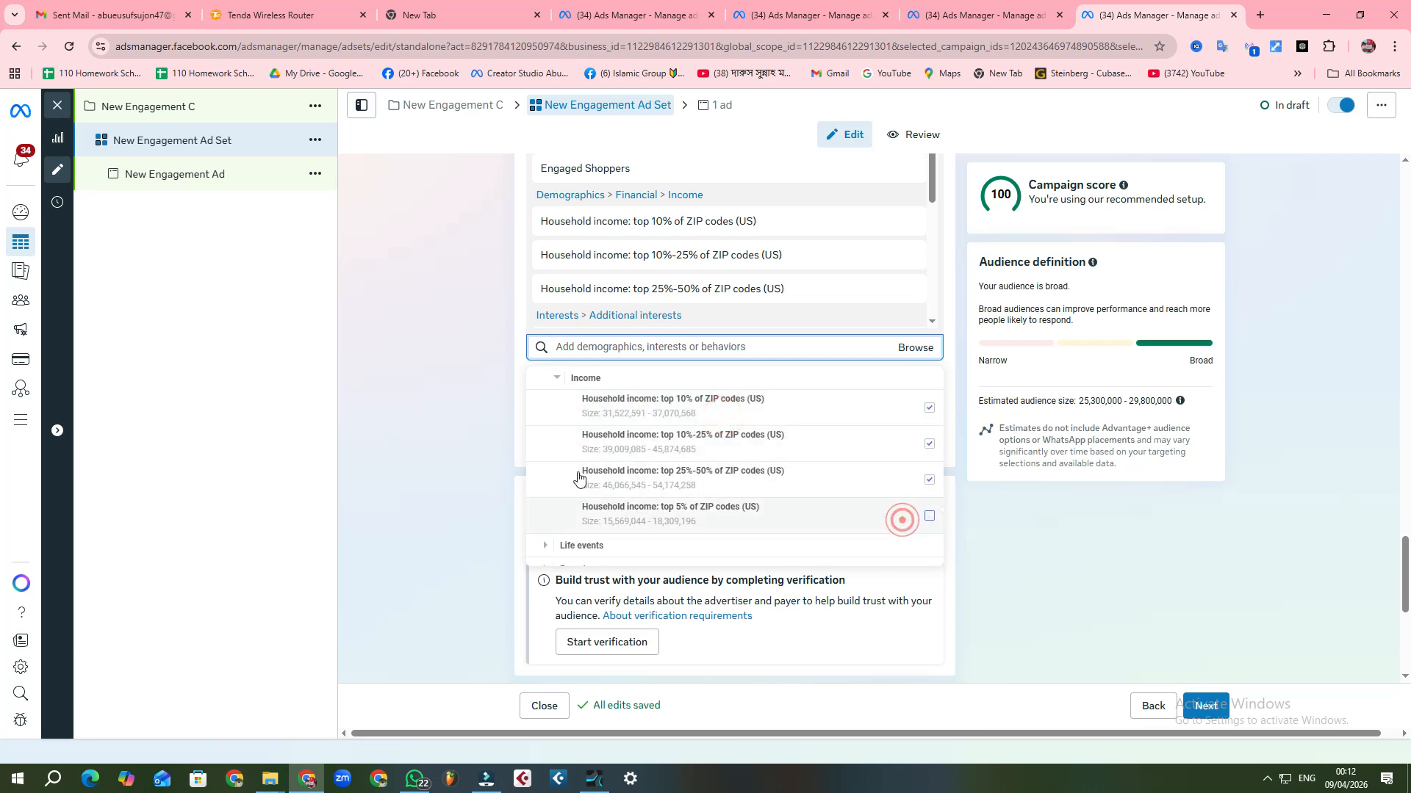
{"action": "left_click", "coordinate": [422, 441]}
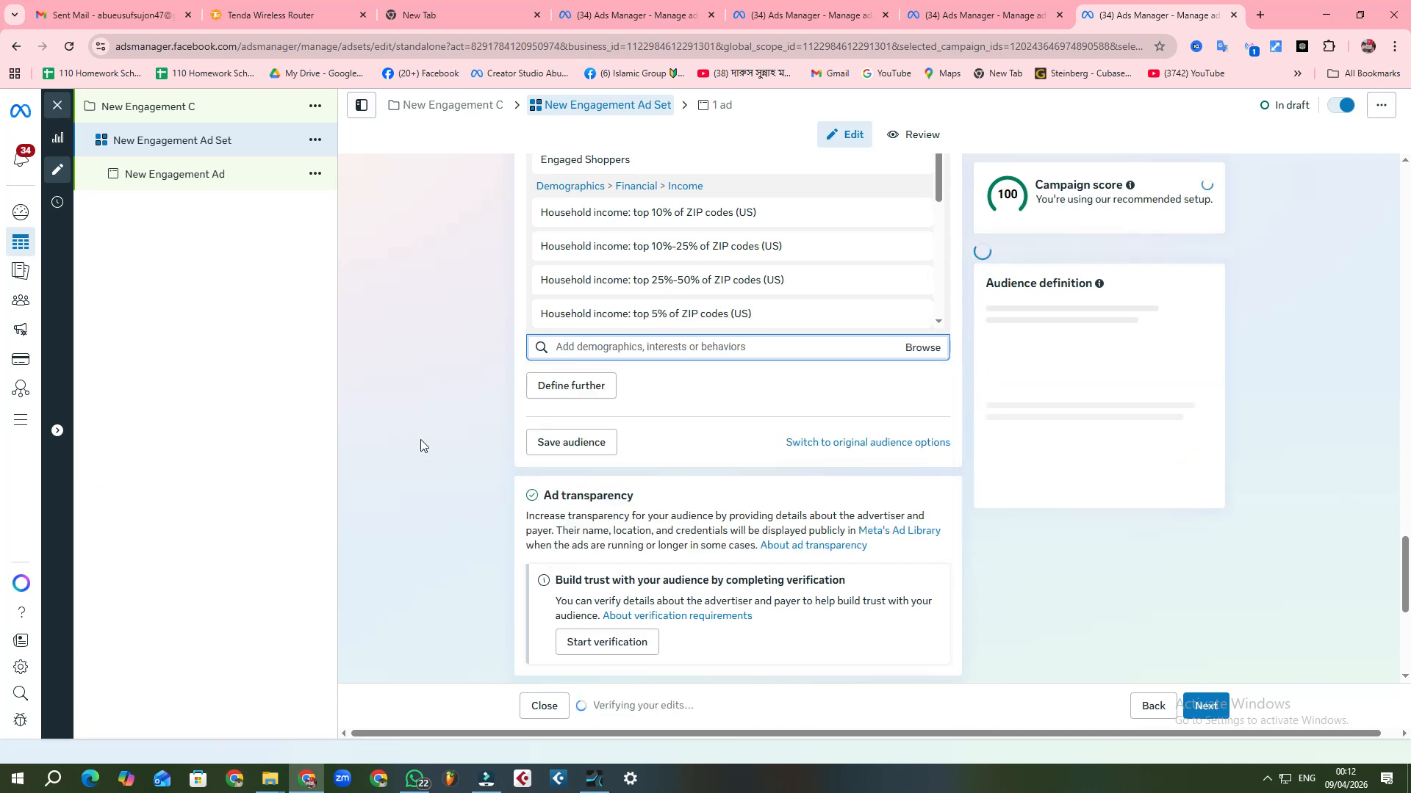
{"action": "left_click", "coordinate": [420, 439]}
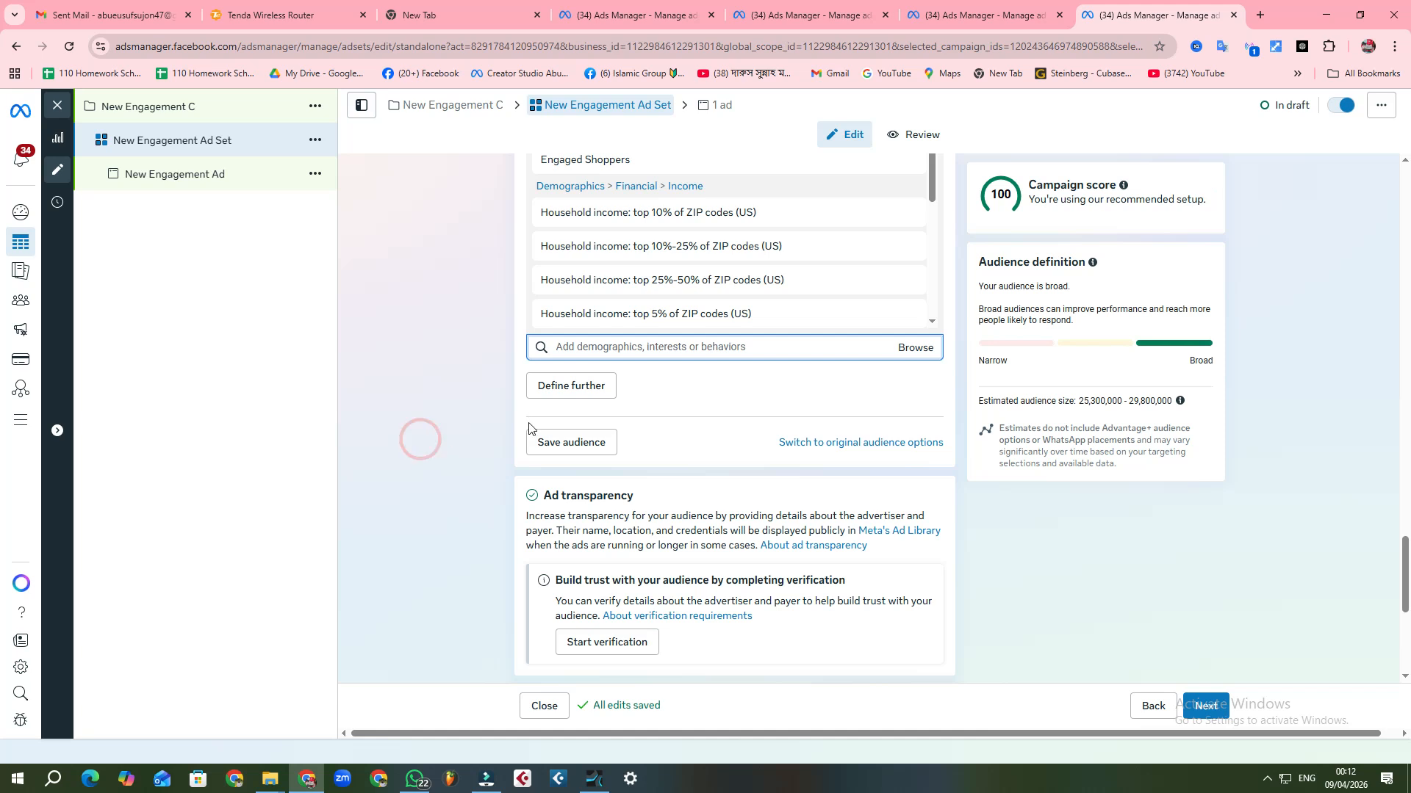
Step: Switch the ad set from Advantage+ placements to Manual placements
{"action": "scroll", "coordinate": [786, 411], "scroll_direction": "down", "scroll_amount": 5}
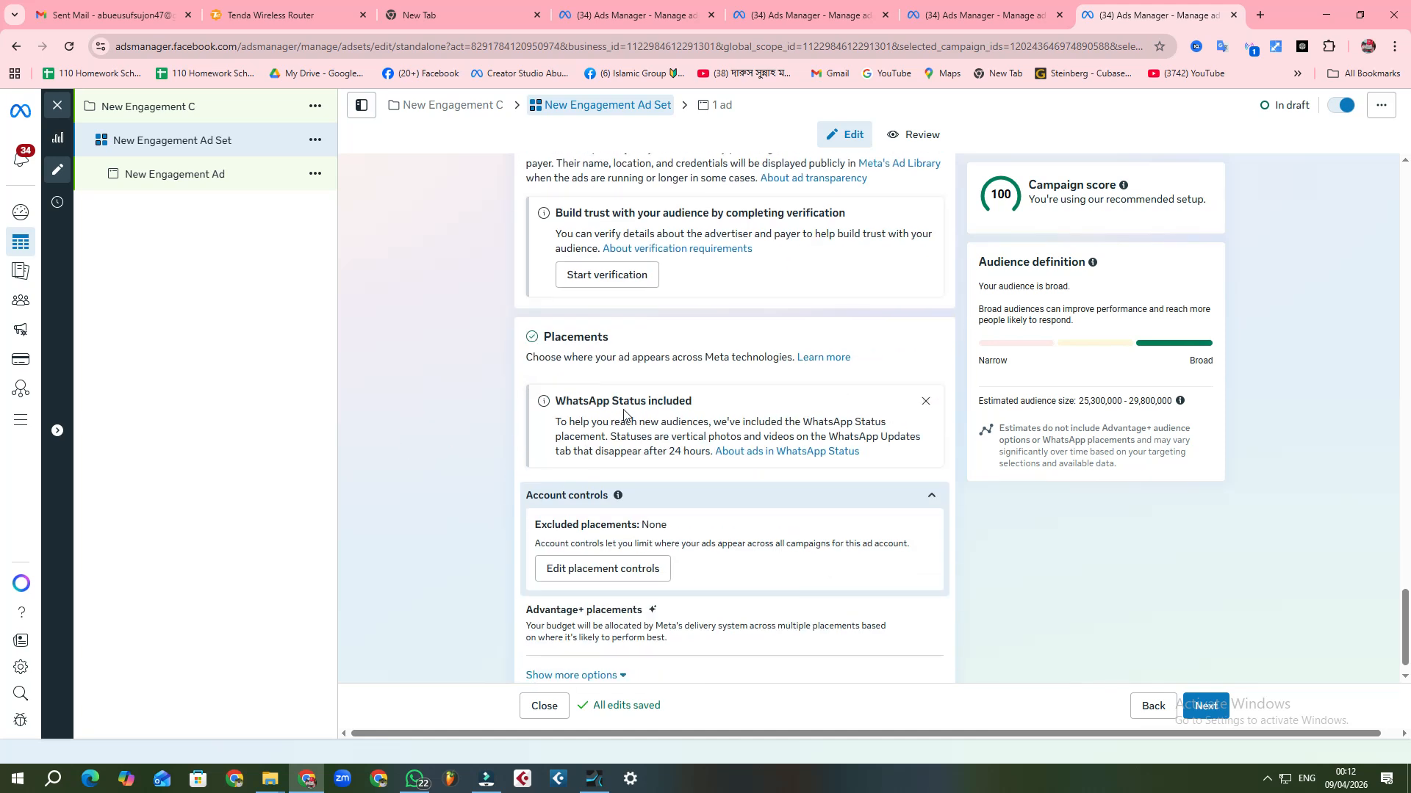
{"action": "scroll", "coordinate": [766, 421], "scroll_direction": "up", "scroll_amount": 1}
{"action": "scroll", "coordinate": [767, 421], "scroll_direction": "down", "scroll_amount": 1}
{"action": "scroll", "coordinate": [768, 416], "scroll_direction": "up", "scroll_amount": 1}
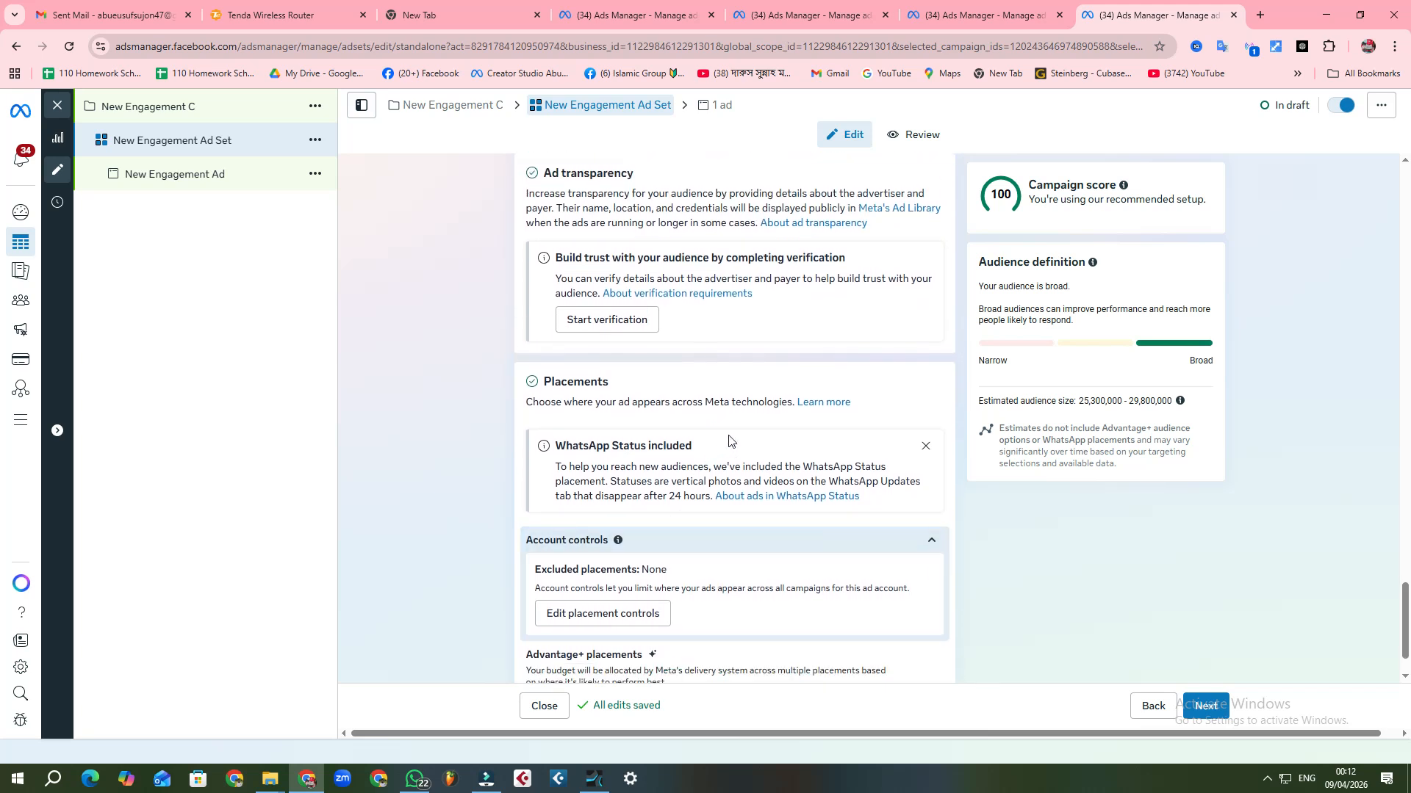
{"action": "scroll", "coordinate": [781, 455], "scroll_direction": "down", "scroll_amount": 1}
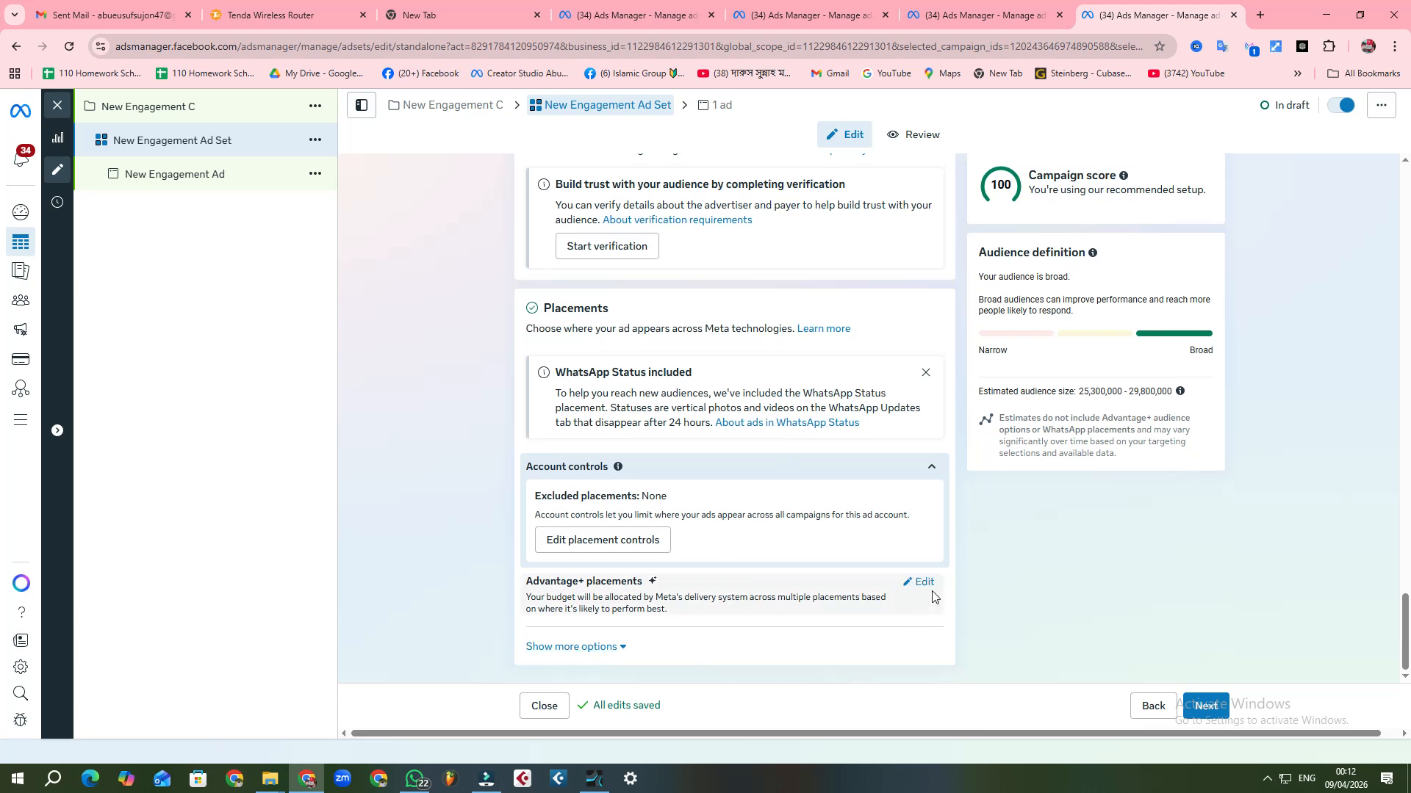
{"action": "left_click", "coordinate": [925, 583]}
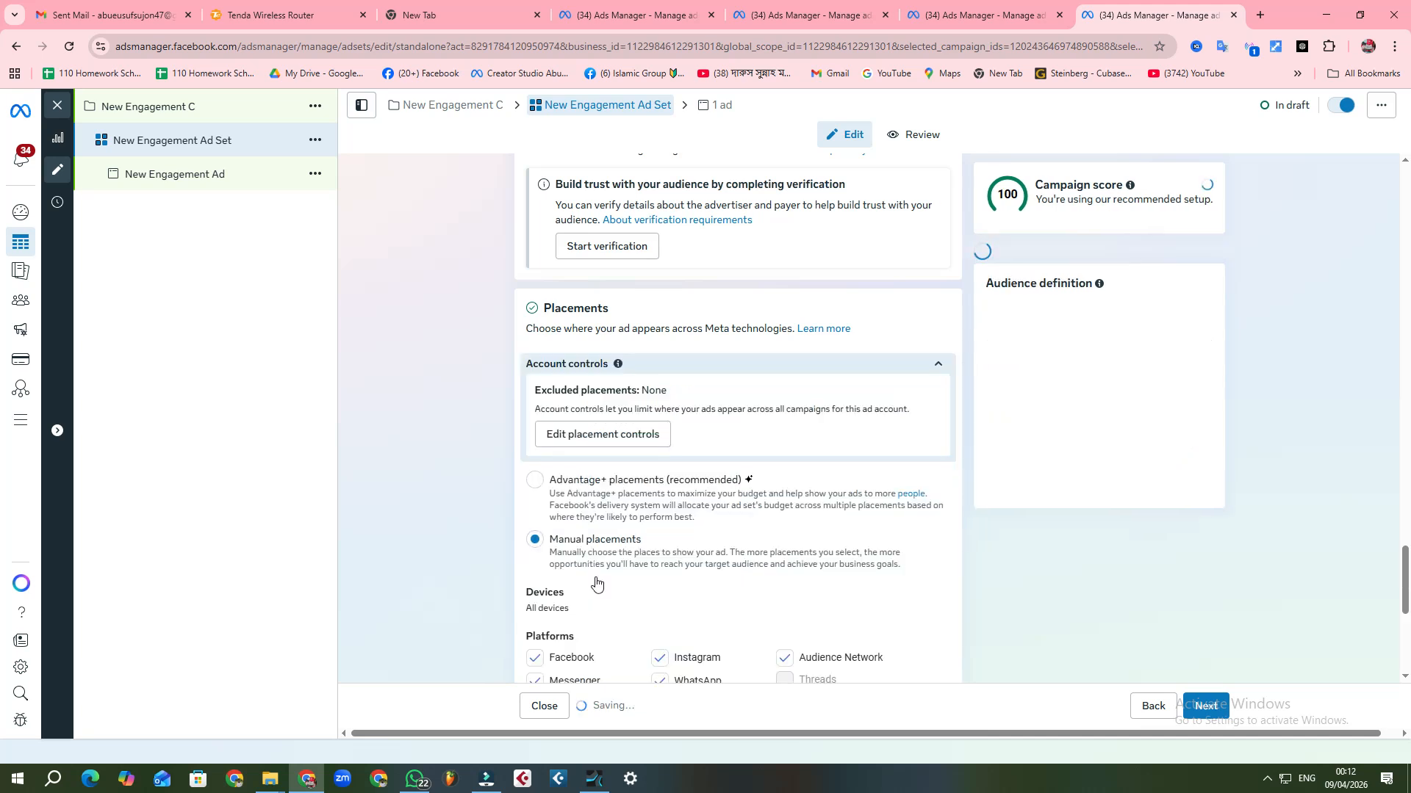
Step: Restrict the placement devices to Mobile by excluding Desktop
{"action": "scroll", "coordinate": [750, 559], "scroll_direction": "down", "scroll_amount": 5}
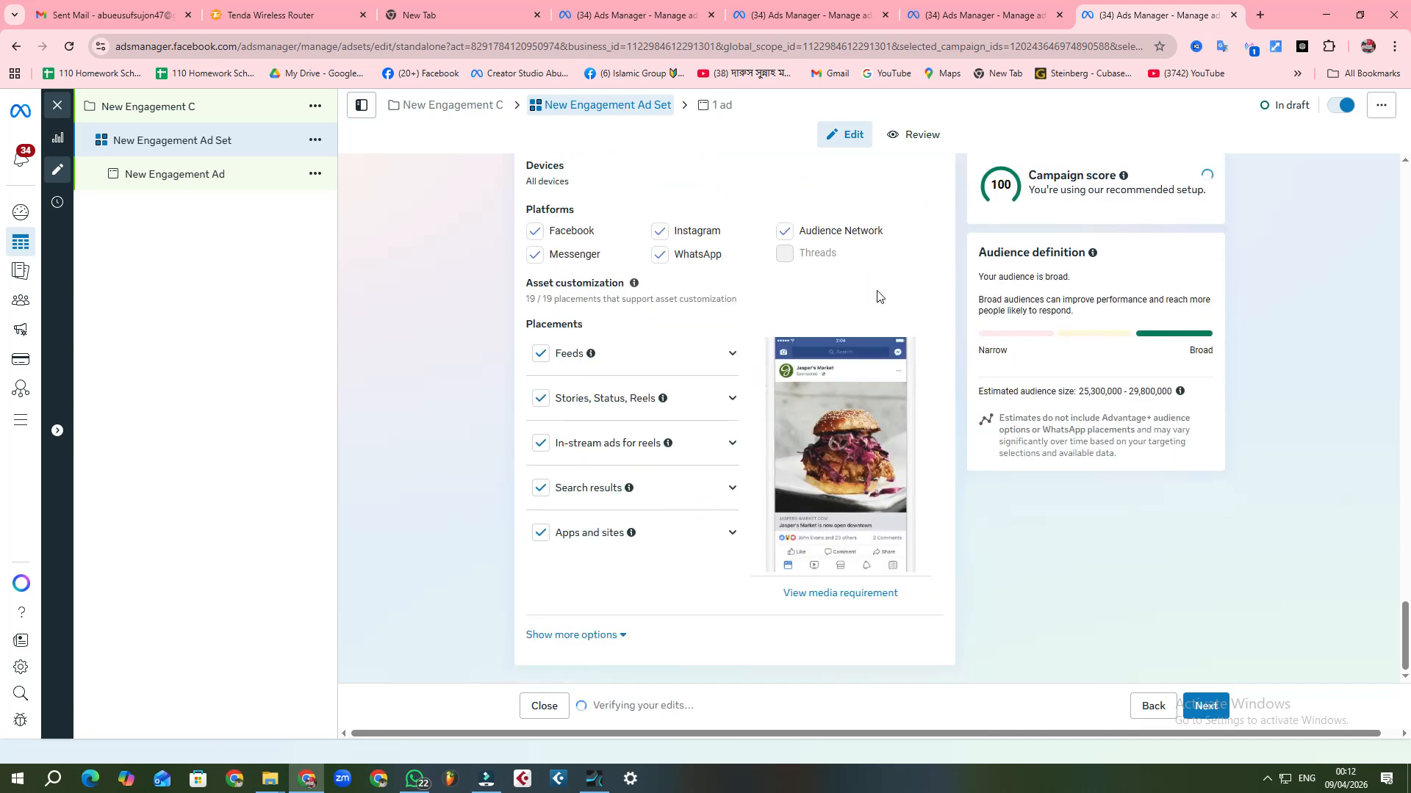
{"action": "scroll", "coordinate": [862, 308], "scroll_direction": "up", "scroll_amount": 5}
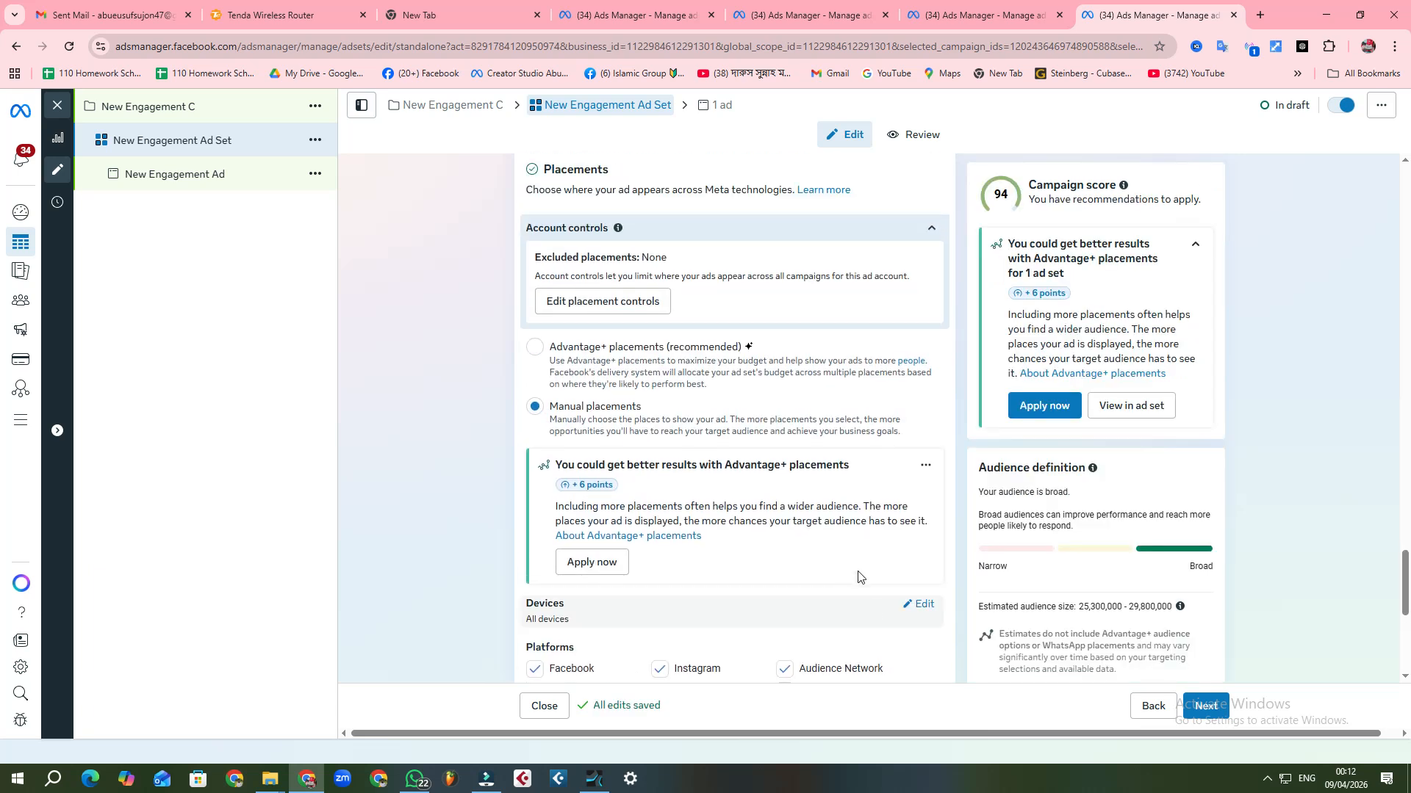
{"action": "left_click", "coordinate": [923, 606]}
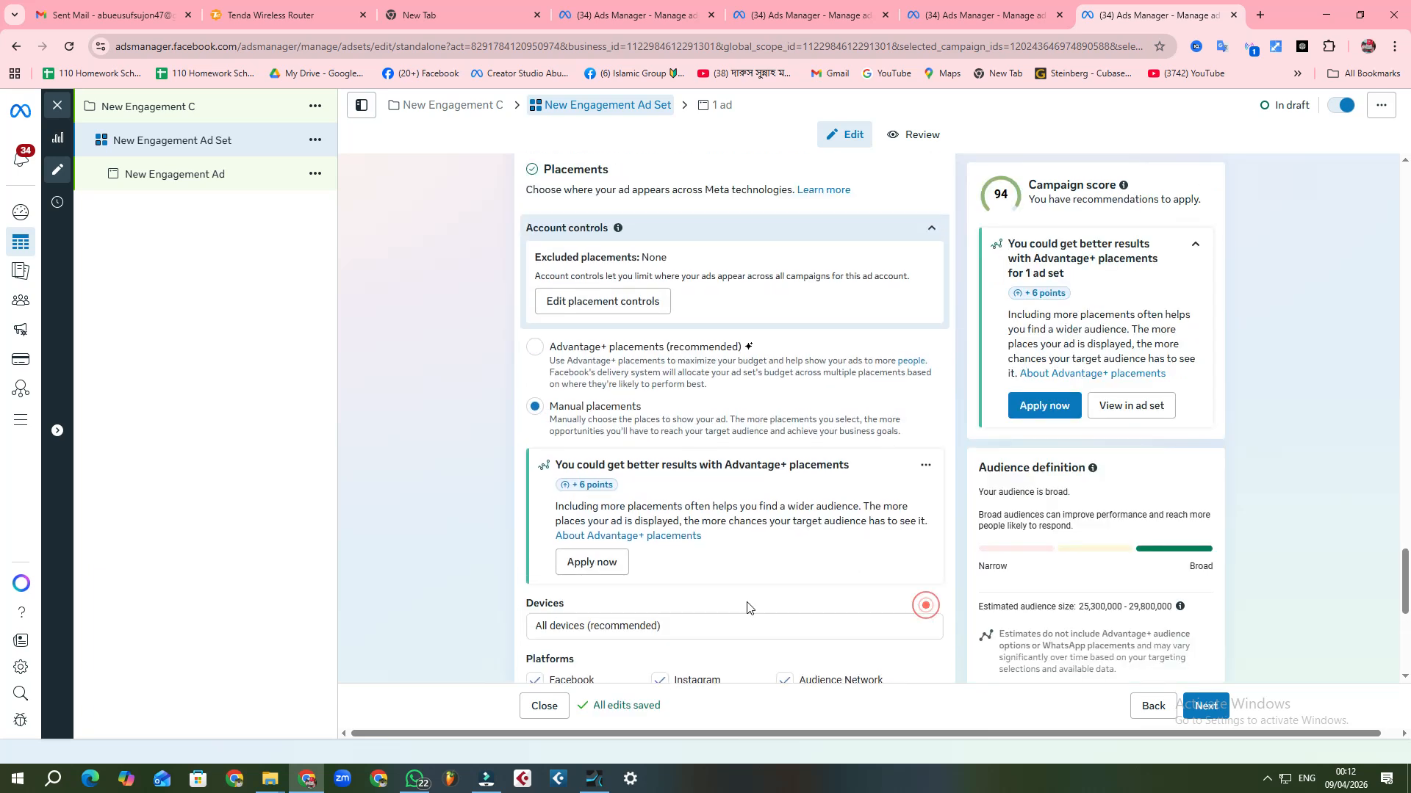
{"action": "left_click", "coordinate": [653, 626]}
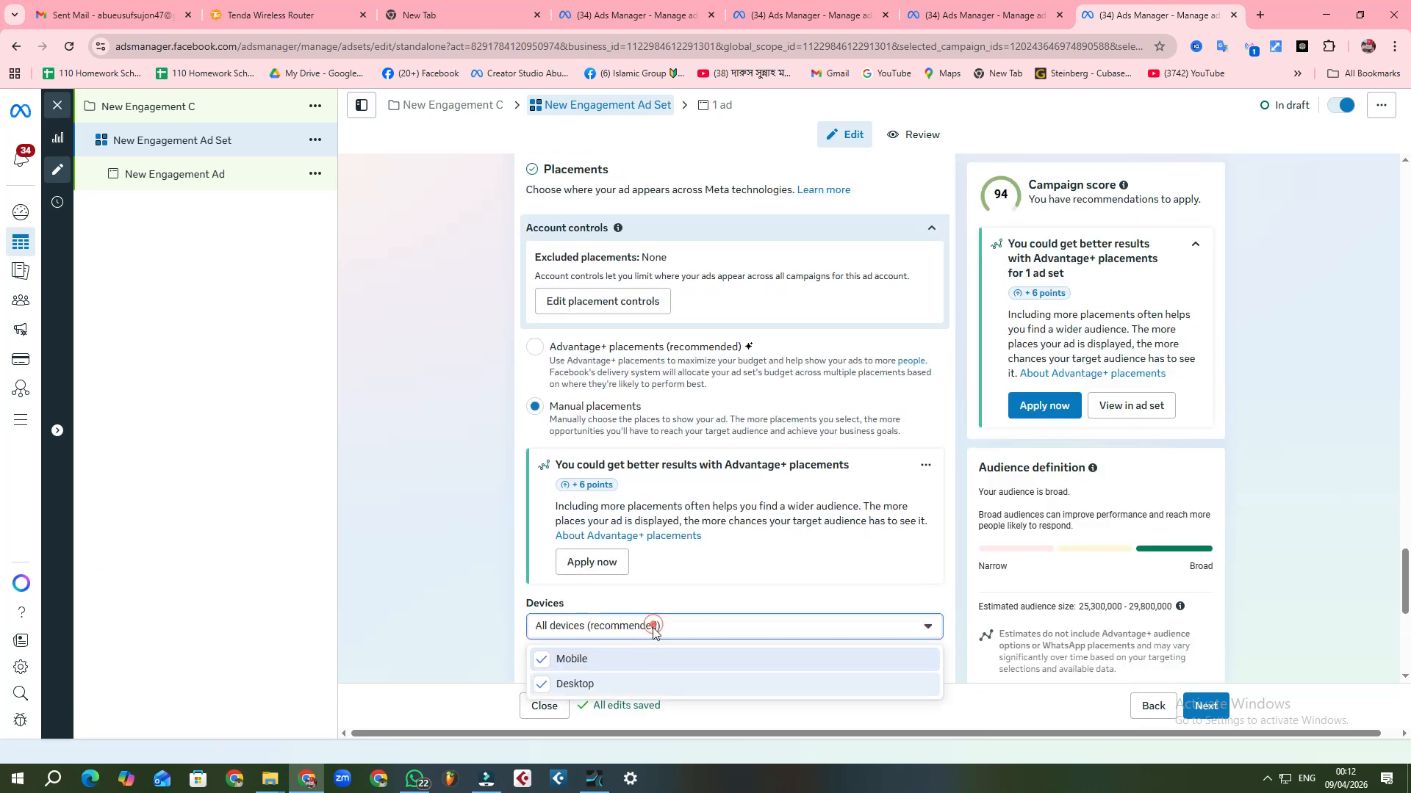
{"action": "left_click", "coordinate": [604, 687]}
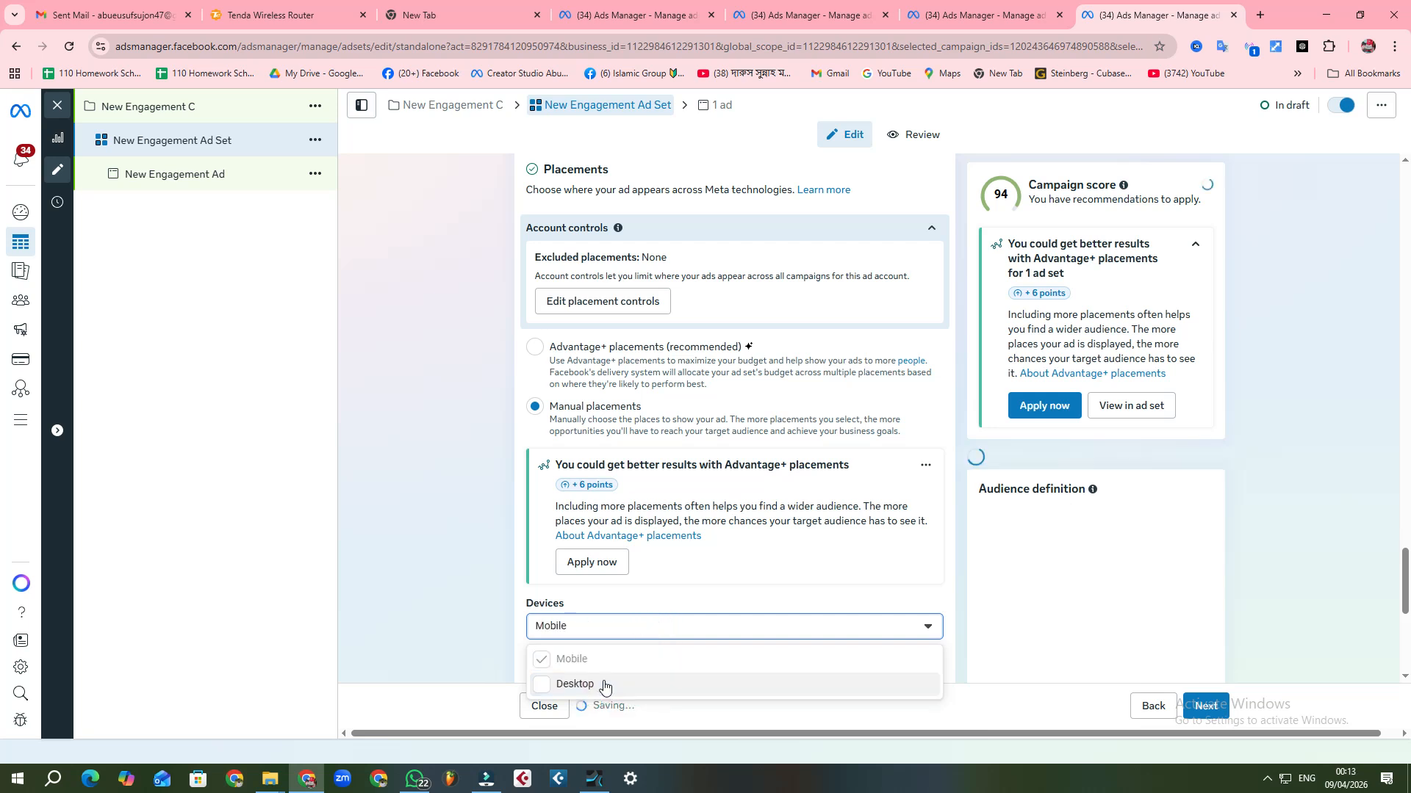
{"action": "left_click", "coordinate": [452, 557]}
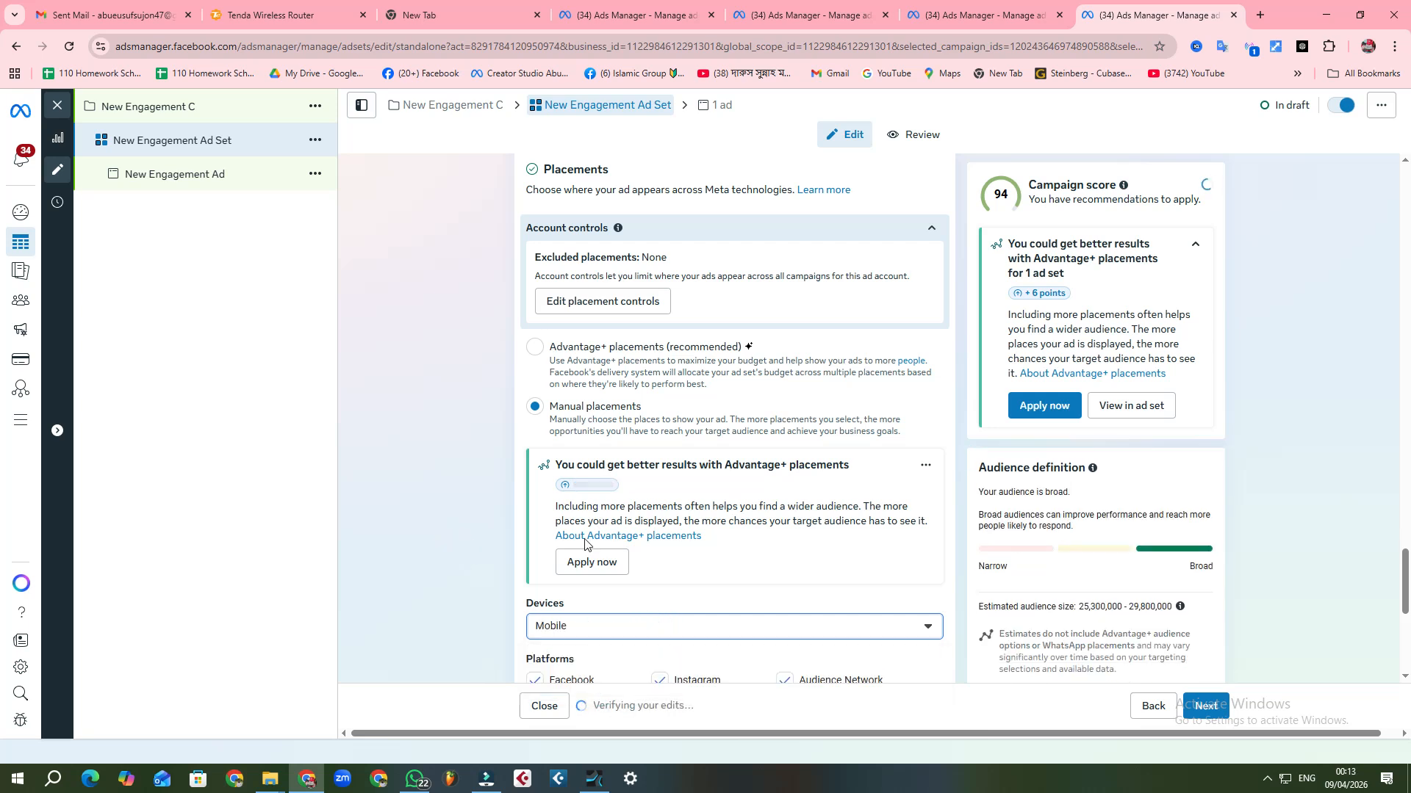
Step: Exclude Audience Network, Instagram and WhatsApp from the placement platforms, leaving Facebook and Messenger selected
{"action": "scroll", "coordinate": [731, 517], "scroll_direction": "down", "scroll_amount": 2}
{"action": "left_click", "coordinate": [785, 535]}
{"action": "left_click", "coordinate": [659, 534]}
{"action": "left_click", "coordinate": [650, 558]}
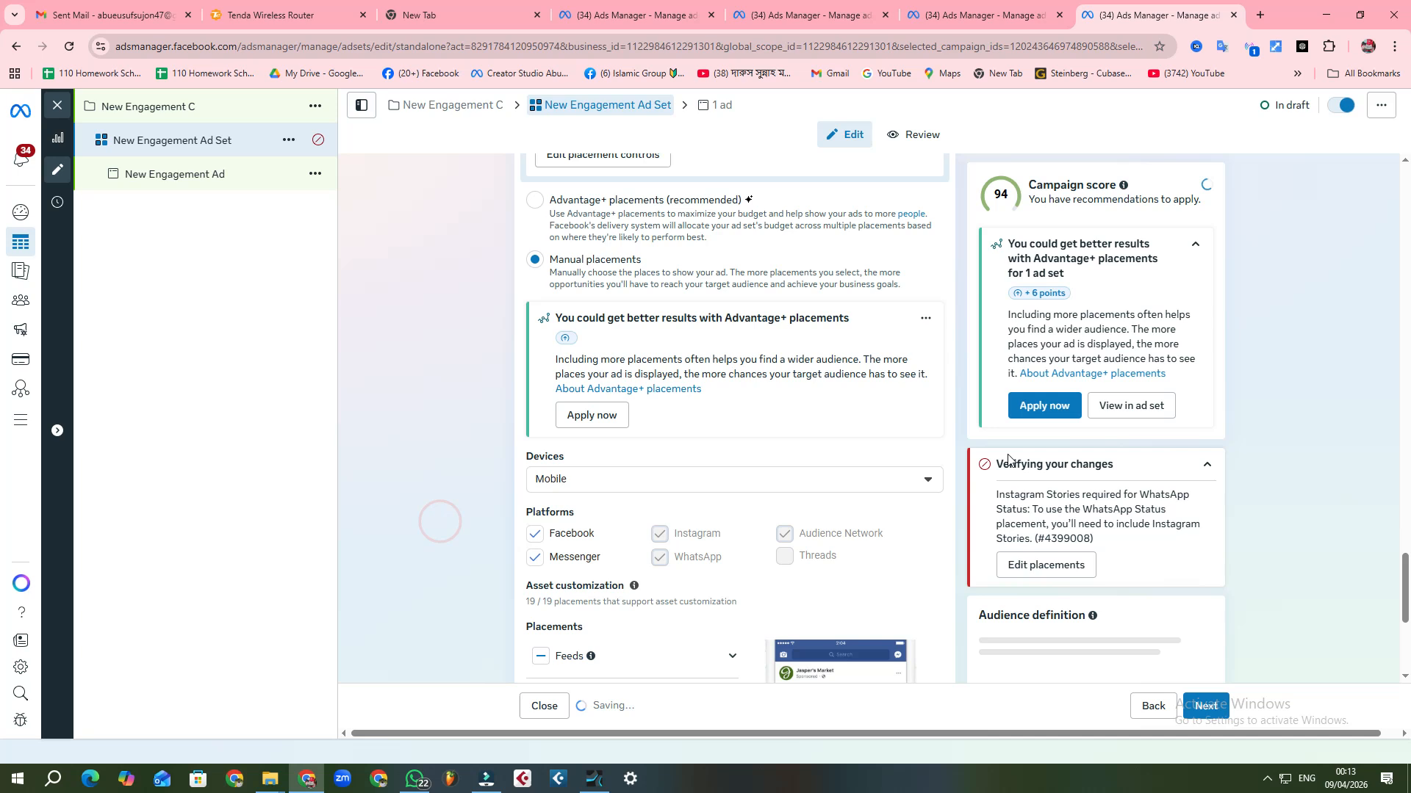
{"action": "scroll", "coordinate": [722, 456], "scroll_direction": "down", "scroll_amount": 4}
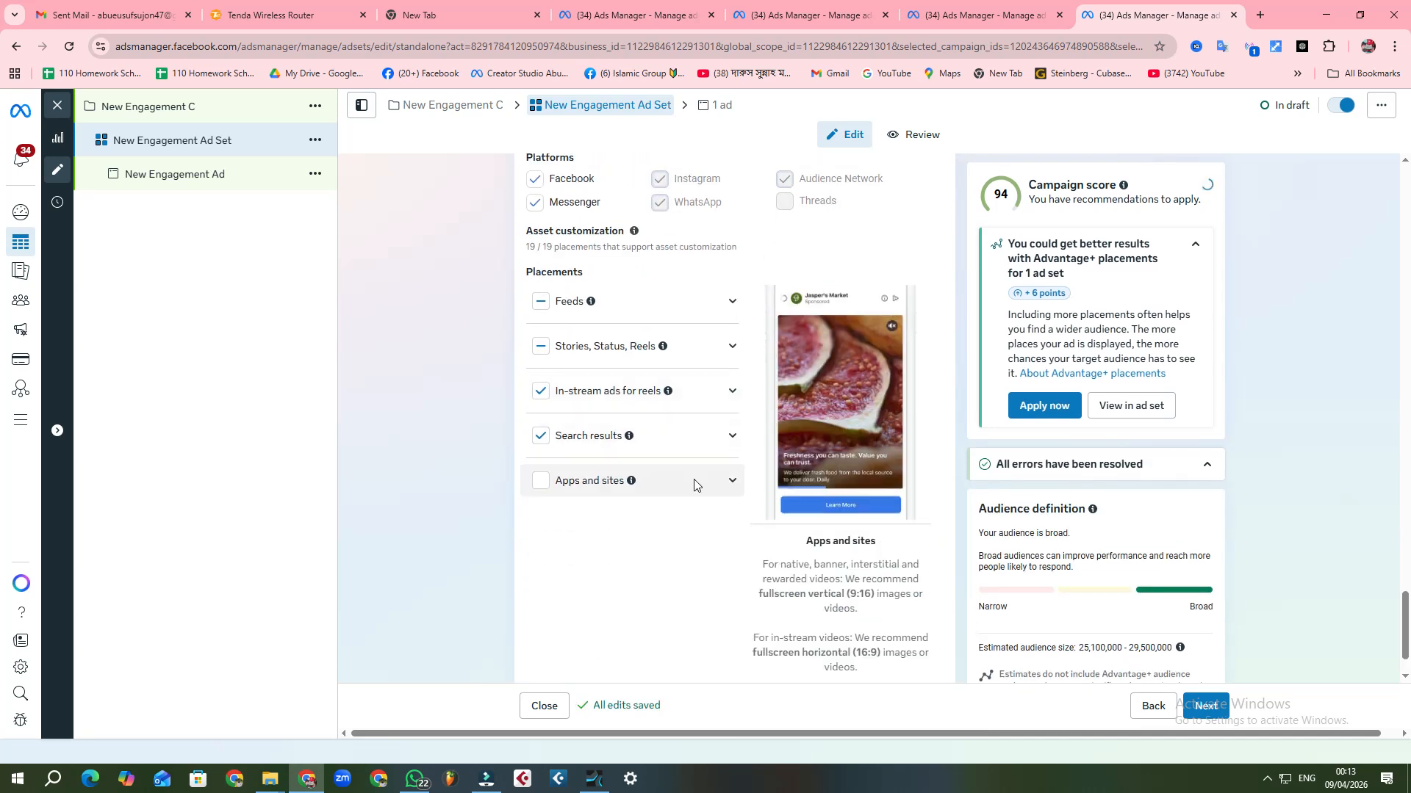
Step: Review the ad set's placements, detailed targeting, locations, schedule and daily budget
{"action": "scroll", "coordinate": [702, 474], "scroll_direction": "up", "scroll_amount": 3}
{"action": "scroll", "coordinate": [702, 474], "scroll_direction": "up", "scroll_amount": 3}
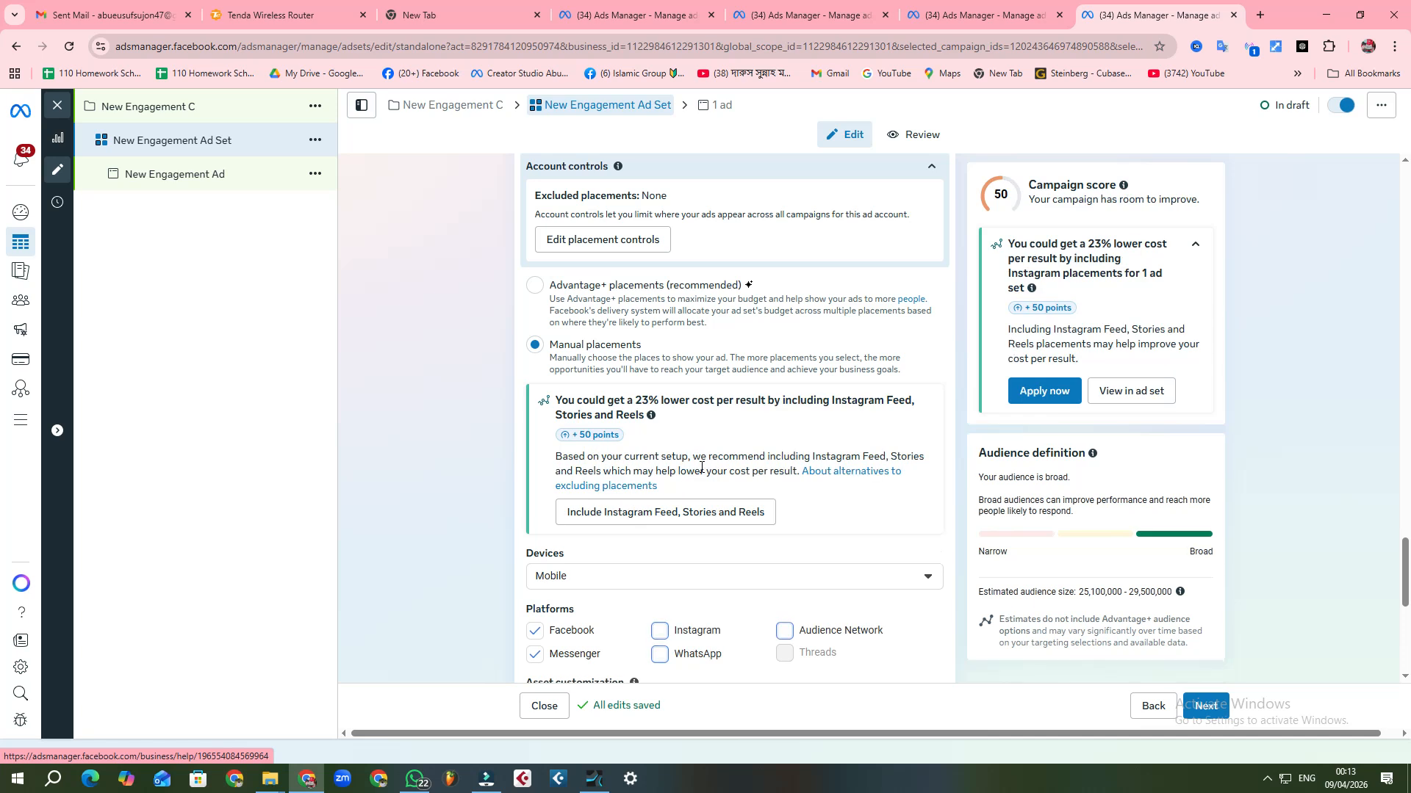
{"action": "scroll", "coordinate": [701, 468], "scroll_direction": "up", "scroll_amount": 3}
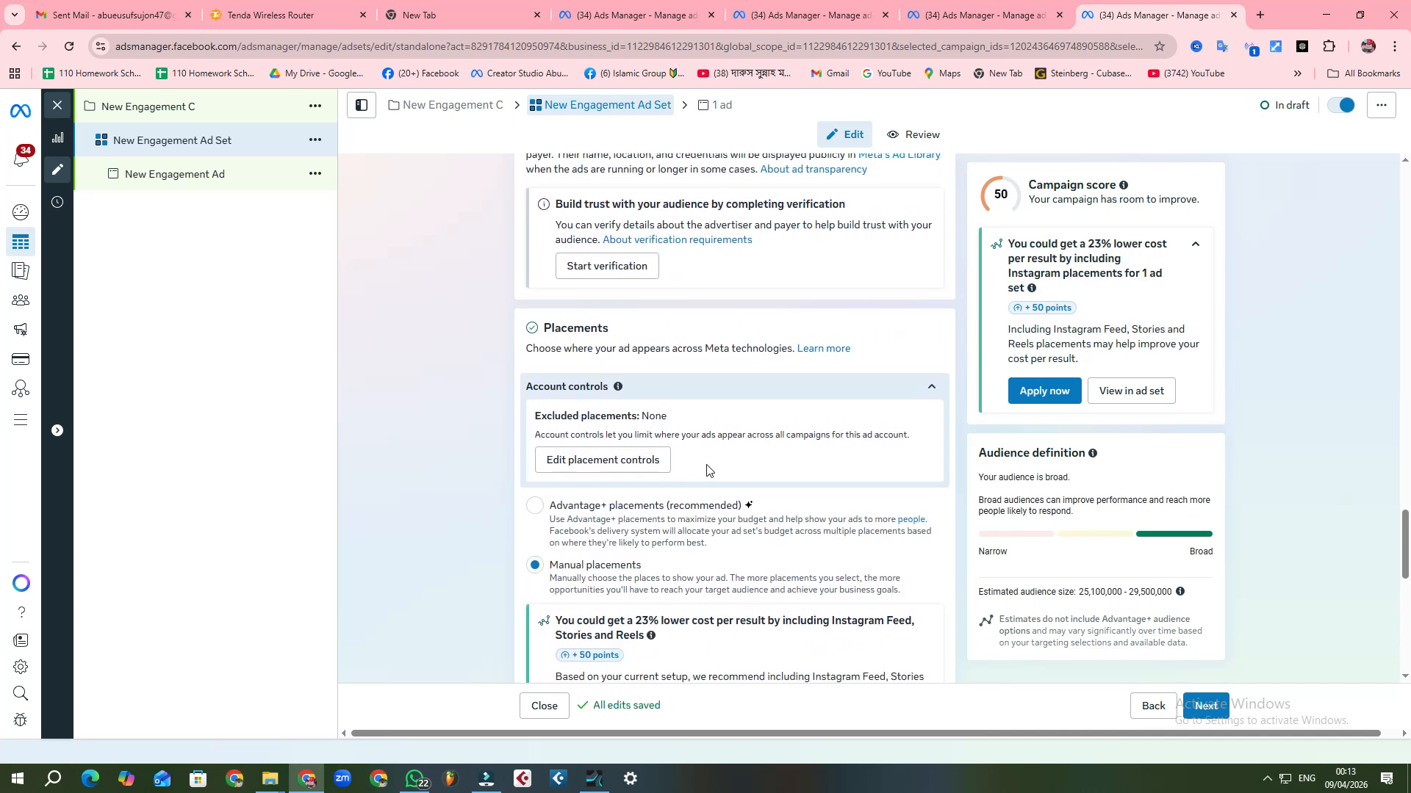
{"action": "scroll", "coordinate": [707, 470], "scroll_direction": "up", "scroll_amount": 5}
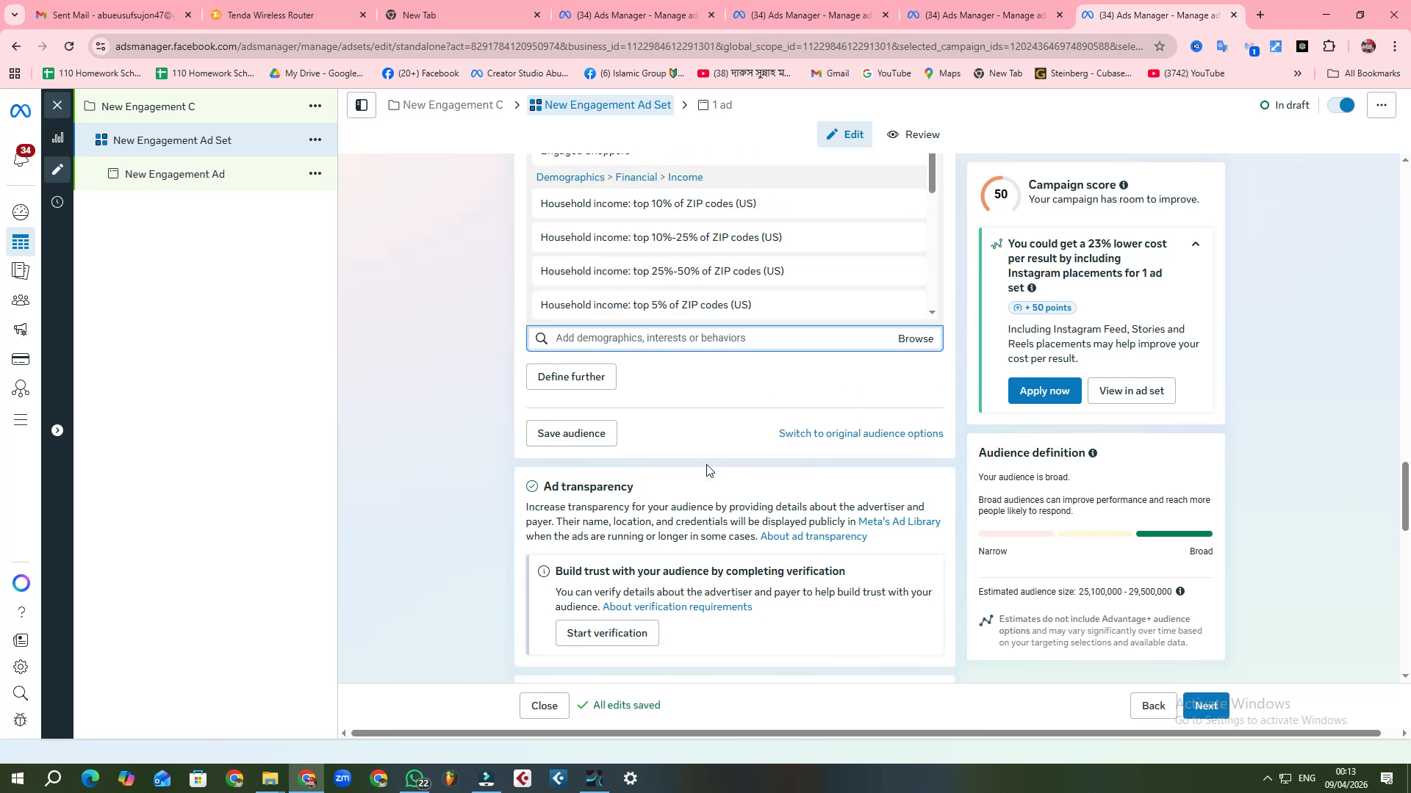
{"action": "scroll", "coordinate": [706, 471], "scroll_direction": "up", "scroll_amount": 4}
{"action": "scroll", "coordinate": [804, 382], "scroll_direction": "up", "scroll_amount": 4}
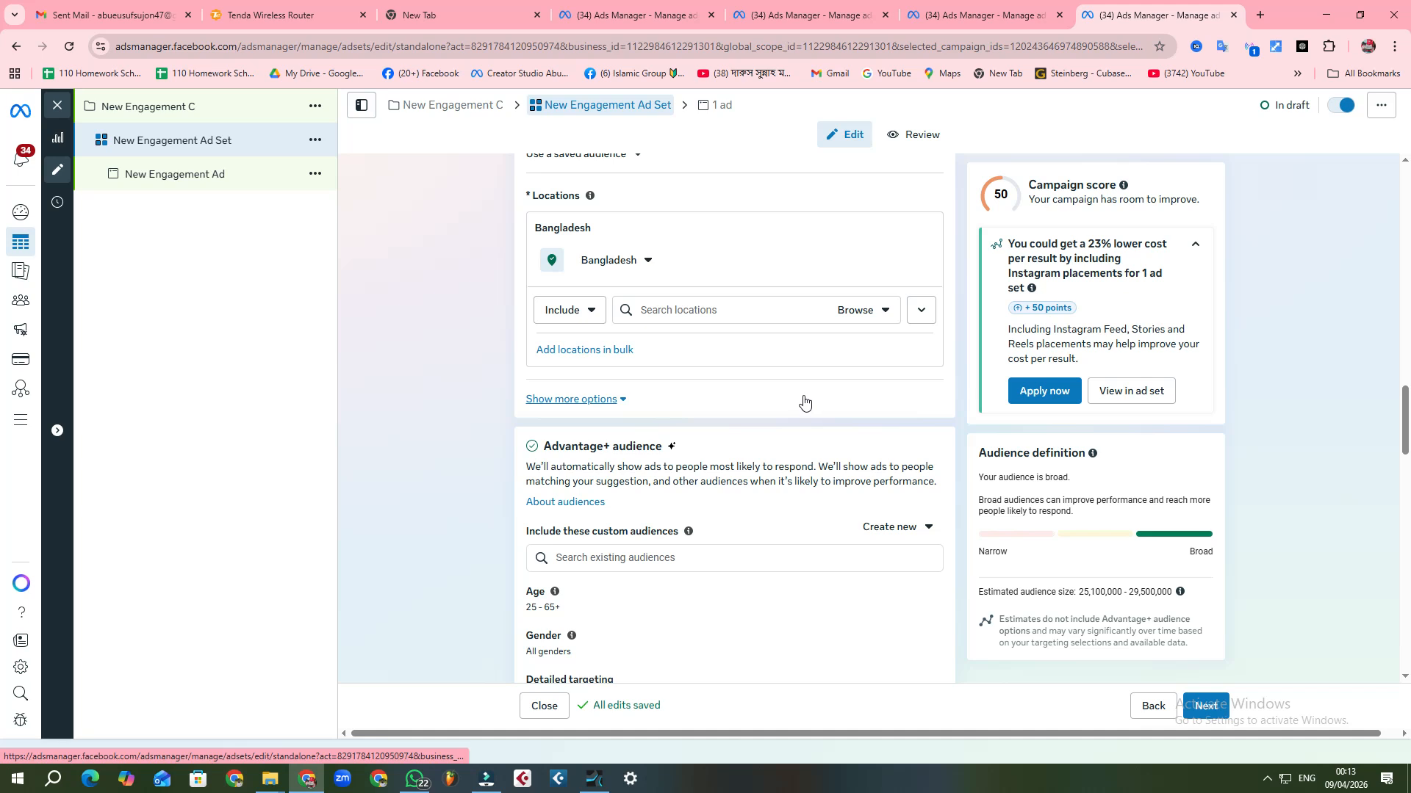
{"action": "scroll", "coordinate": [804, 402], "scroll_direction": "up", "scroll_amount": 3}
{"action": "scroll", "coordinate": [800, 402], "scroll_direction": "up", "scroll_amount": 1}
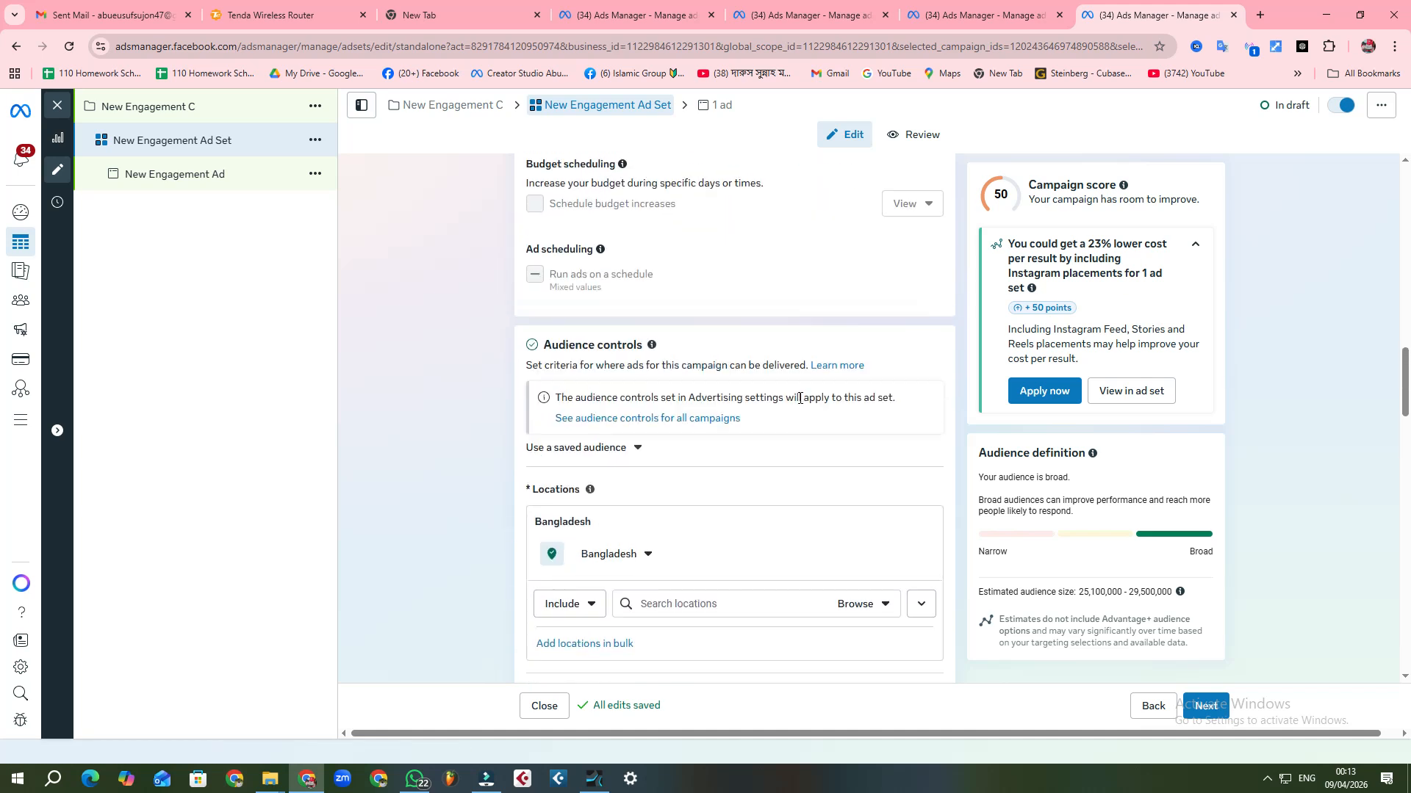
{"action": "scroll", "coordinate": [799, 398], "scroll_direction": "up", "scroll_amount": 5}
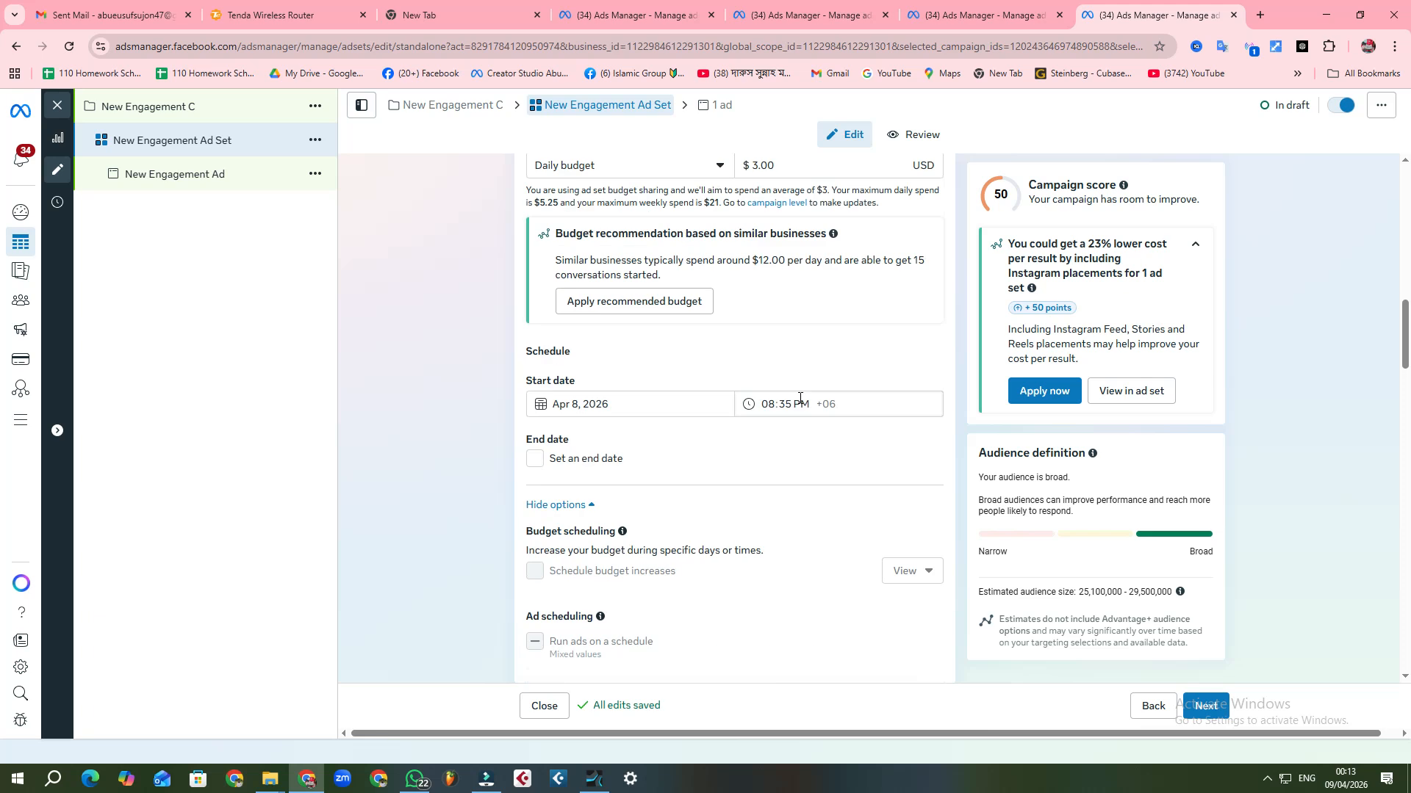
{"action": "scroll", "coordinate": [800, 397], "scroll_direction": "up", "scroll_amount": 3}
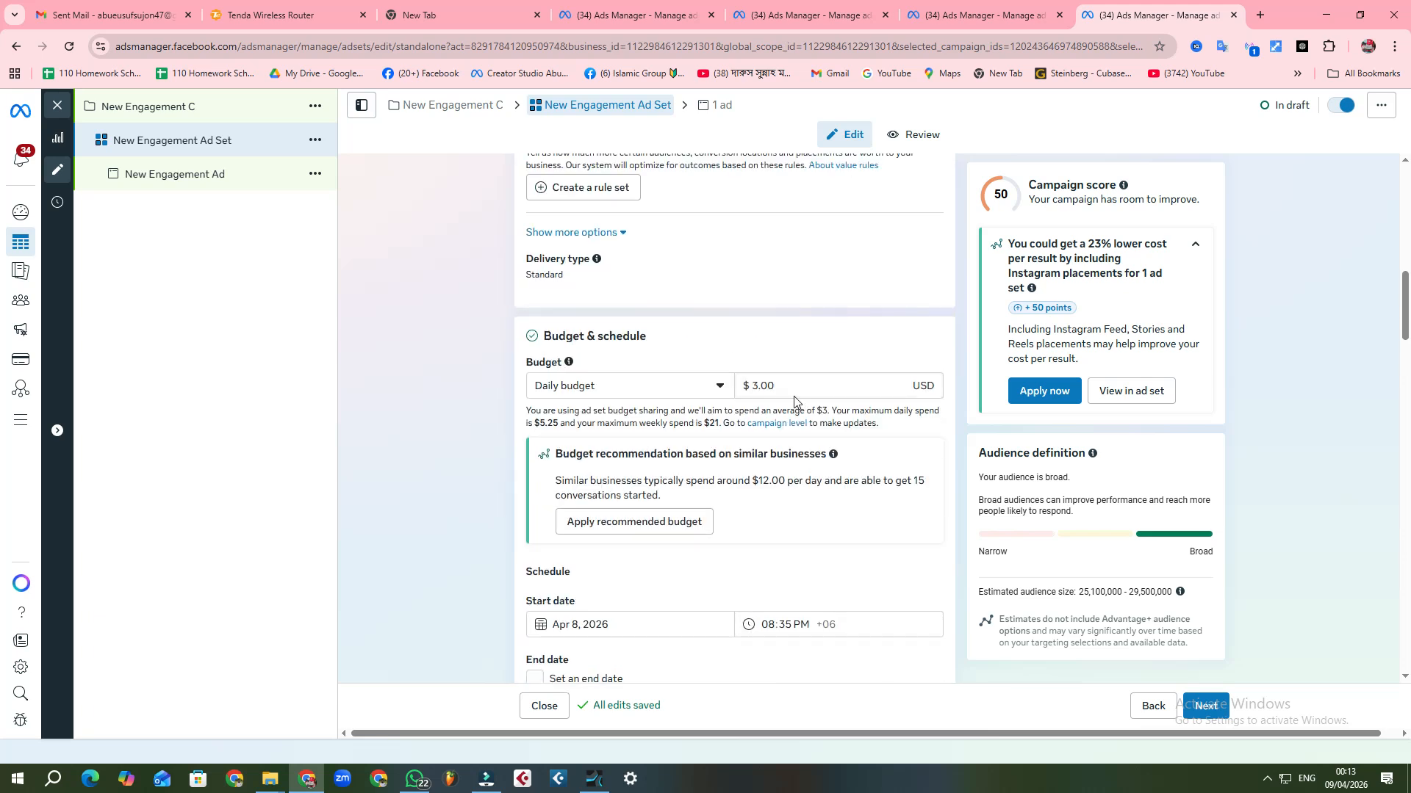
Step: Set the maximum age of the Advantage+ audience to 60
{"action": "scroll", "coordinate": [794, 400], "scroll_direction": "down", "scroll_amount": 10}
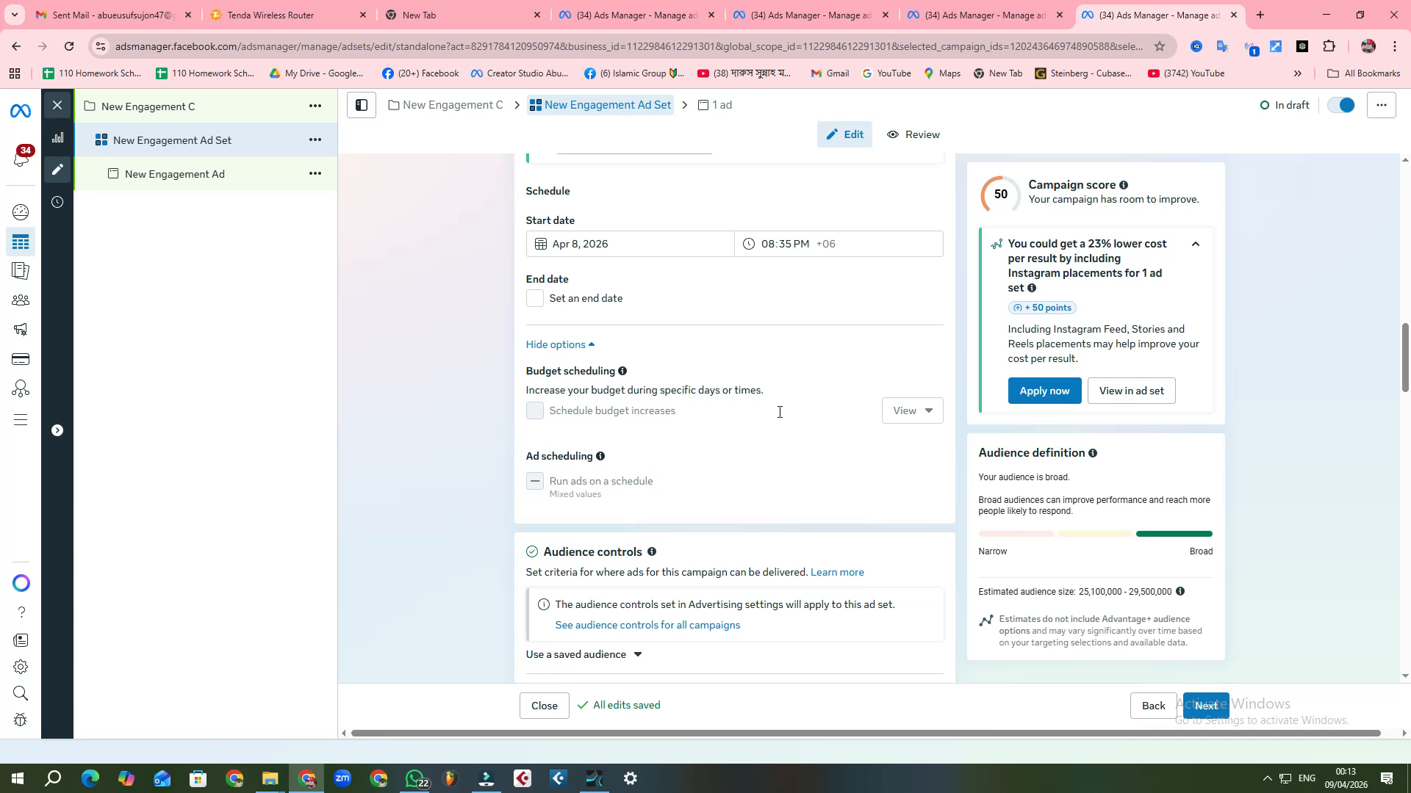
{"action": "scroll", "coordinate": [747, 460], "scroll_direction": "down", "scroll_amount": 3}
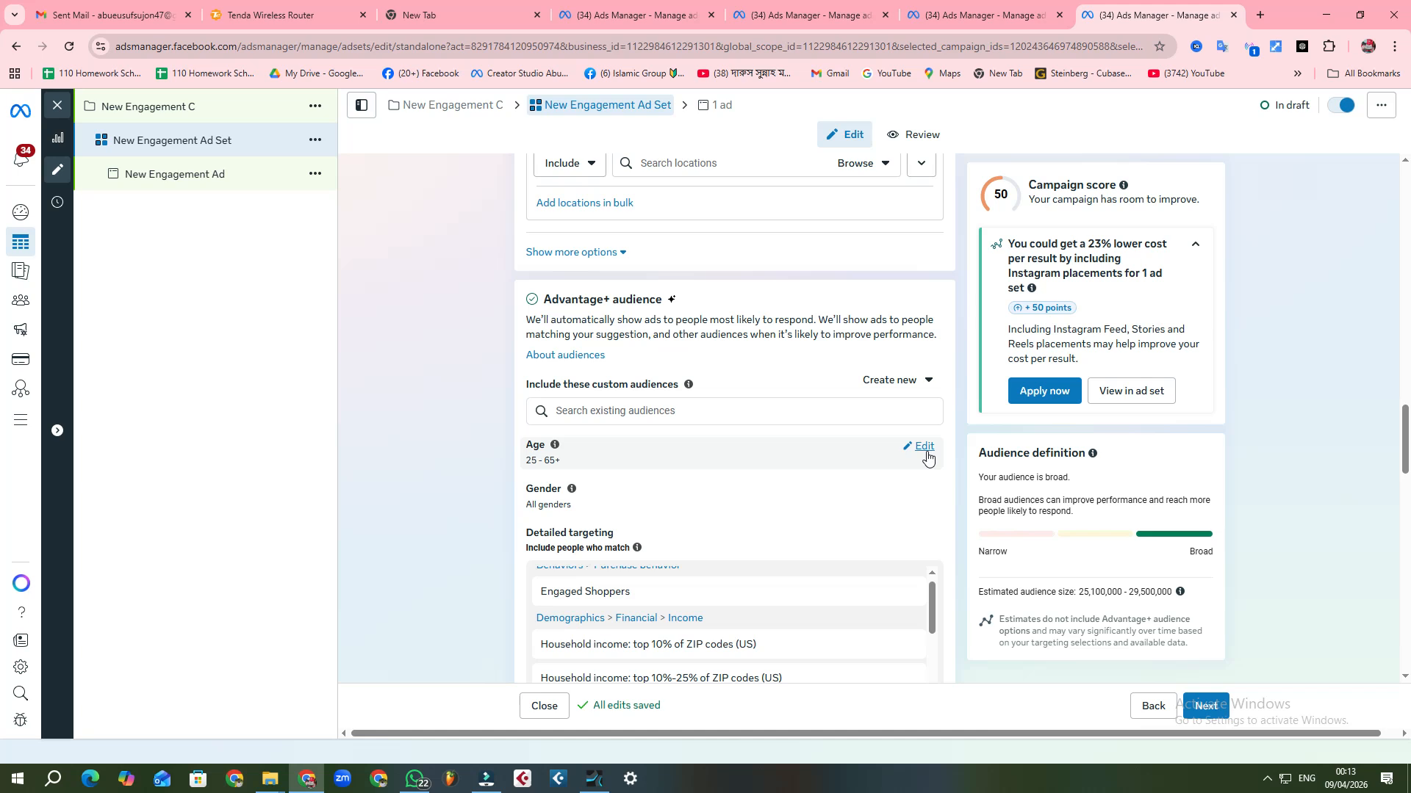
{"action": "left_click", "coordinate": [925, 452]}
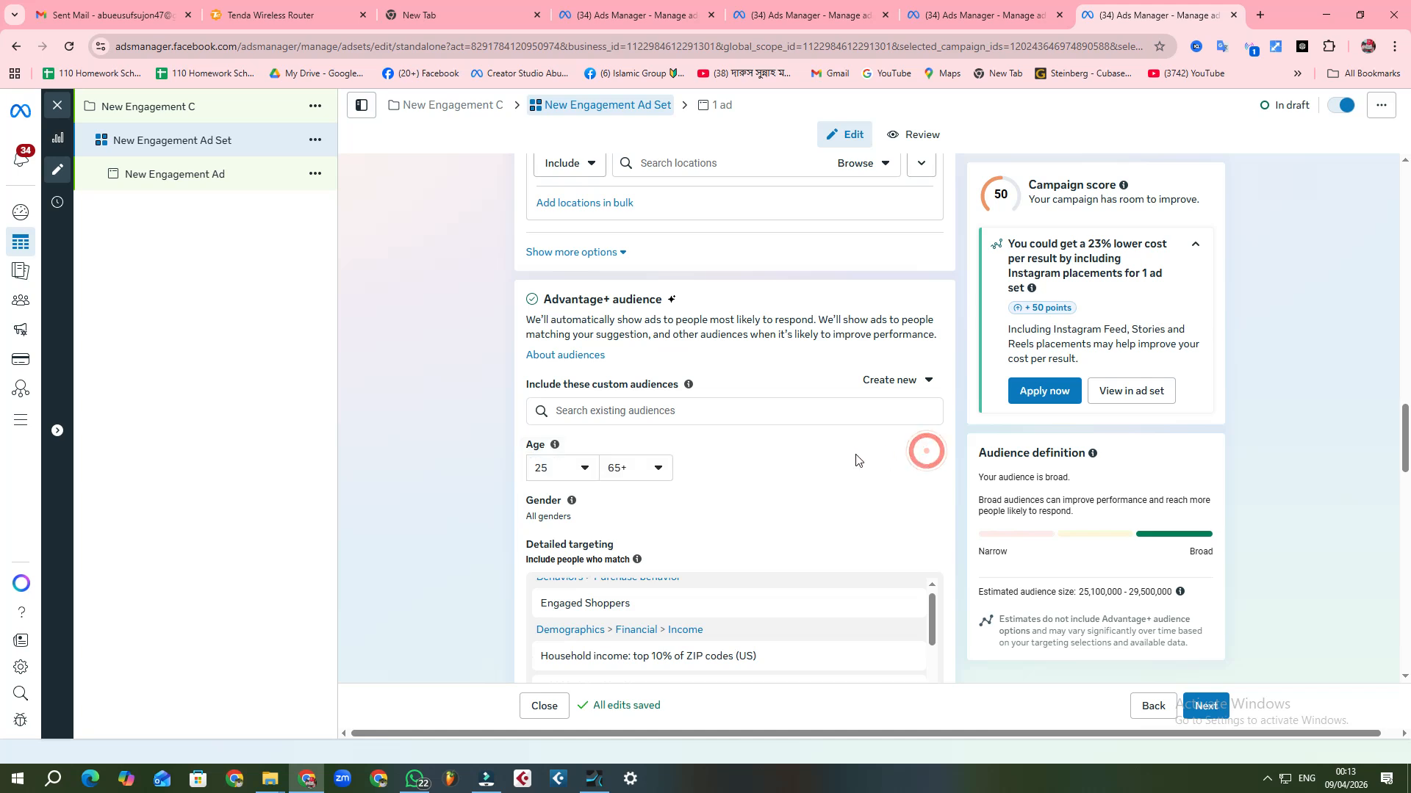
{"action": "left_click", "coordinate": [658, 477]}
{"action": "left_click", "coordinate": [615, 545]}
{"action": "left_click", "coordinate": [465, 488]}
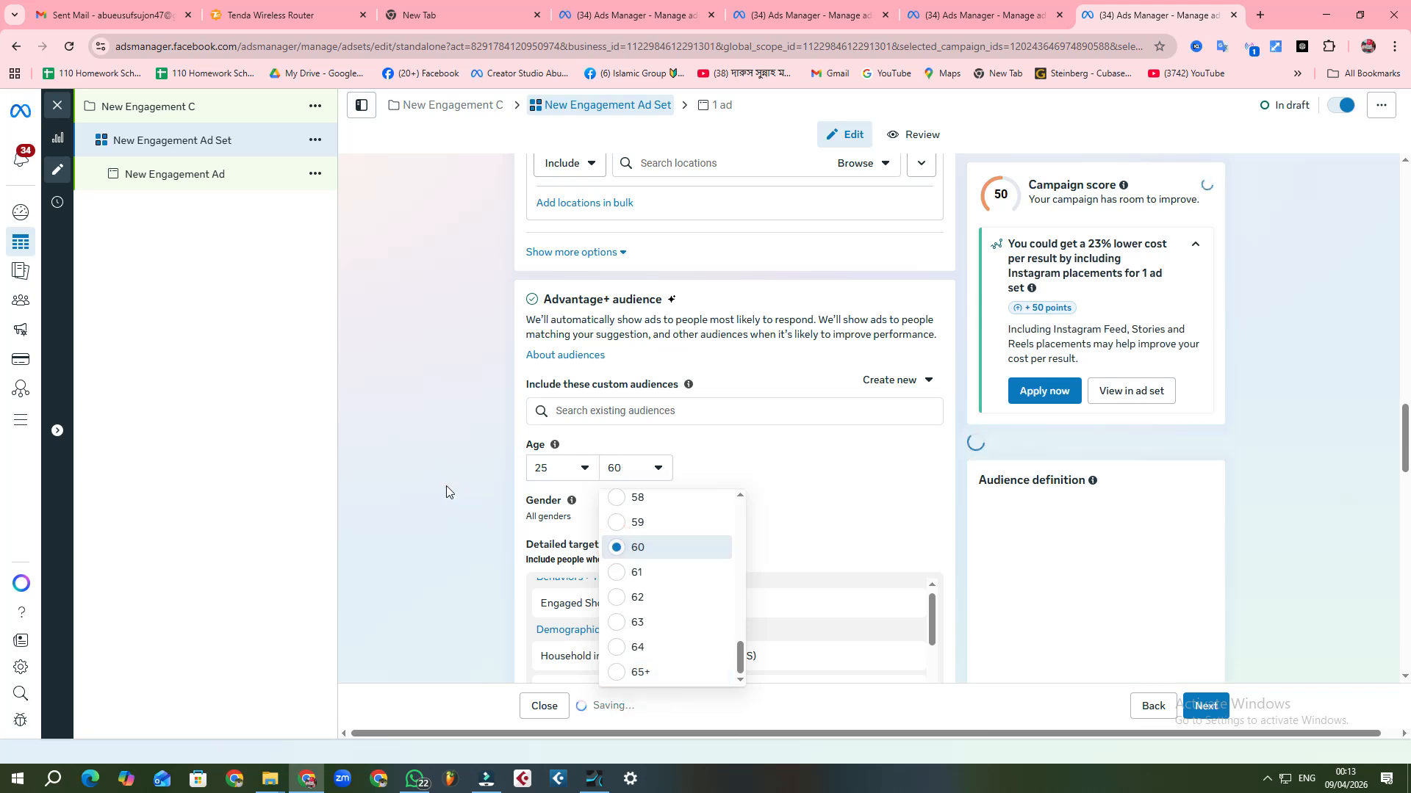
{"action": "left_click", "coordinate": [447, 486]}
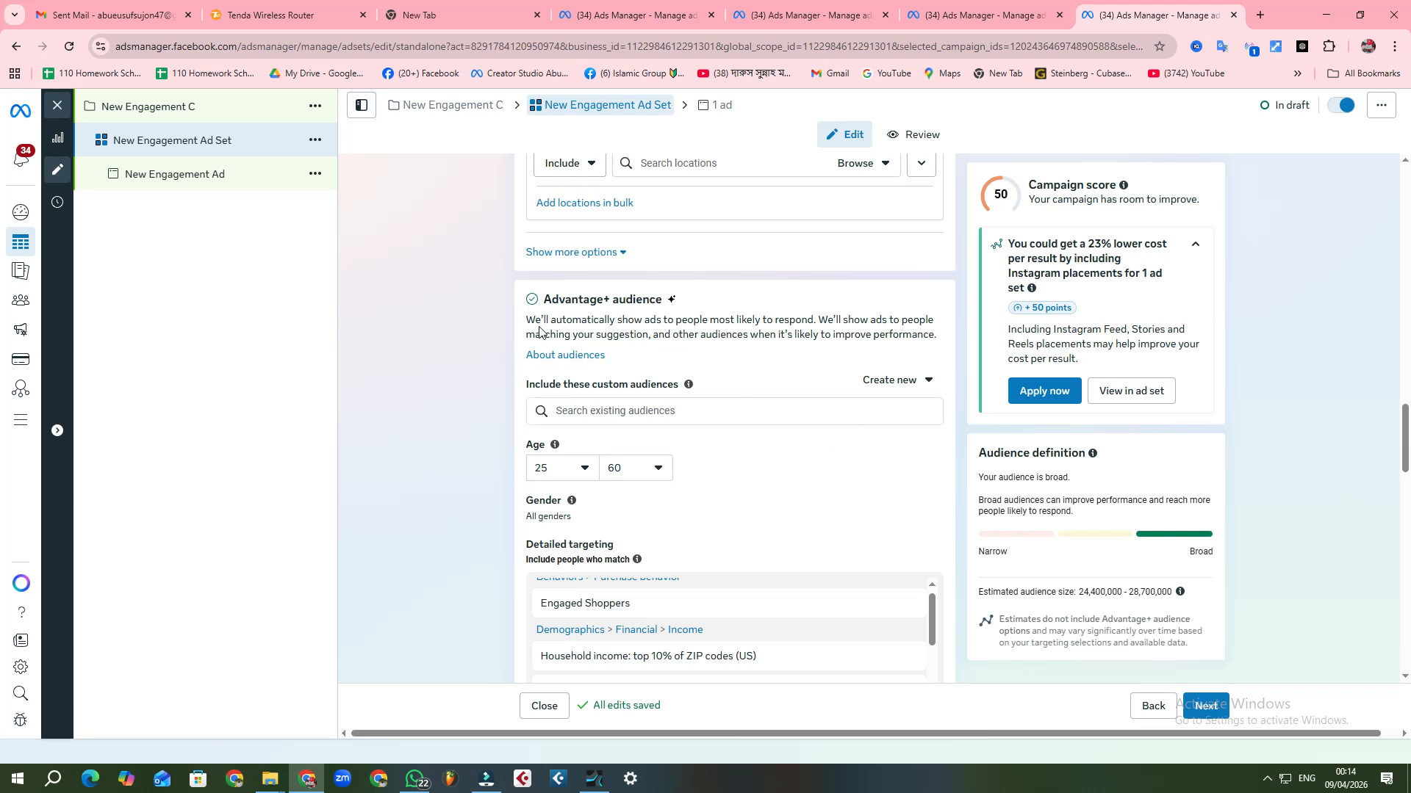
Step: Open the New Engagement Ad's settings and start setting up its ad creative as a video ad
{"action": "scroll", "coordinate": [774, 438], "scroll_direction": "down", "scroll_amount": 2}
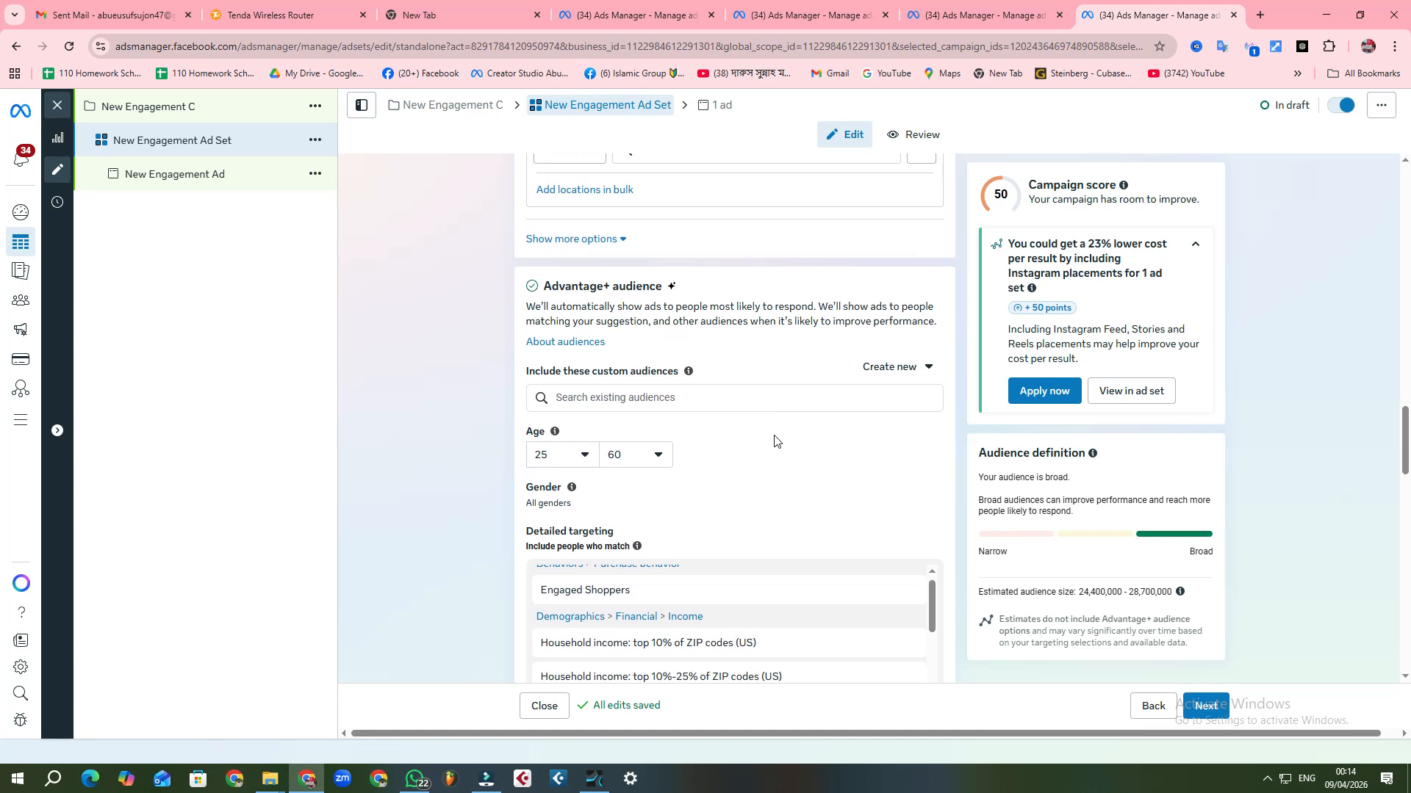
{"action": "left_click", "coordinate": [209, 178]}
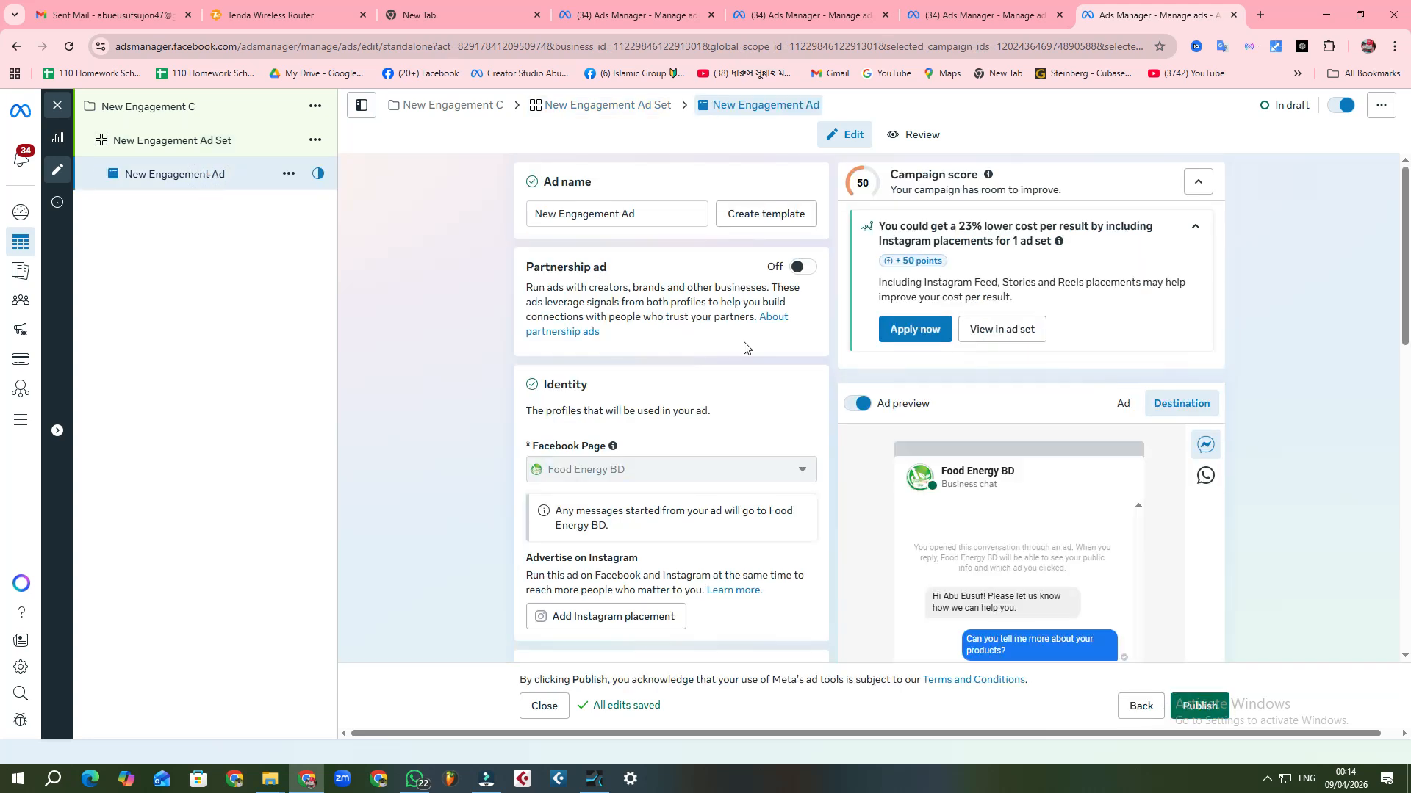
{"action": "scroll", "coordinate": [669, 385], "scroll_direction": "down", "scroll_amount": 4}
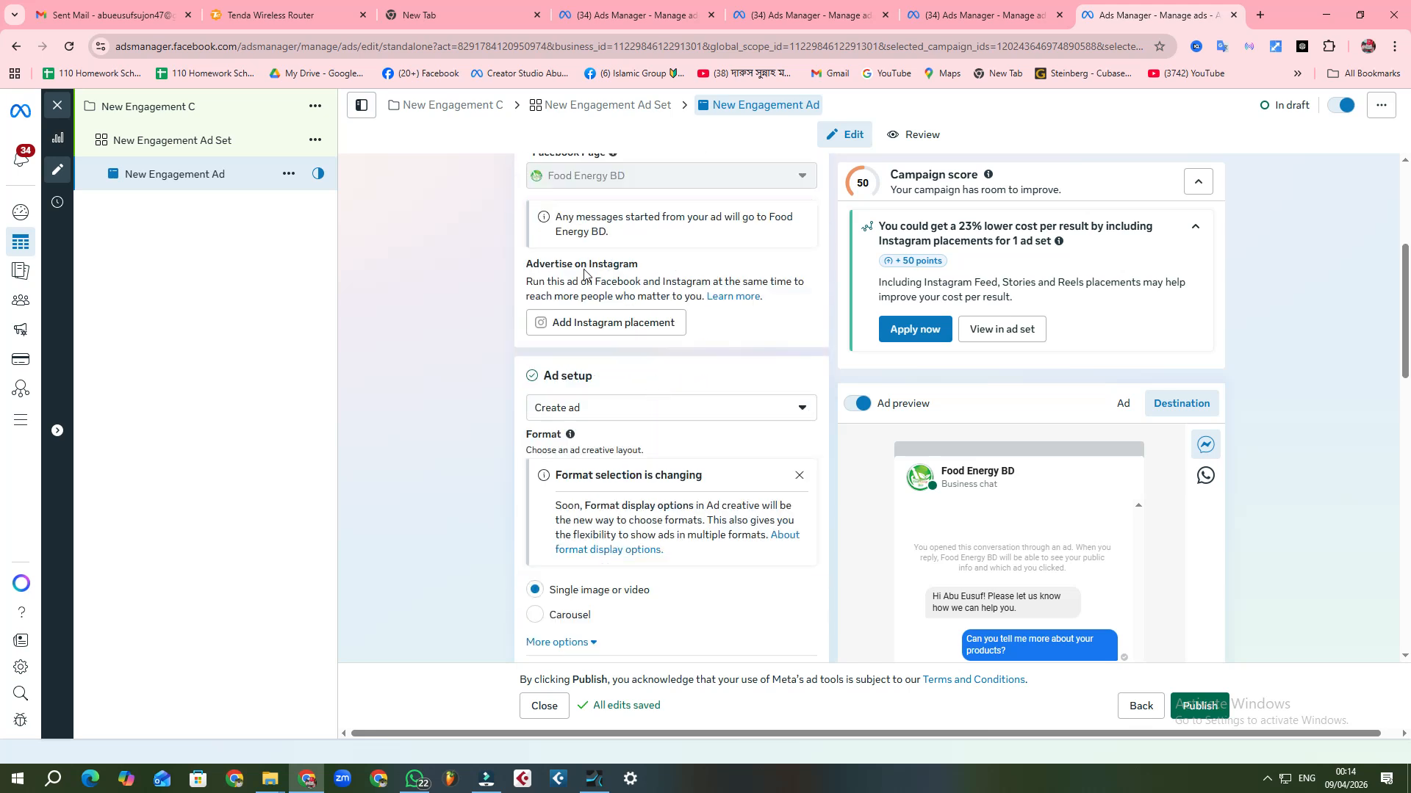
{"action": "scroll", "coordinate": [657, 345], "scroll_direction": "down", "scroll_amount": 5}
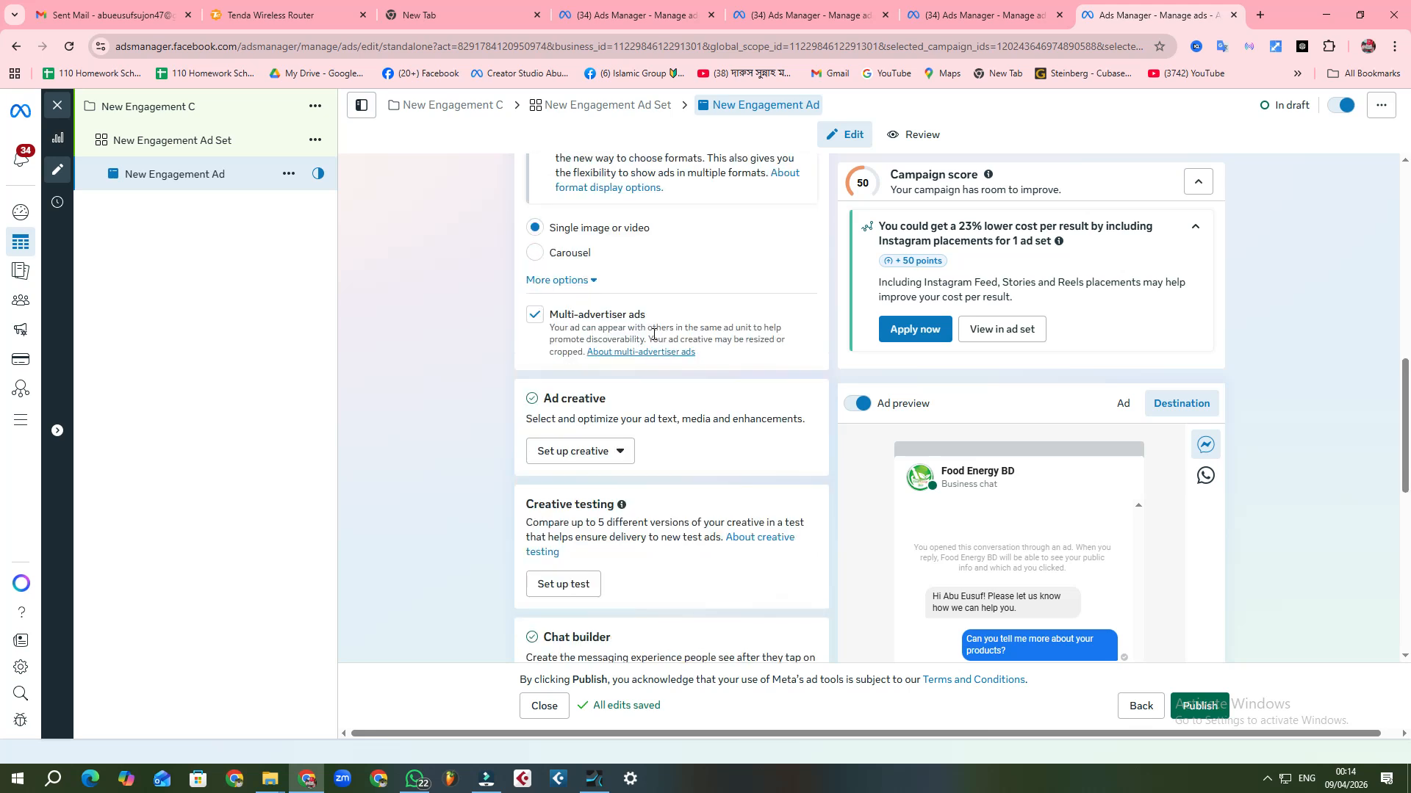
{"action": "scroll", "coordinate": [654, 336], "scroll_direction": "down", "scroll_amount": 1}
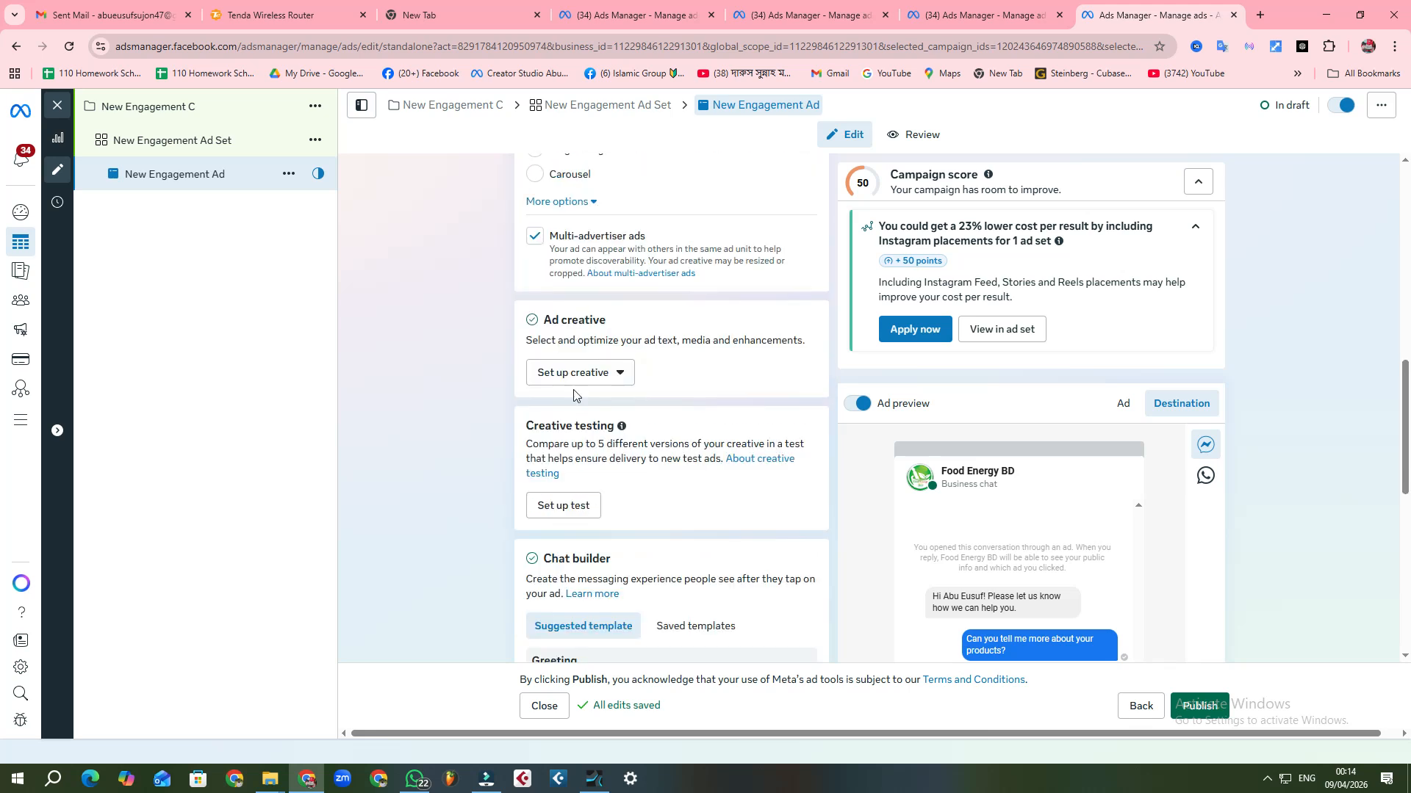
{"action": "left_click", "coordinate": [598, 372]}
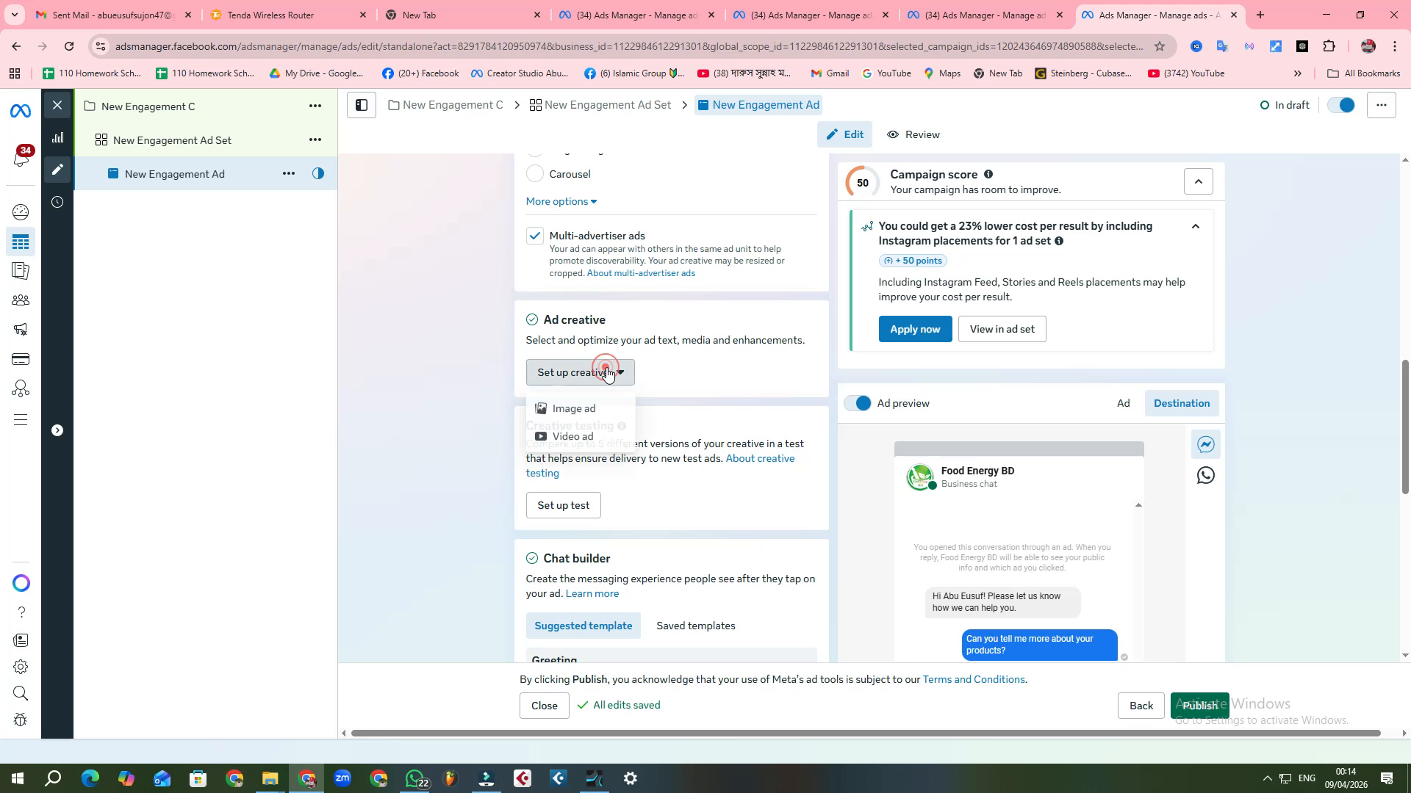
{"action": "left_click", "coordinate": [576, 437]}
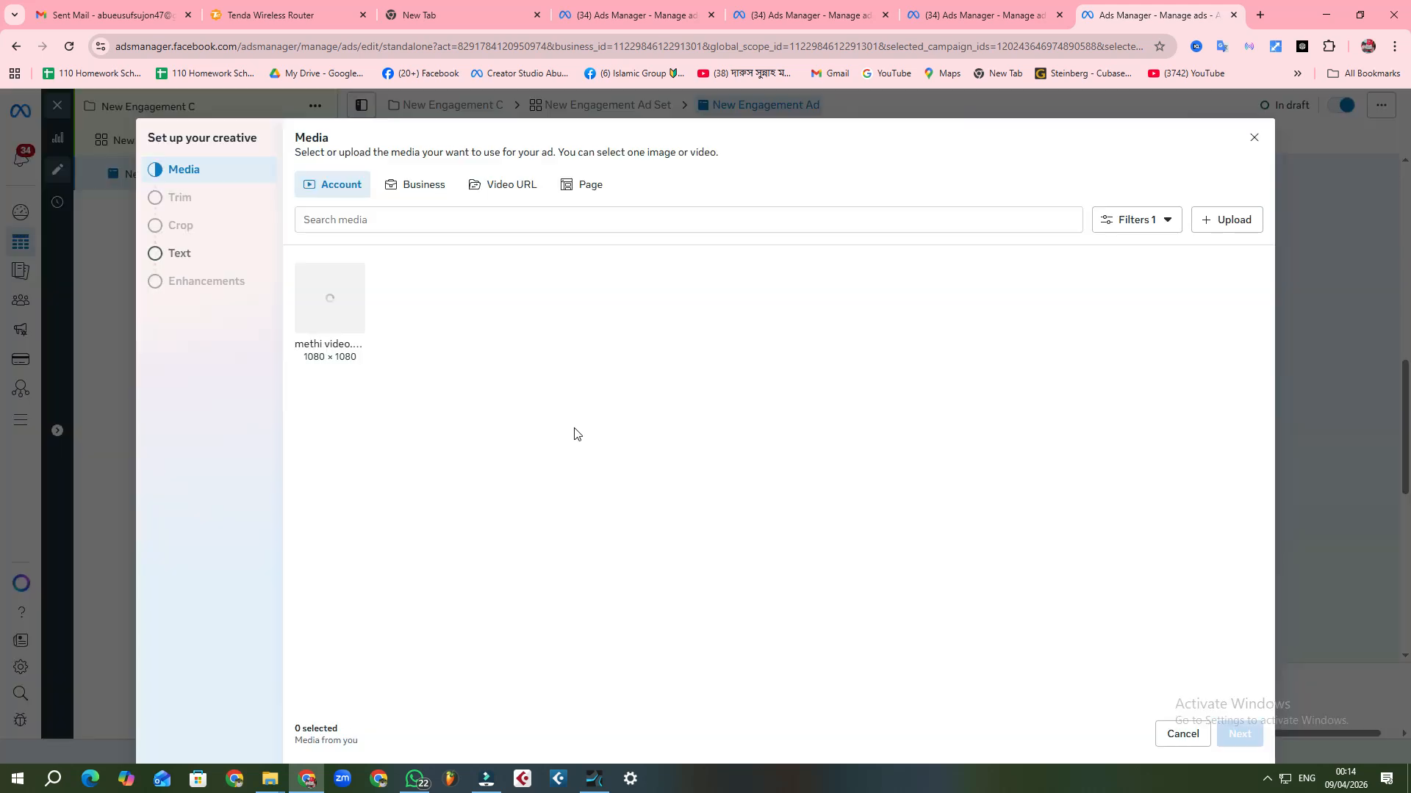
Step: Browse the Food Energy BD Page's media and select the 1080 × 1080 video of the man in white with a green strip along its lower edge
{"action": "left_click", "coordinate": [577, 194]}
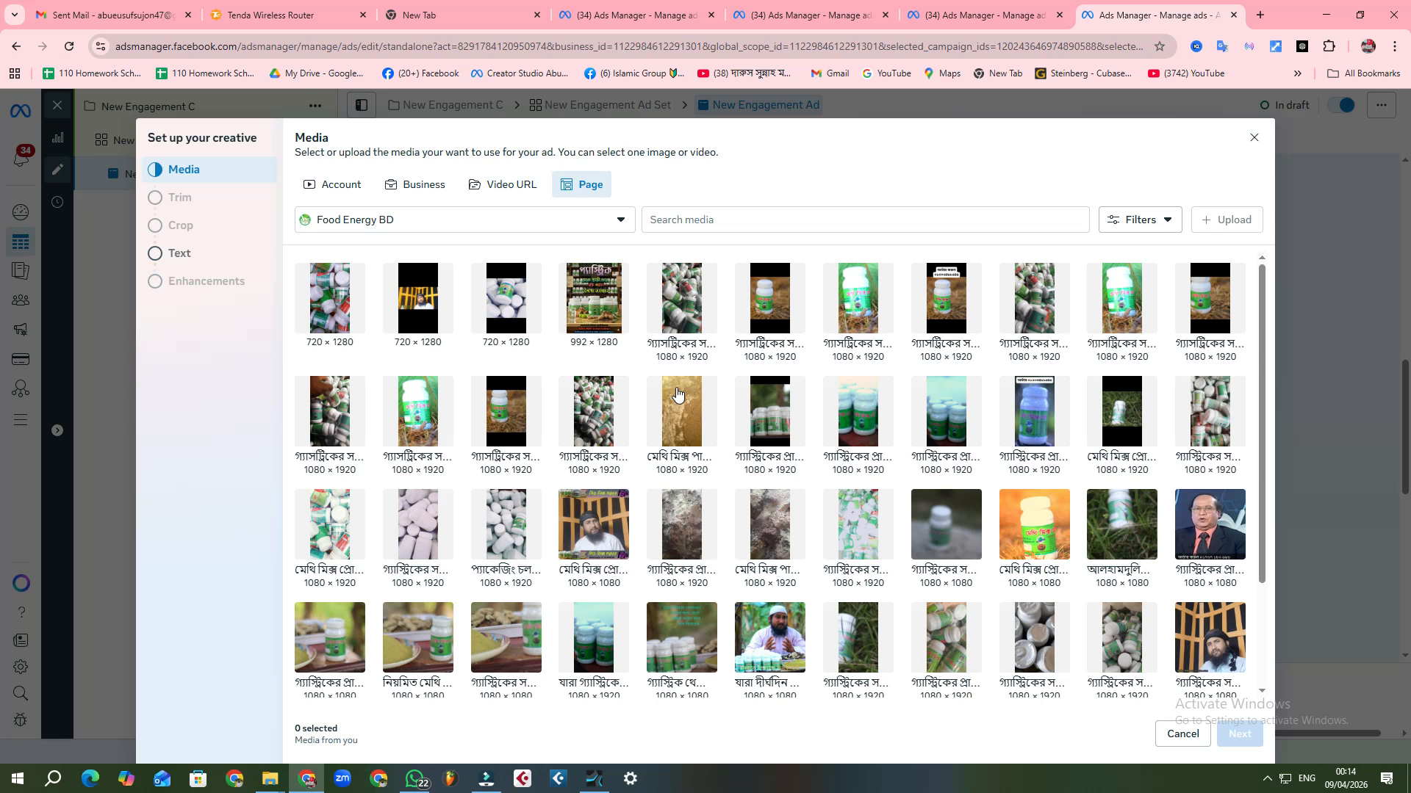
{"action": "scroll", "coordinate": [716, 400], "scroll_direction": "down", "scroll_amount": 1}
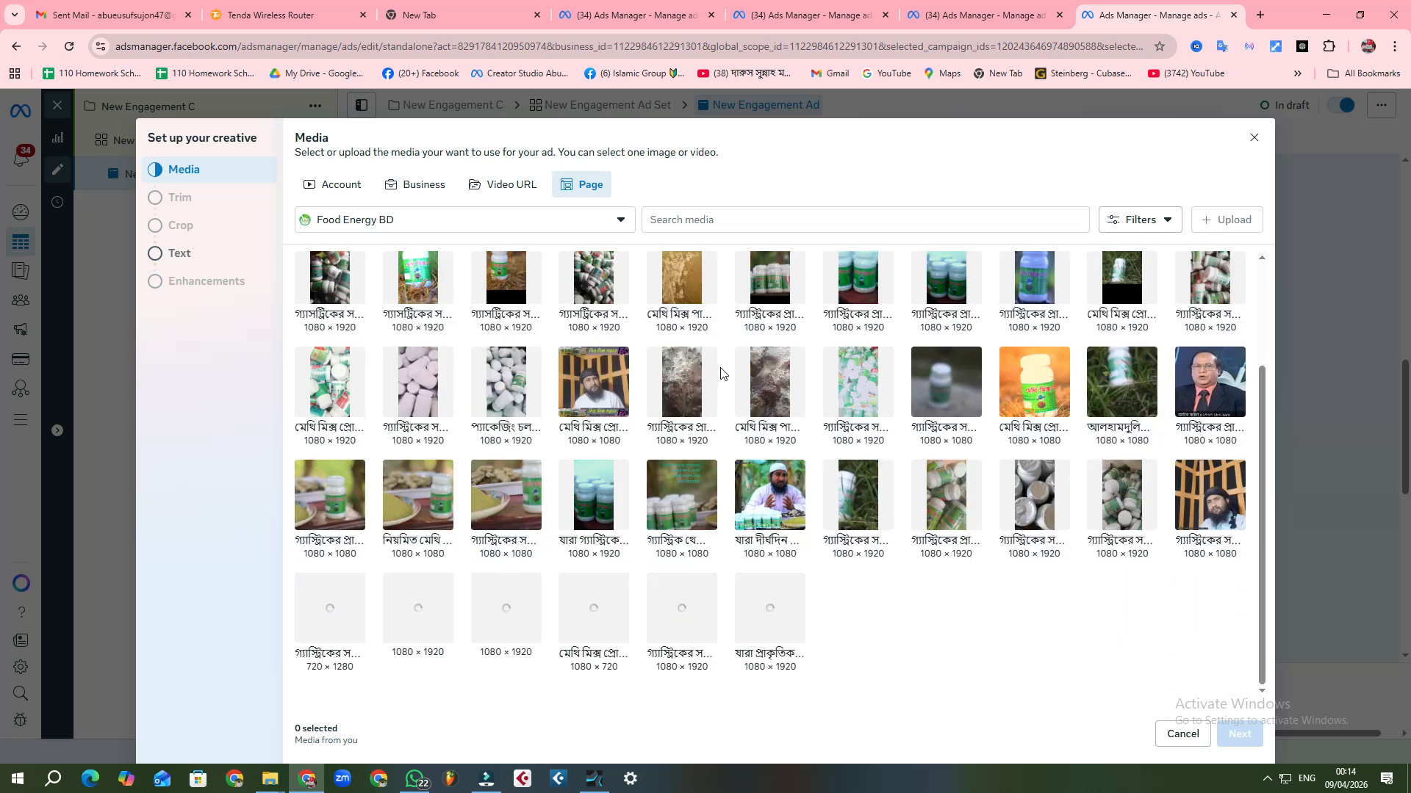
{"action": "scroll", "coordinate": [723, 374], "scroll_direction": "up", "scroll_amount": 1}
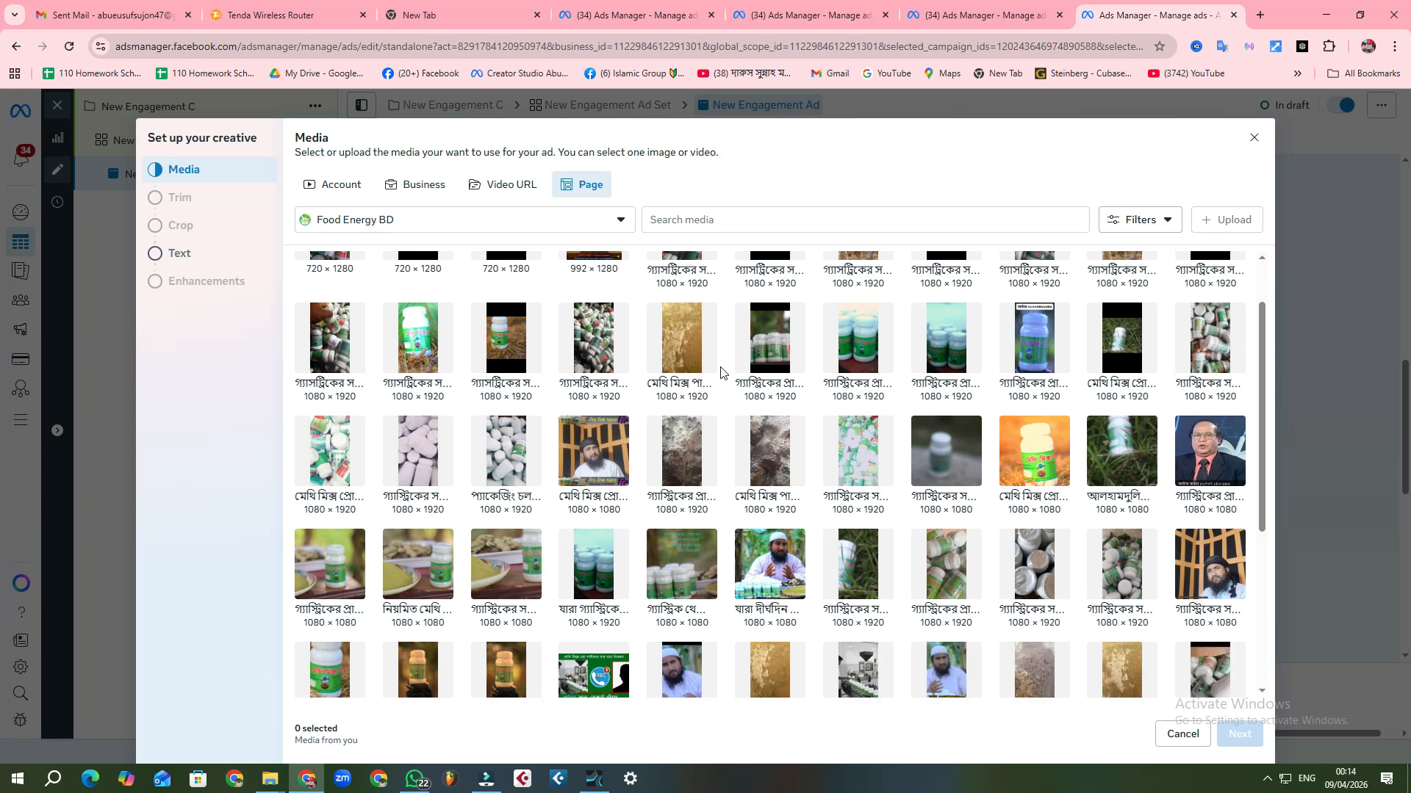
{"action": "scroll", "coordinate": [720, 371], "scroll_direction": "down", "scroll_amount": 4}
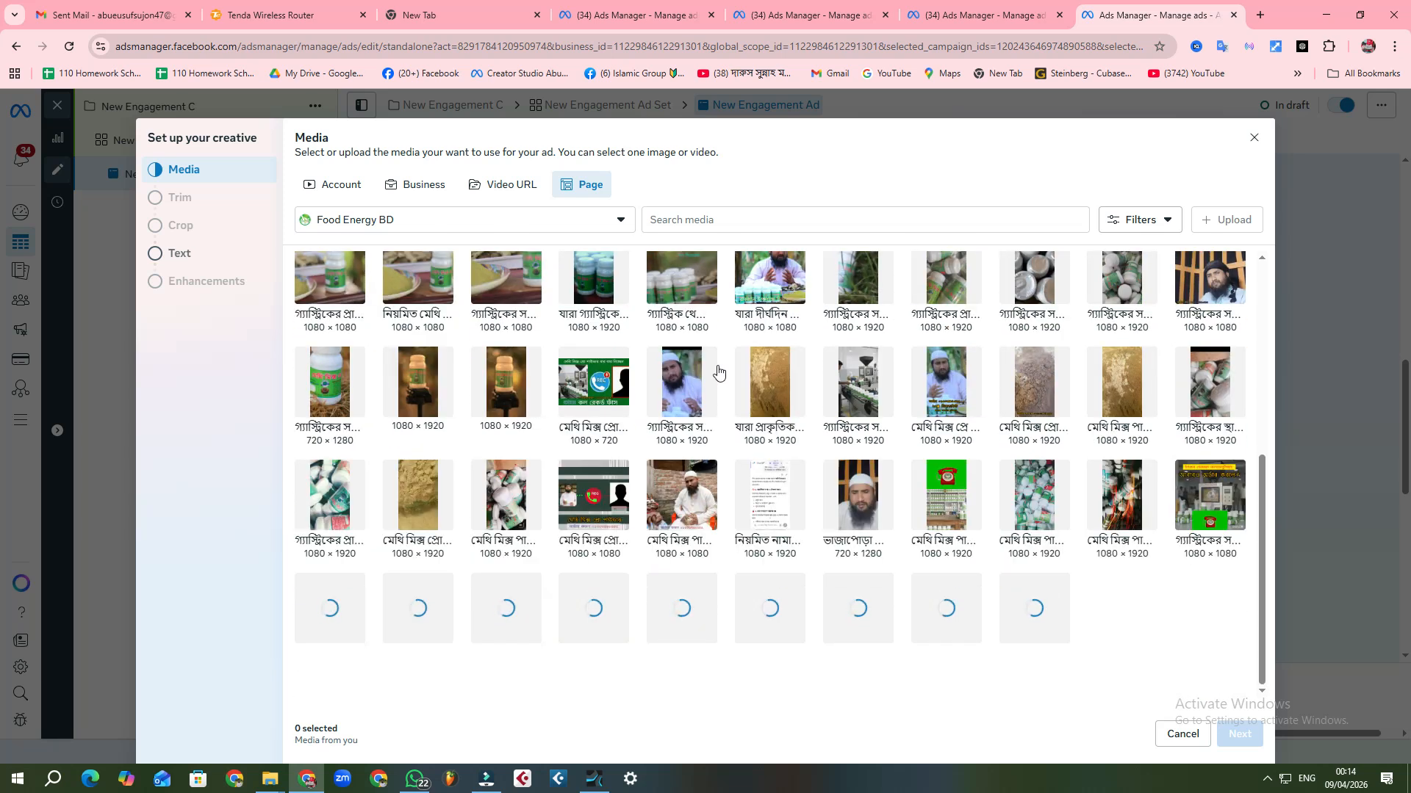
{"action": "scroll", "coordinate": [719, 373], "scroll_direction": "down", "scroll_amount": 3}
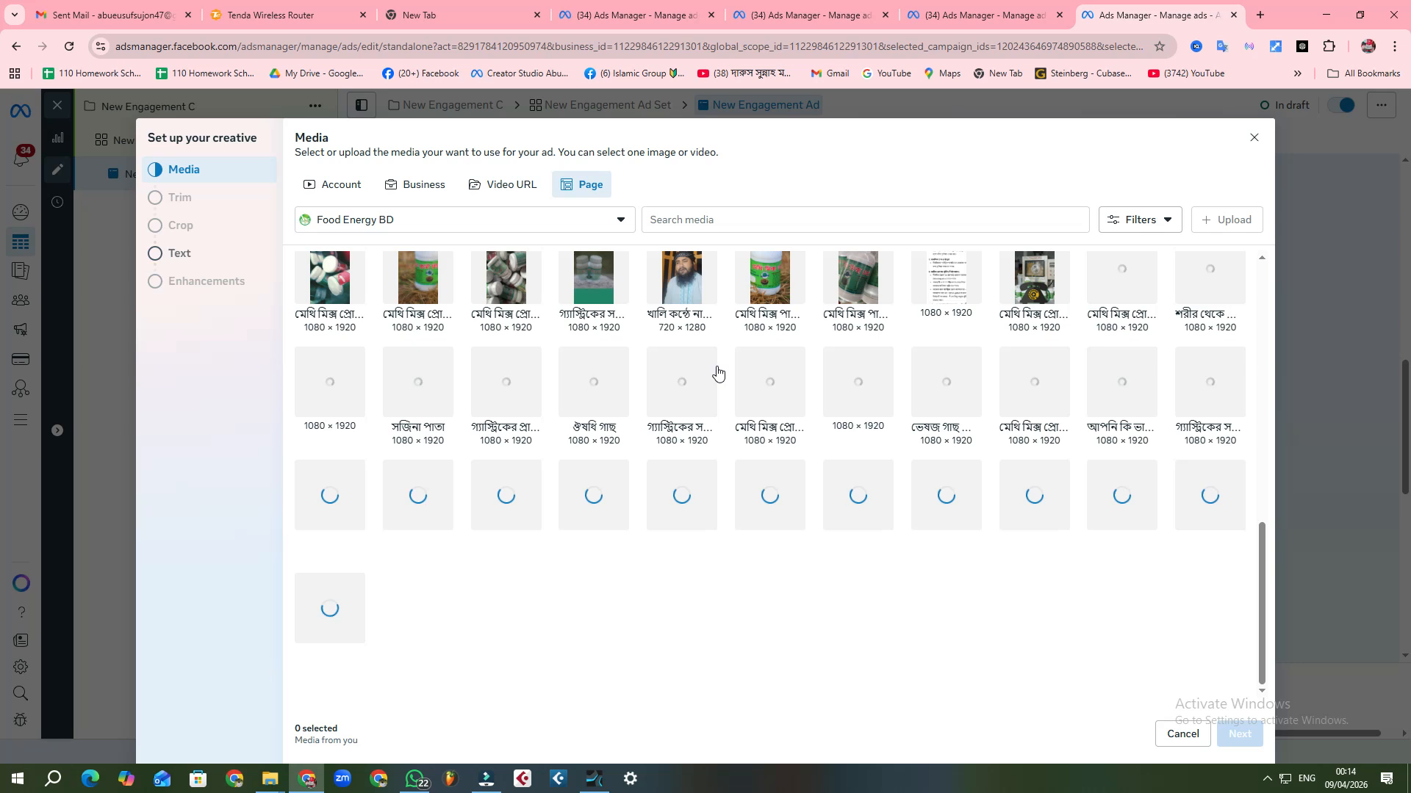
{"action": "scroll", "coordinate": [719, 375], "scroll_direction": "up", "scroll_amount": 1}
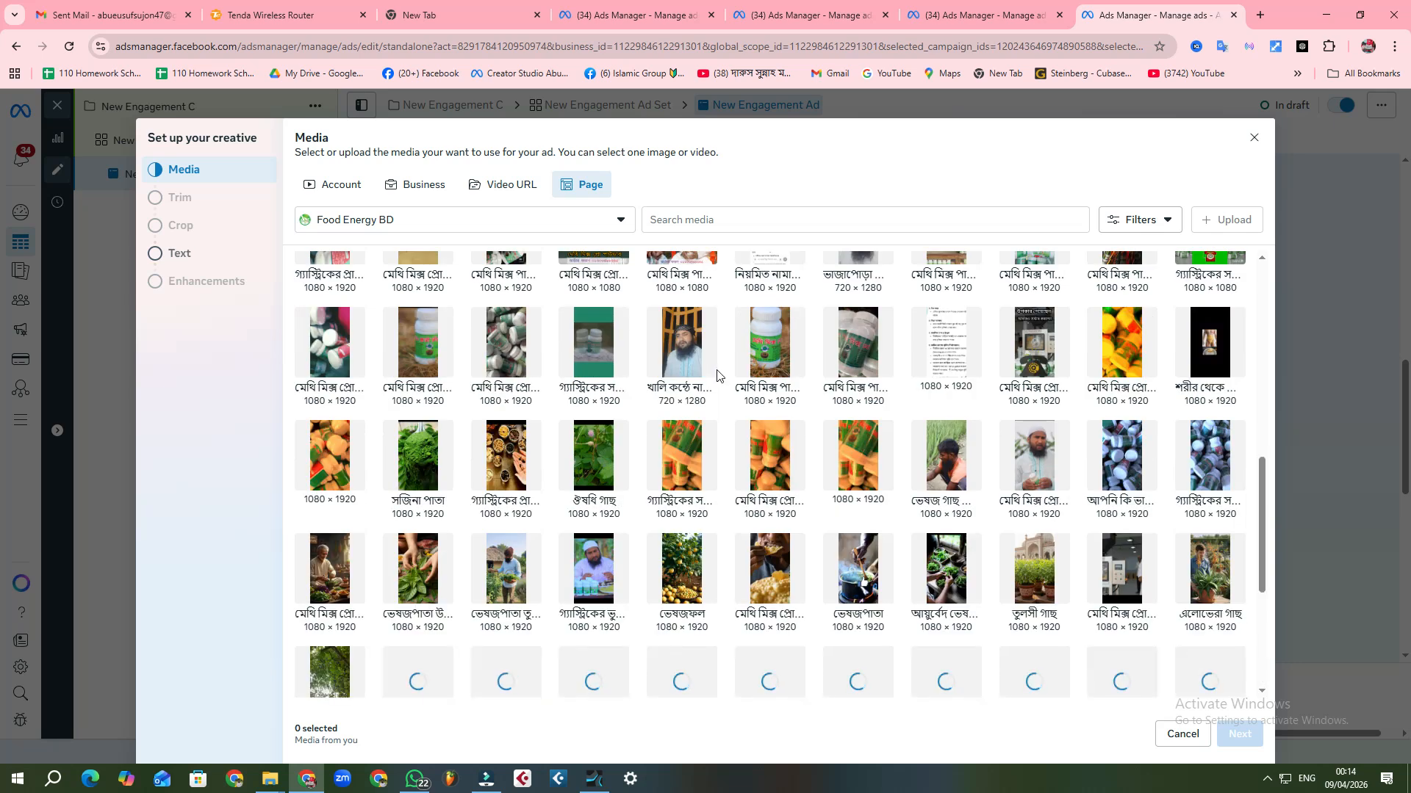
{"action": "scroll", "coordinate": [720, 376], "scroll_direction": "up", "scroll_amount": 9}
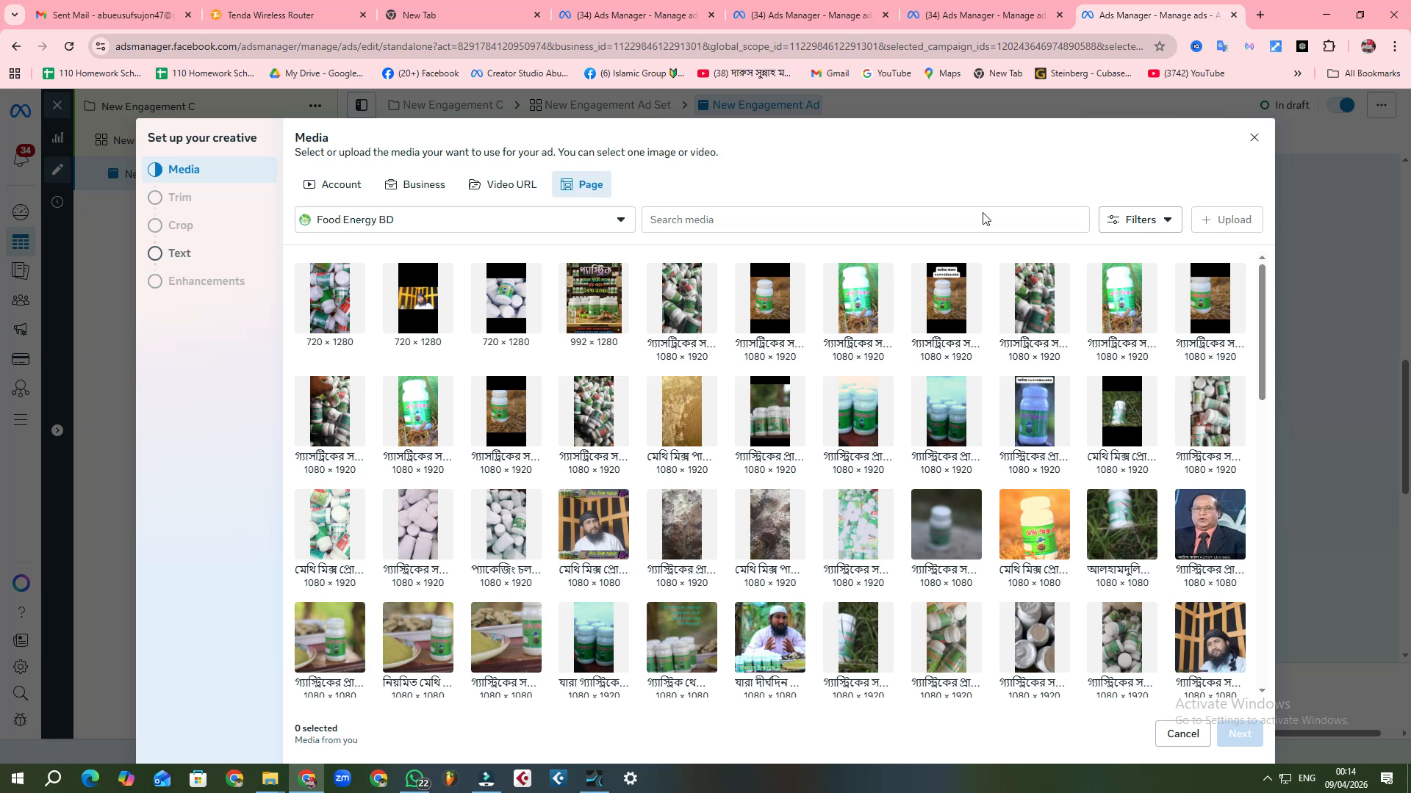
{"action": "scroll", "coordinate": [789, 345], "scroll_direction": "down", "scroll_amount": 3}
{"action": "scroll", "coordinate": [783, 358], "scroll_direction": "down", "scroll_amount": 3}
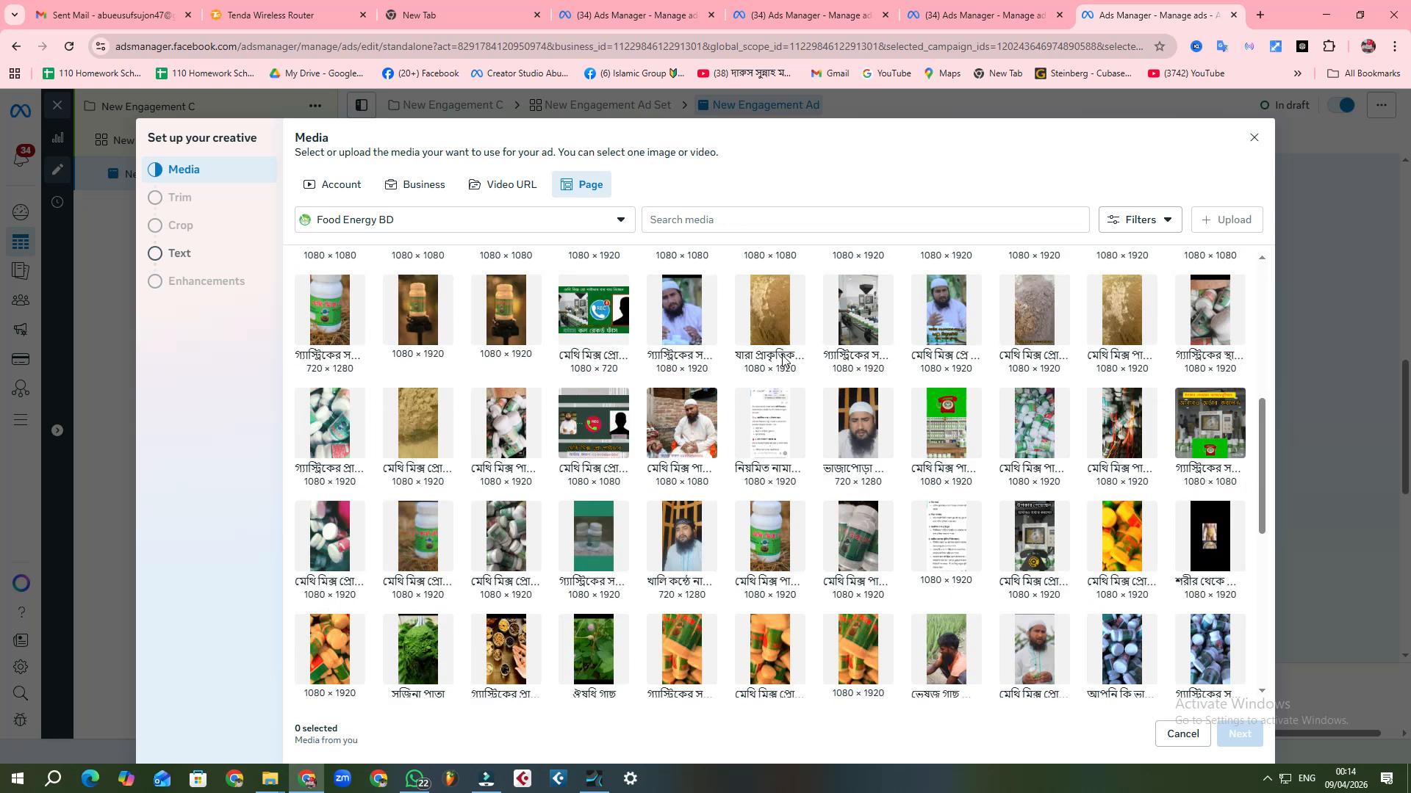
{"action": "scroll", "coordinate": [760, 387], "scroll_direction": "down", "scroll_amount": 2}
{"action": "scroll", "coordinate": [761, 385], "scroll_direction": "down", "scroll_amount": 2}
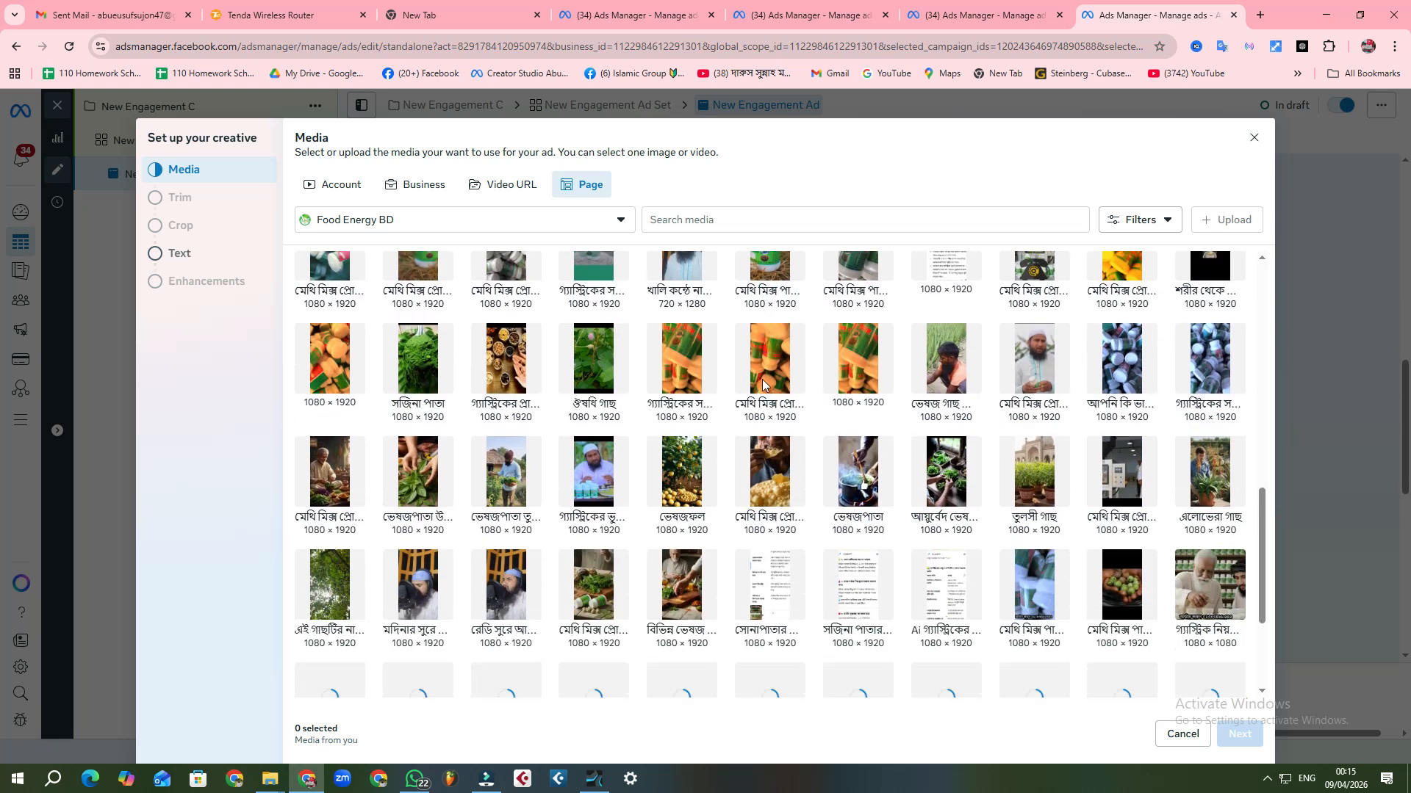
{"action": "scroll", "coordinate": [761, 382], "scroll_direction": "down", "scroll_amount": 3}
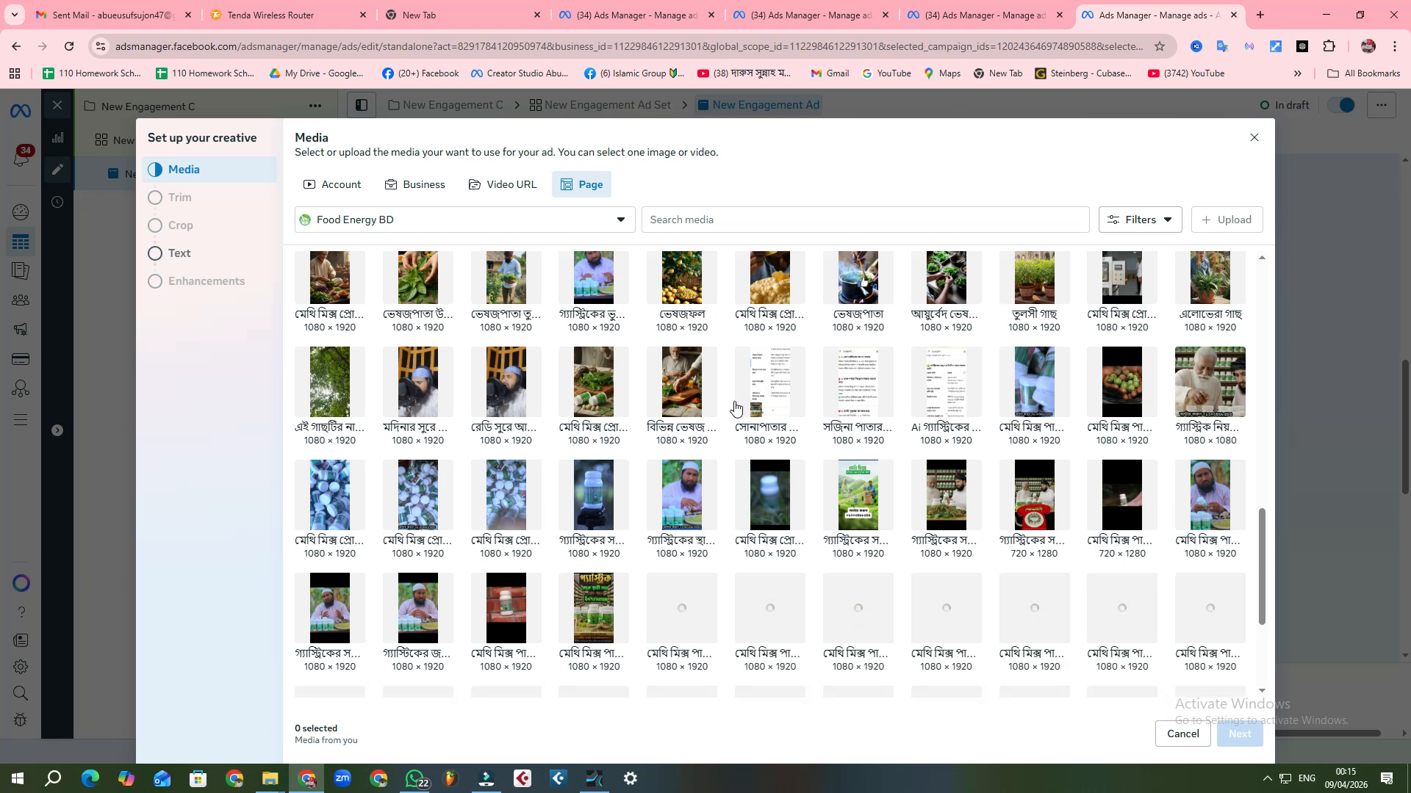
{"action": "scroll", "coordinate": [742, 404], "scroll_direction": "down", "scroll_amount": 3}
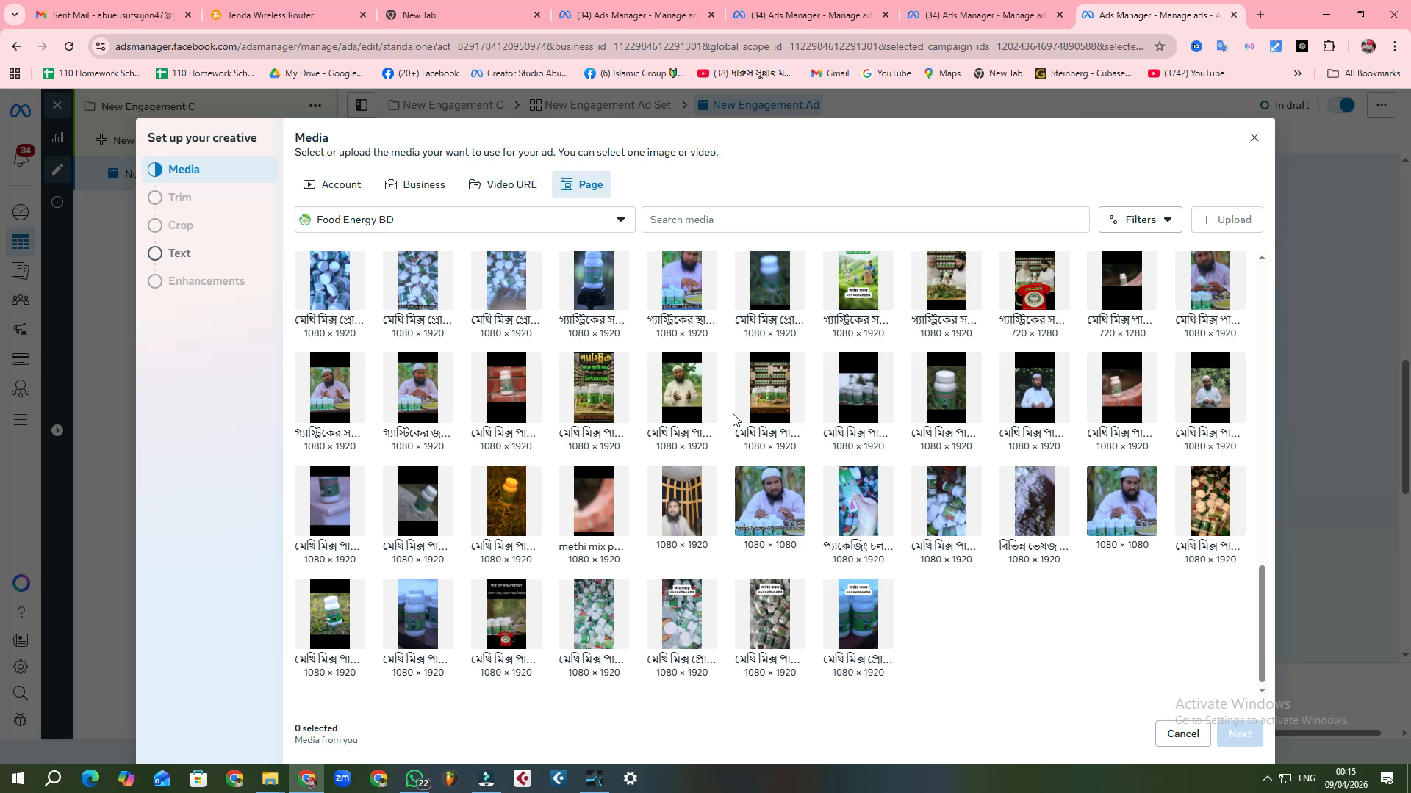
{"action": "scroll", "coordinate": [727, 418], "scroll_direction": "down", "scroll_amount": 1}
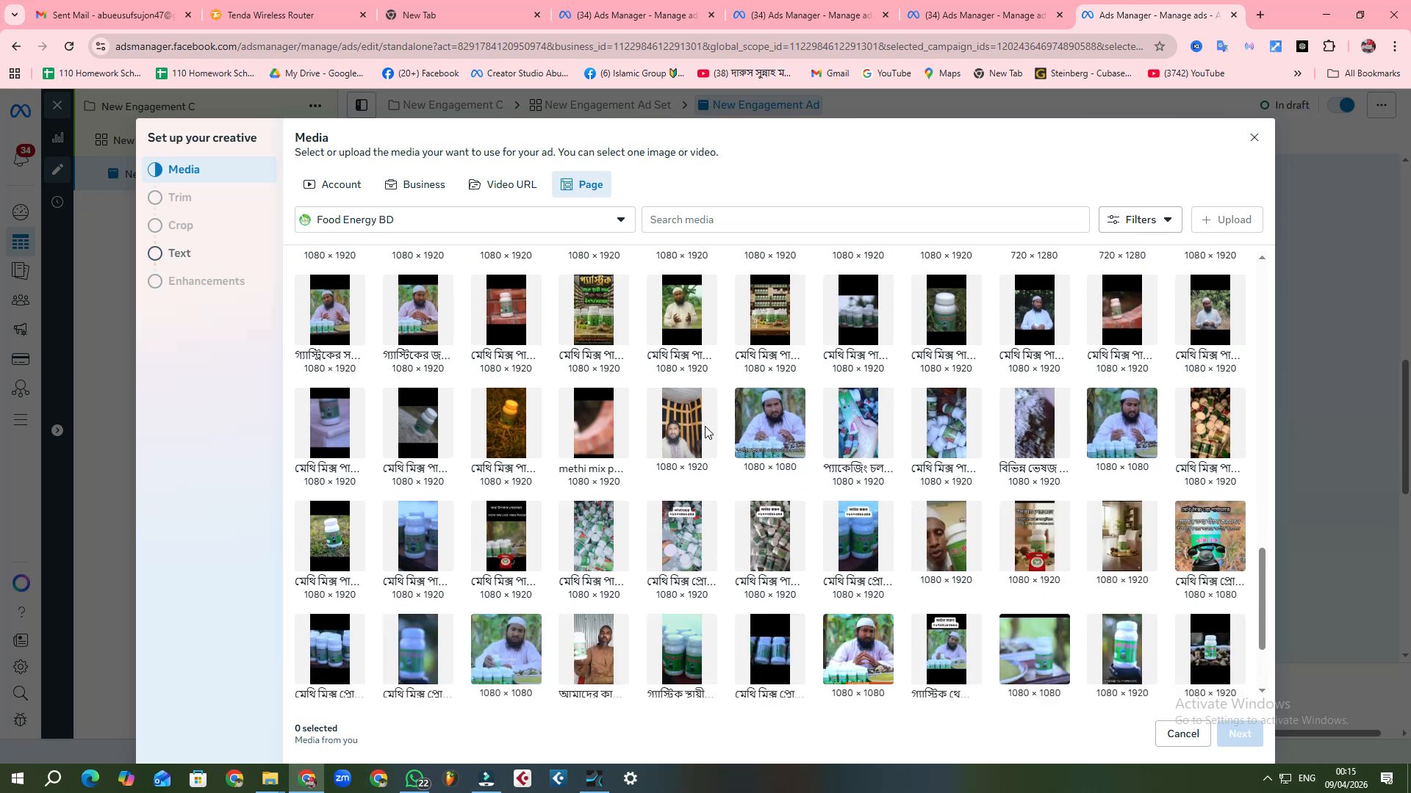
{"action": "scroll", "coordinate": [709, 426], "scroll_direction": "down", "scroll_amount": 1}
{"action": "scroll", "coordinate": [706, 430], "scroll_direction": "down", "scroll_amount": 1}
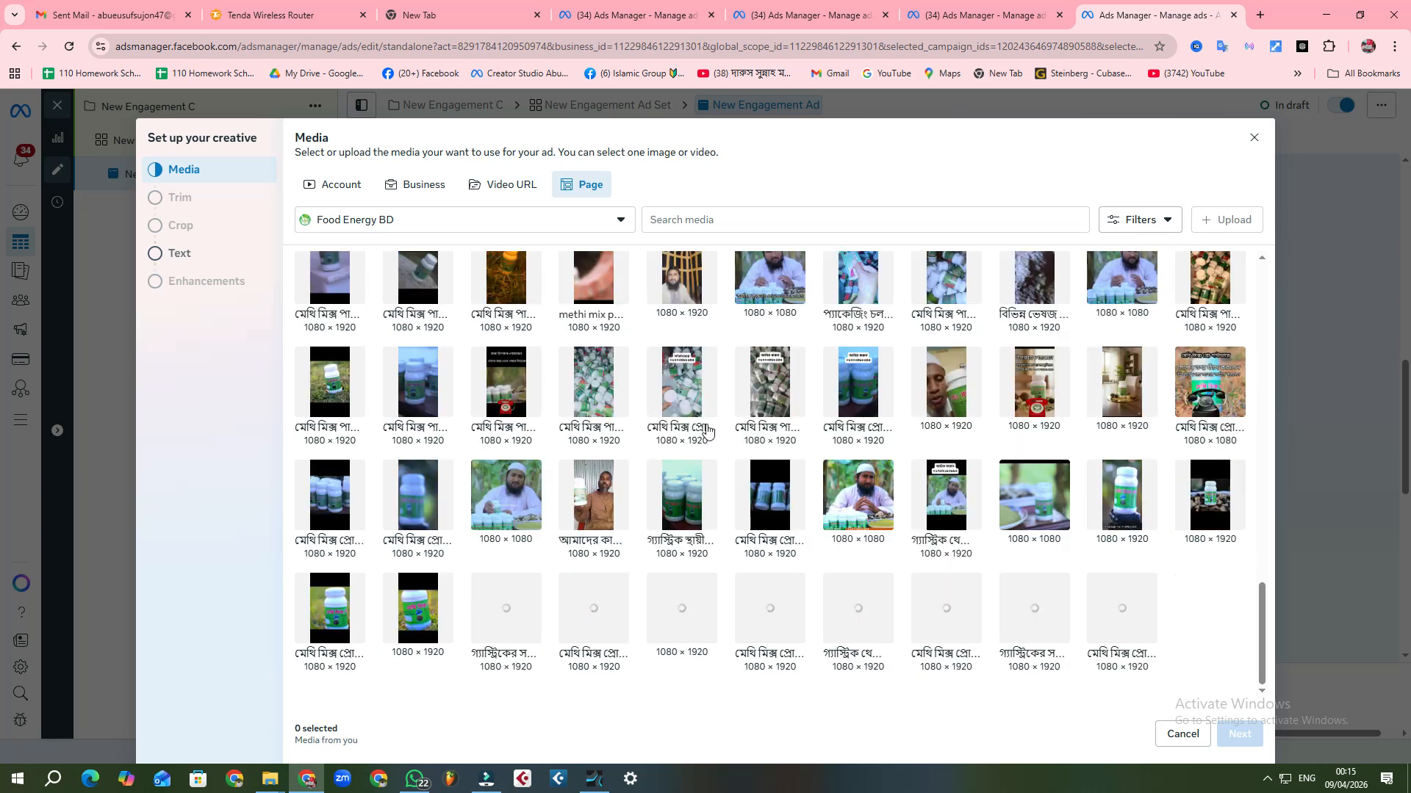
{"action": "scroll", "coordinate": [708, 432], "scroll_direction": "down", "scroll_amount": 3}
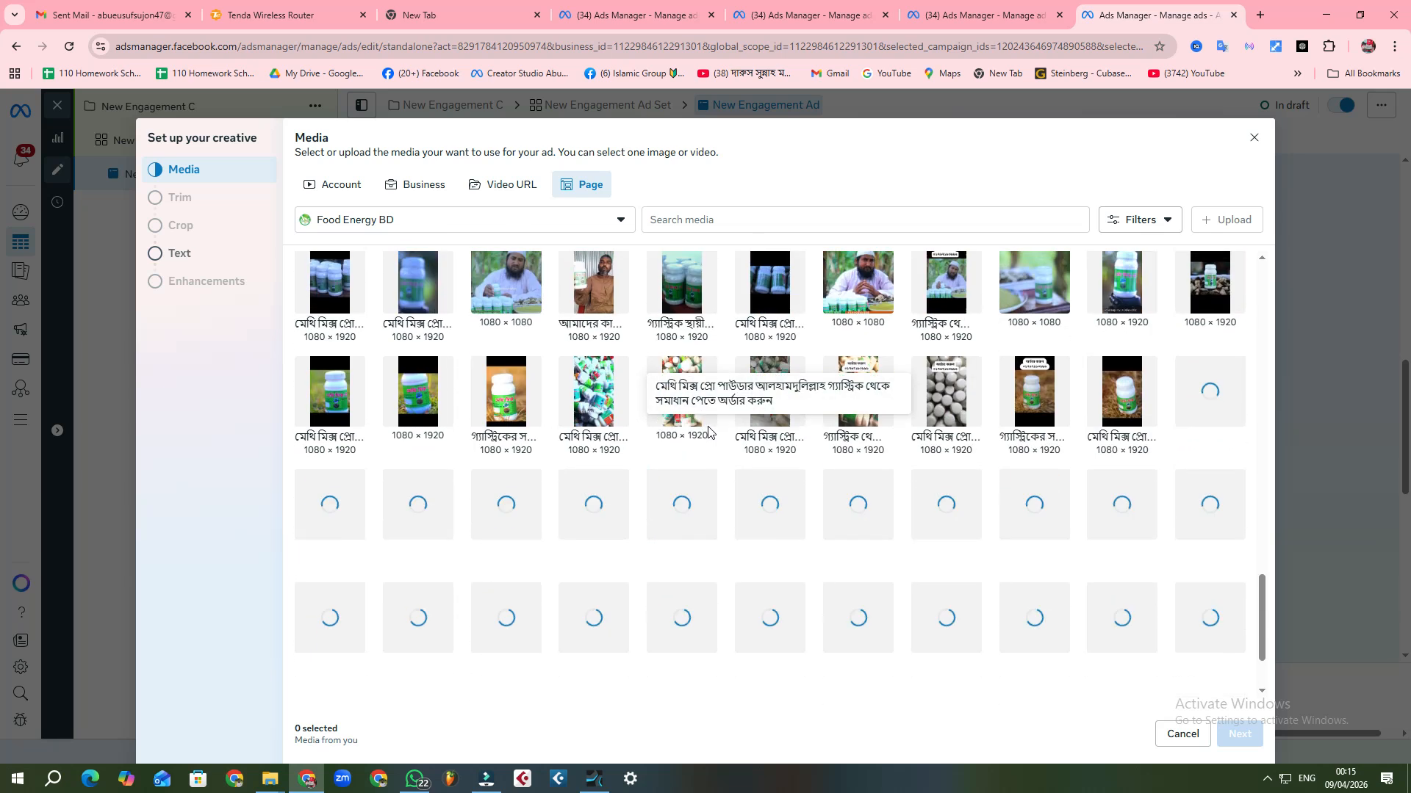
{"action": "scroll", "coordinate": [709, 432], "scroll_direction": "down", "scroll_amount": 2}
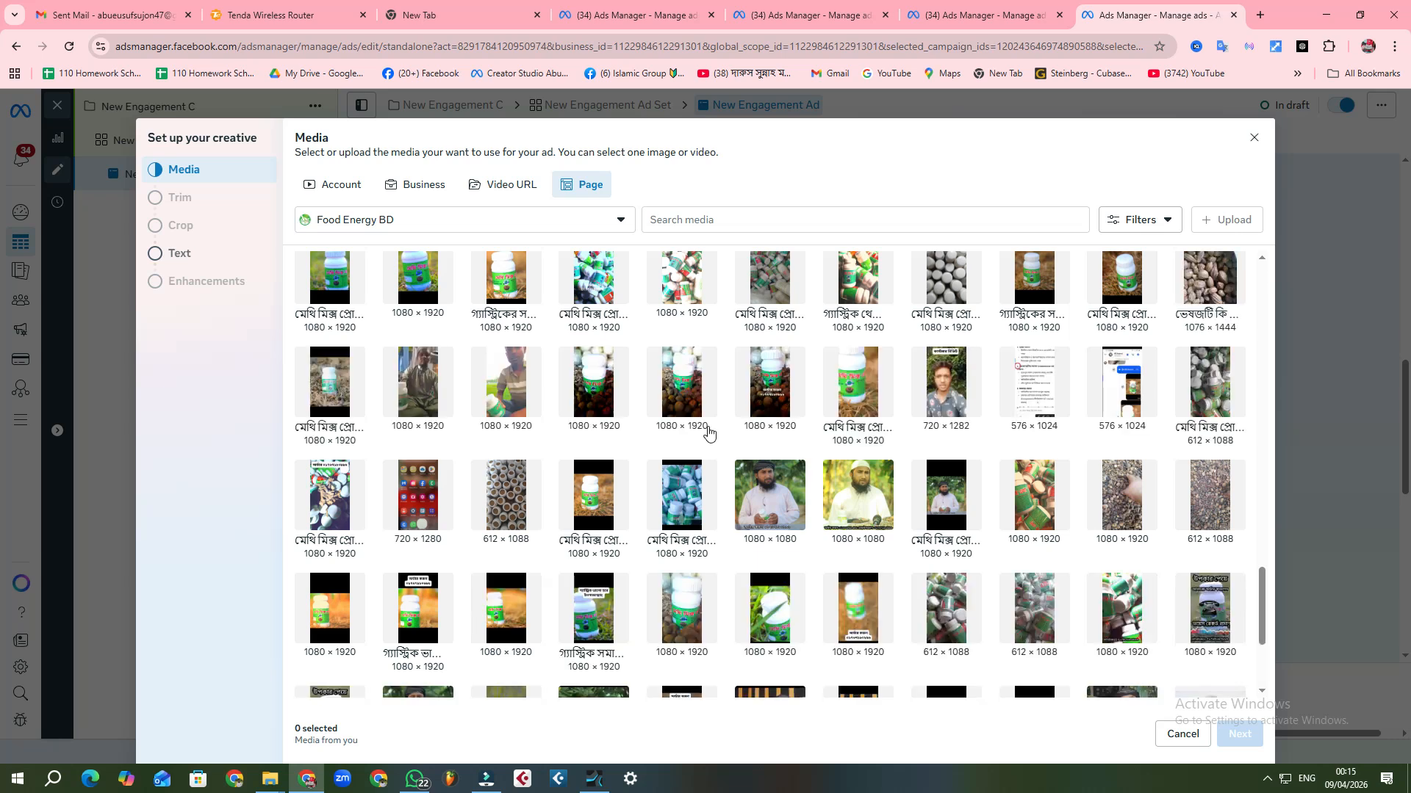
{"action": "scroll", "coordinate": [709, 432], "scroll_direction": "down", "scroll_amount": 4}
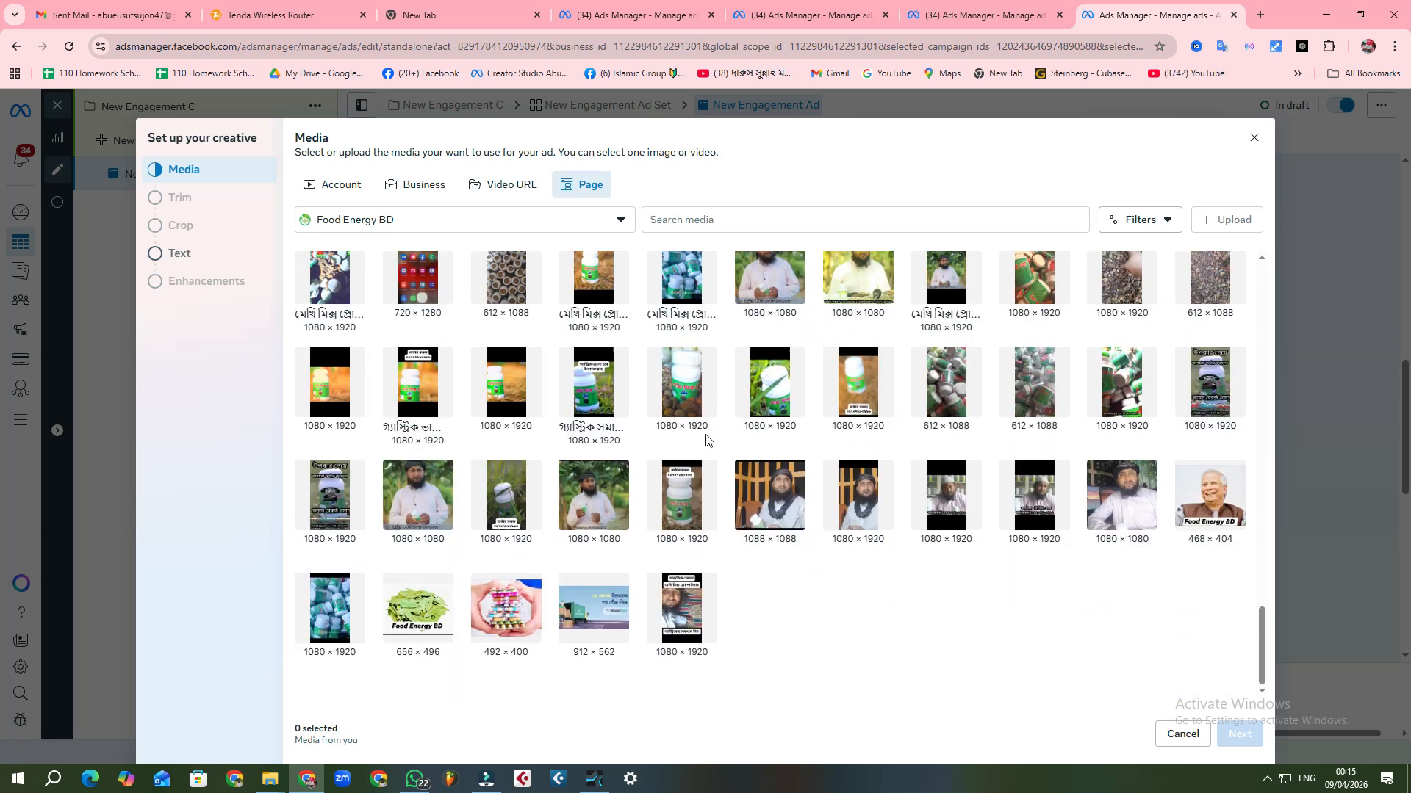
{"action": "scroll", "coordinate": [706, 438], "scroll_direction": "down", "scroll_amount": 1}
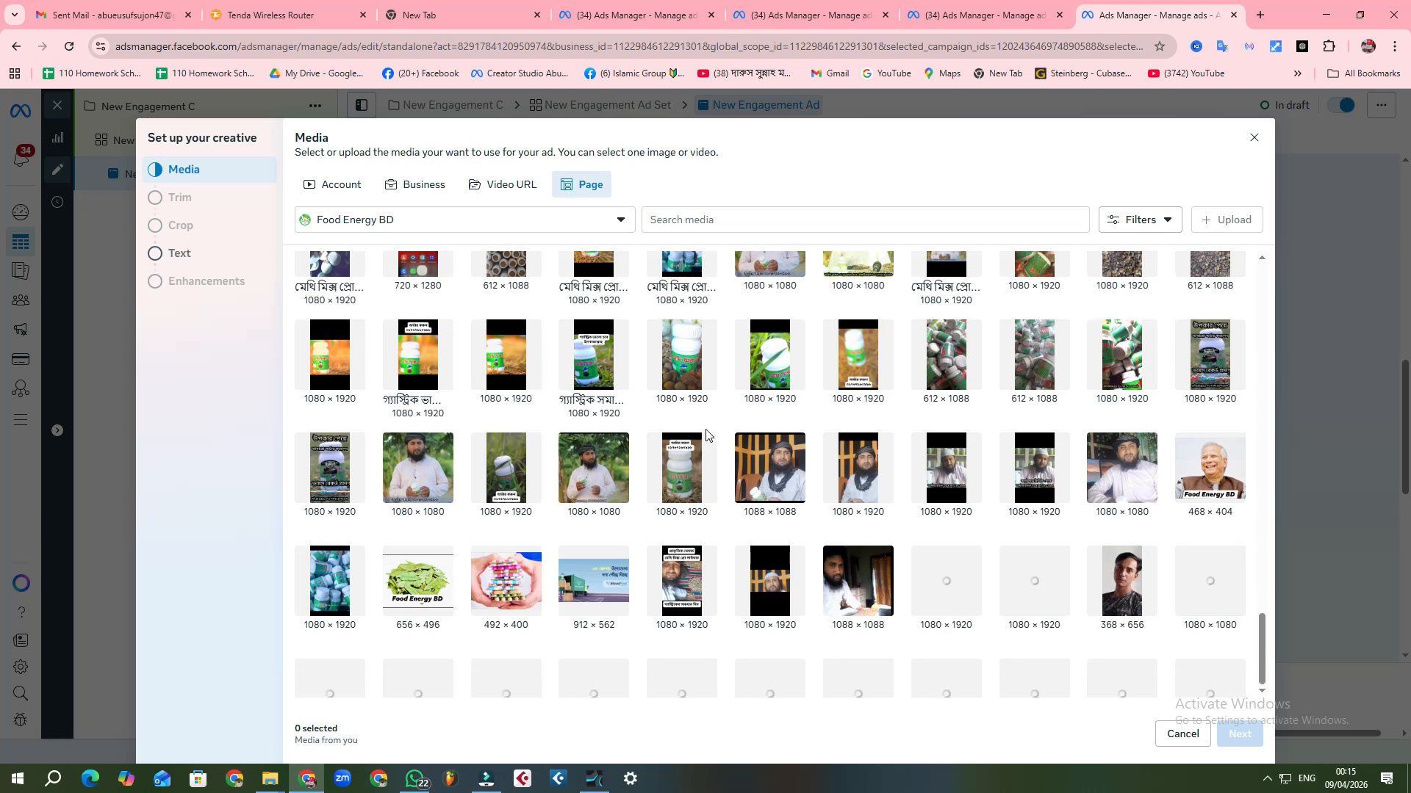
{"action": "scroll", "coordinate": [708, 435], "scroll_direction": "down", "scroll_amount": 3}
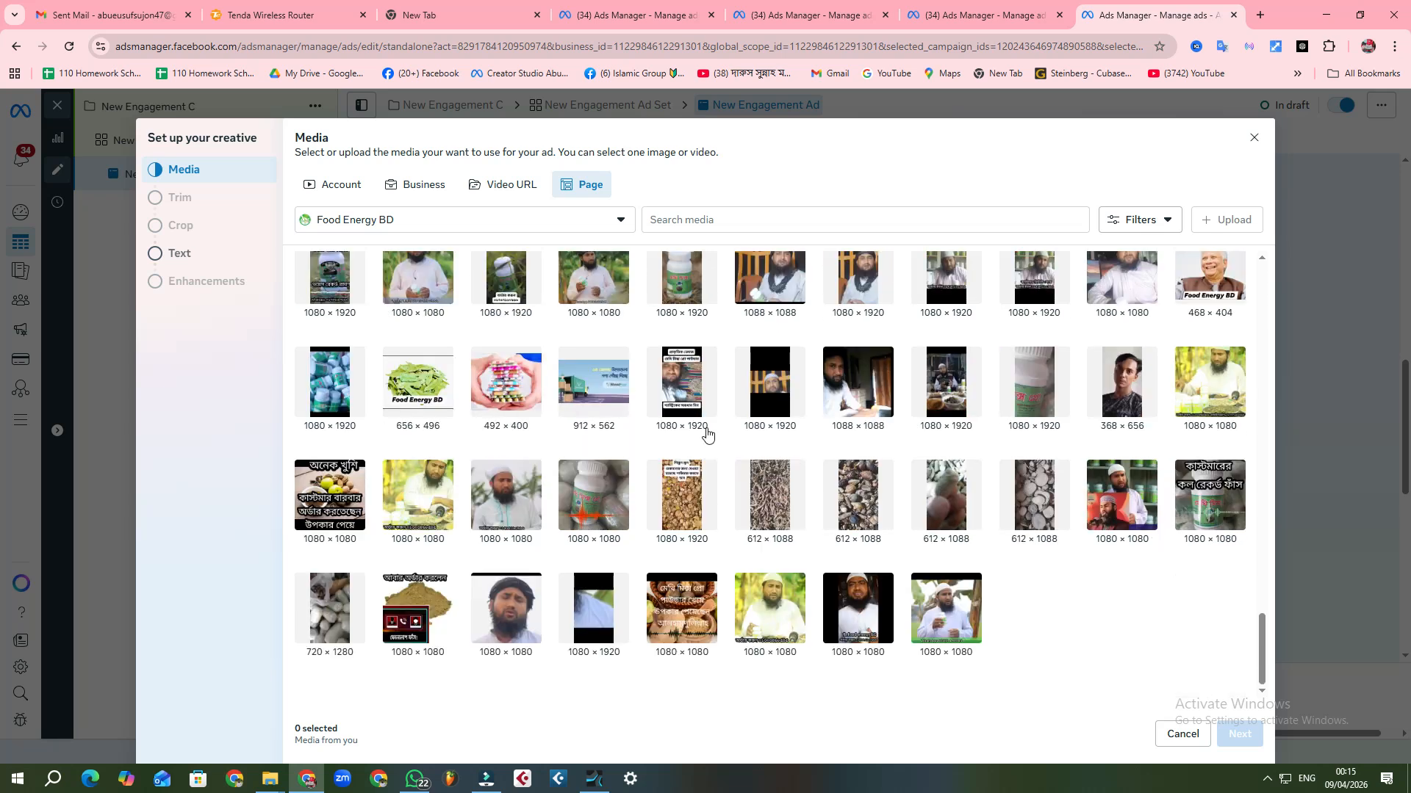
{"action": "scroll", "coordinate": [706, 434], "scroll_direction": "down", "scroll_amount": 1}
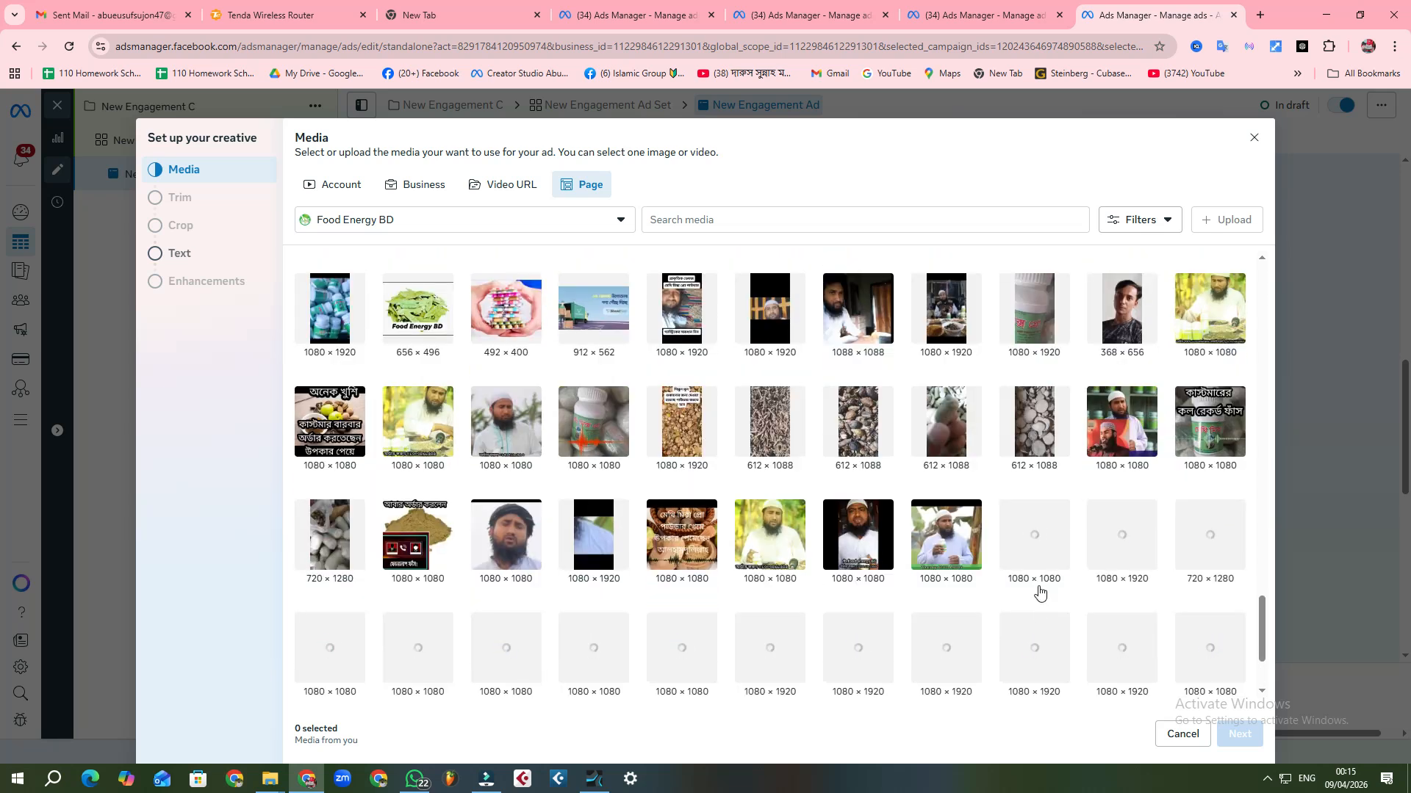
{"action": "left_click", "coordinate": [963, 541]}
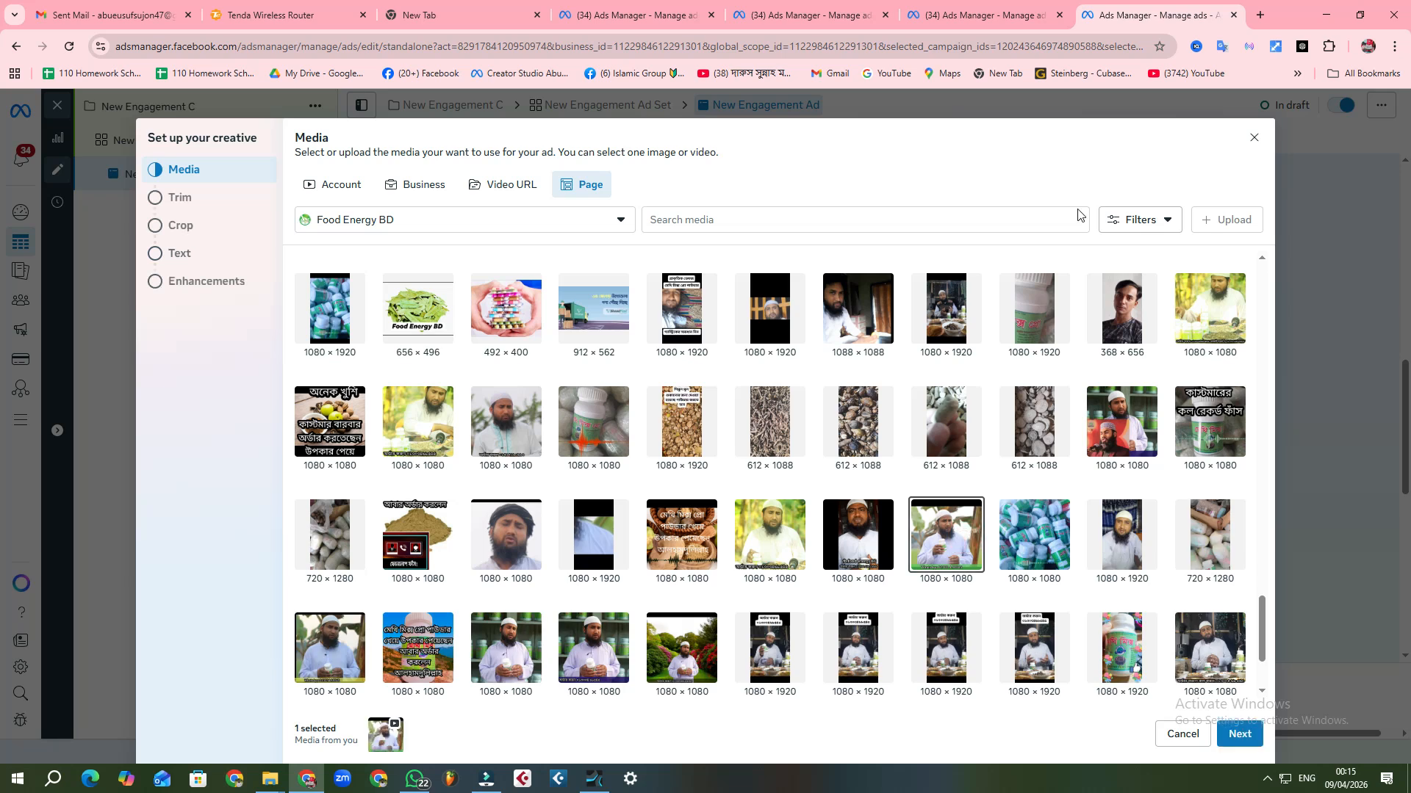
Step: Restore the browser window to a smaller size, accept the selected video and continue without trimming it
{"action": "double_click", "coordinate": [1294, 16]}
{"action": "left_click_drag", "start_coordinate": [1137, 41], "coordinate": [886, 53]}
{"action": "scroll", "coordinate": [882, 441], "scroll_direction": "down", "scroll_amount": 5}
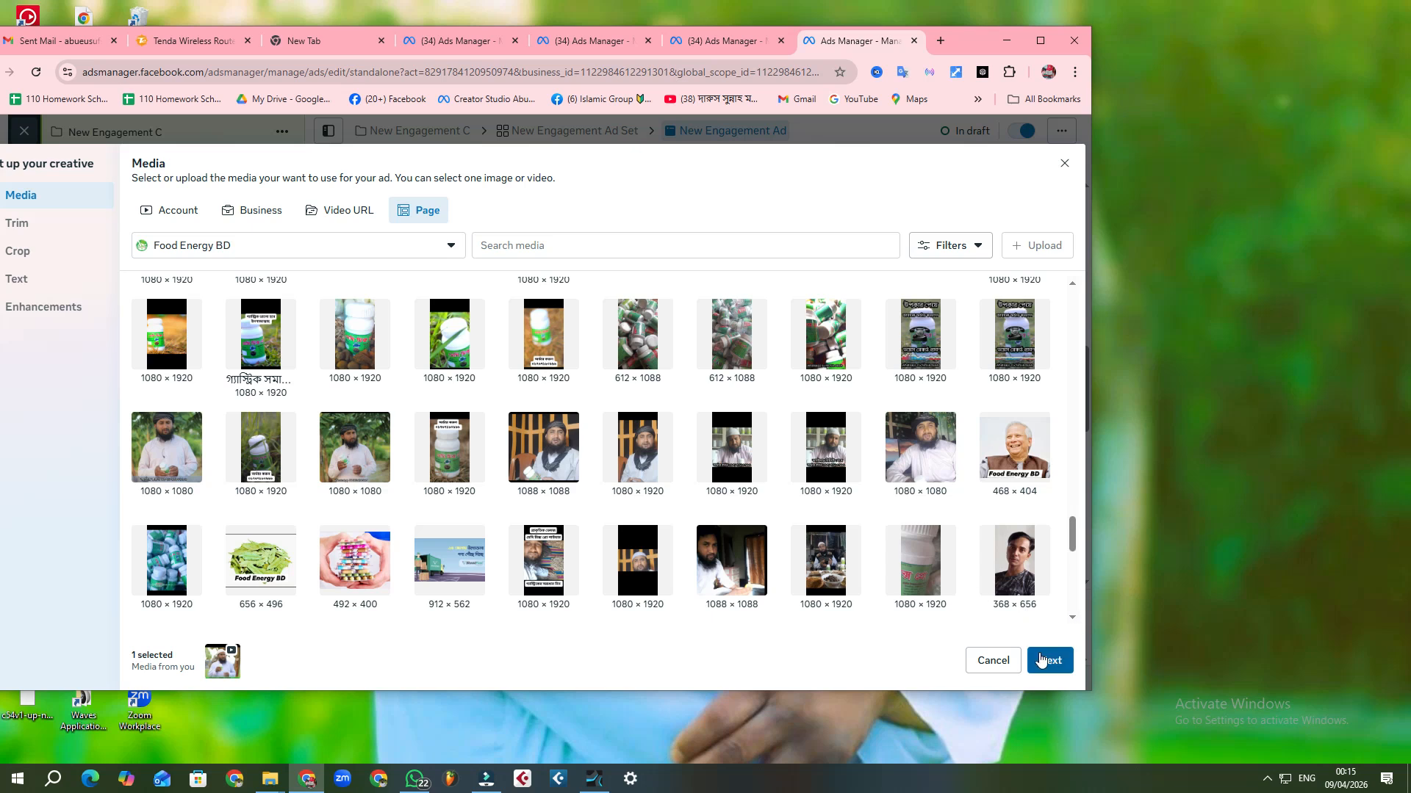
{"action": "left_click", "coordinate": [1038, 658]}
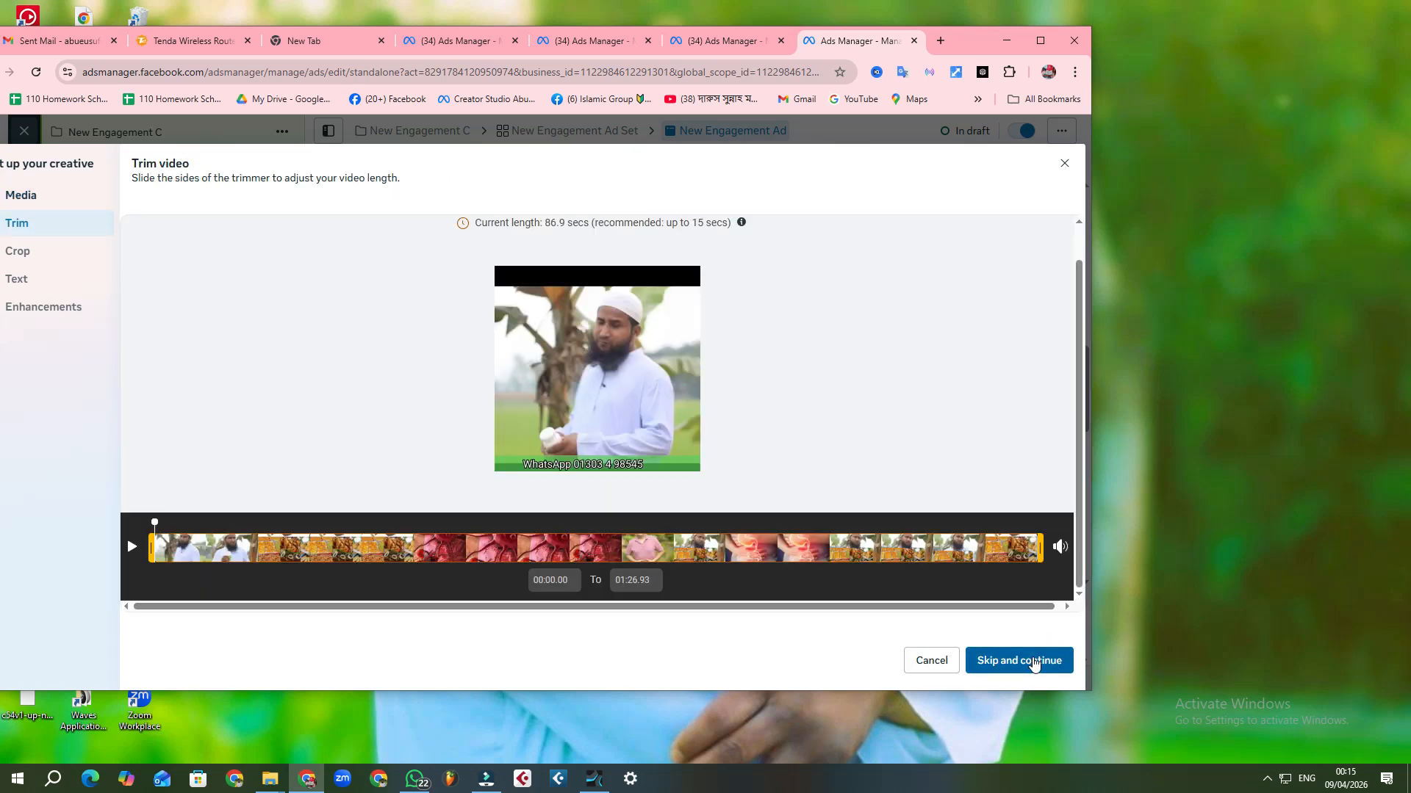
{"action": "left_click", "coordinate": [1034, 662]}
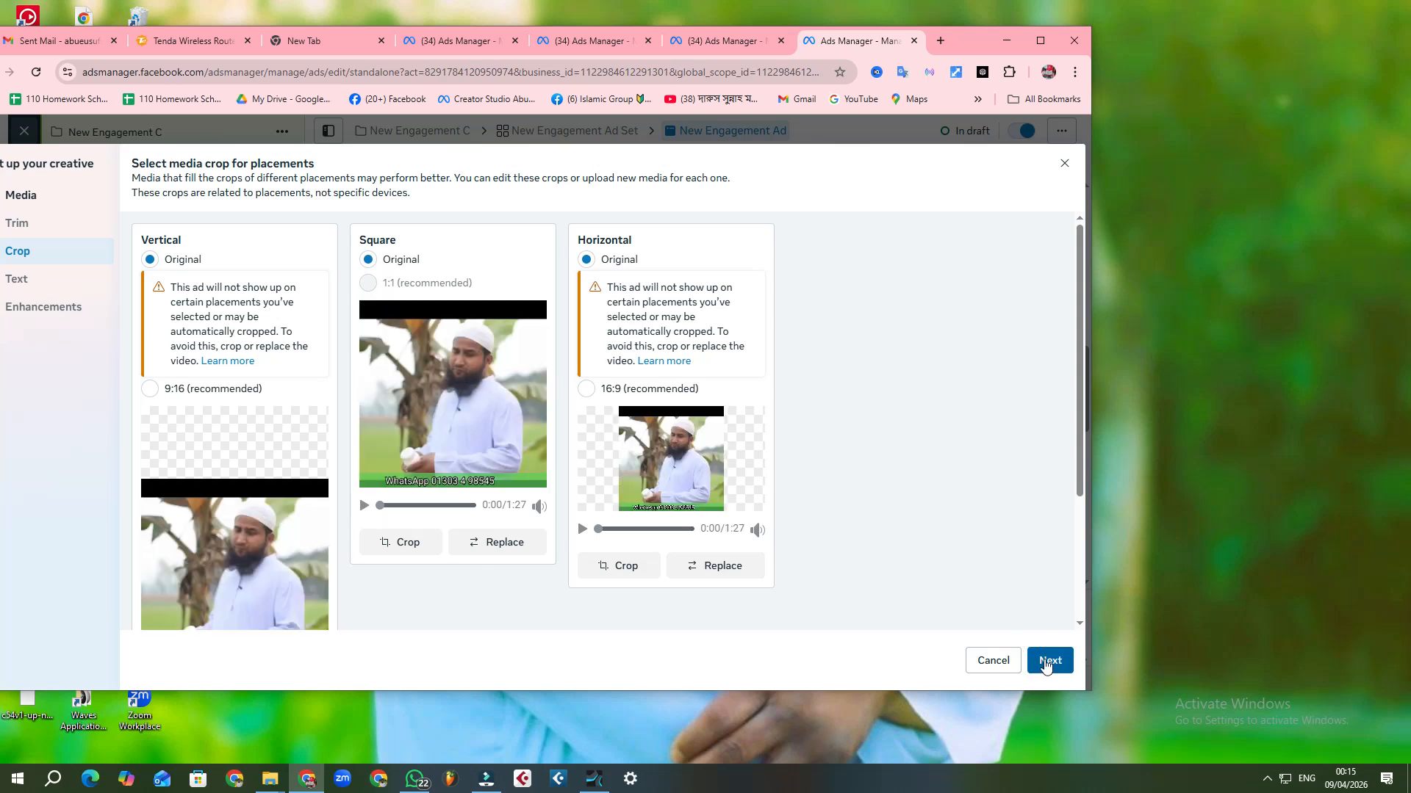
Step: Play and pause the Square crop's video preview to check the selected media
{"action": "left_click", "coordinate": [362, 506]}
{"action": "left_click", "coordinate": [360, 507]}
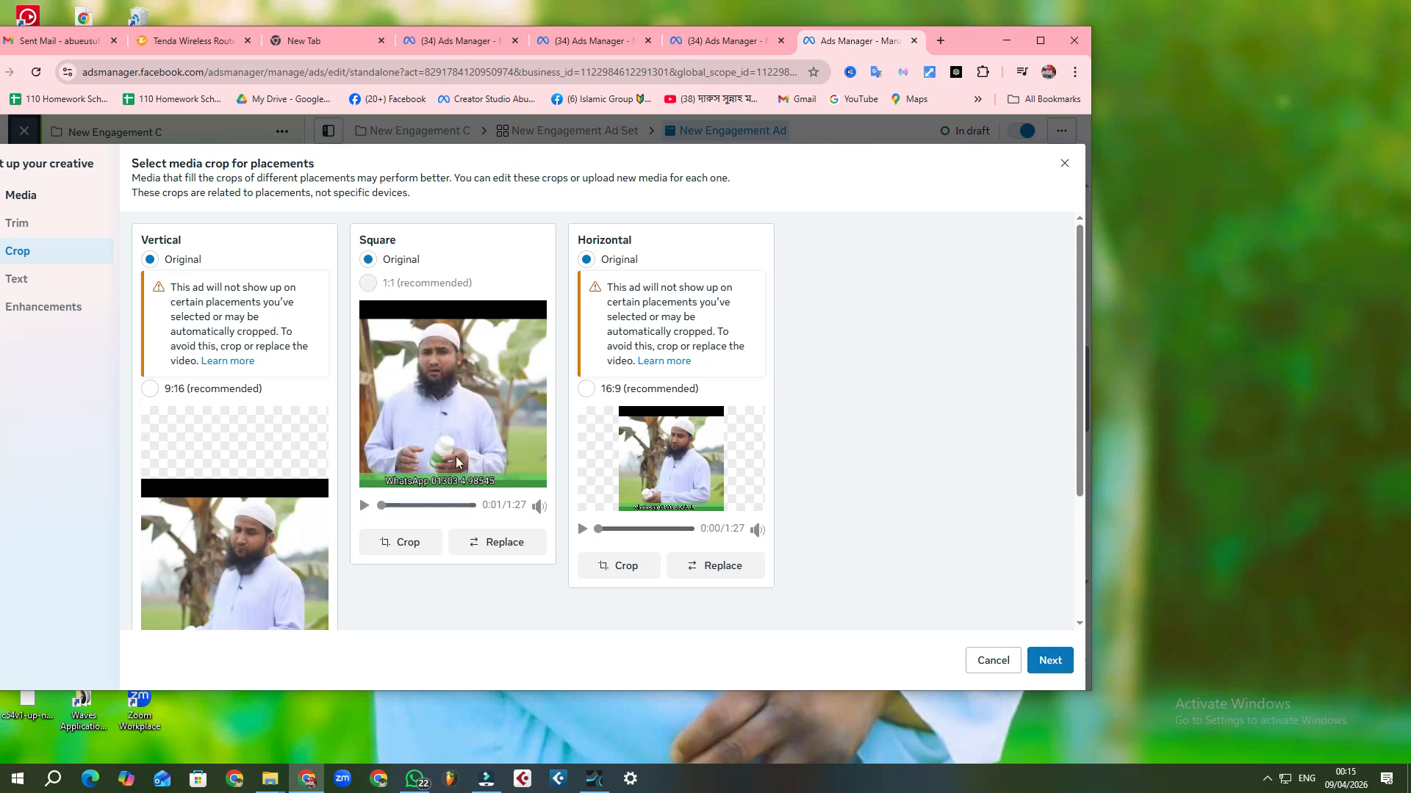
{"action": "left_click", "coordinate": [367, 508]}
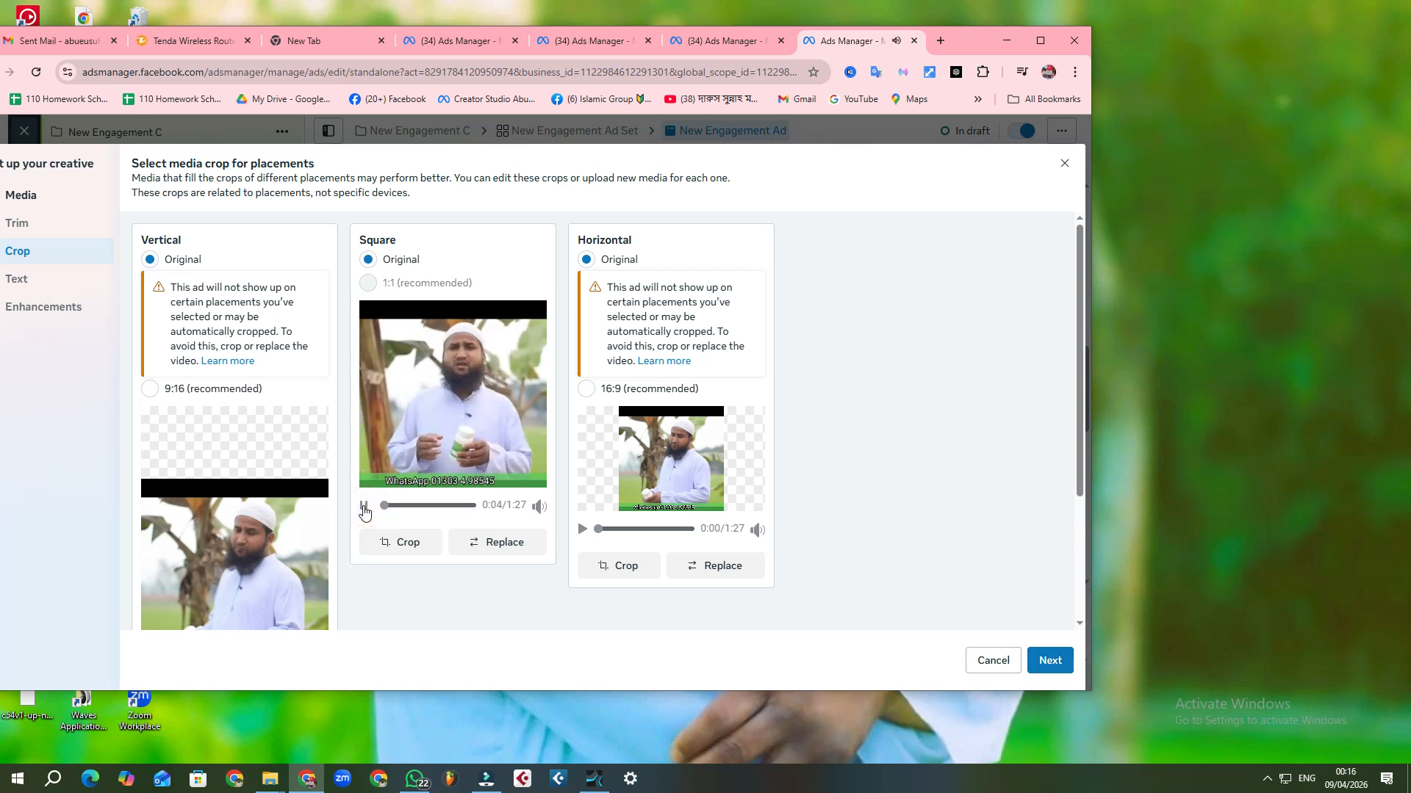
{"action": "left_click", "coordinate": [364, 508]}
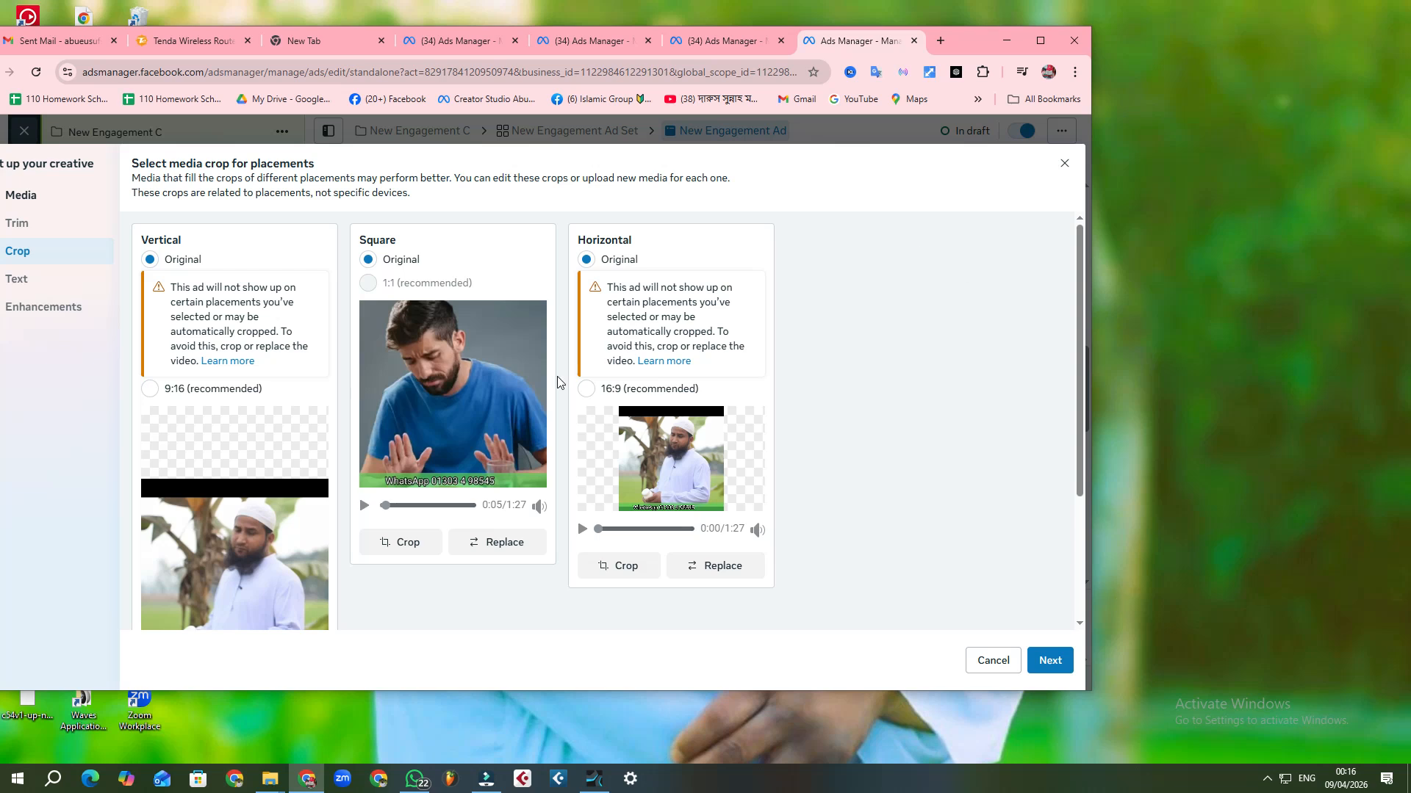
Step: Keep the original media crops and the default ad text, continuing to the Advantage+ creative enhancements
{"action": "left_click", "coordinate": [1050, 660]}
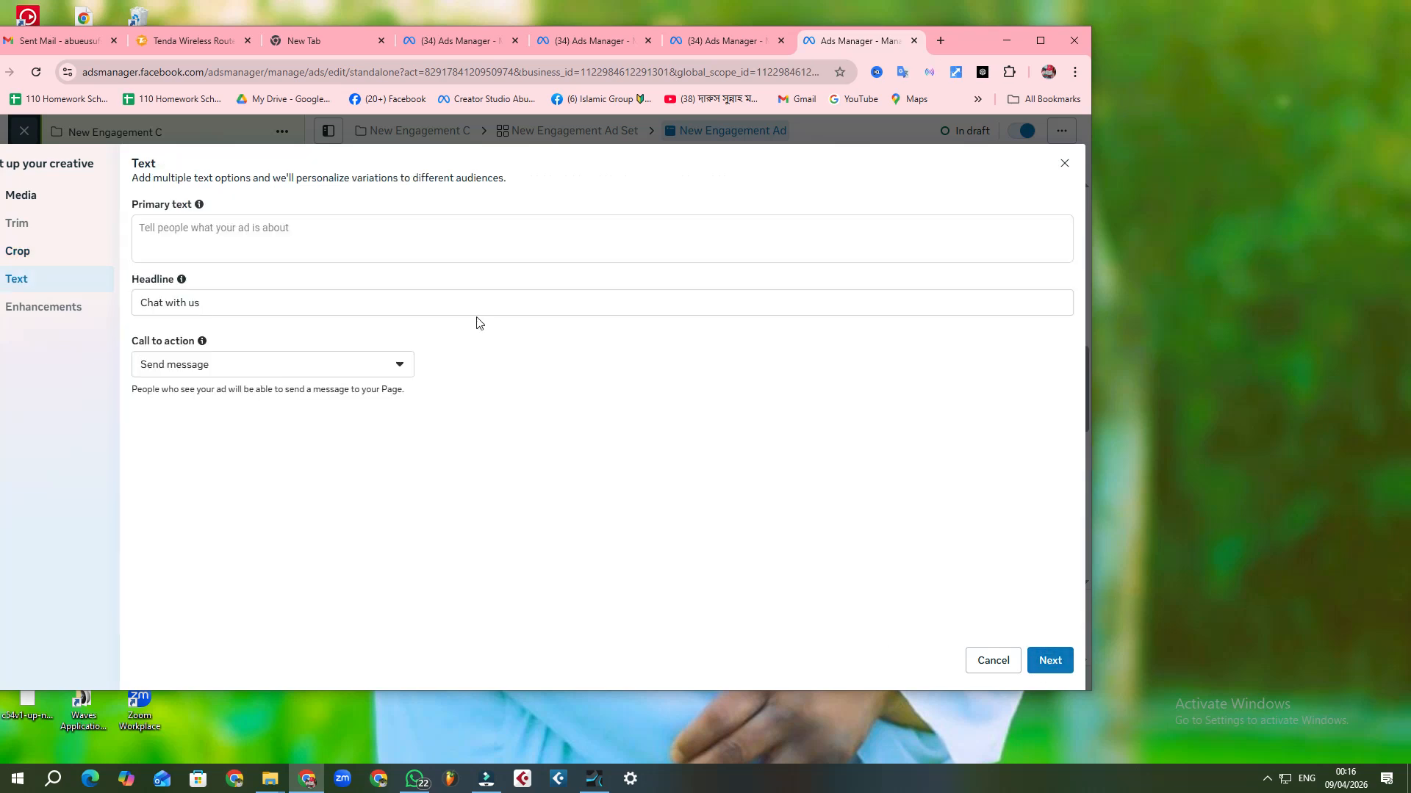
{"action": "left_click", "coordinate": [1050, 660]}
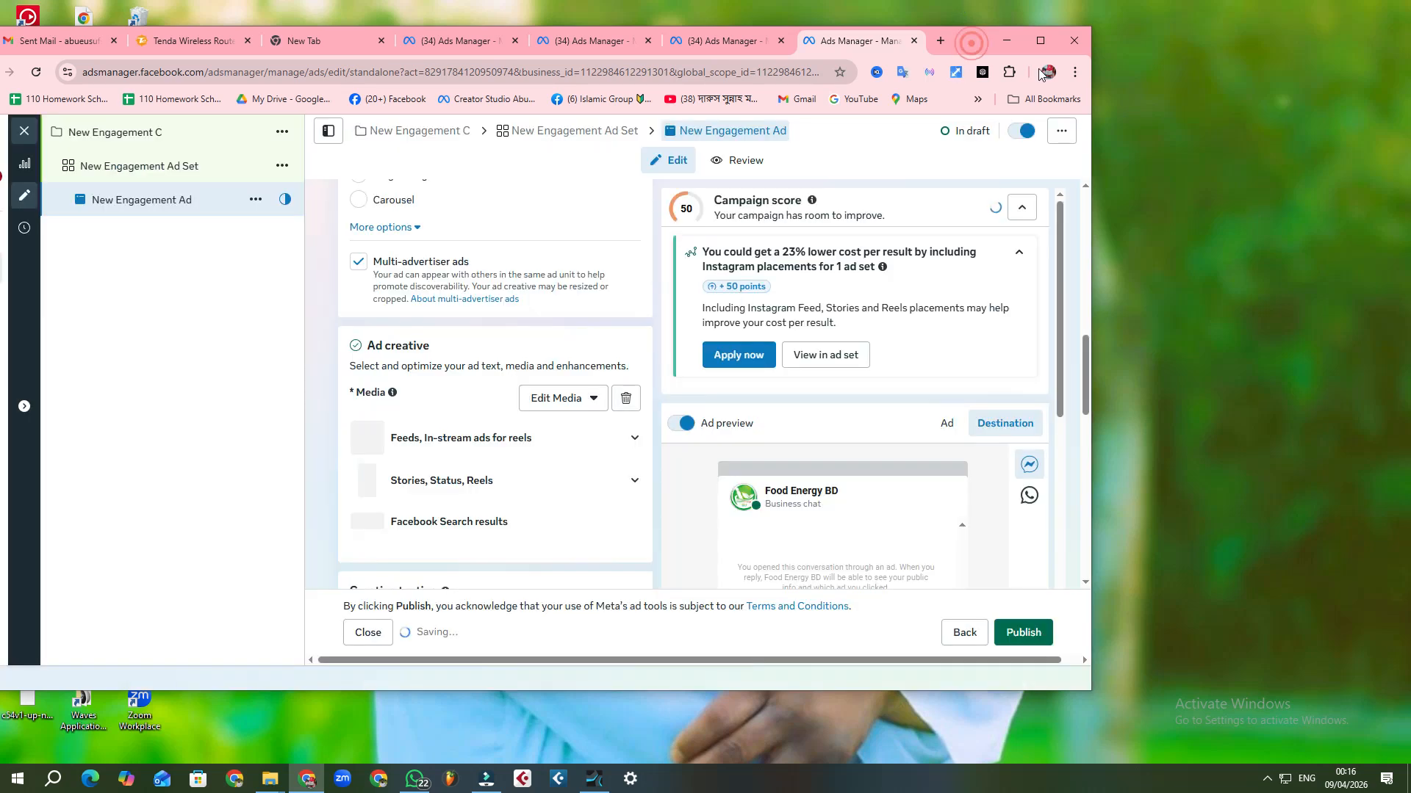
Step: Accept the default creative enhancements and copy the full primary text from the New Engagement 6 ad
{"action": "left_click_drag", "start_coordinate": [971, 42], "coordinate": [1138, 79]}
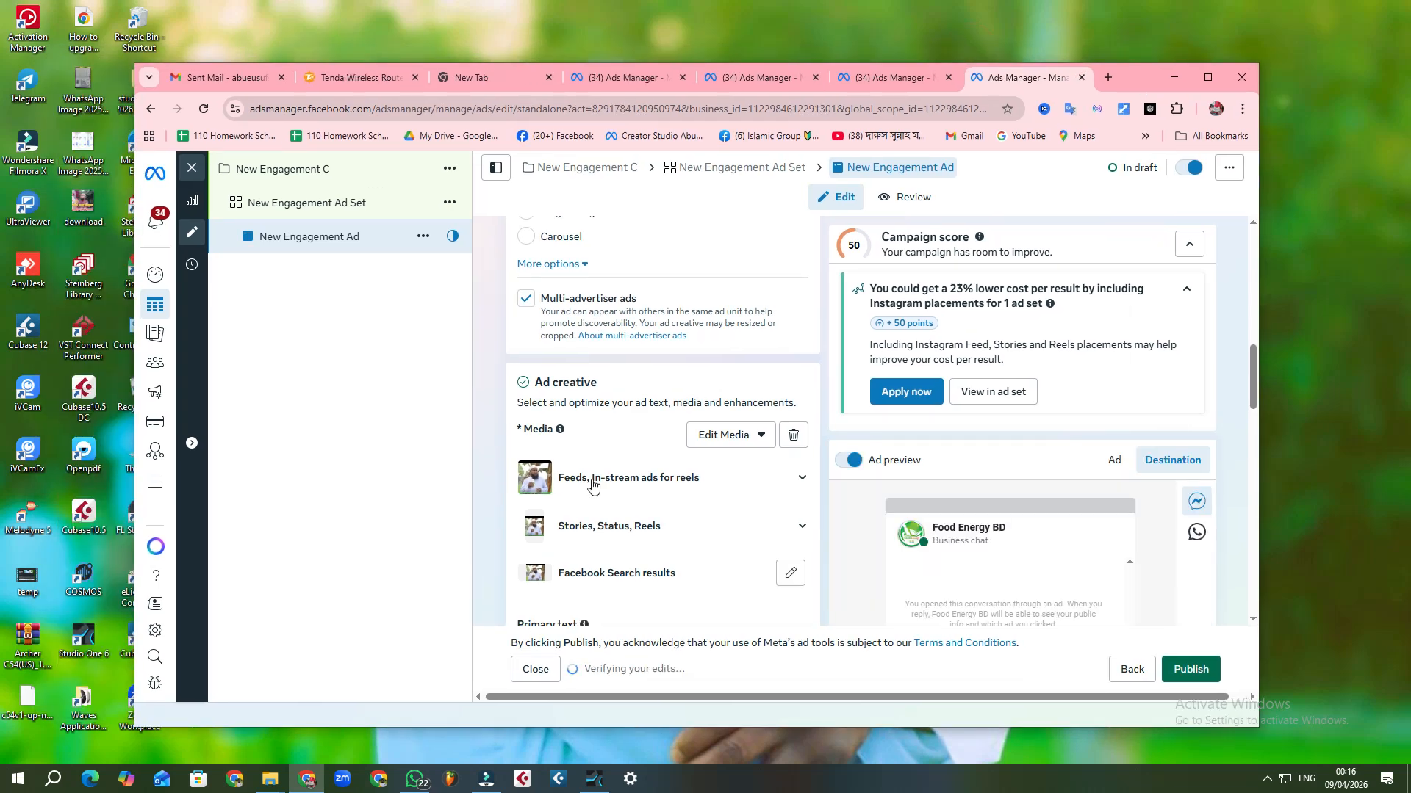
{"action": "left_click", "coordinate": [610, 78]}
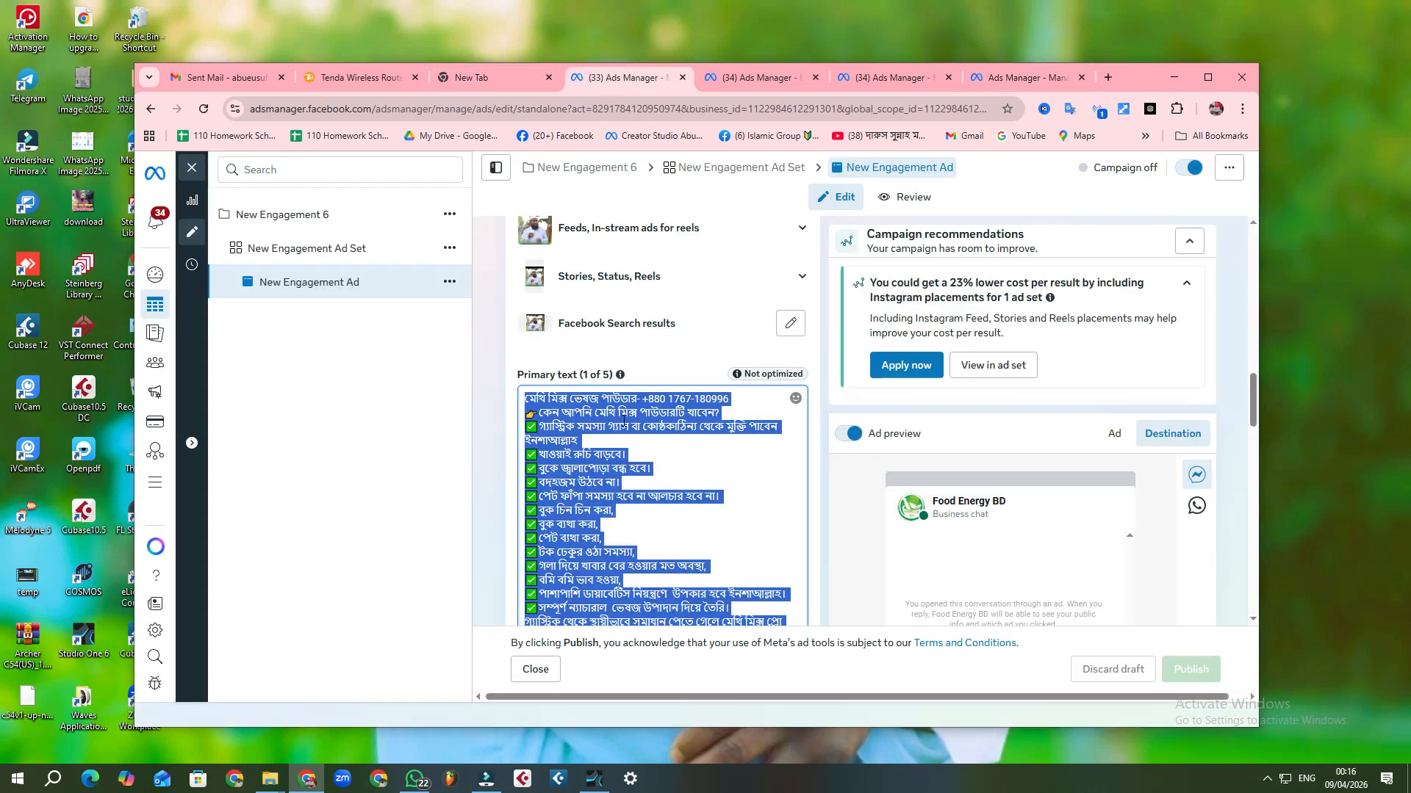
{"action": "right_click", "coordinate": [590, 457]}
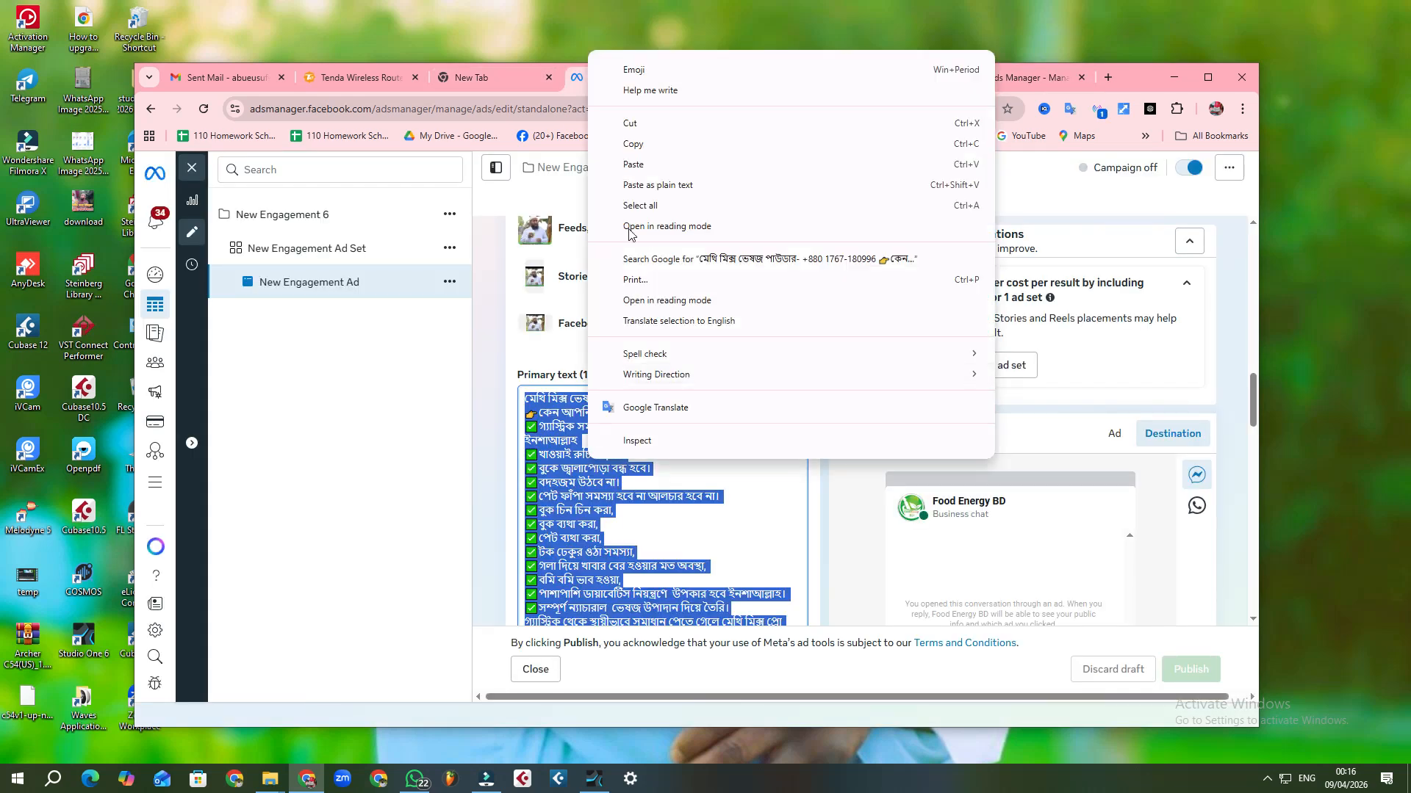
{"action": "left_click", "coordinate": [639, 144]}
Step: Paste the copied product description into the primary text of the New Engagement C ad
{"action": "left_click", "coordinate": [1018, 74]}
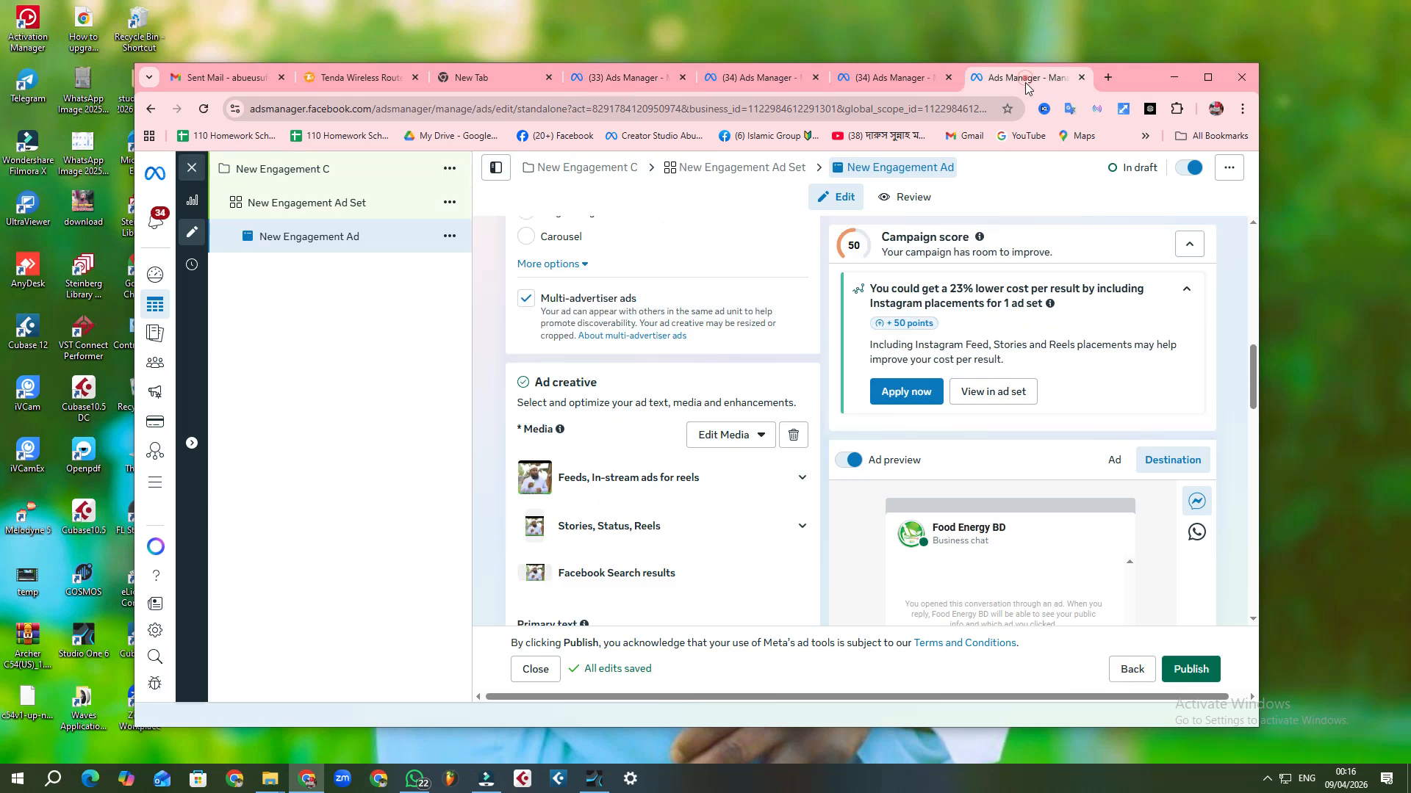
{"action": "scroll", "coordinate": [570, 485], "scroll_direction": "down", "scroll_amount": 1}
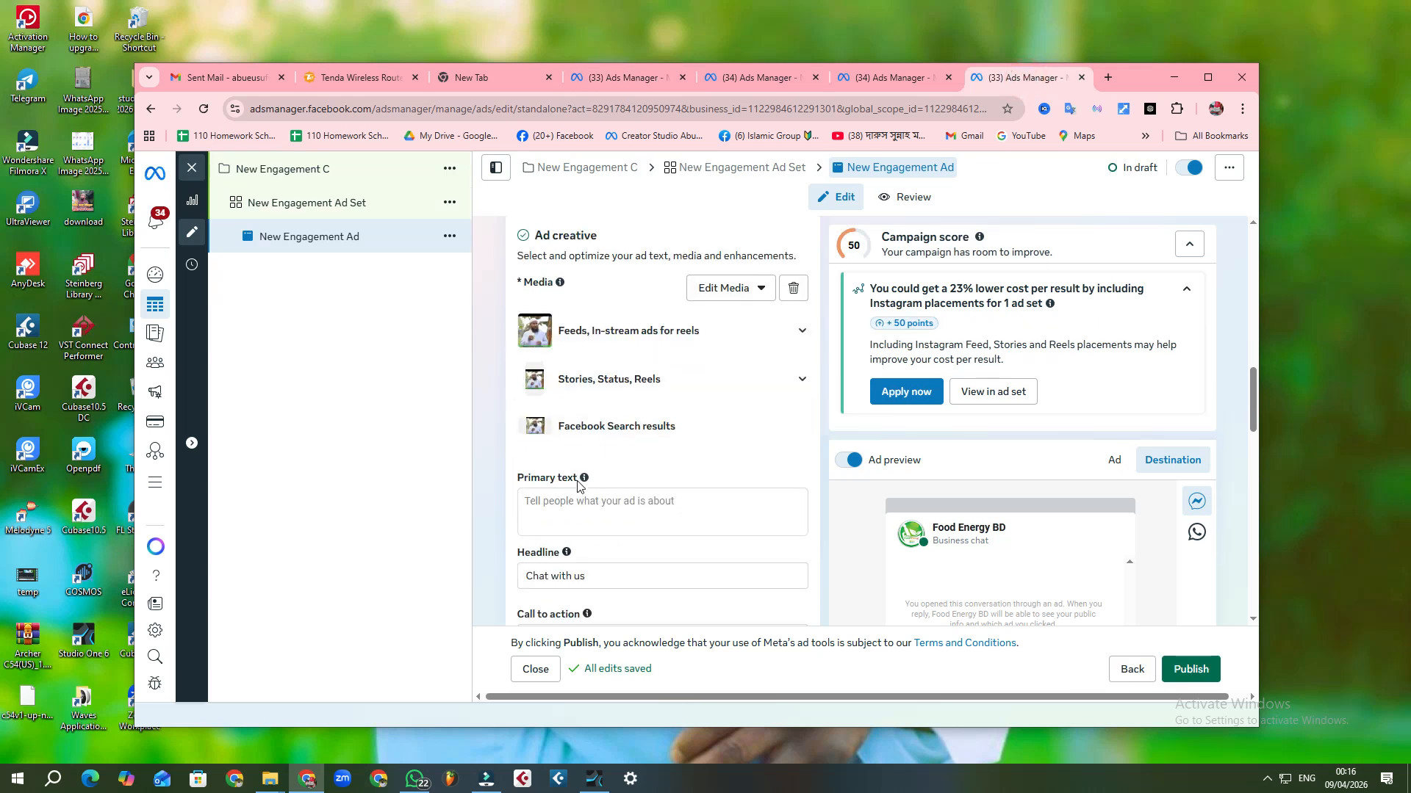
{"action": "left_click", "coordinate": [564, 507]}
{"action": "right_click", "coordinate": [563, 507]}
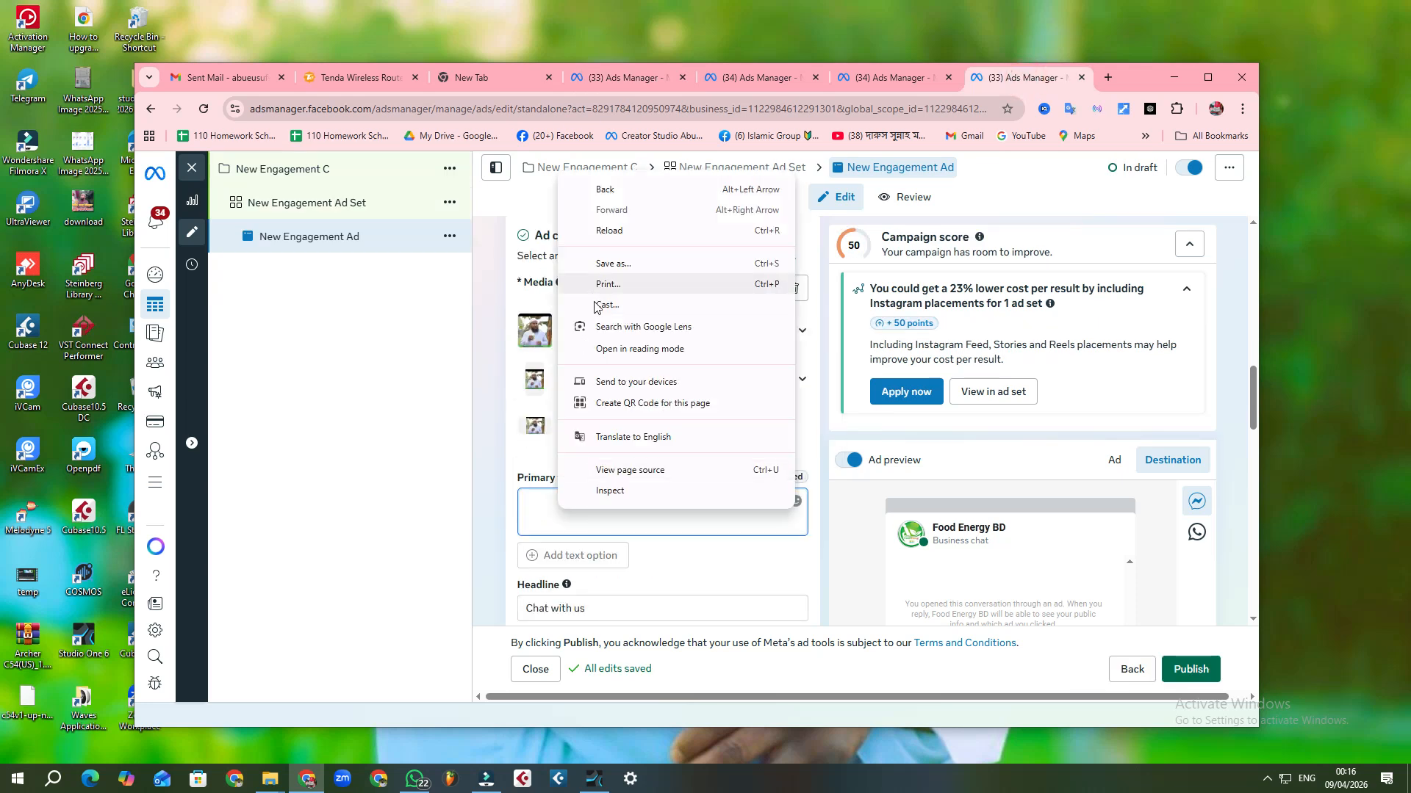
{"action": "left_click", "coordinate": [536, 505]}
{"action": "right_click", "coordinate": [536, 505]}
{"action": "left_click", "coordinate": [592, 338]}
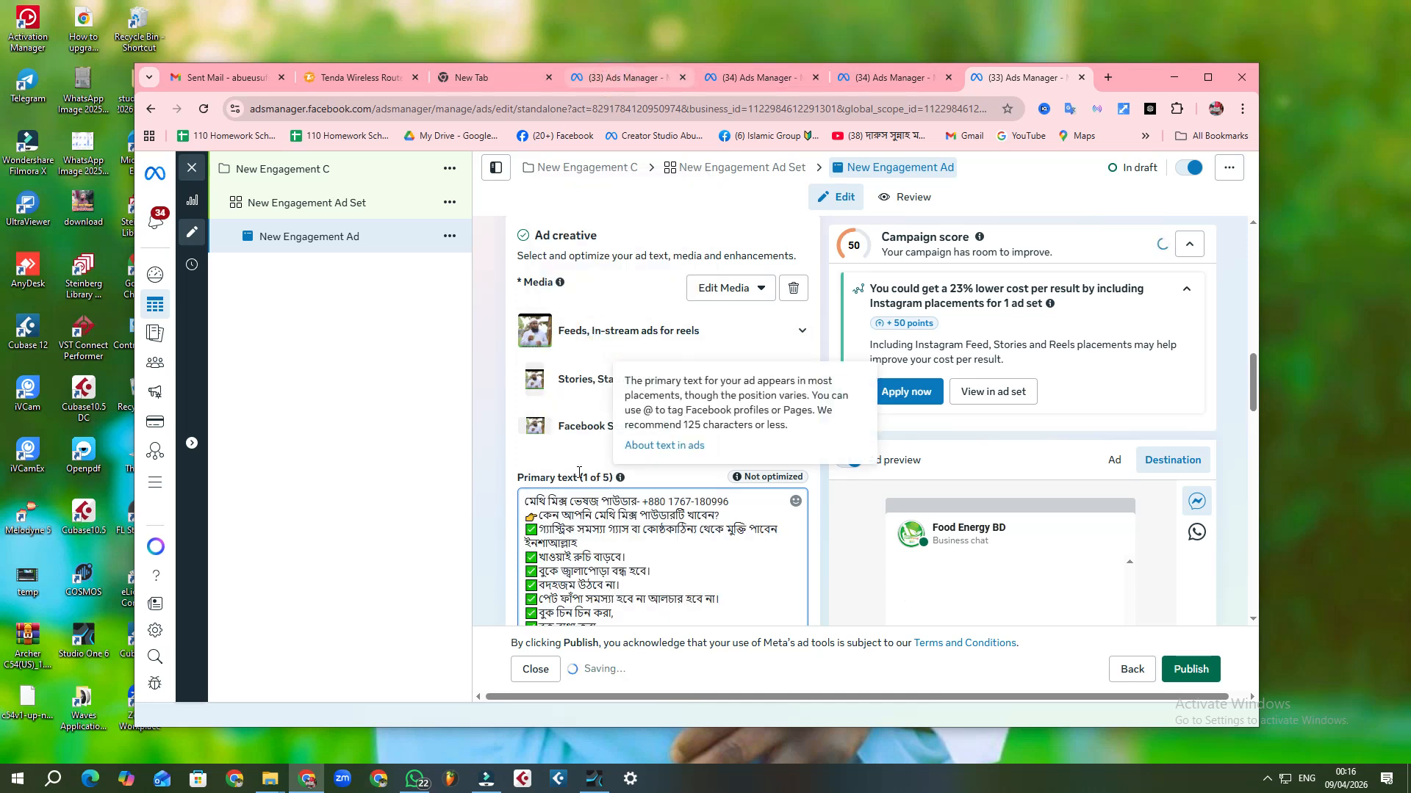
Step: Copy the entire Bengali headline from the New Engagement 6 ad
{"action": "left_click", "coordinate": [624, 77]}
{"action": "left_click_drag", "start_coordinate": [533, 527], "coordinate": [814, 535]}
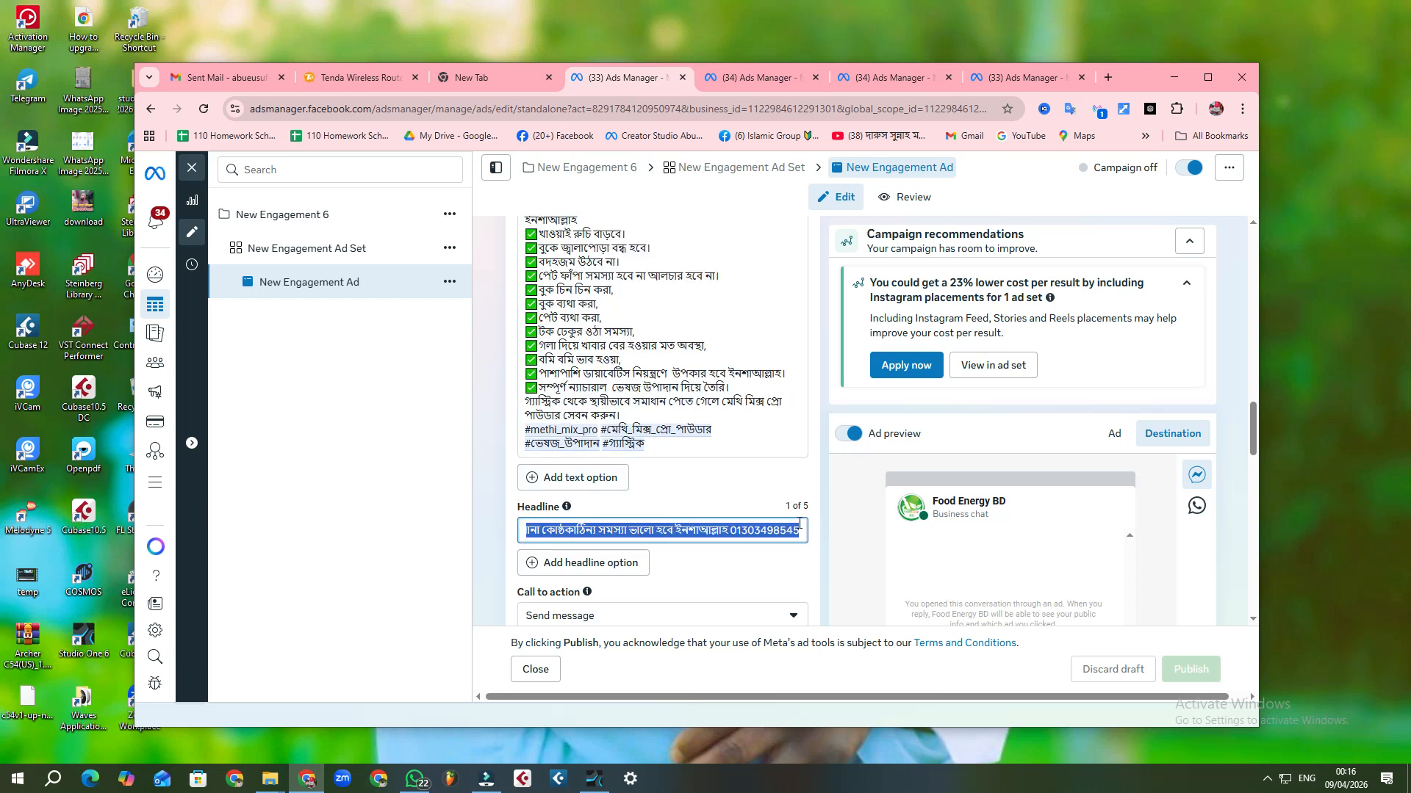
{"action": "right_click", "coordinate": [791, 531]}
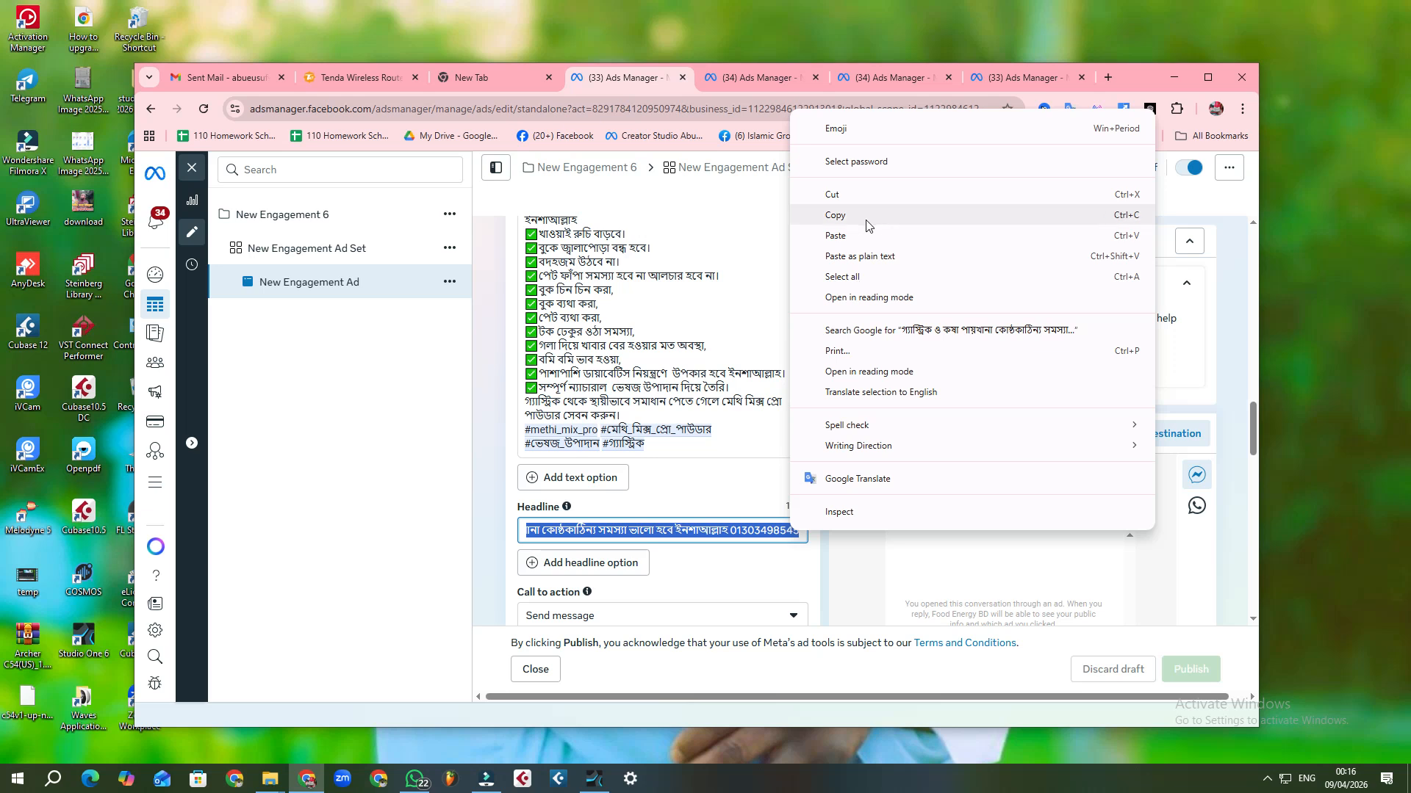
{"action": "left_click", "coordinate": [866, 220]}
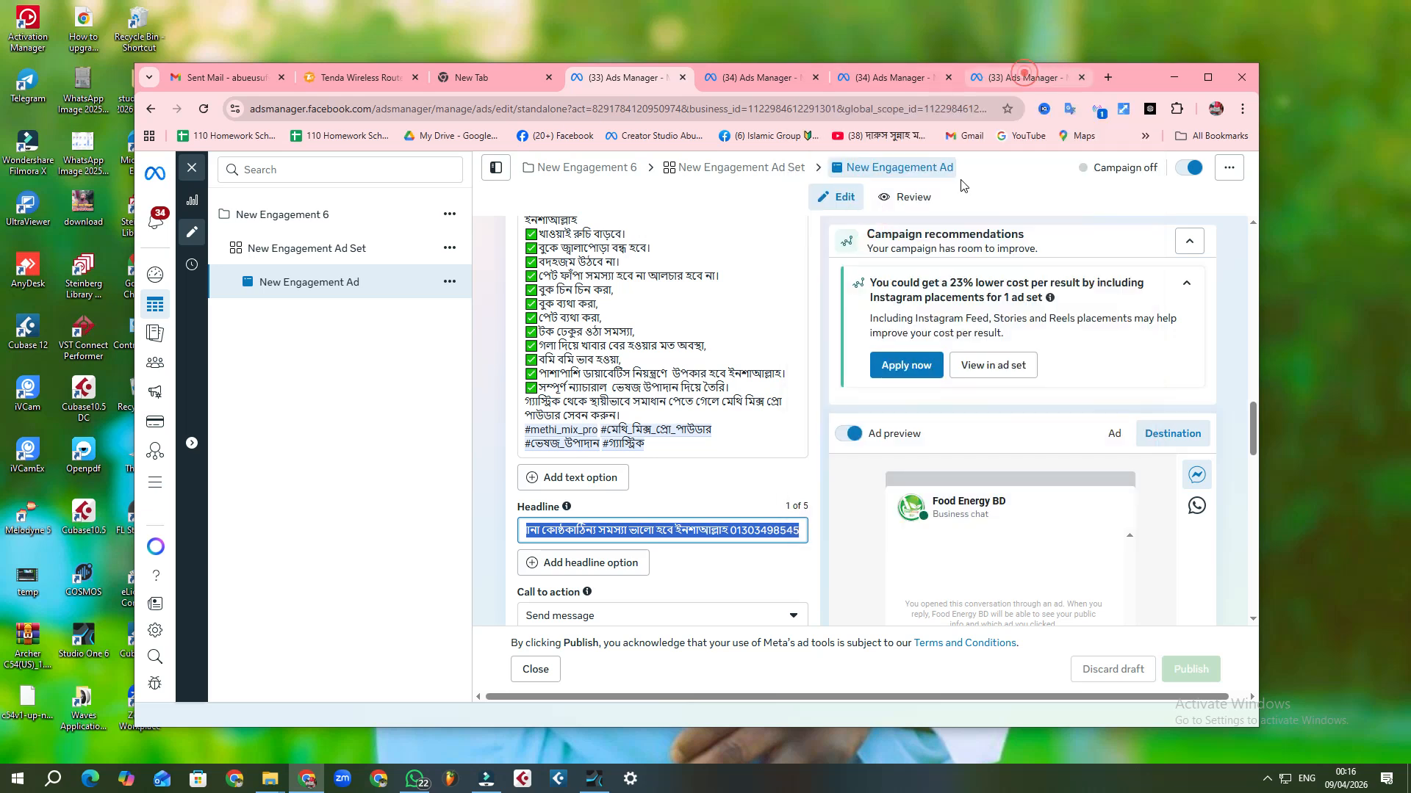
Step: Replace the New Engagement C ad's "Chat with us" headline with the copied Bengali headline
{"action": "left_click", "coordinate": [1024, 74]}
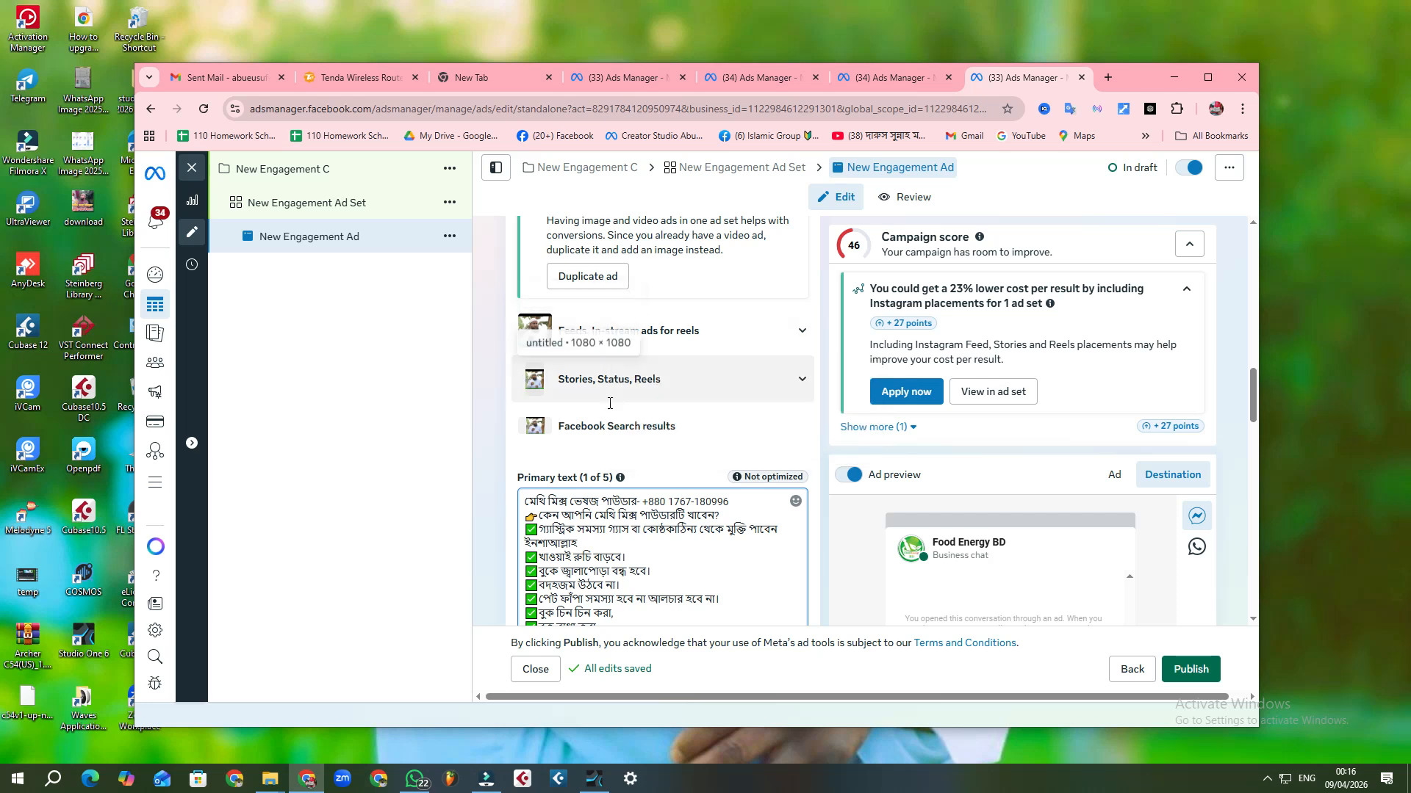
{"action": "scroll", "coordinate": [619, 359], "scroll_direction": "down", "scroll_amount": 5}
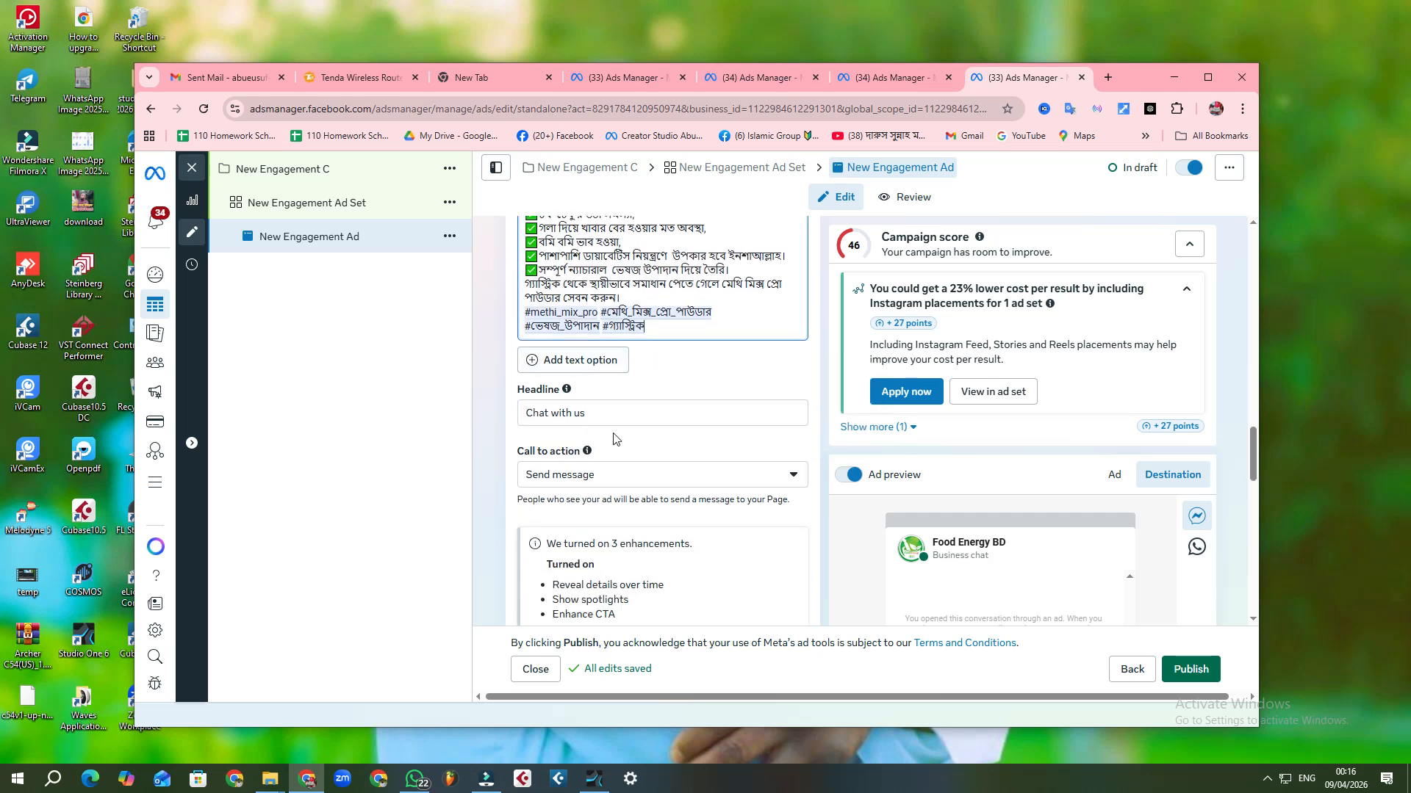
{"action": "triple_click", "coordinate": [612, 413]}
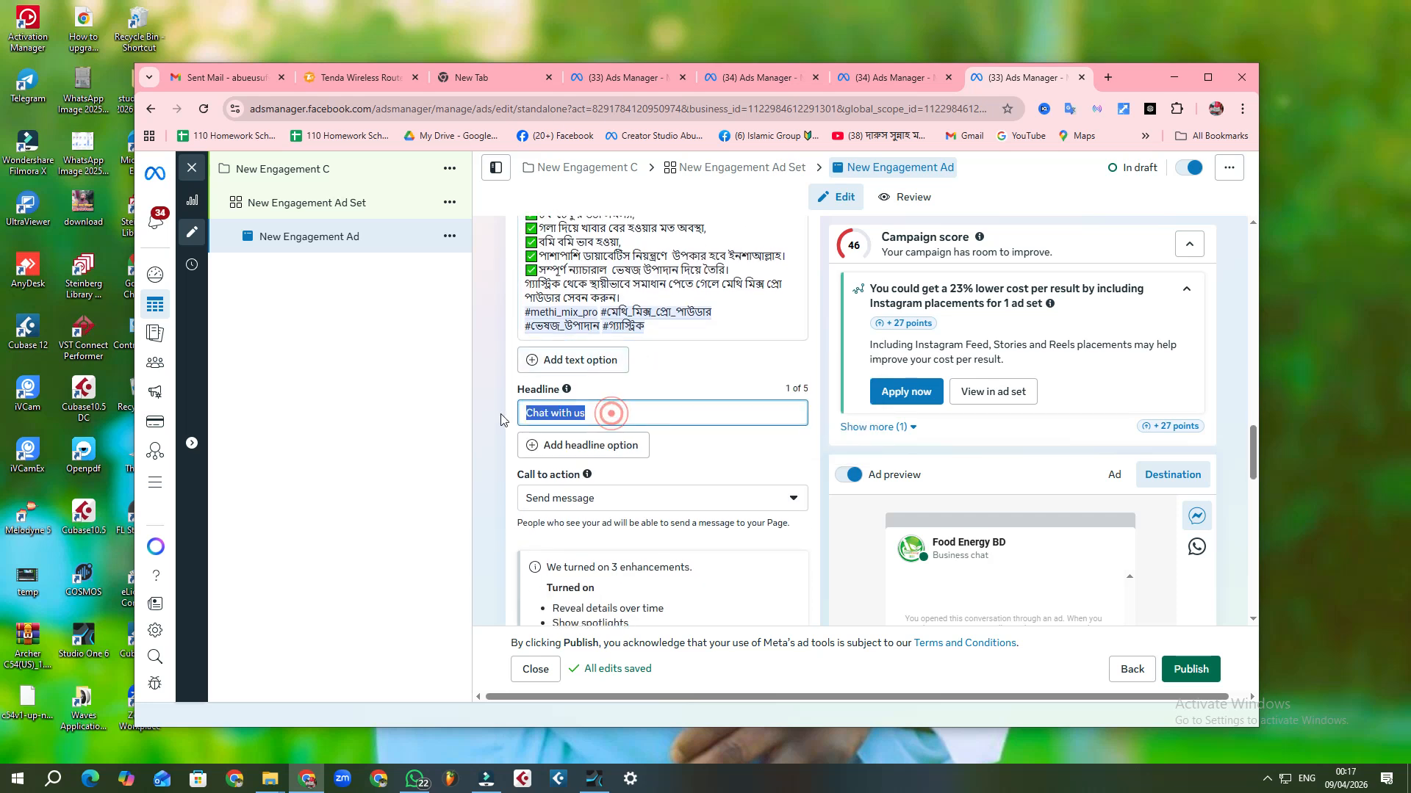
{"action": "right_click", "coordinate": [564, 412]}
{"action": "left_click", "coordinate": [628, 470]}
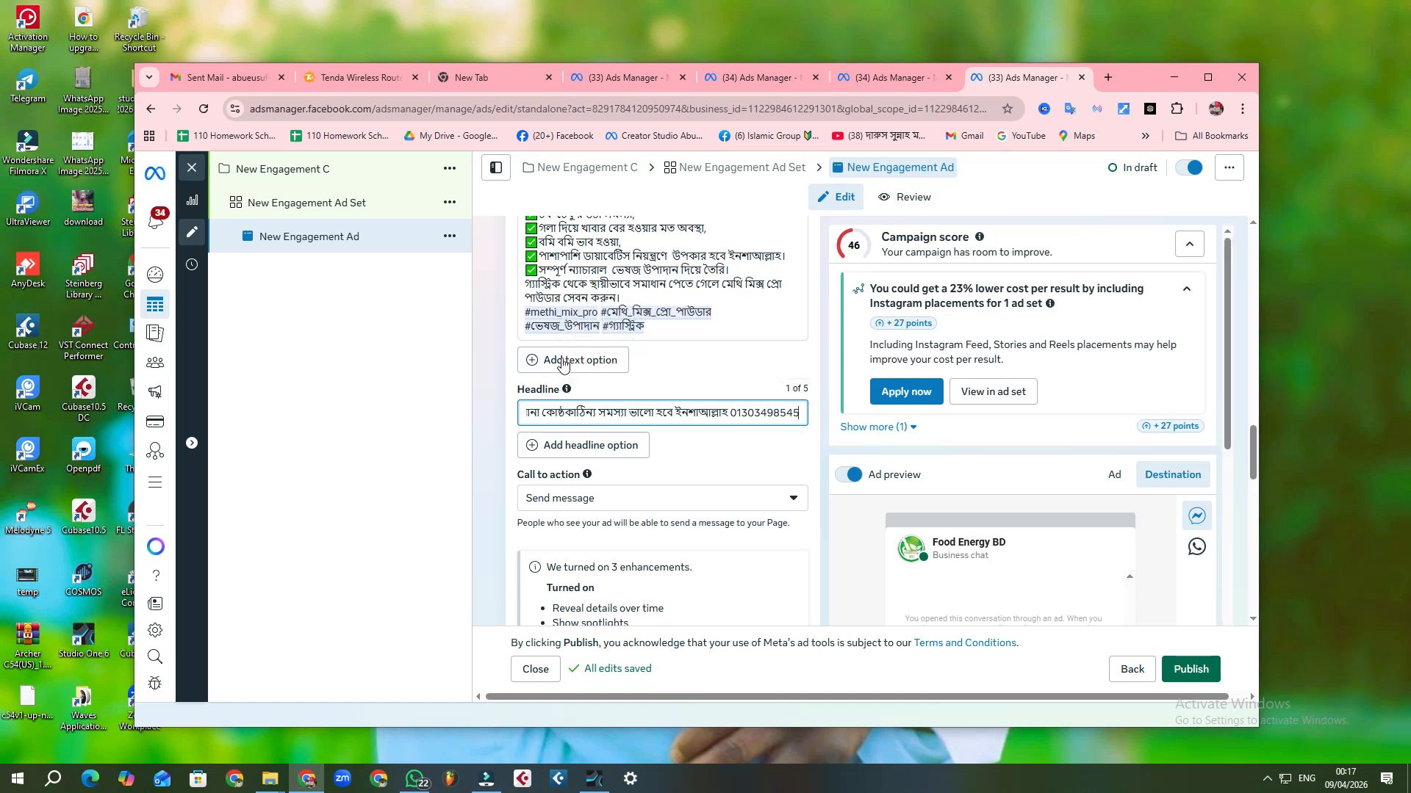
Step: Switch the ad's Chat builder to saved templates, using the Start conversations 03/10/26 template
{"action": "scroll", "coordinate": [668, 332], "scroll_direction": "down", "scroll_amount": 4}
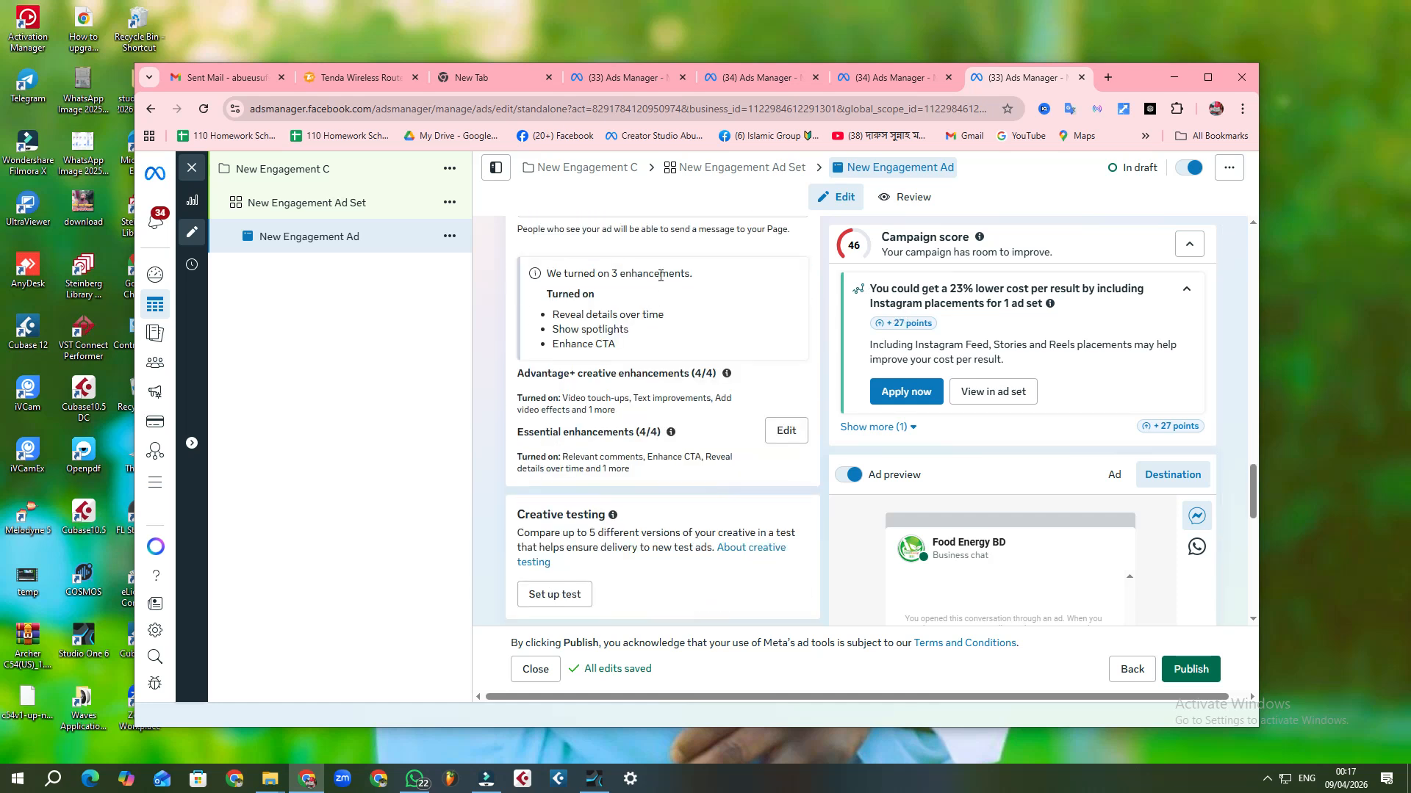
{"action": "scroll", "coordinate": [646, 445], "scroll_direction": "up", "scroll_amount": 3}
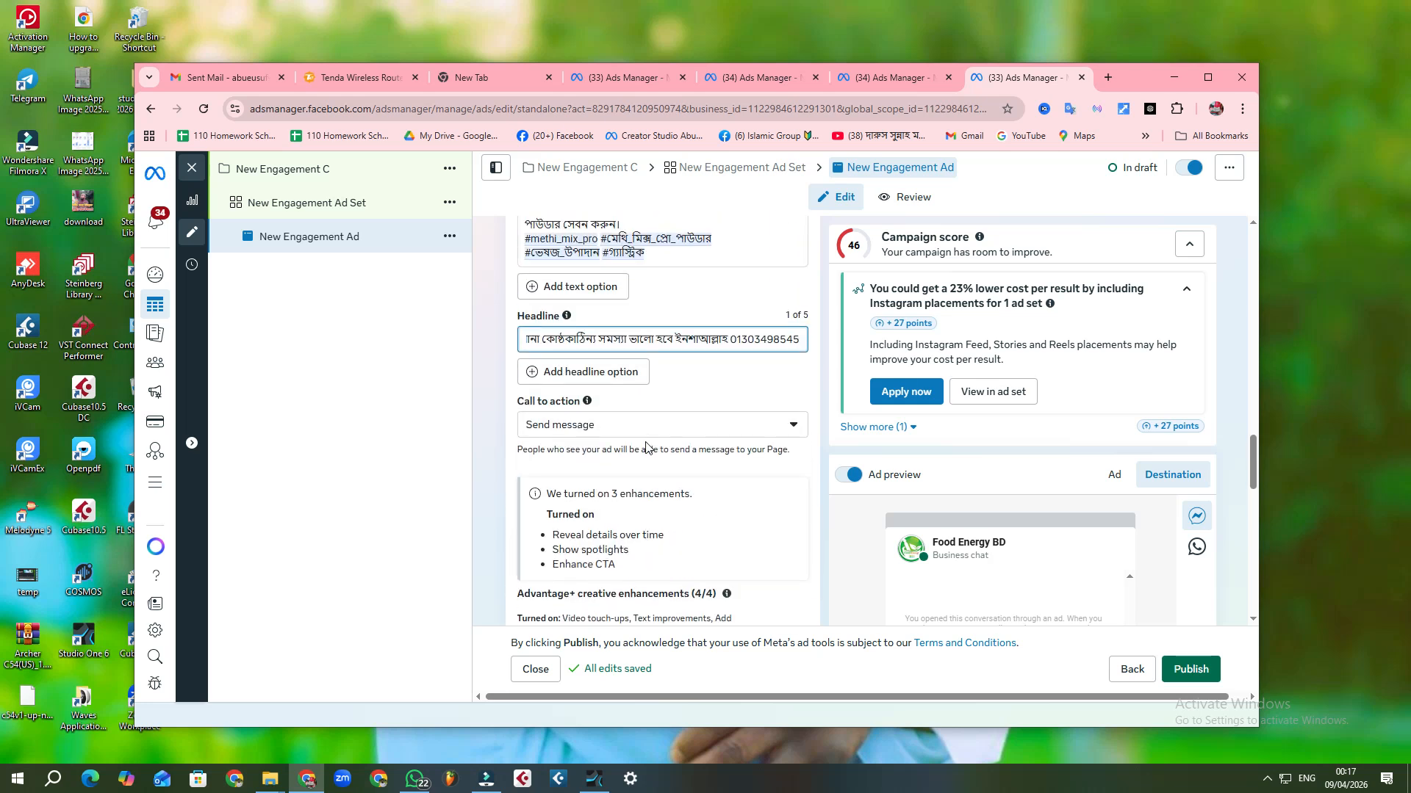
{"action": "scroll", "coordinate": [648, 443], "scroll_direction": "down", "scroll_amount": 1}
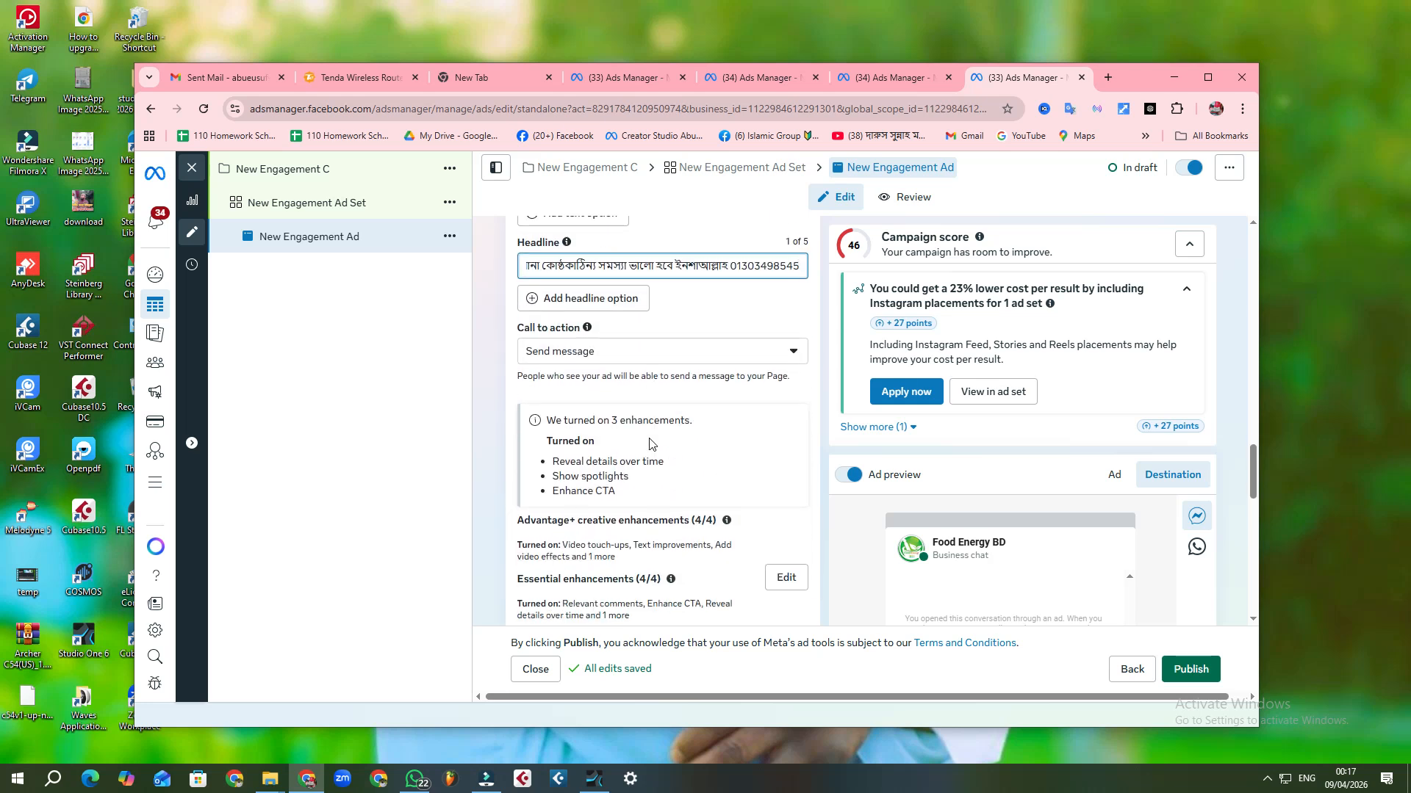
{"action": "scroll", "coordinate": [649, 443], "scroll_direction": "down", "scroll_amount": 2}
{"action": "scroll", "coordinate": [652, 437], "scroll_direction": "down", "scroll_amount": 5}
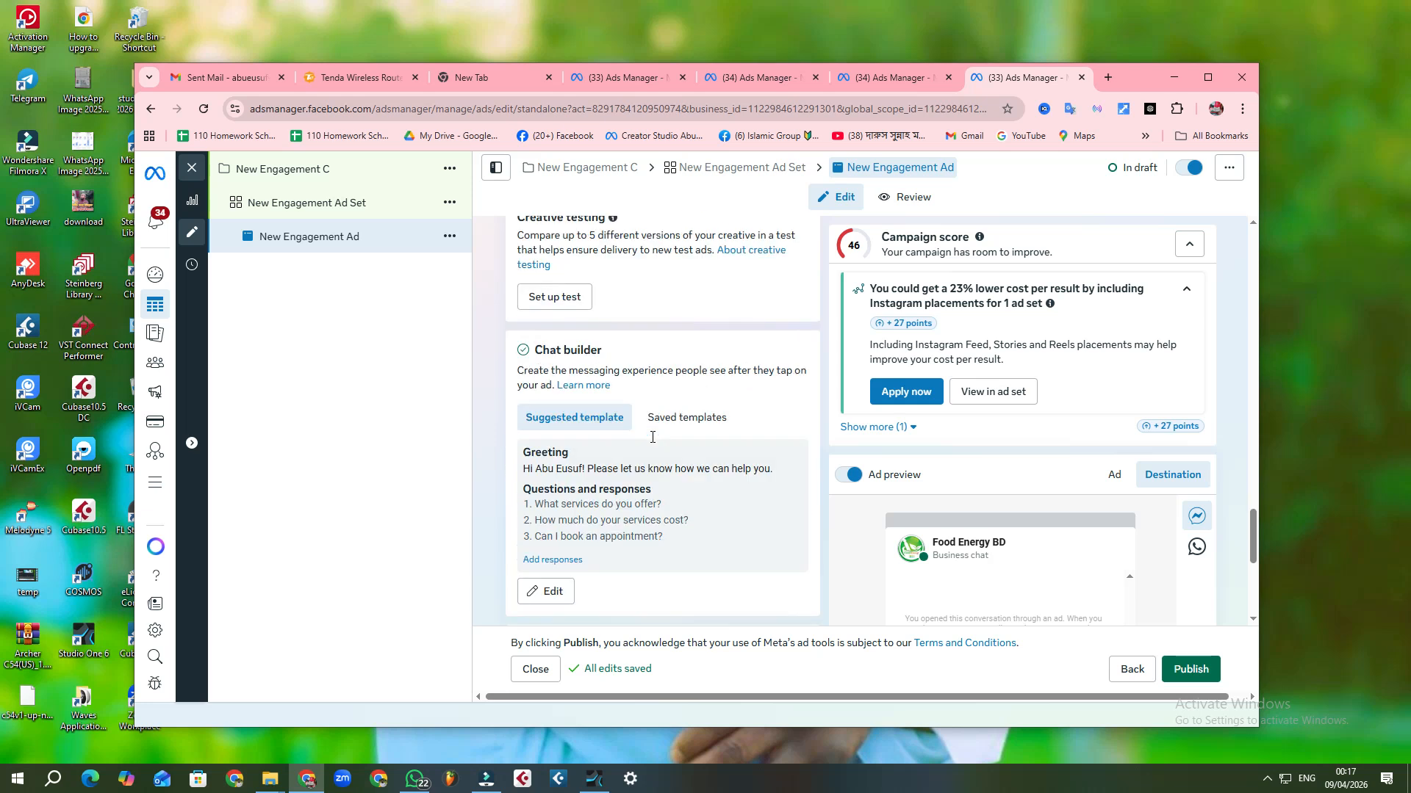
{"action": "left_click", "coordinate": [707, 357]}
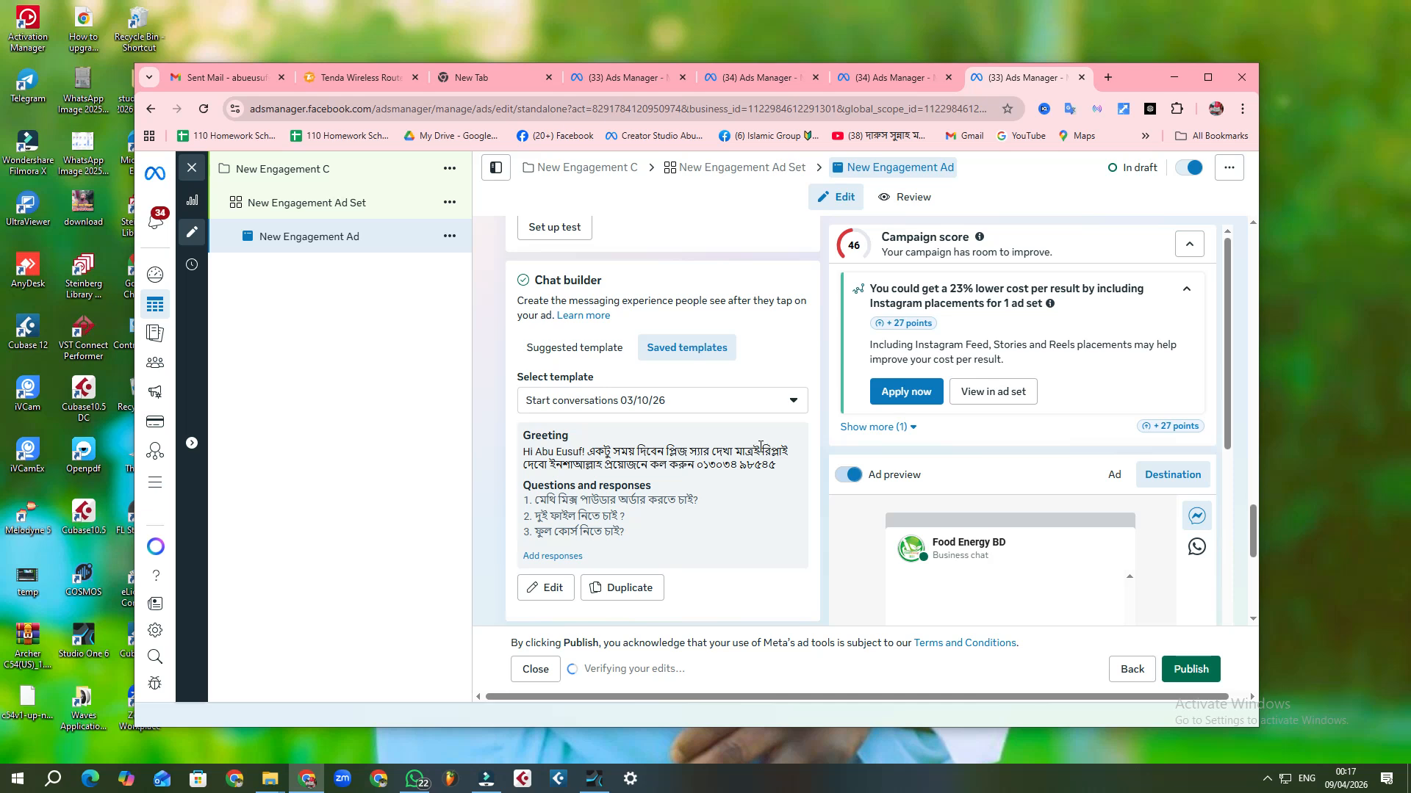
Step: Review the ad from its creative testing and enhancements back through headline, primary text and media to the Page identity
{"action": "scroll", "coordinate": [761, 445], "scroll_direction": "up", "scroll_amount": 2}
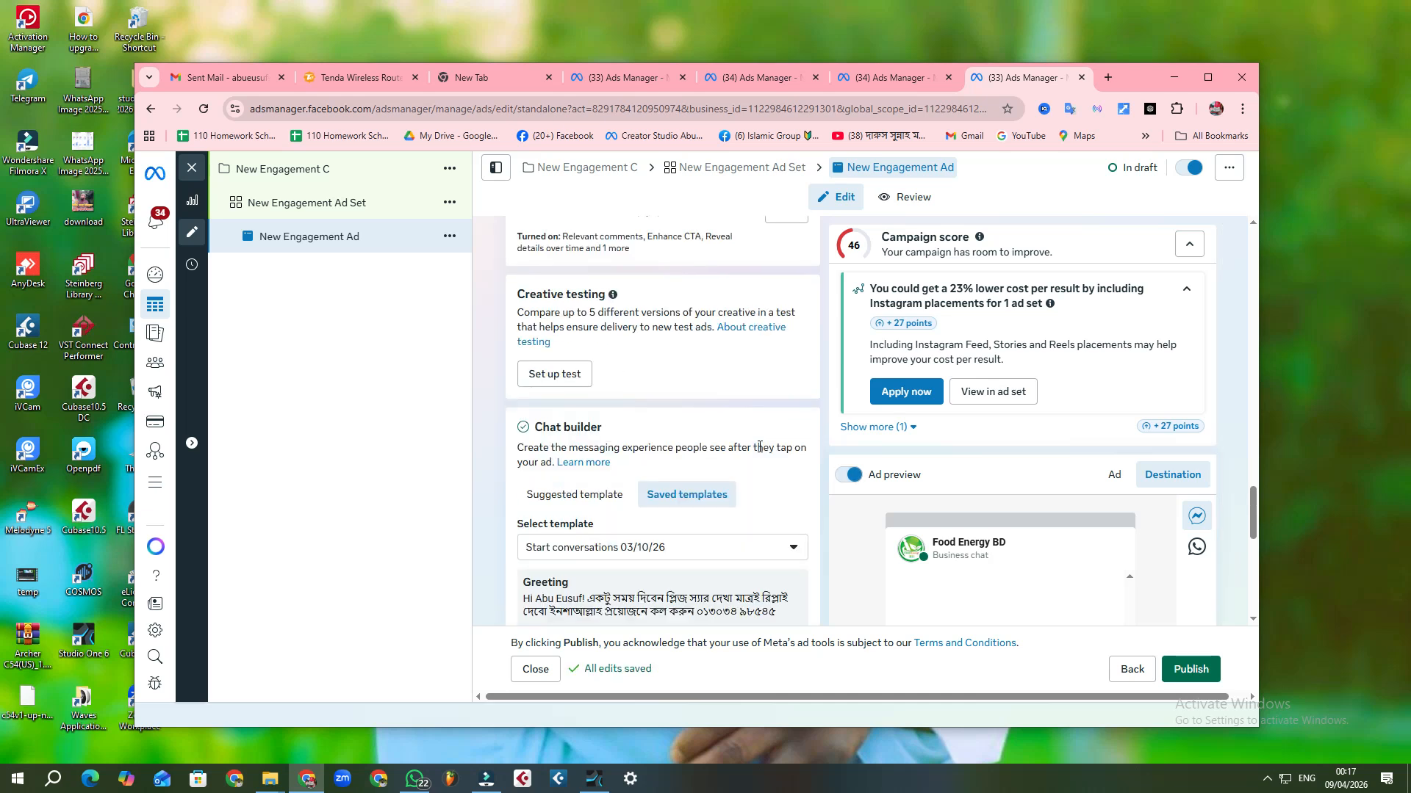
{"action": "scroll", "coordinate": [760, 447], "scroll_direction": "up", "scroll_amount": 4}
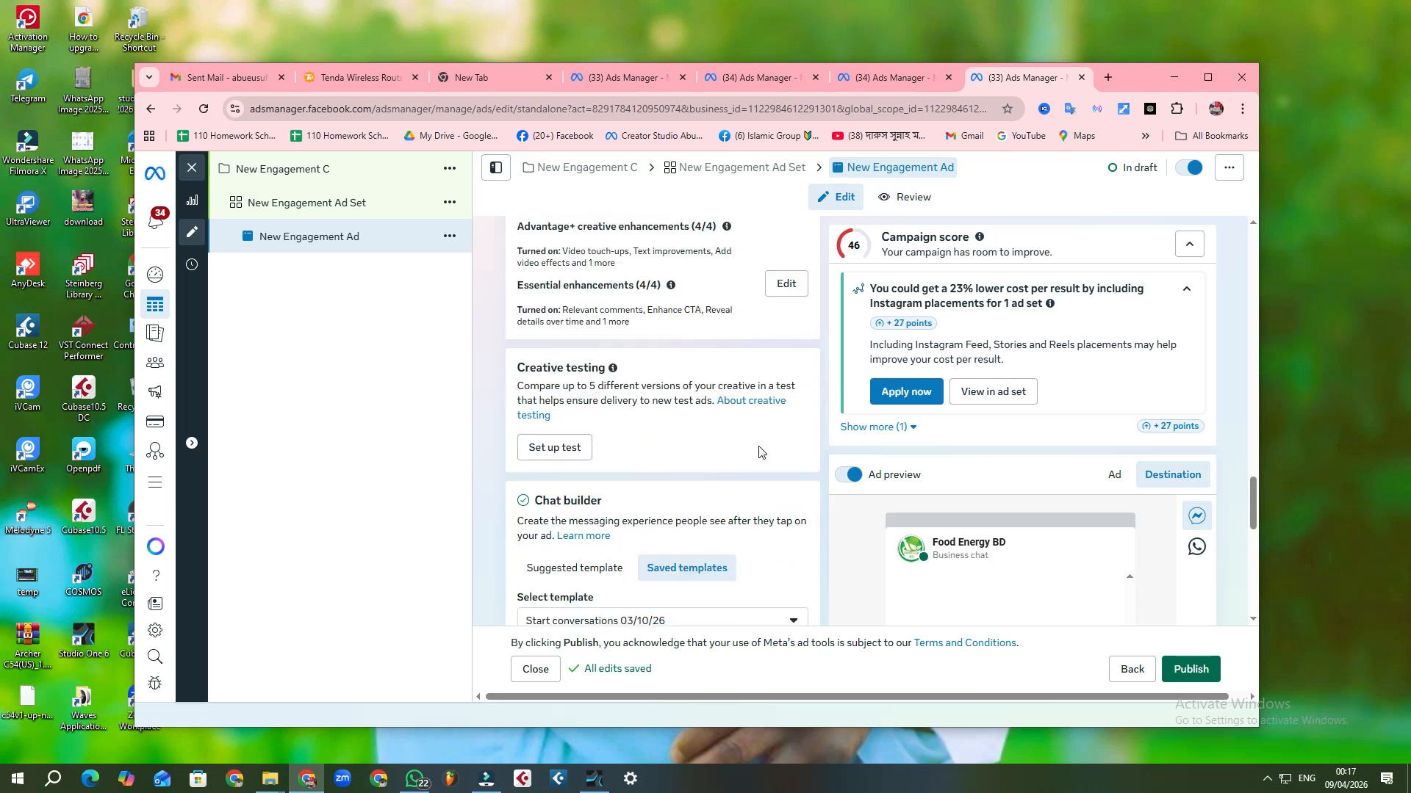
{"action": "scroll", "coordinate": [759, 452], "scroll_direction": "up", "scroll_amount": 3}
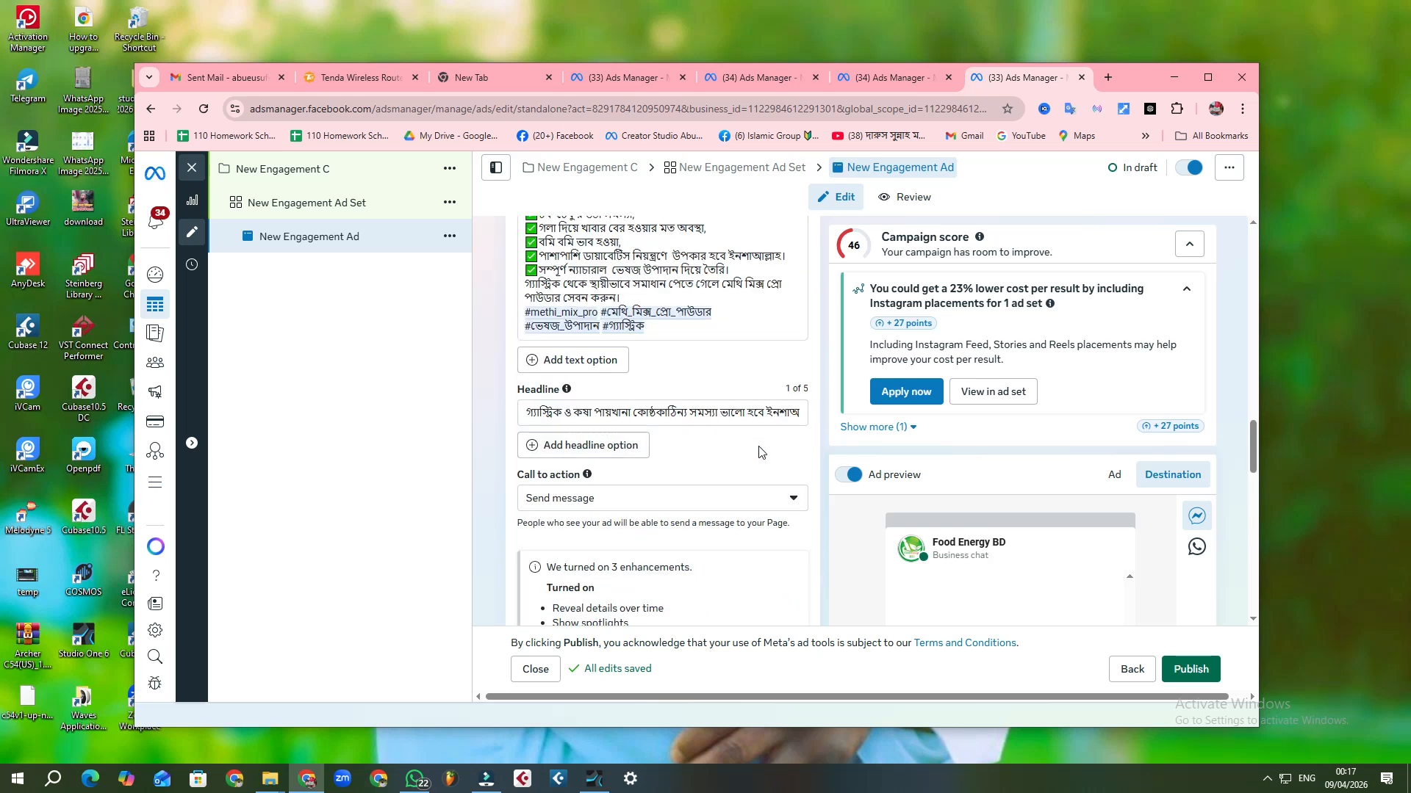
{"action": "scroll", "coordinate": [759, 452], "scroll_direction": "up", "scroll_amount": 4}
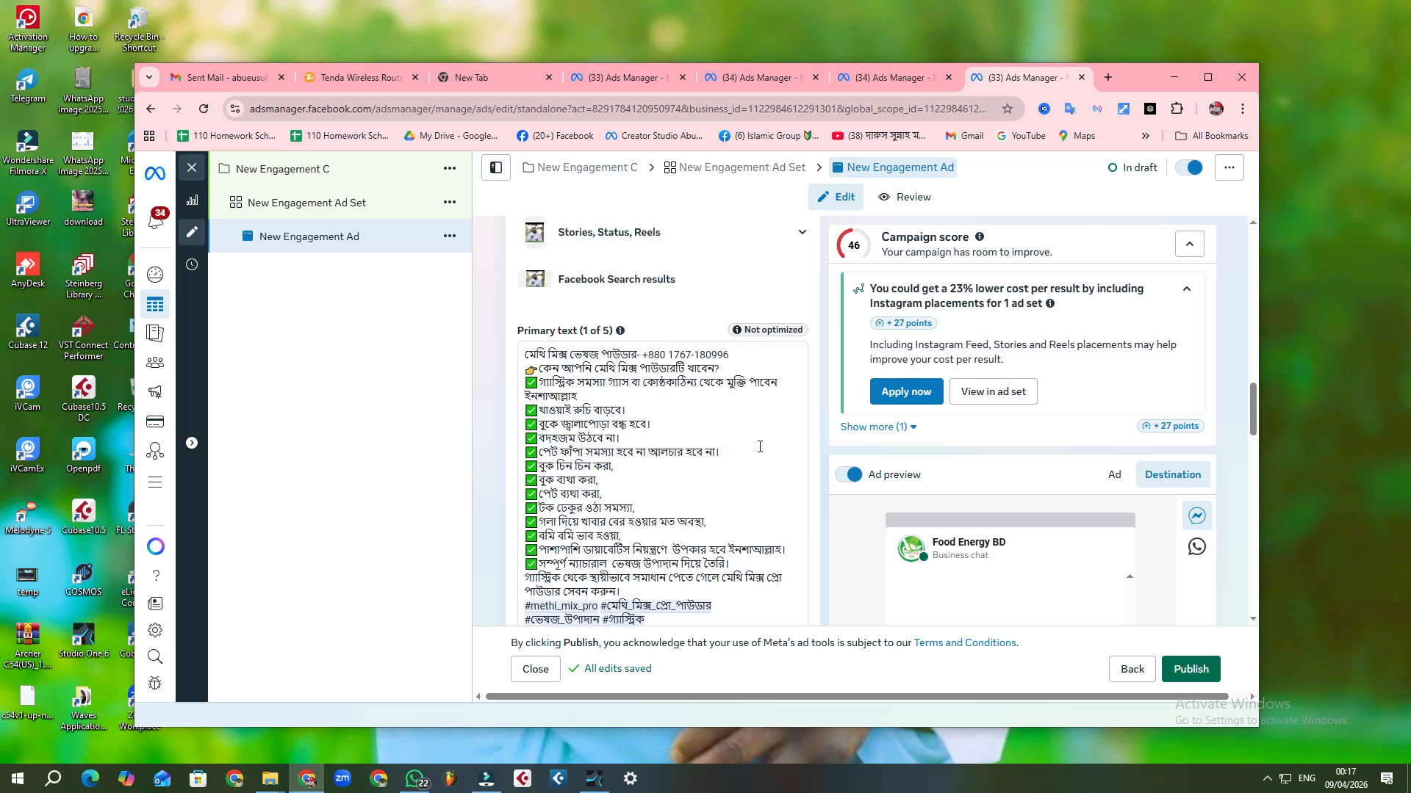
{"action": "scroll", "coordinate": [759, 447], "scroll_direction": "up", "scroll_amount": 3}
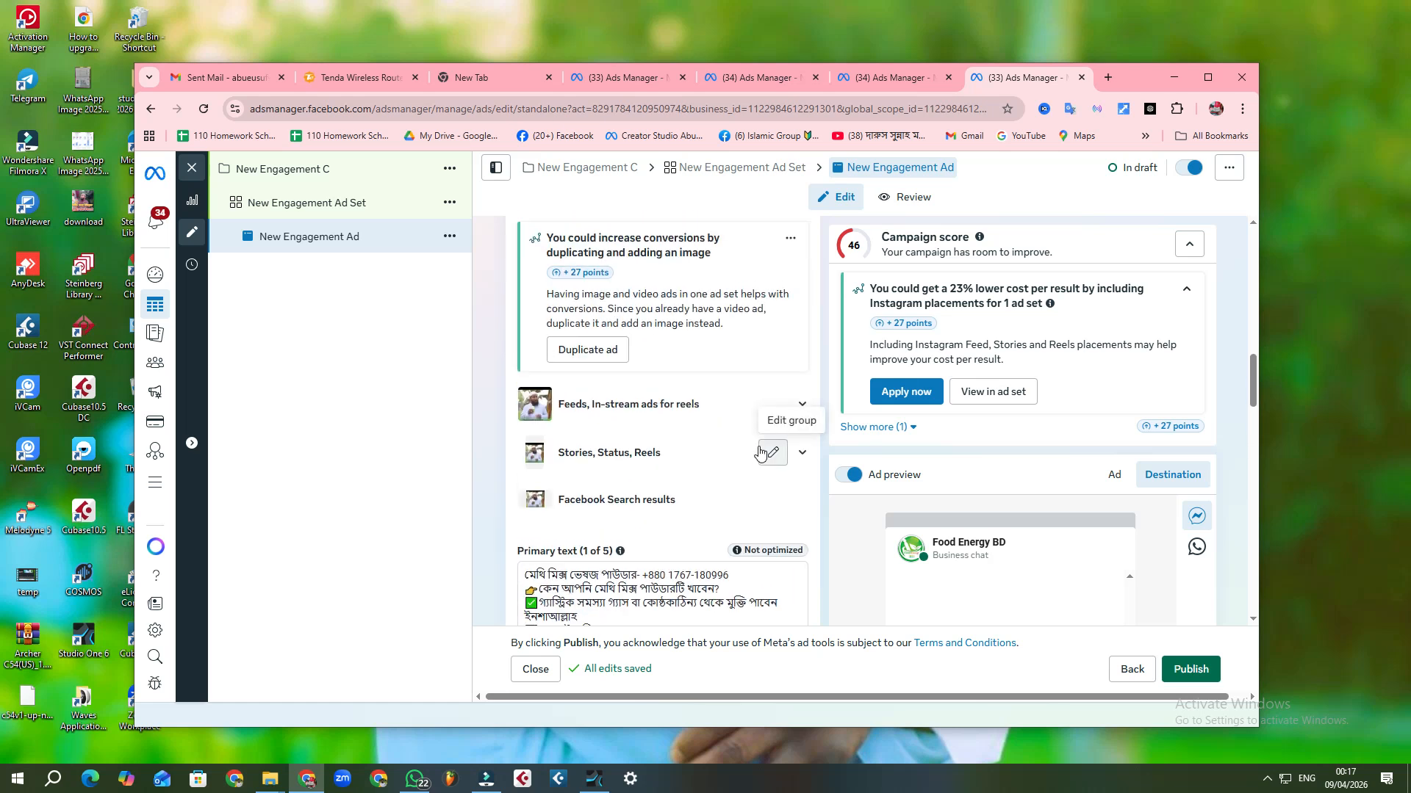
{"action": "scroll", "coordinate": [760, 452], "scroll_direction": "up", "scroll_amount": 3}
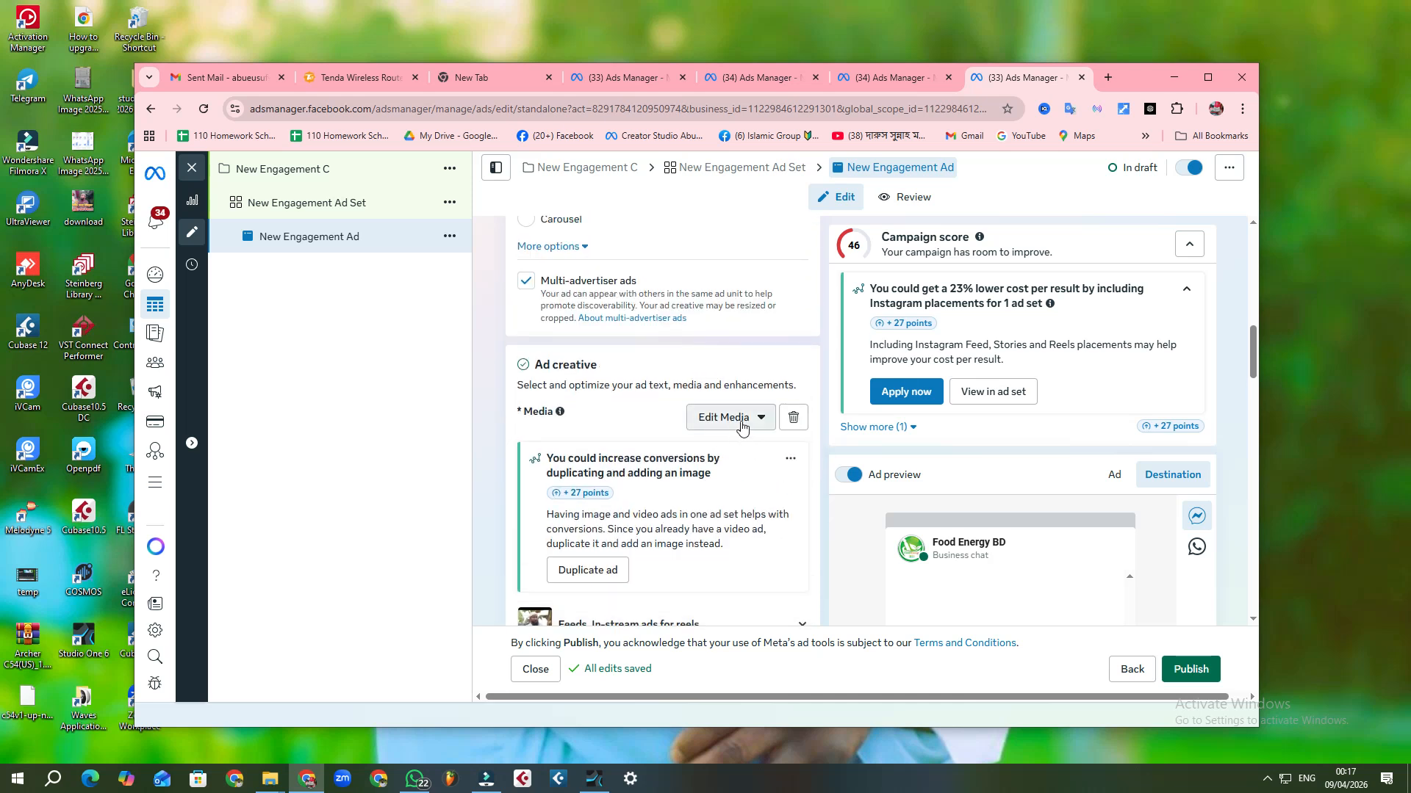
{"action": "scroll", "coordinate": [735, 424], "scroll_direction": "up", "scroll_amount": 4}
{"action": "scroll", "coordinate": [684, 406], "scroll_direction": "up", "scroll_amount": 4}
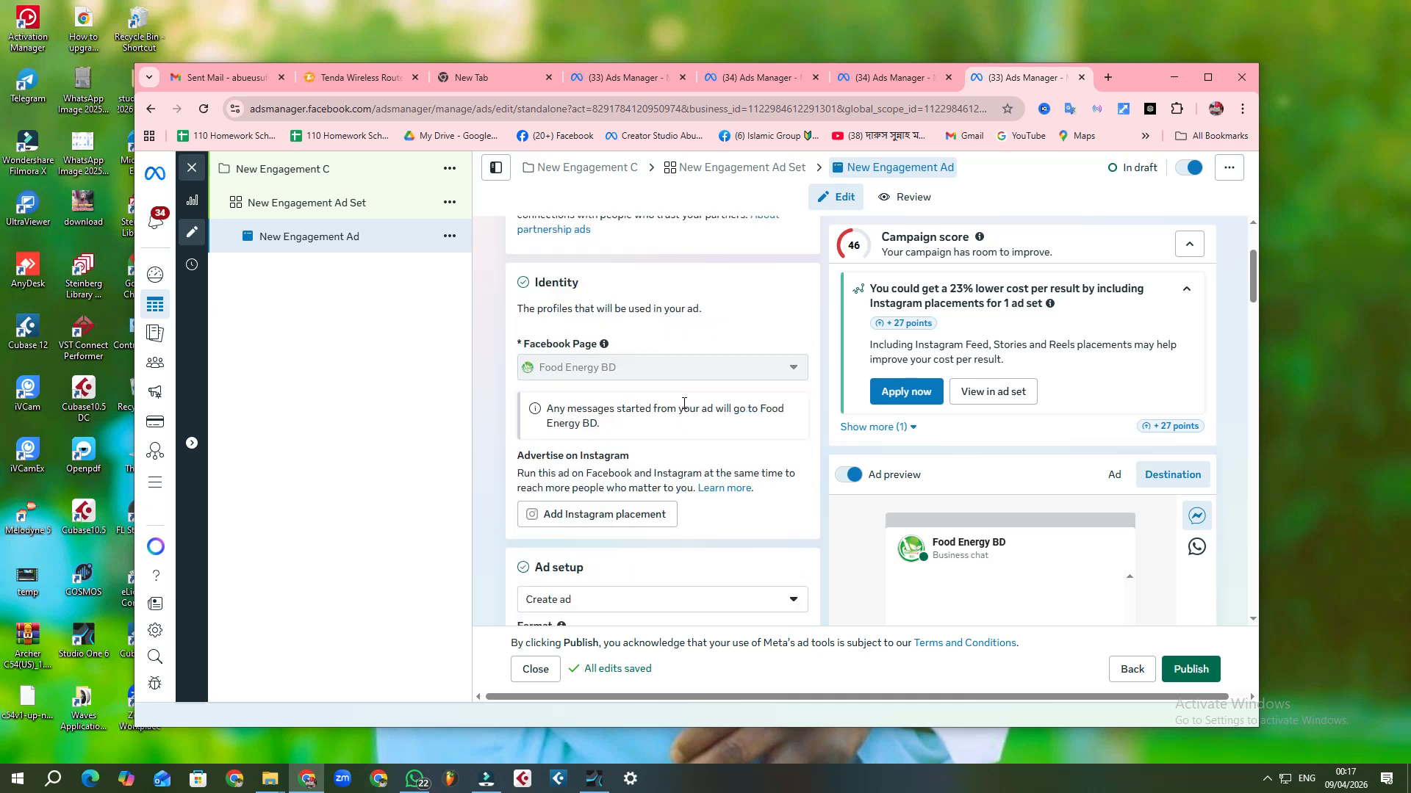
{"action": "scroll", "coordinate": [684, 406], "scroll_direction": "up", "scroll_amount": 2}
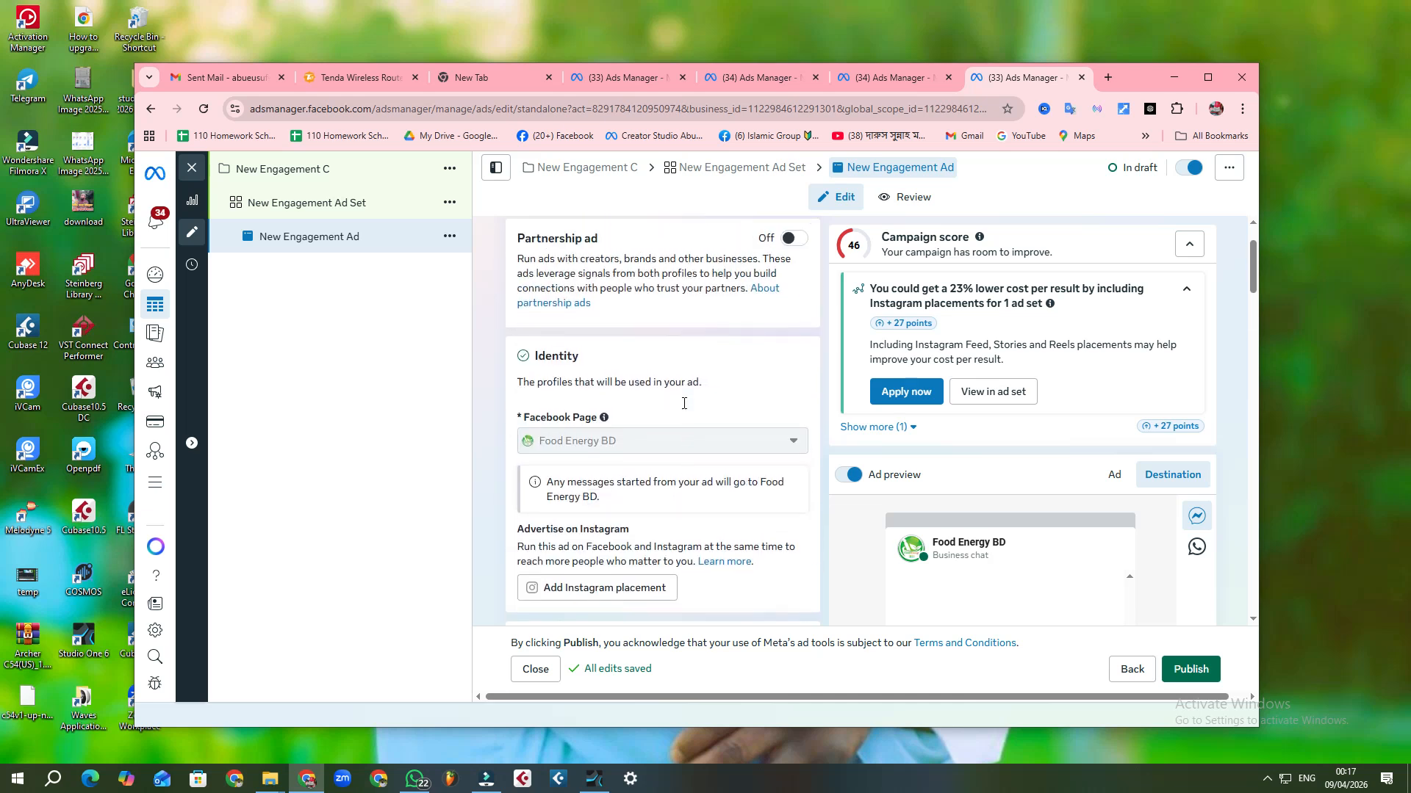
Step: Check the ad's media placements, call to action, enhancements and Chat builder greeting and questions, returning to the primary text
{"action": "scroll", "coordinate": [682, 409], "scroll_direction": "down", "scroll_amount": 1}
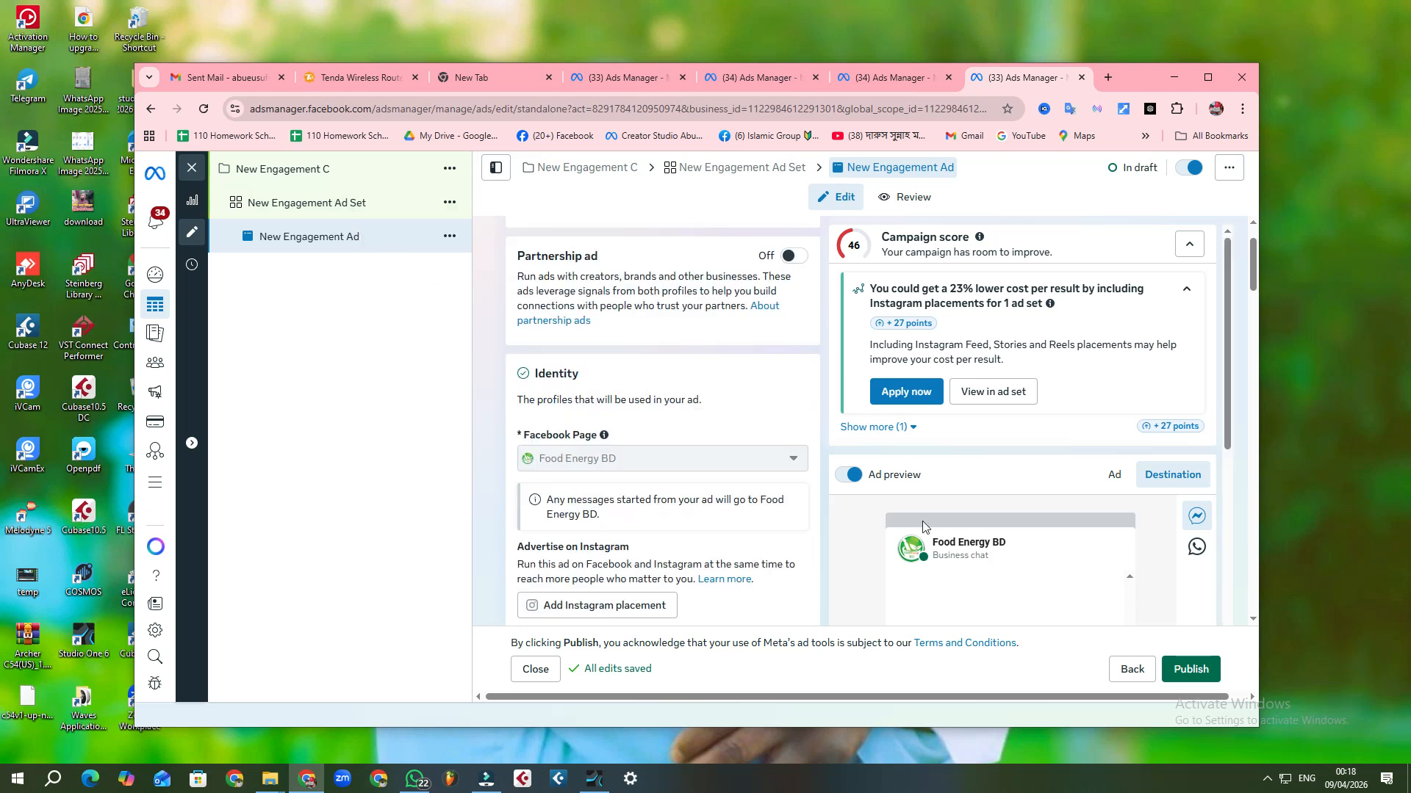
{"action": "scroll", "coordinate": [693, 450], "scroll_direction": "down", "scroll_amount": 8}
{"action": "scroll", "coordinate": [694, 450], "scroll_direction": "down", "scroll_amount": 4}
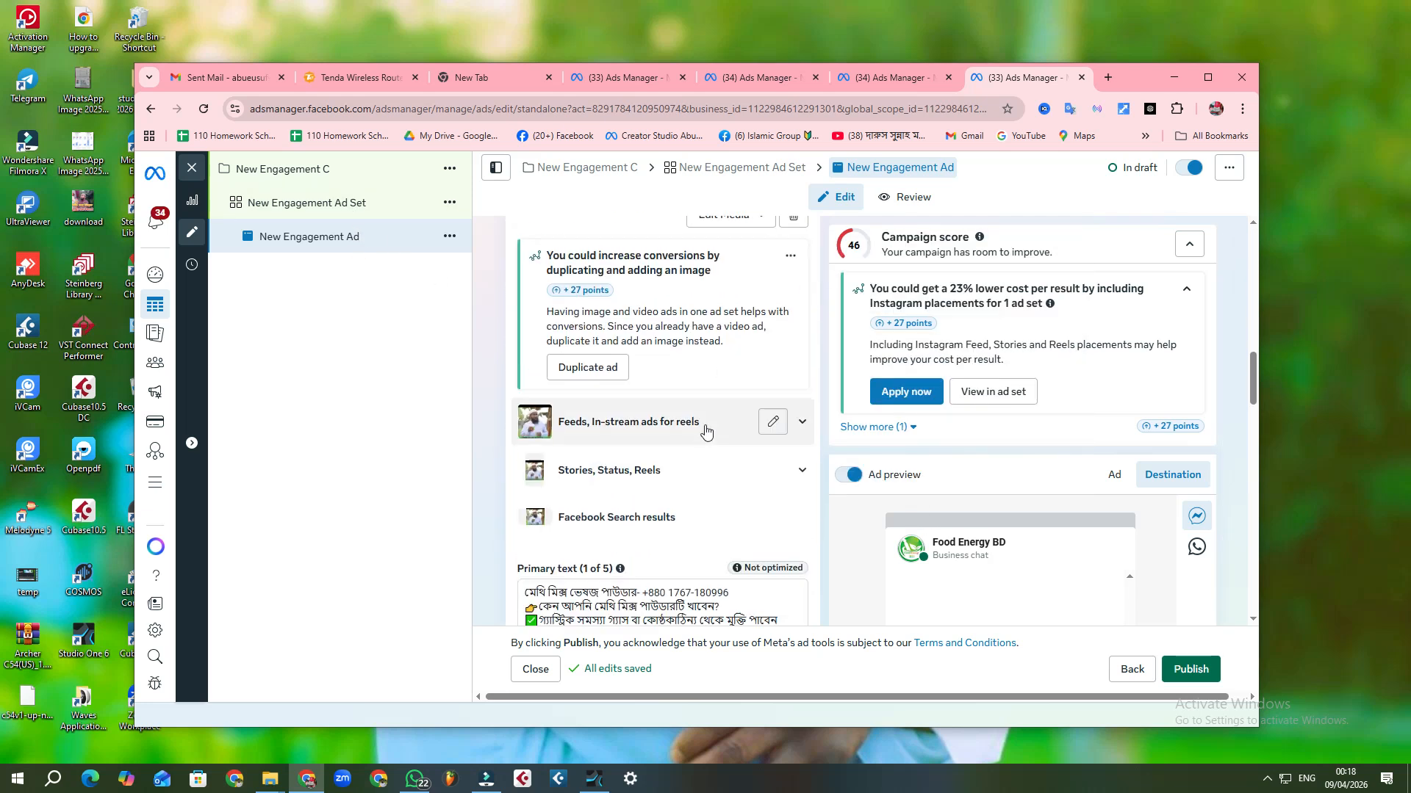
{"action": "scroll", "coordinate": [617, 404], "scroll_direction": "down", "scroll_amount": 8}
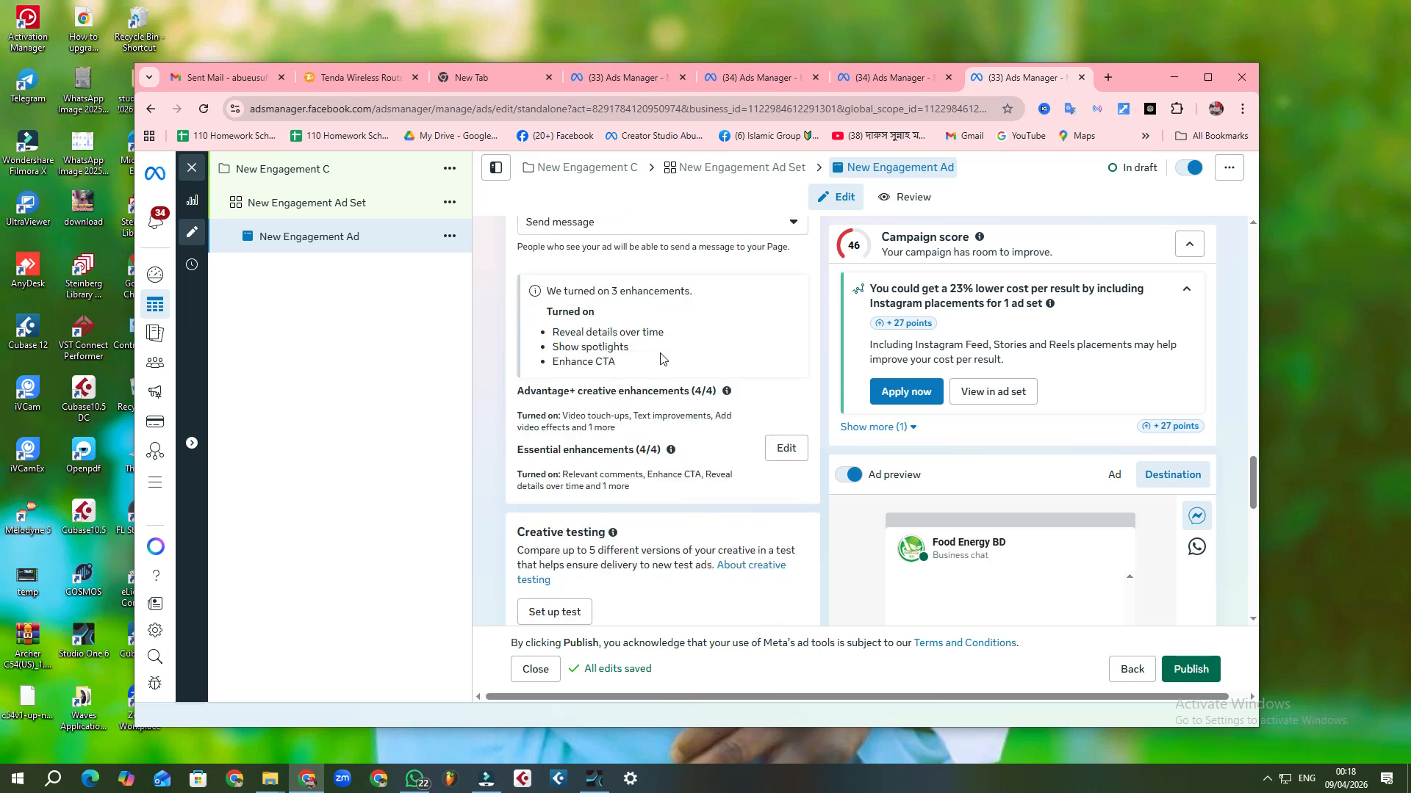
{"action": "scroll", "coordinate": [632, 393], "scroll_direction": "down", "scroll_amount": 1}
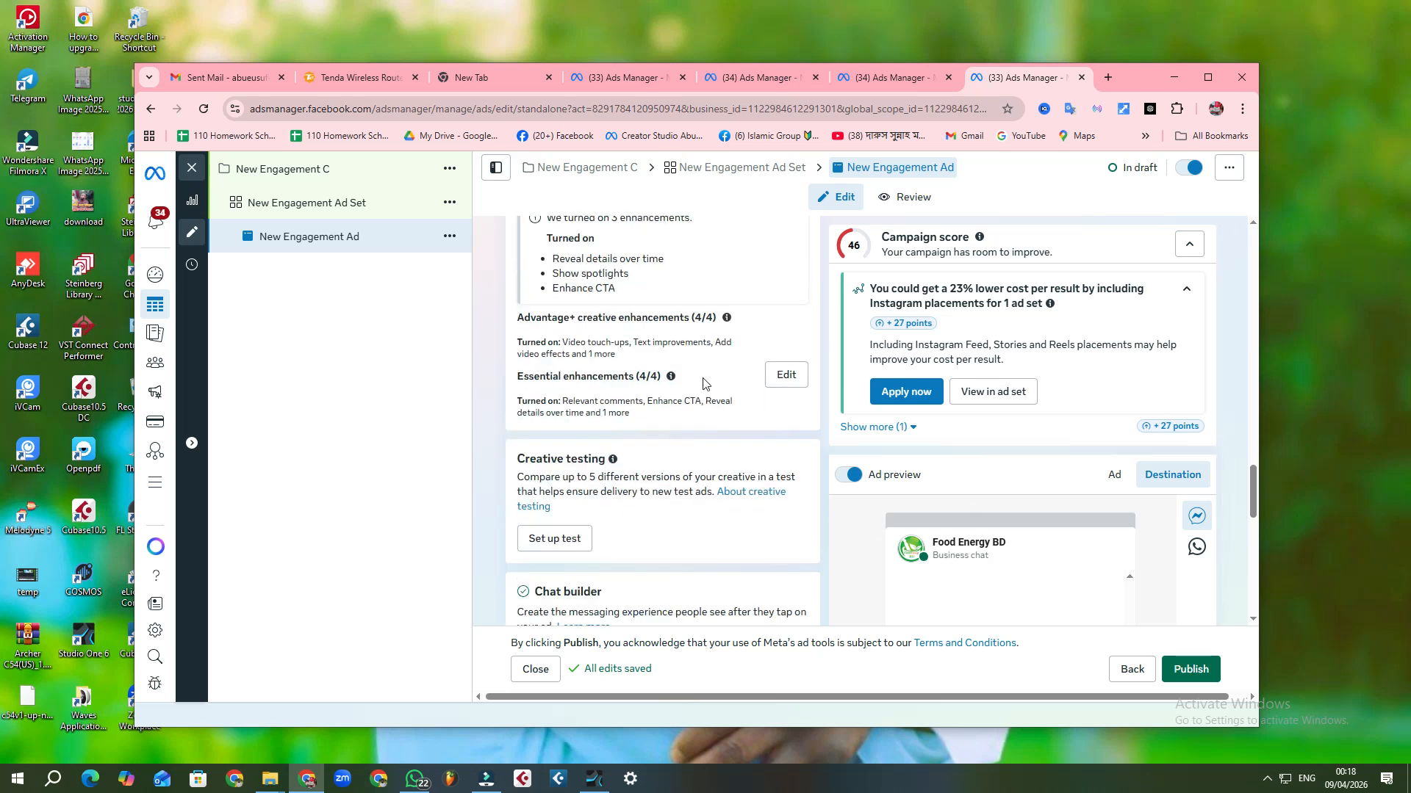
{"action": "scroll", "coordinate": [689, 346], "scroll_direction": "down", "scroll_amount": 2}
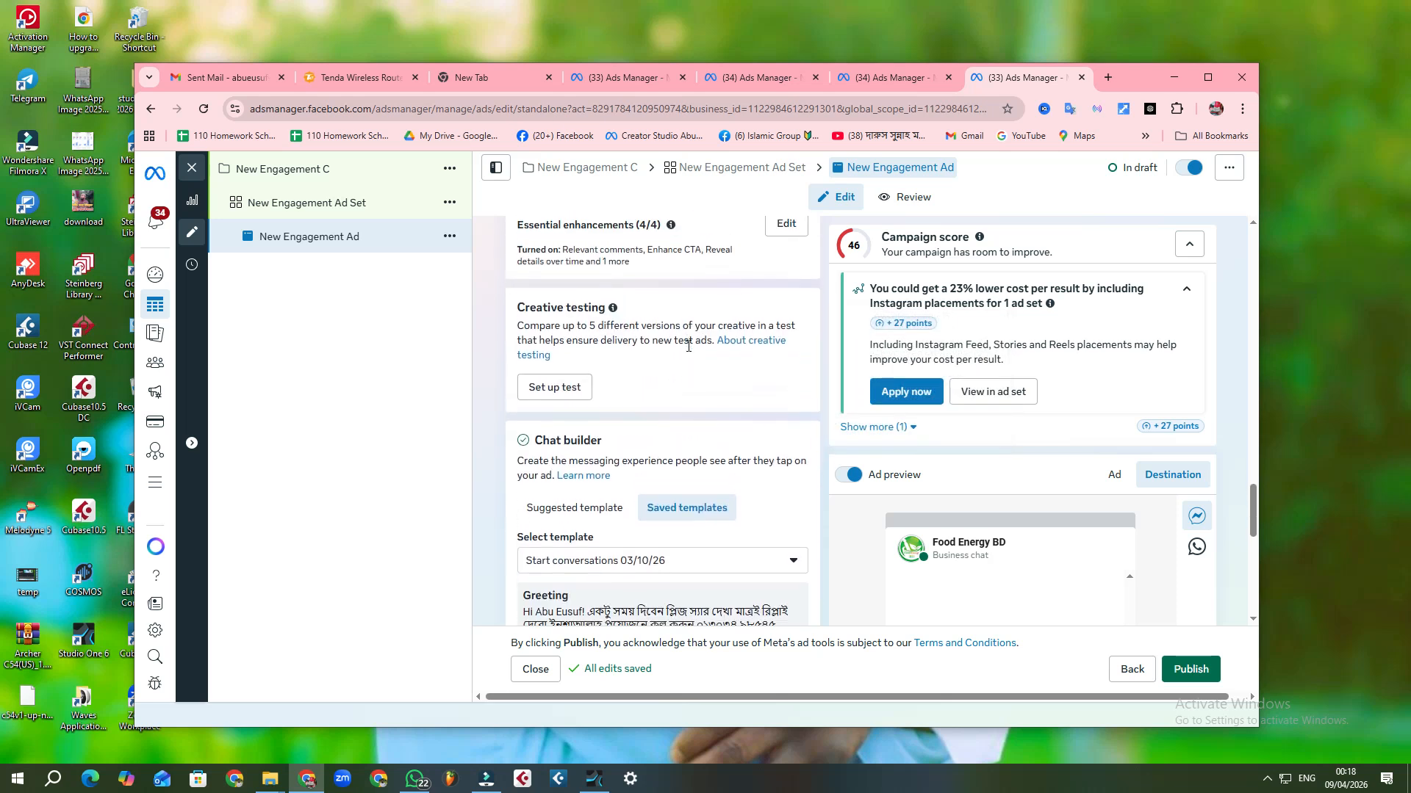
{"action": "scroll", "coordinate": [688, 346], "scroll_direction": "up", "scroll_amount": 5}
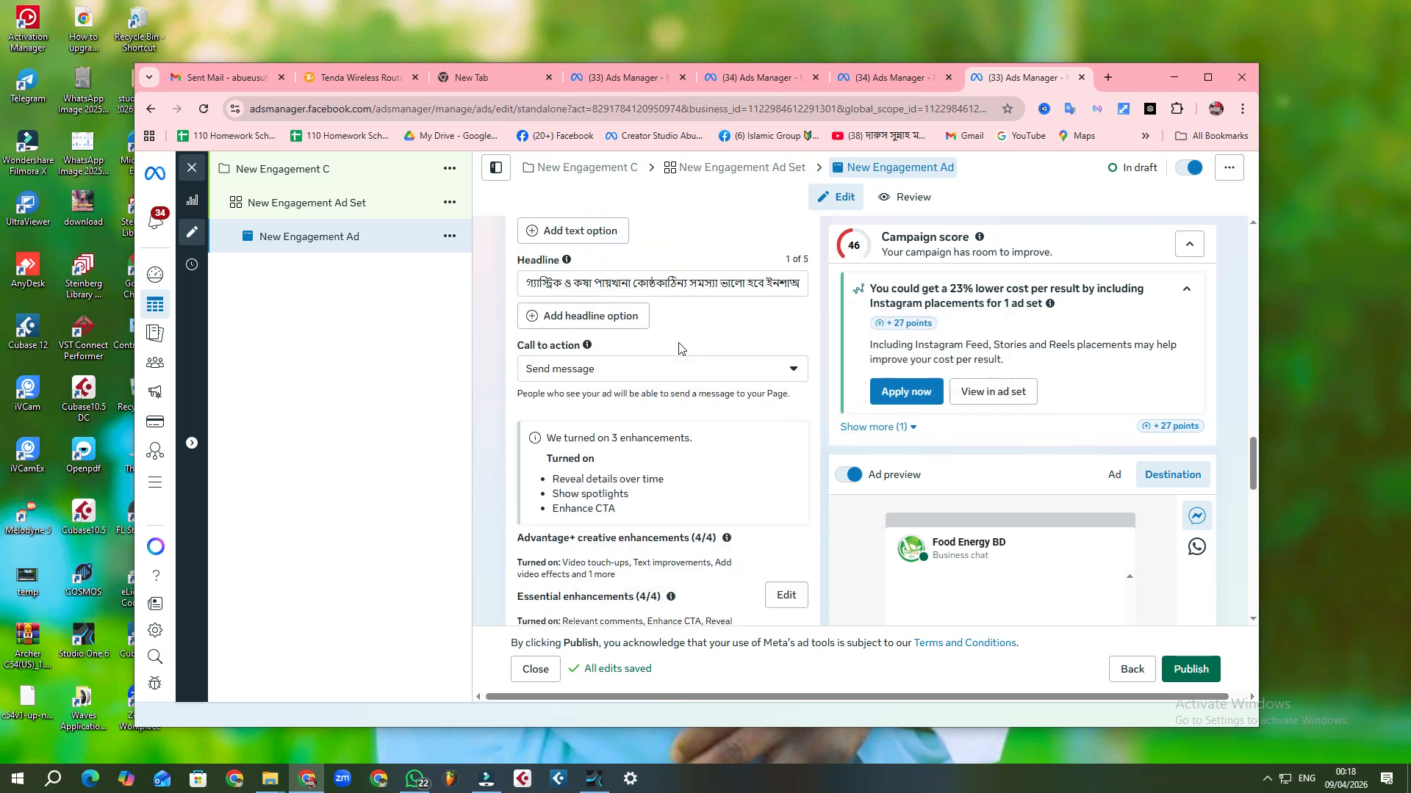
{"action": "scroll", "coordinate": [679, 348], "scroll_direction": "down", "scroll_amount": 4}
{"action": "scroll", "coordinate": [679, 351], "scroll_direction": "down", "scroll_amount": 4}
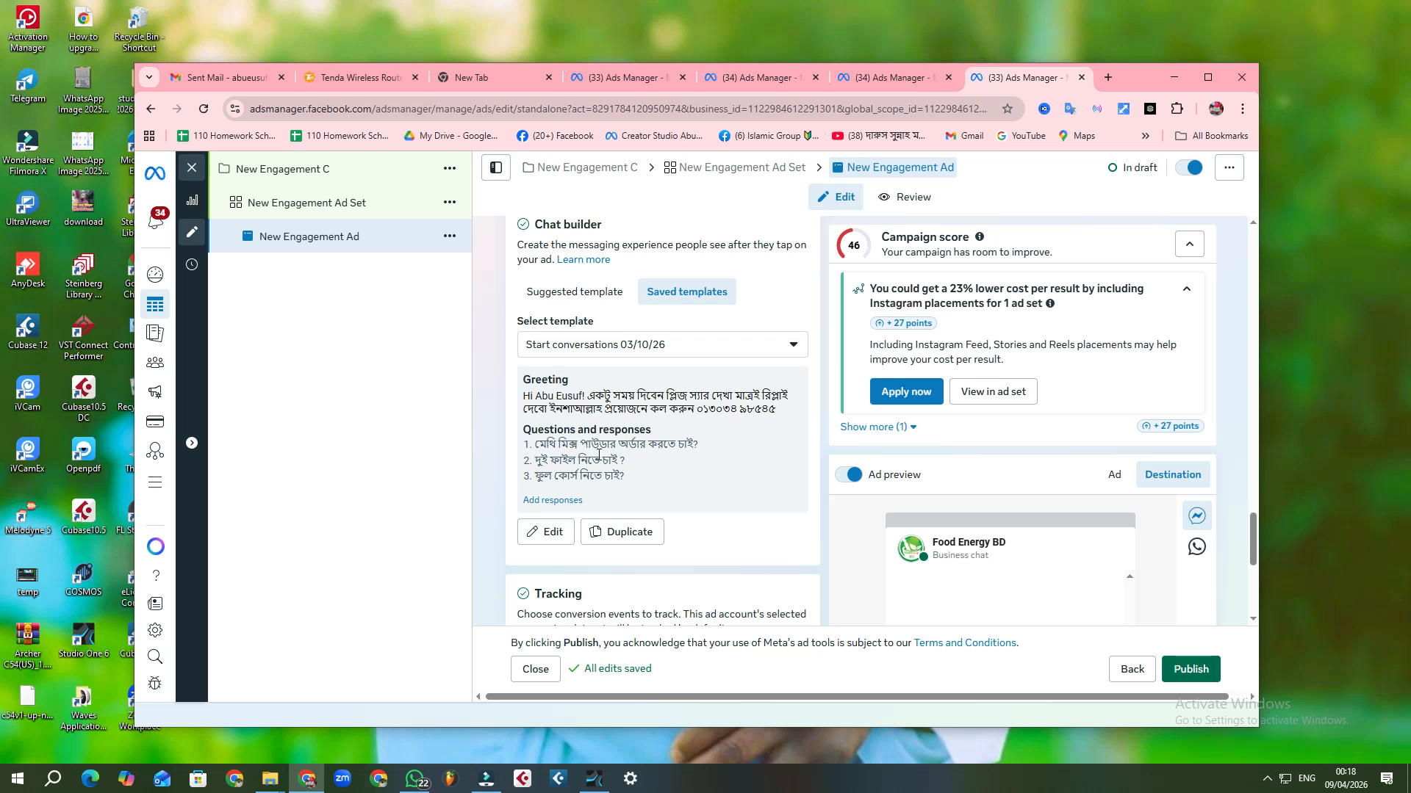
{"action": "scroll", "coordinate": [738, 492], "scroll_direction": "up", "scroll_amount": 1}
{"action": "scroll", "coordinate": [739, 492], "scroll_direction": "up", "scroll_amount": 8}
{"action": "scroll", "coordinate": [731, 485], "scroll_direction": "up", "scroll_amount": 5}
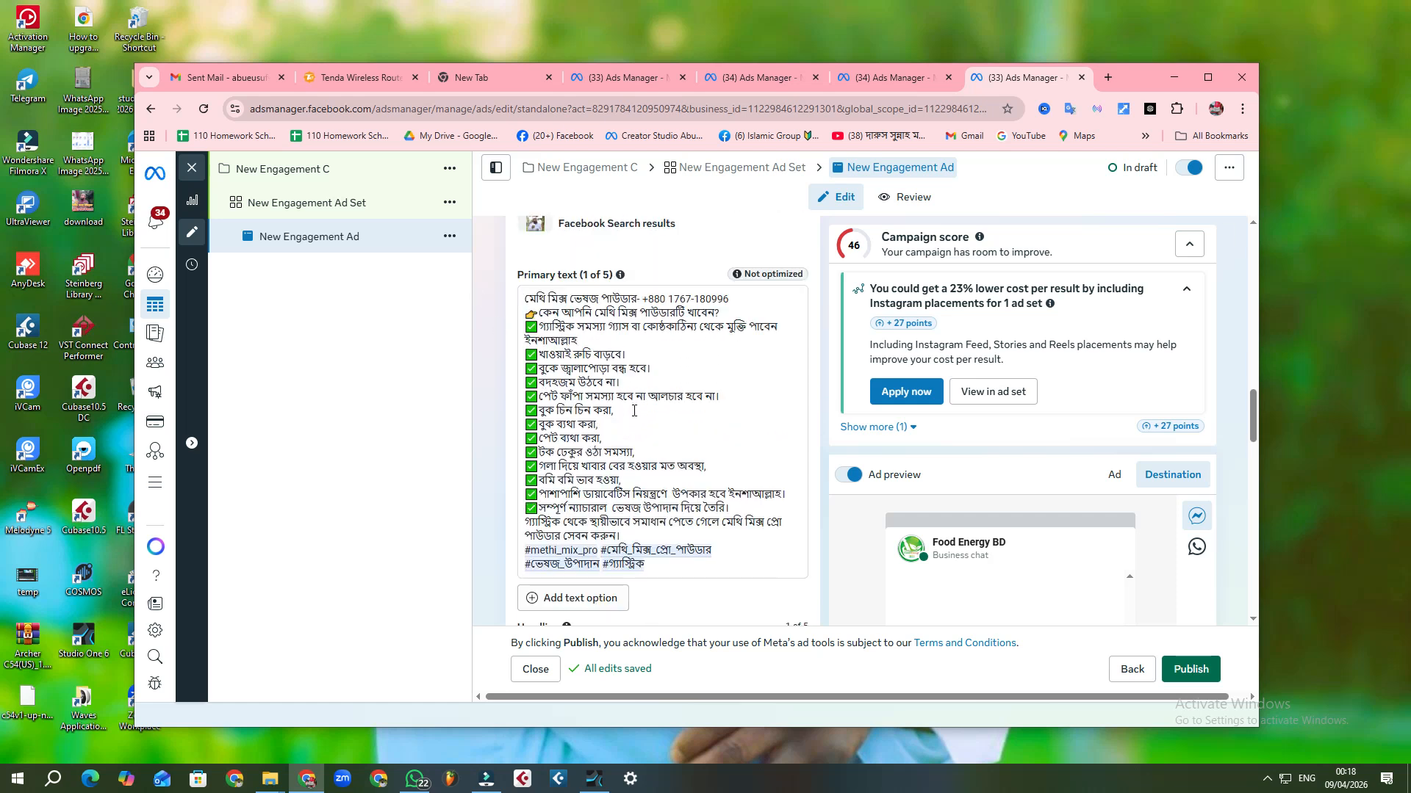
Step: Publish the New Engagement C campaign with its ad set and ad, and maximize the browser window
{"action": "scroll", "coordinate": [640, 406], "scroll_direction": "up", "scroll_amount": 10}
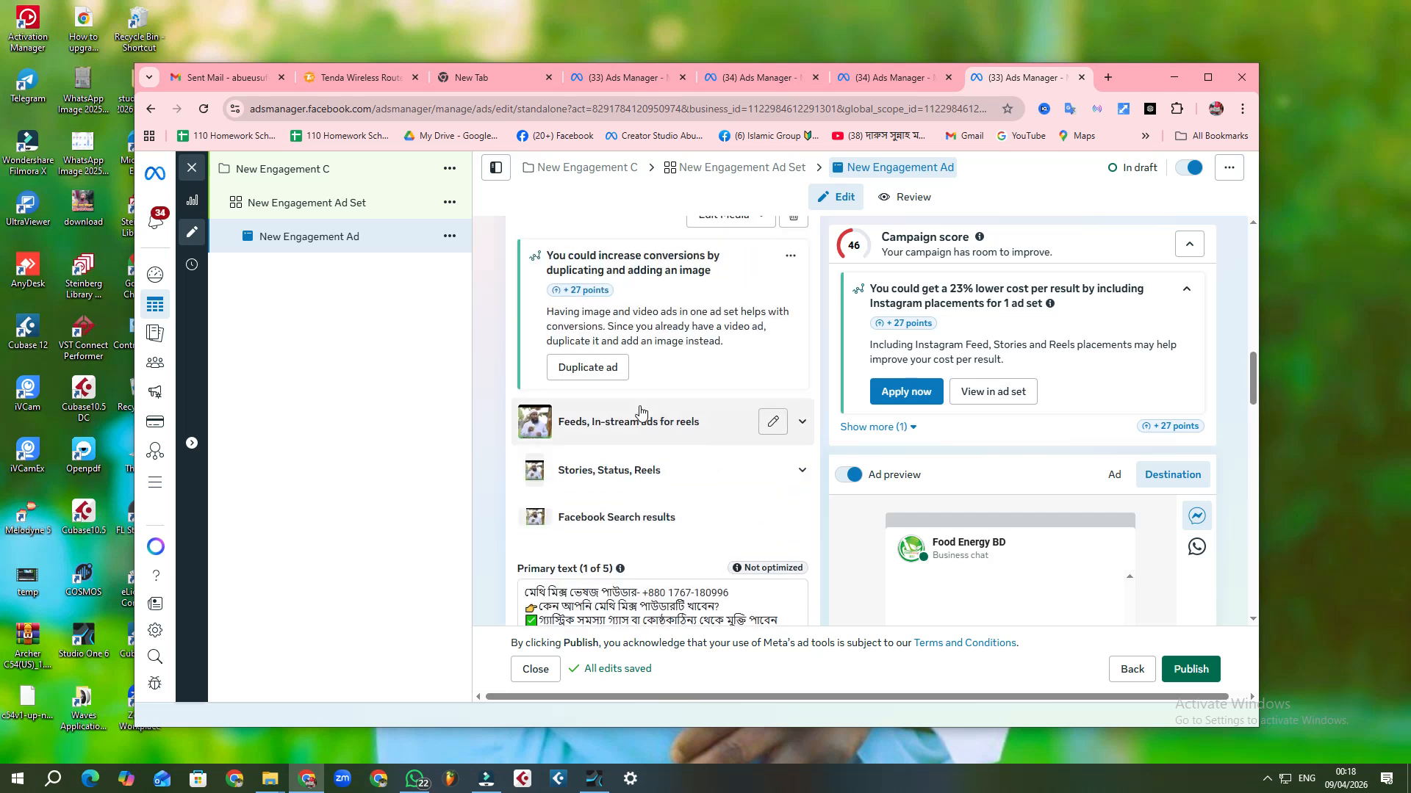
{"action": "scroll", "coordinate": [640, 407], "scroll_direction": "down", "scroll_amount": 1}
{"action": "scroll", "coordinate": [632, 400], "scroll_direction": "up", "scroll_amount": 1}
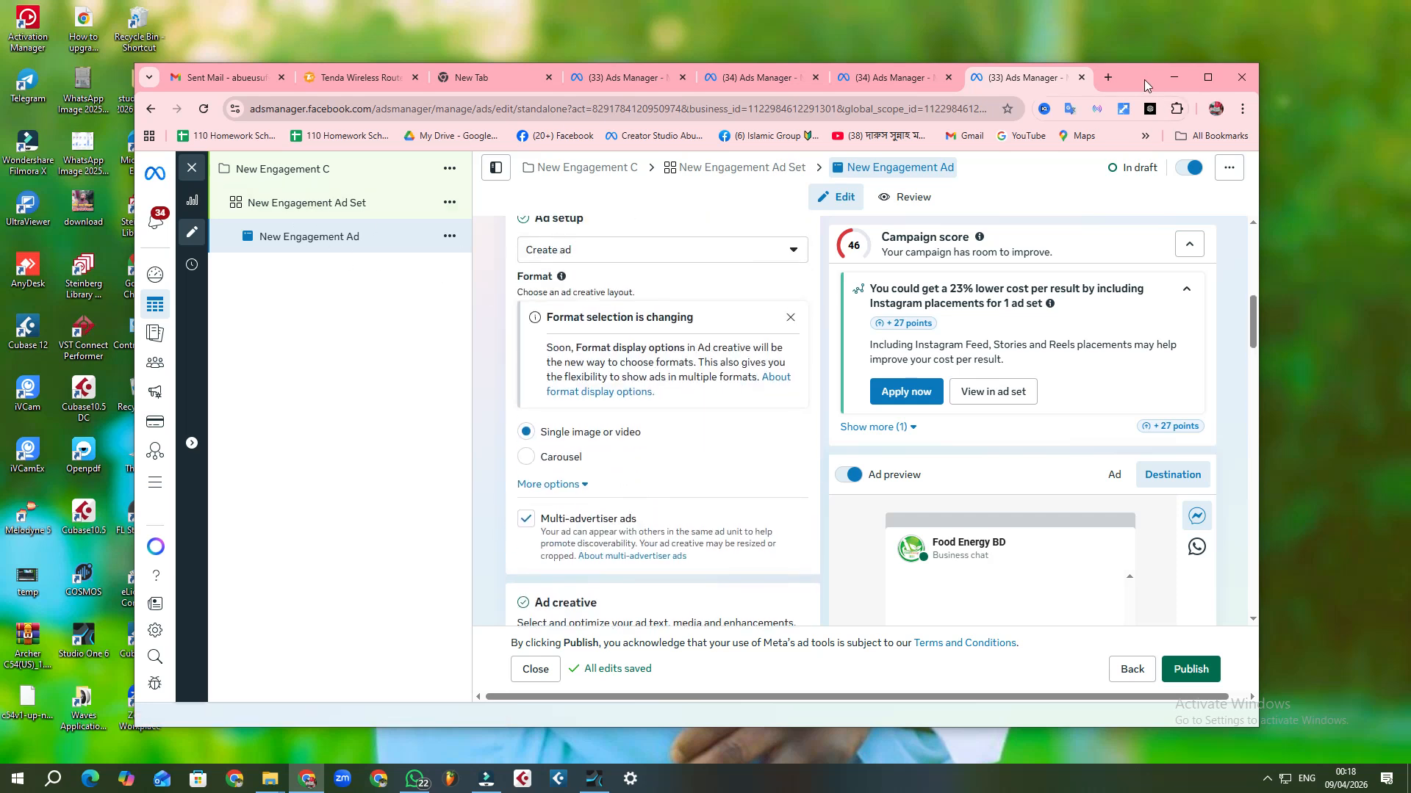
{"action": "left_click_drag", "start_coordinate": [1130, 86], "coordinate": [758, 56]}
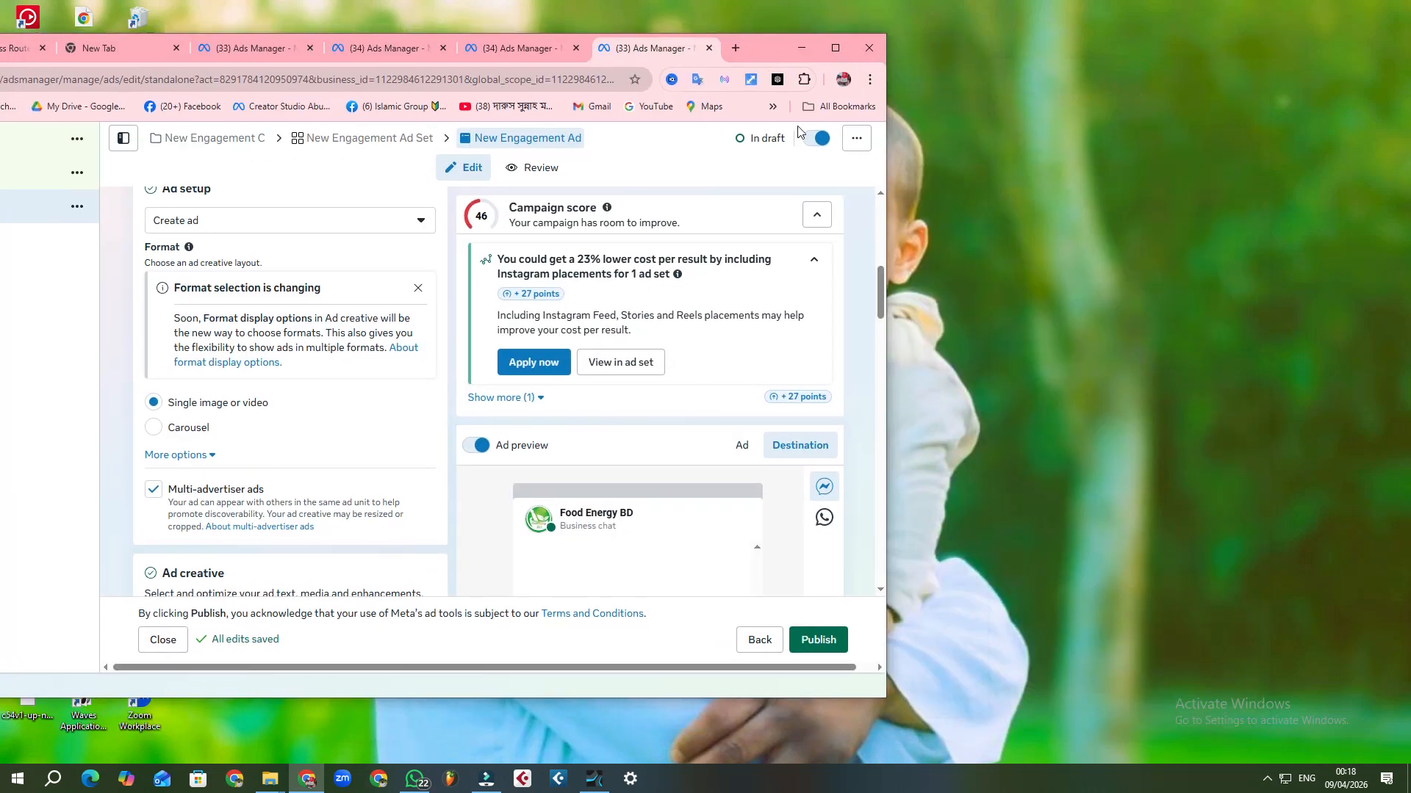
{"action": "left_click", "coordinate": [833, 641]}
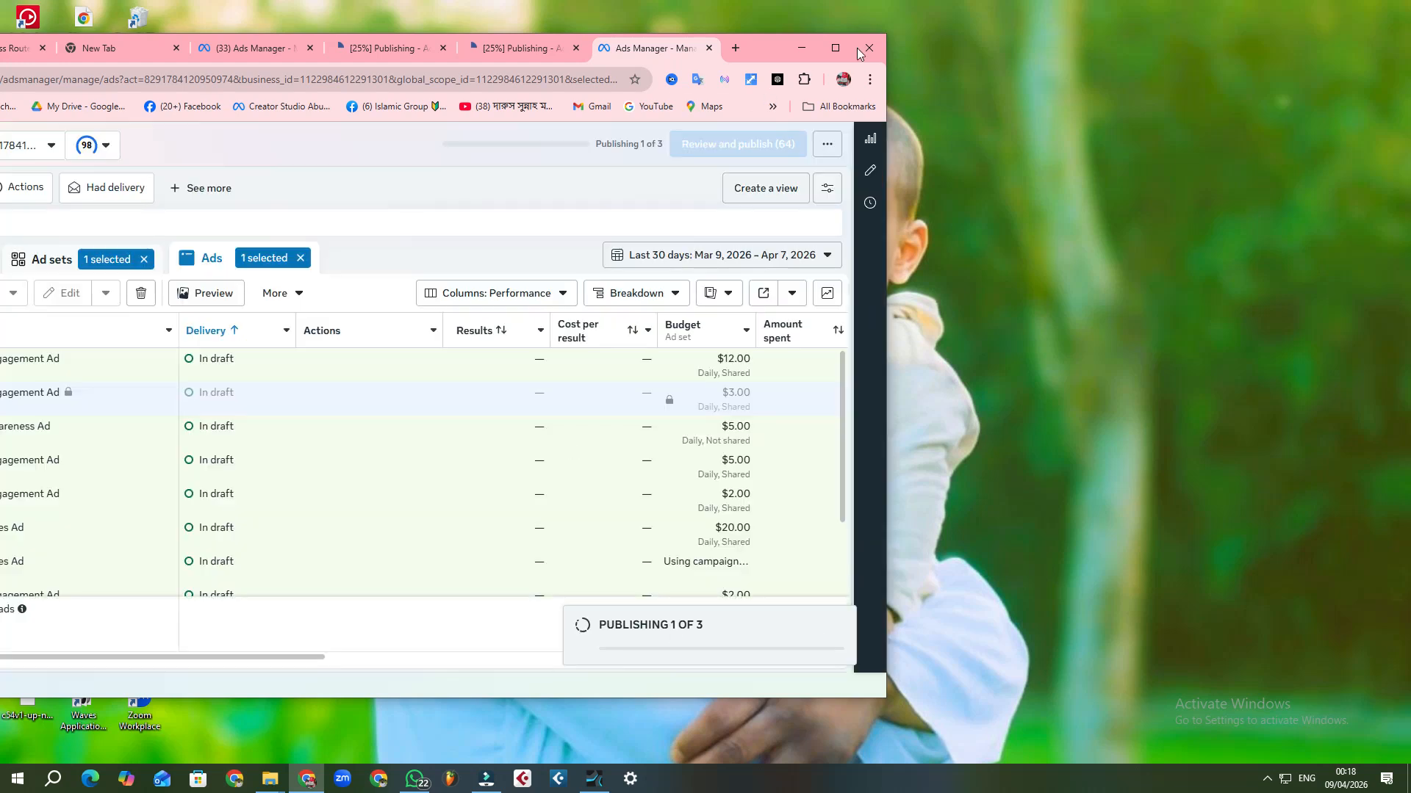
{"action": "left_click", "coordinate": [835, 47]}
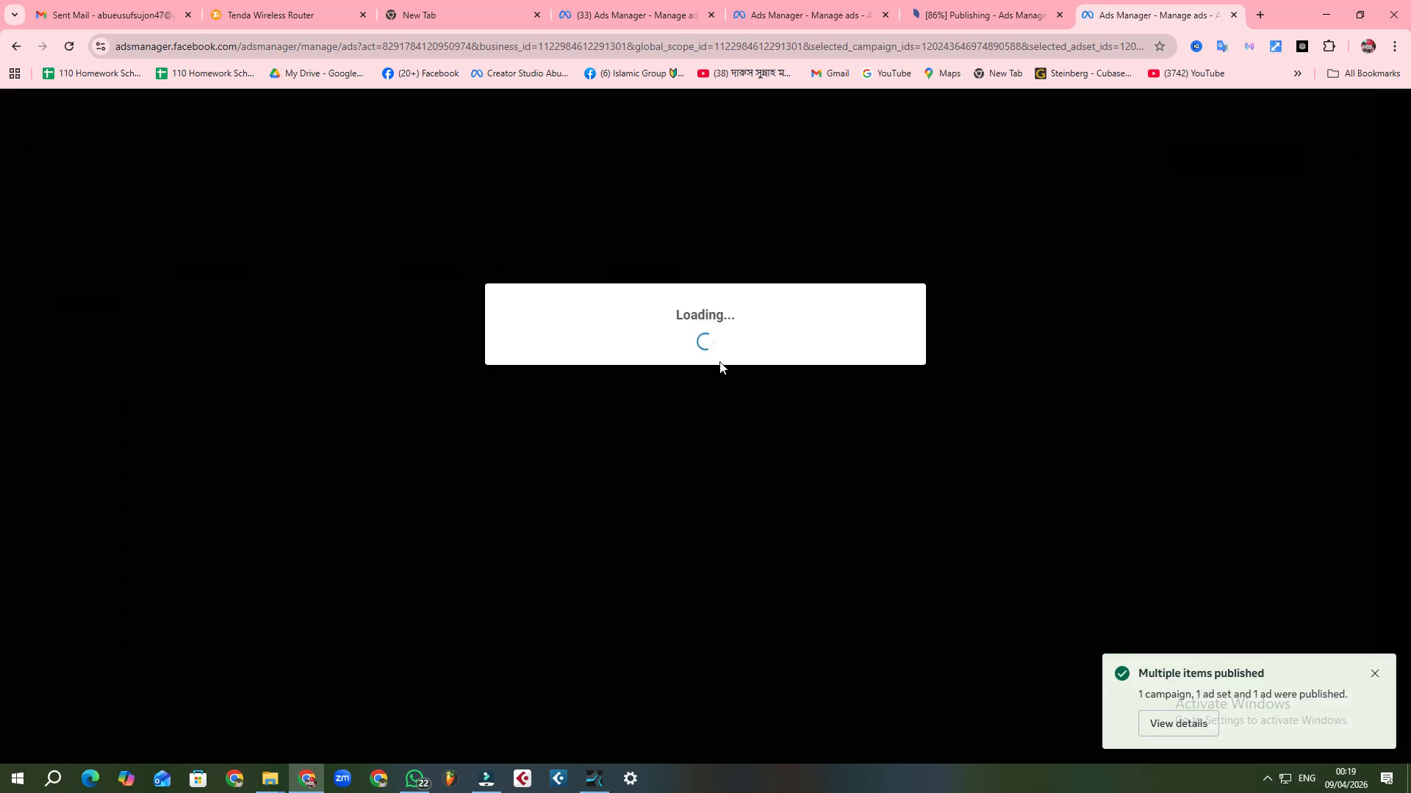
Step: Switch to Wondershare Filmora and bring up its screen recorder controls through the Record Media command
{"action": "left_click", "coordinate": [478, 773]}
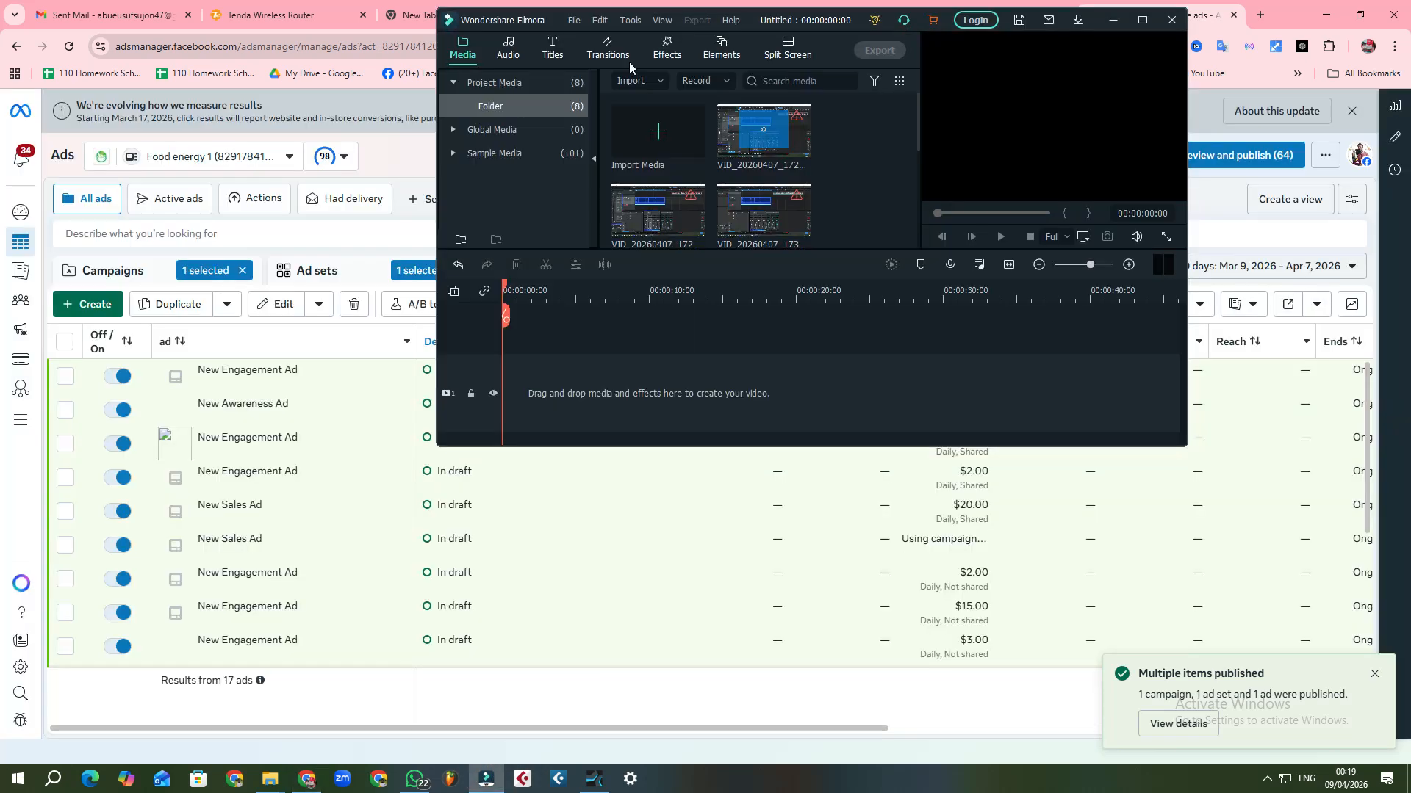
{"action": "left_click", "coordinate": [574, 21]}
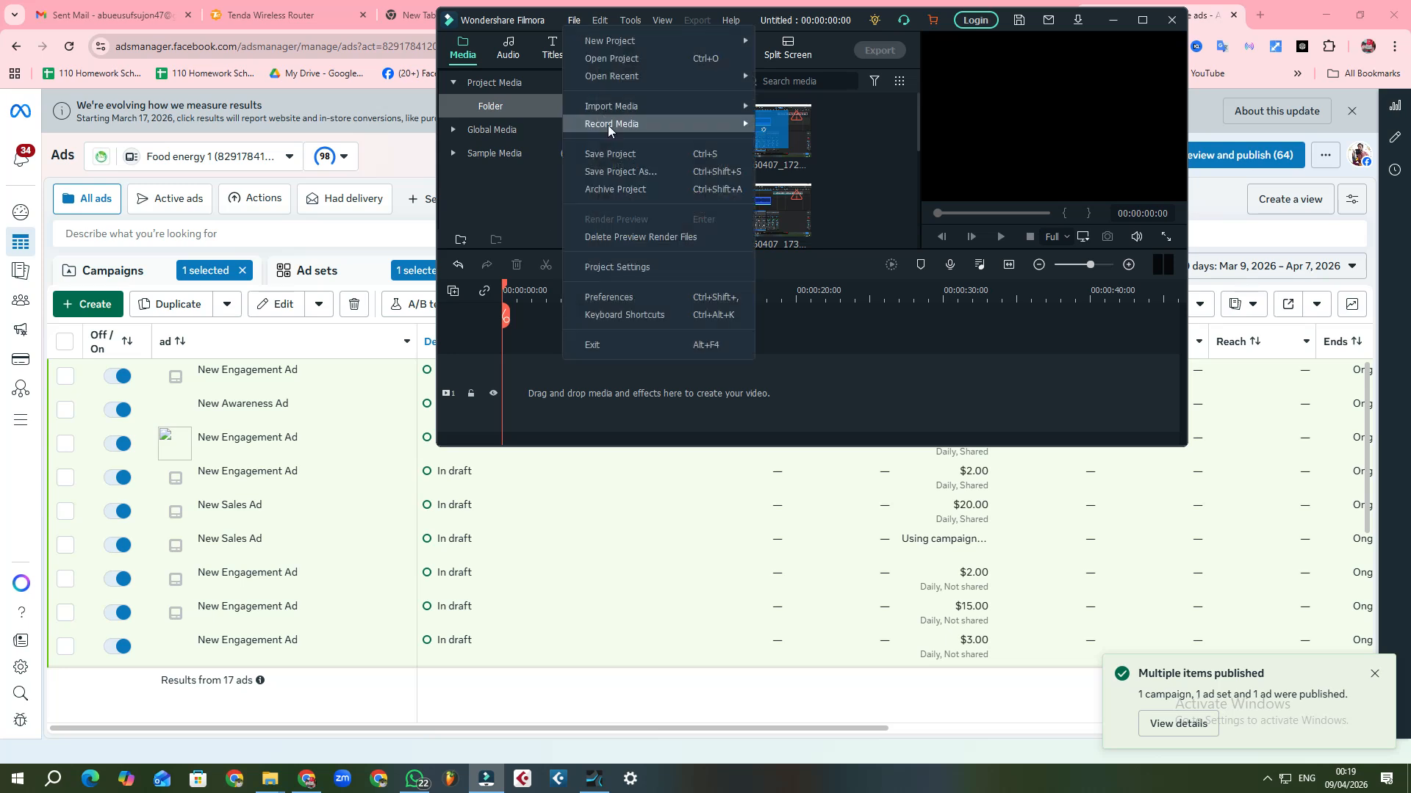
{"action": "mouse_move", "coordinate": [607, 124]}
{"action": "left_click", "coordinate": [814, 142]}
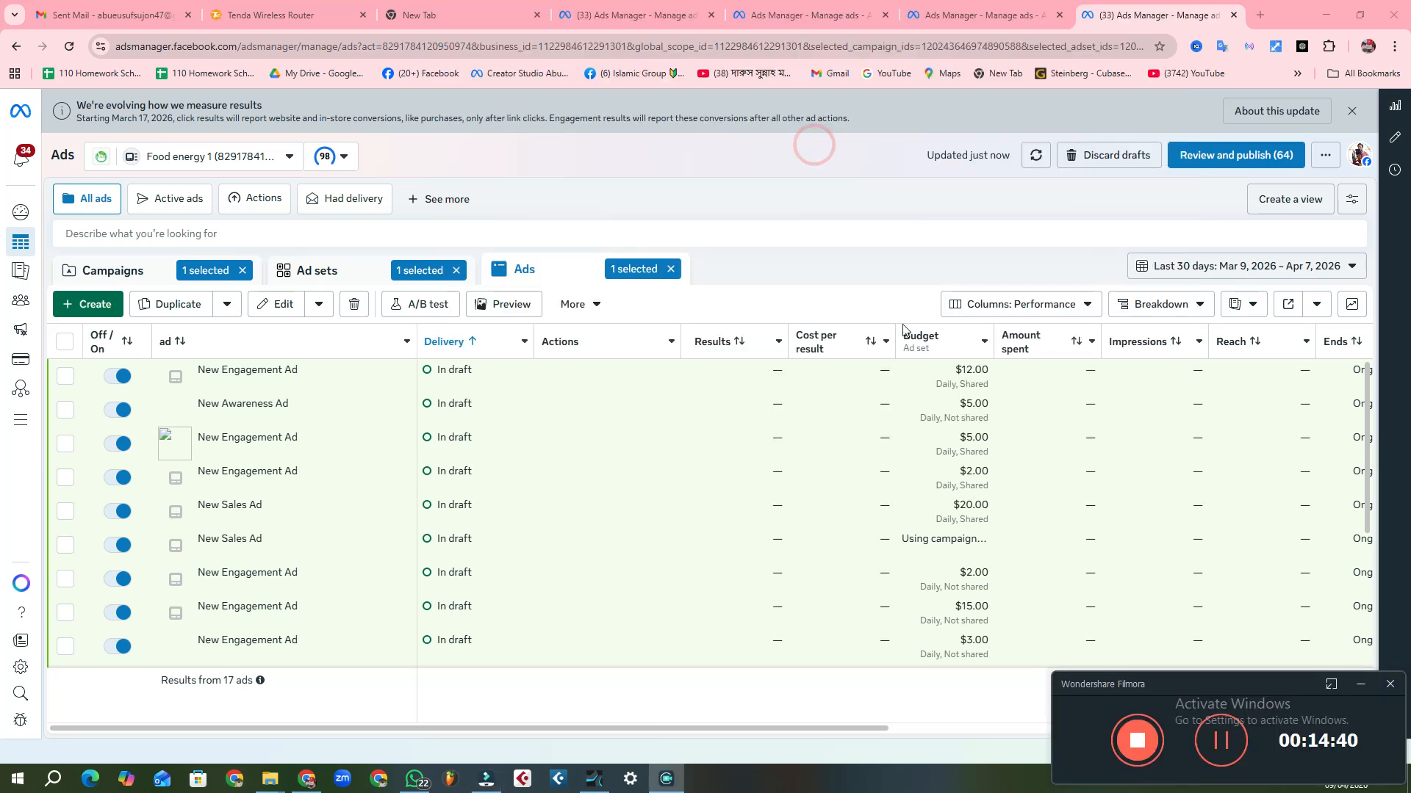